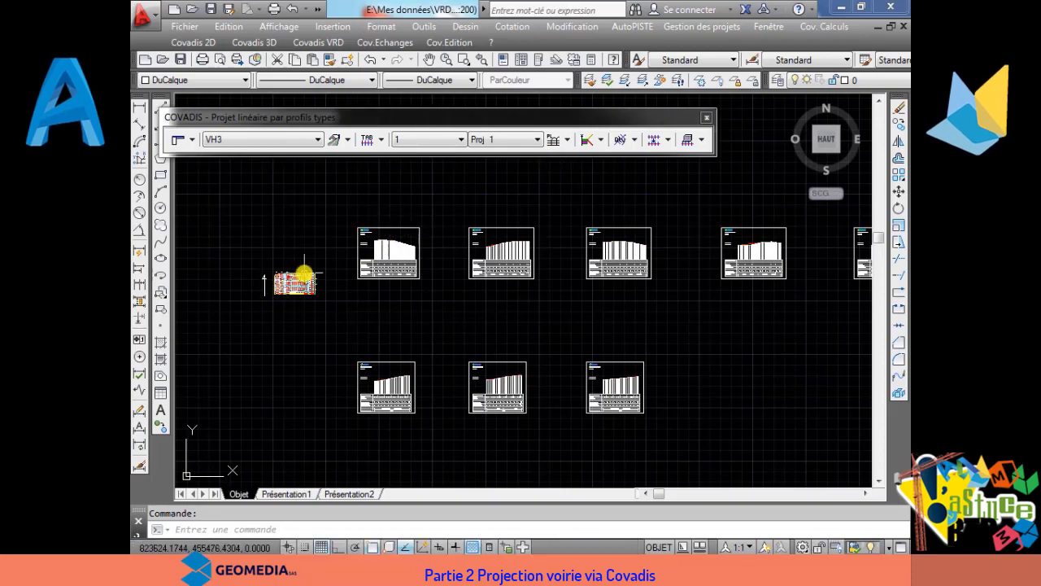
Step: Measure the carriageway width of street VV1 between lots 325 and 332 with a temporary aligned dimension
scroll(302, 275, up, 10)
middle_drag(279, 249, 436, 302)
scroll(440, 292, down, 4)
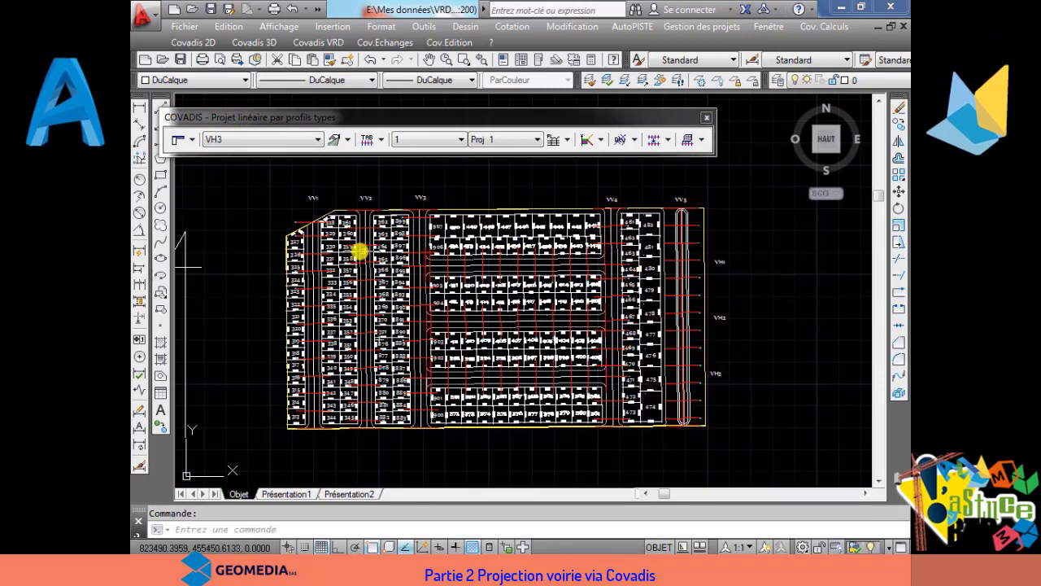
scroll(308, 263, up, 10)
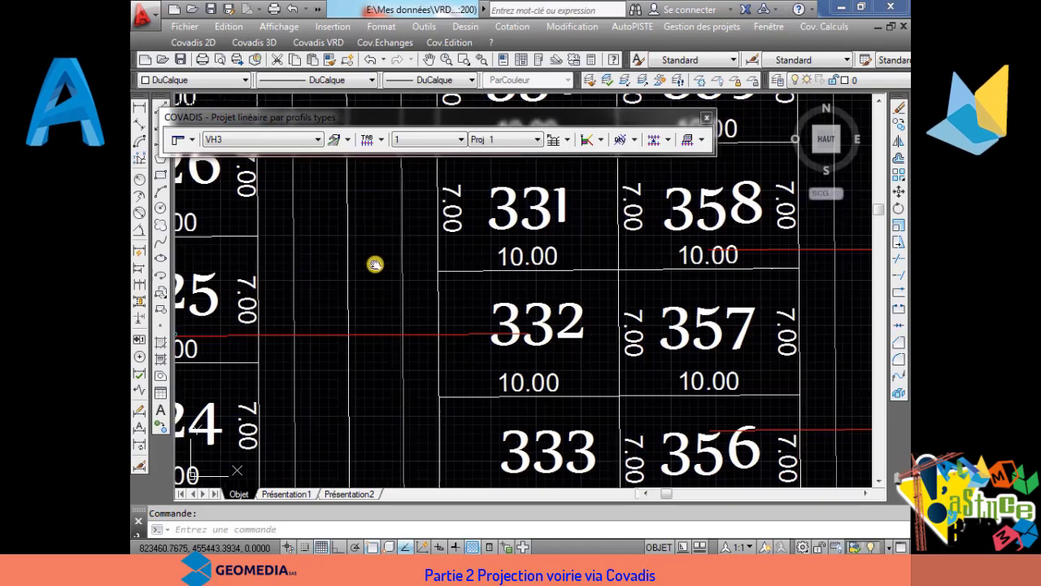
middle_drag(371, 263, 487, 252)
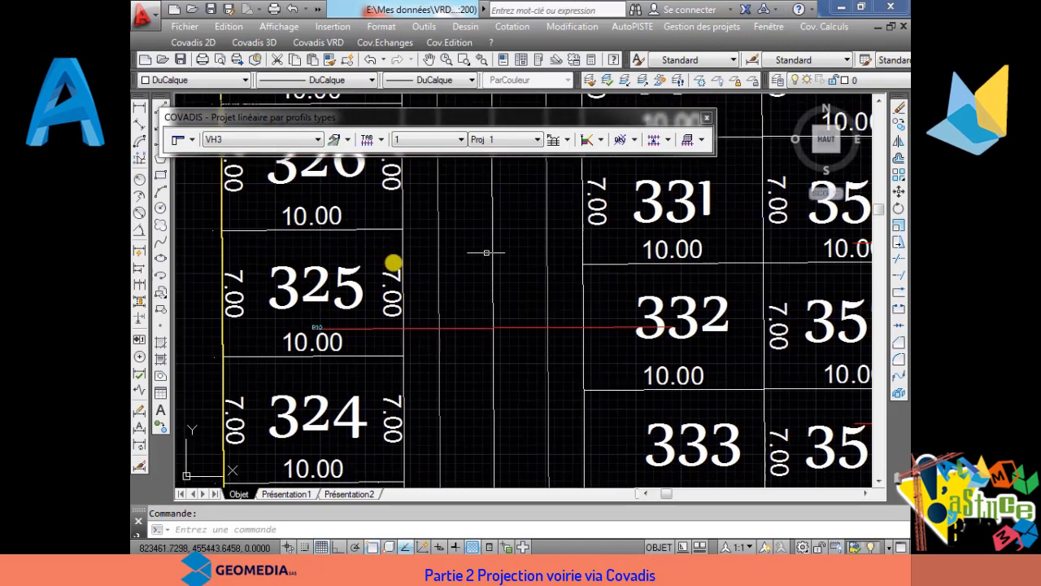
click(143, 123)
click(436, 242)
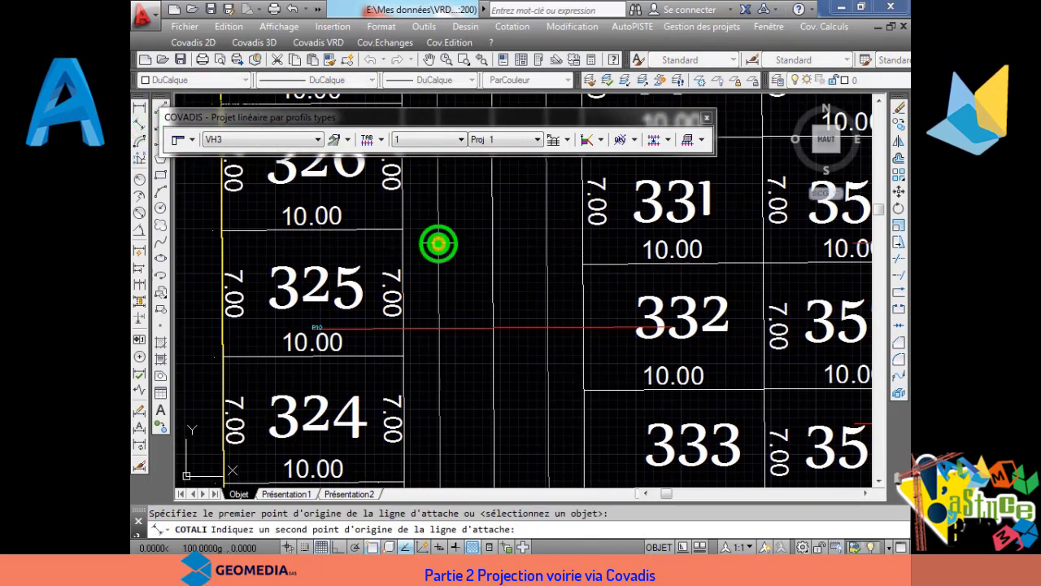
click(544, 241)
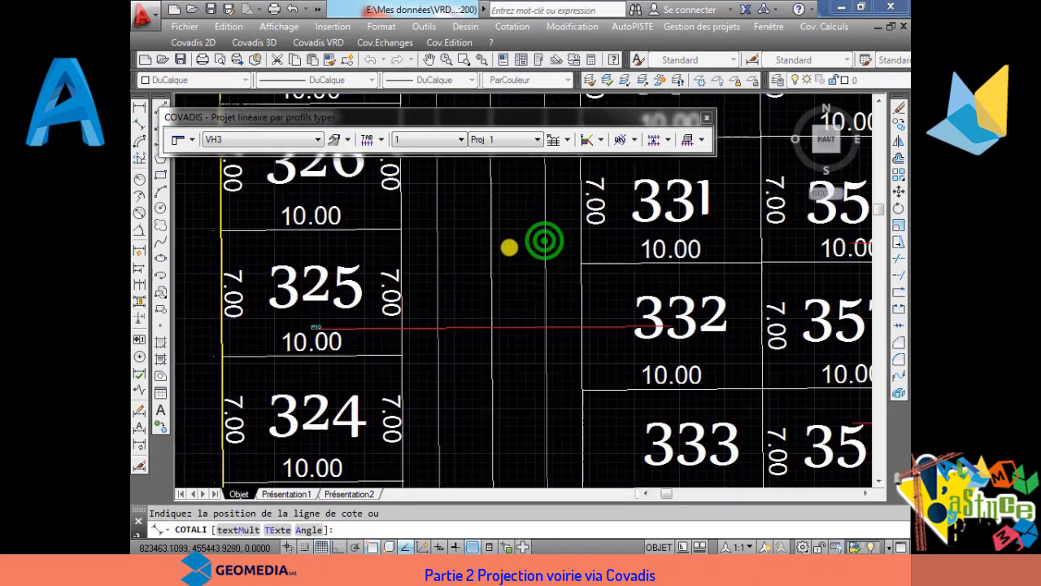
scroll(507, 244, up, 5)
key(Escape)
scroll(527, 251, down, 4)
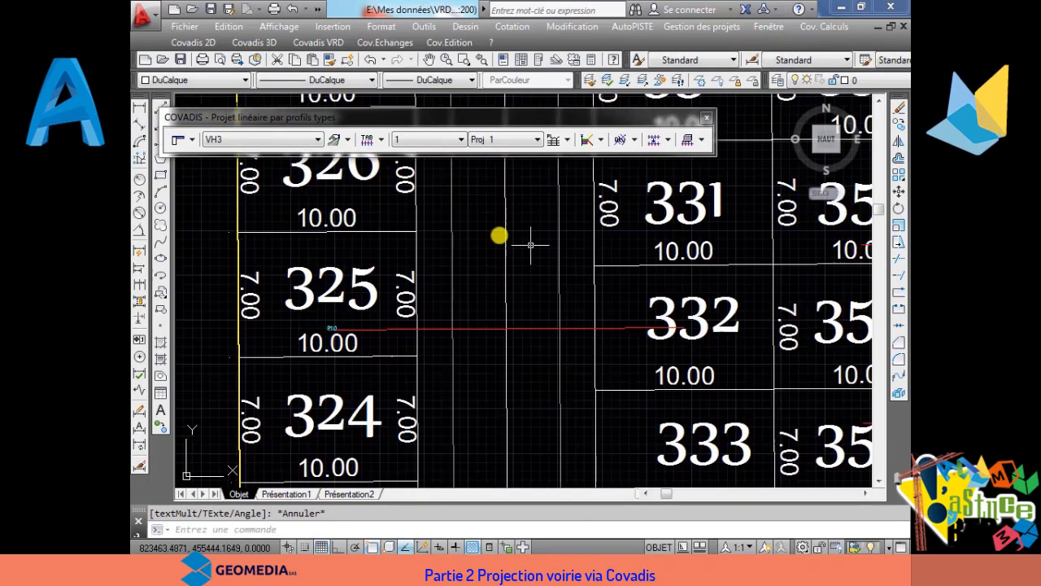
Step: Measure the sidewalk width of street VV1 beside lot 331 with a temporary aligned dimension
click(145, 128)
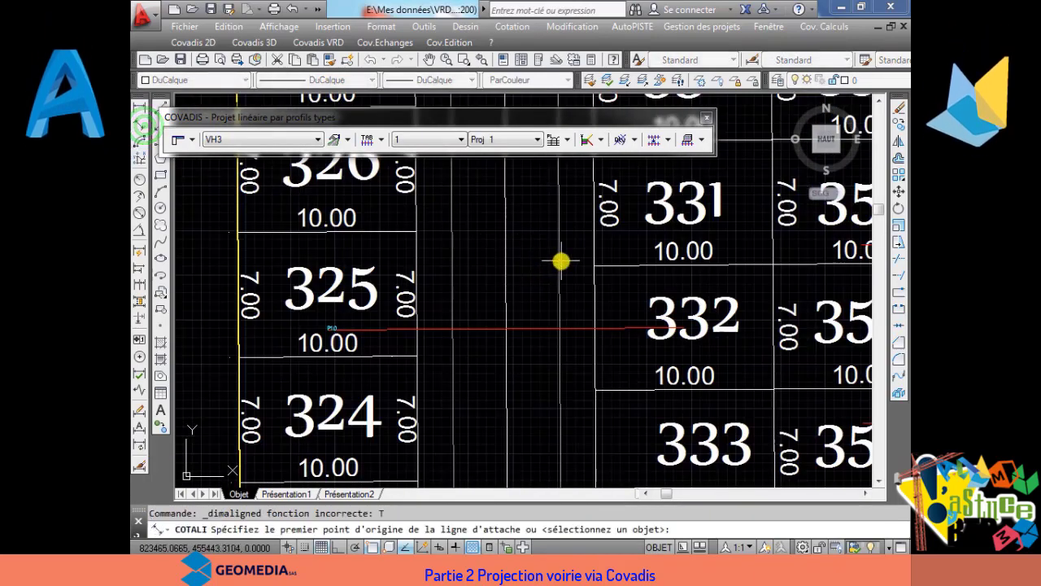
click(560, 260)
click(594, 261)
scroll(589, 261, up, 6)
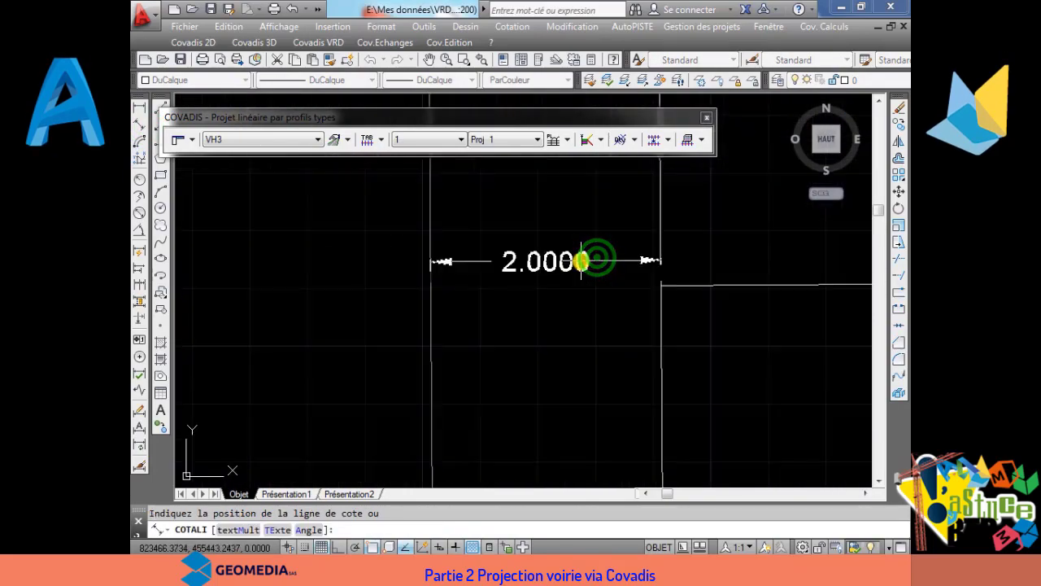
key(Escape)
scroll(571, 263, down, 8)
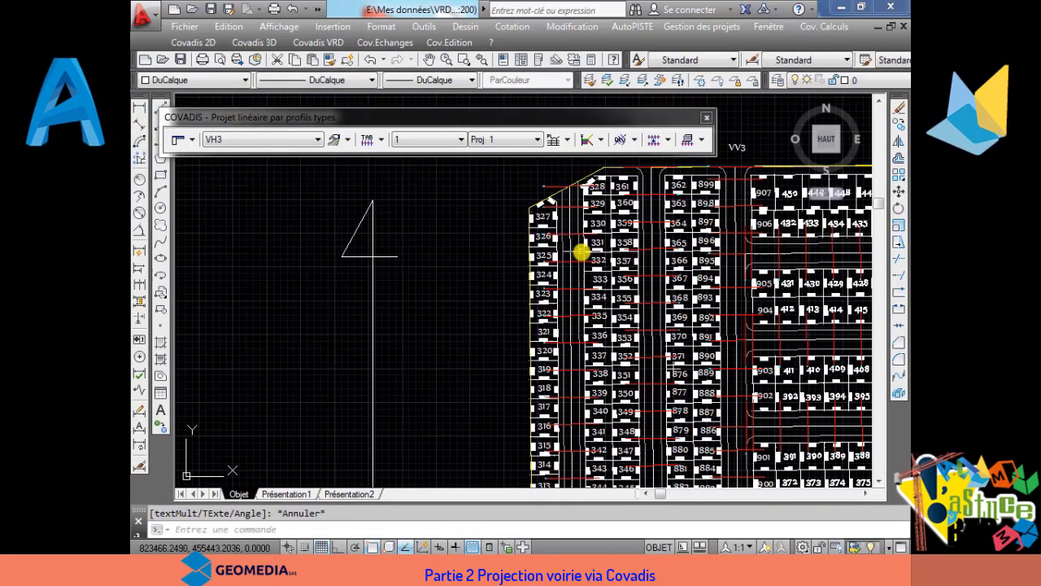
Step: Measure the carriageway width of street VV3 between lots 896 and 906 with a temporary aligned dimension
scroll(567, 287, up, 6)
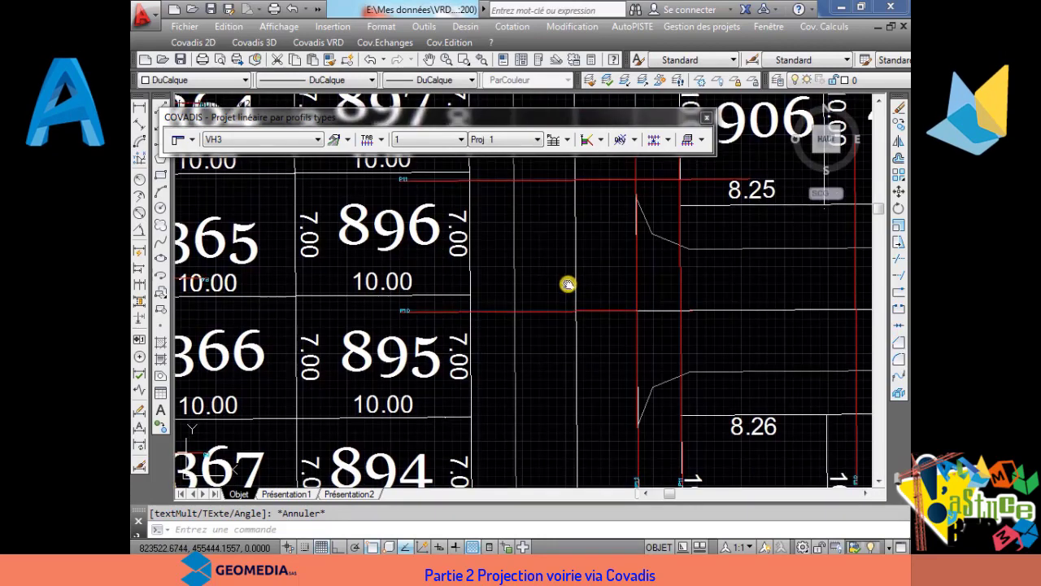
click(139, 126)
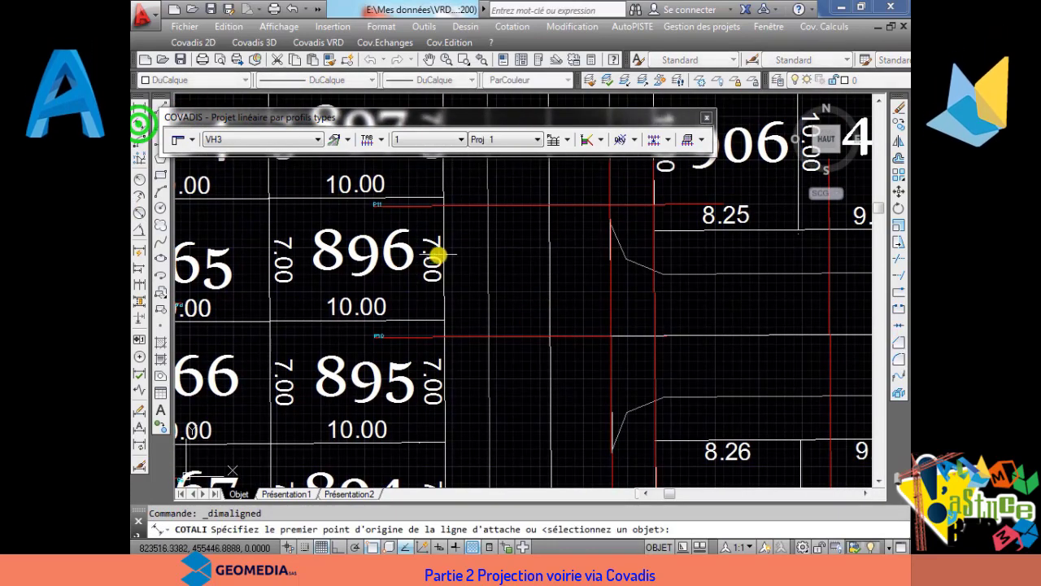
click(486, 185)
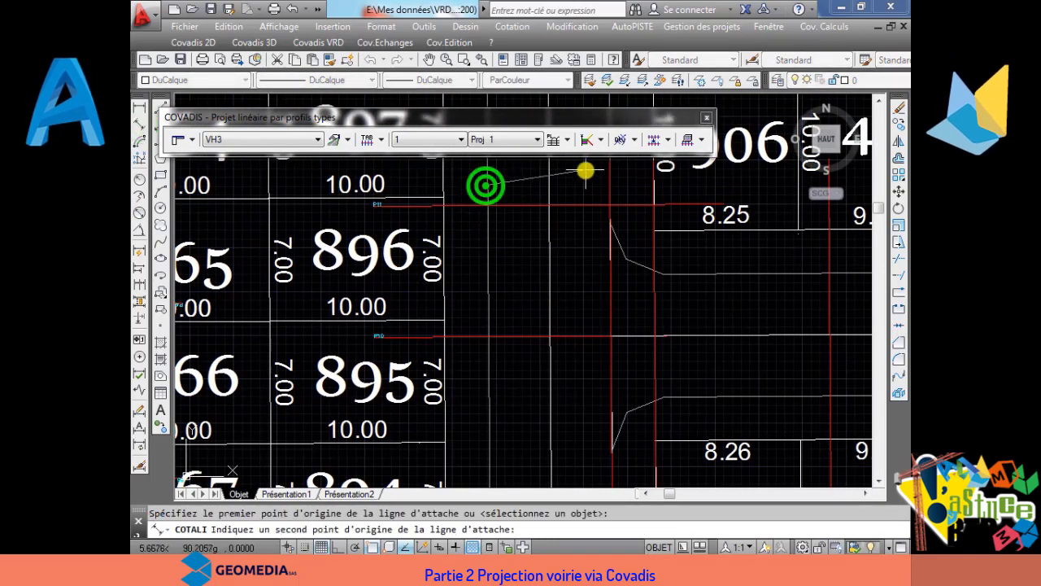
click(610, 187)
scroll(575, 259, up, 3)
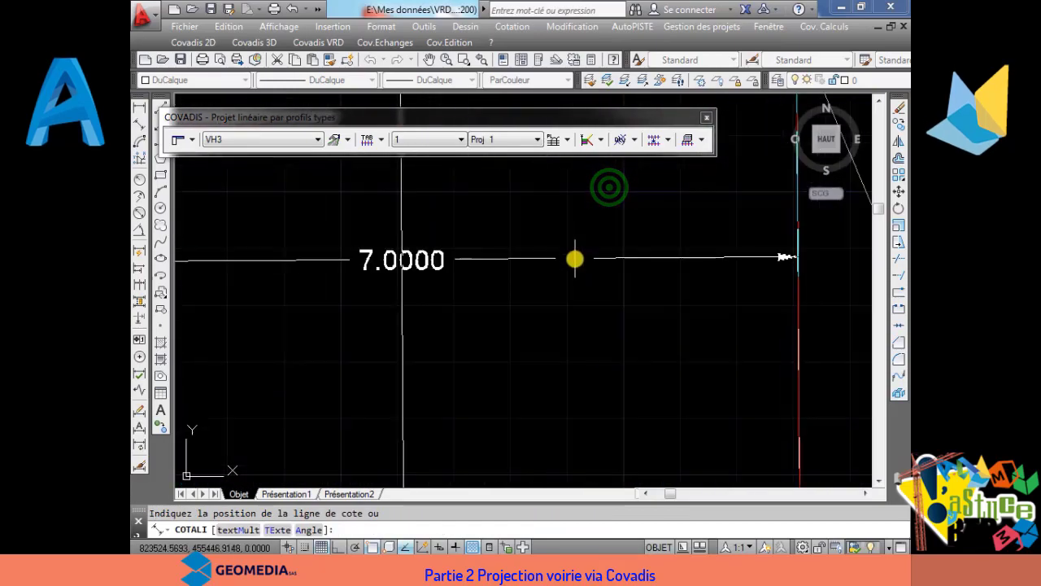
key(Escape)
scroll(577, 258, down, 6)
scroll(579, 260, down, 6)
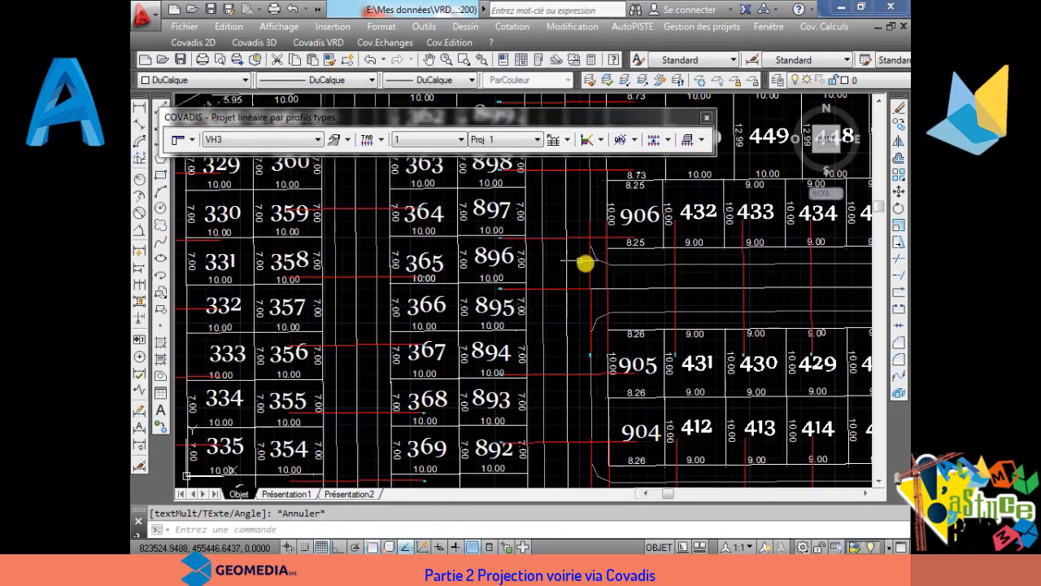
Step: Measure the carriageway of street VV5 beside lot 480, from its outer edge to the central median
middle_drag(682, 293, 510, 282)
scroll(669, 280, up, 6)
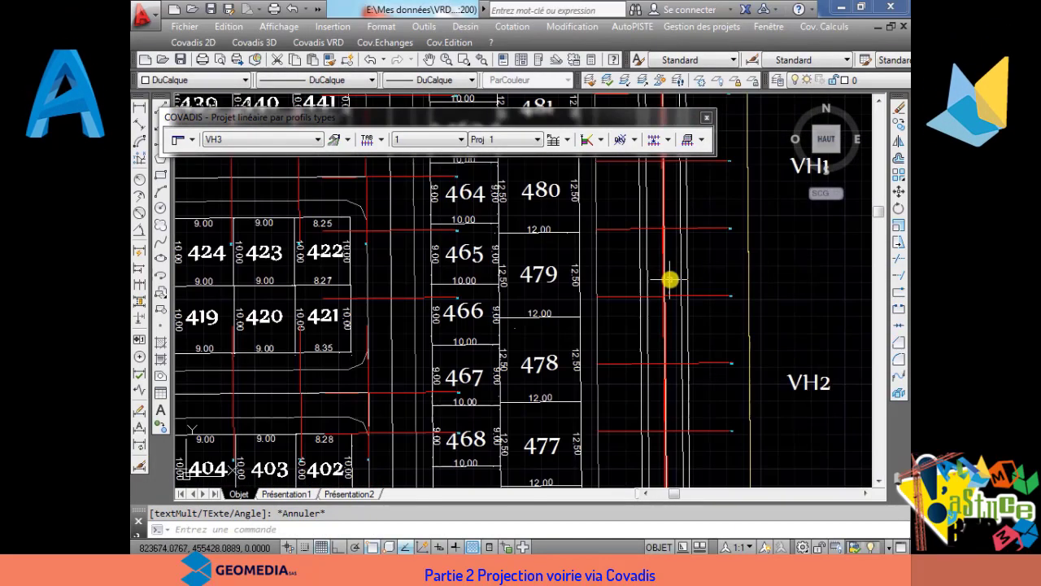
middle_drag(653, 269, 574, 285)
scroll(604, 263, up, 2)
scroll(604, 263, down, 2)
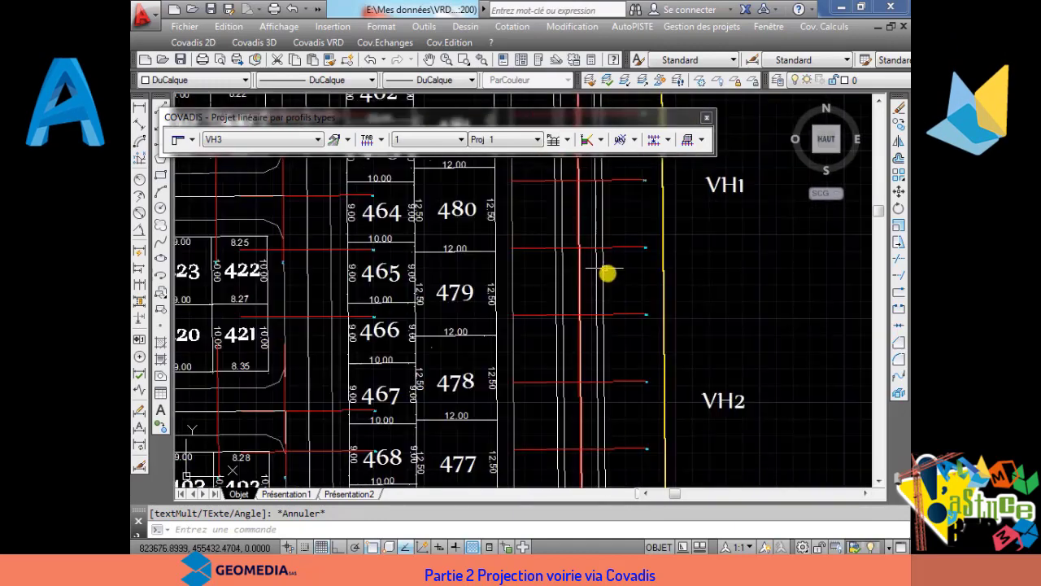
click(140, 133)
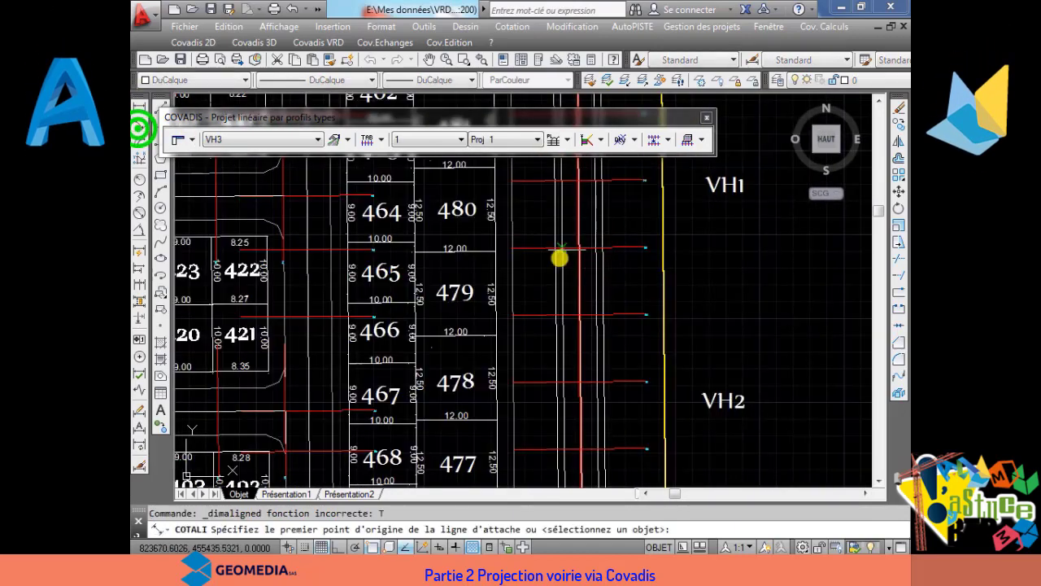
click(514, 217)
scroll(554, 219, up, 4)
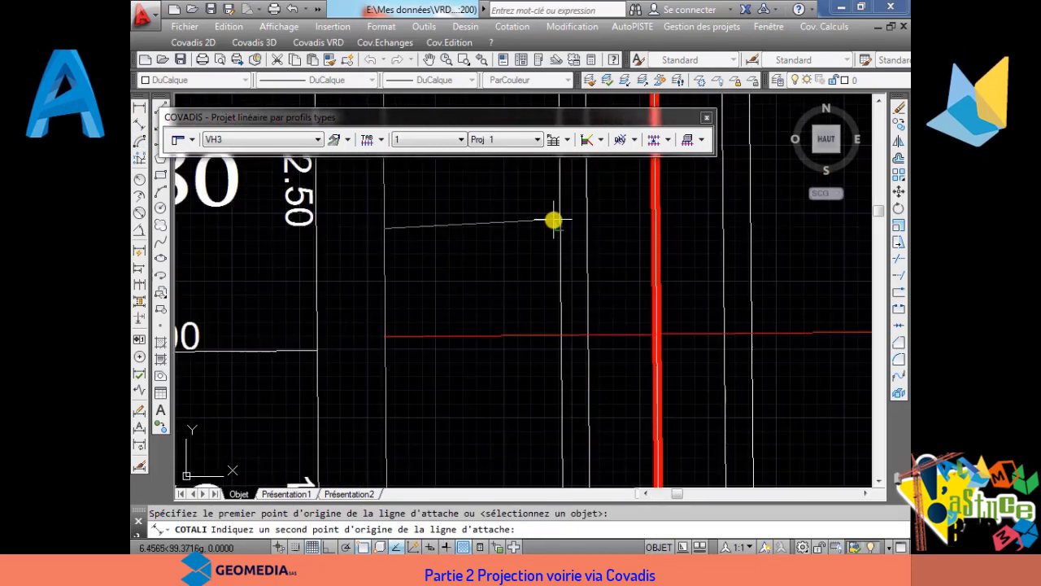
click(558, 225)
scroll(476, 255, up, 2)
scroll(478, 254, down, 4)
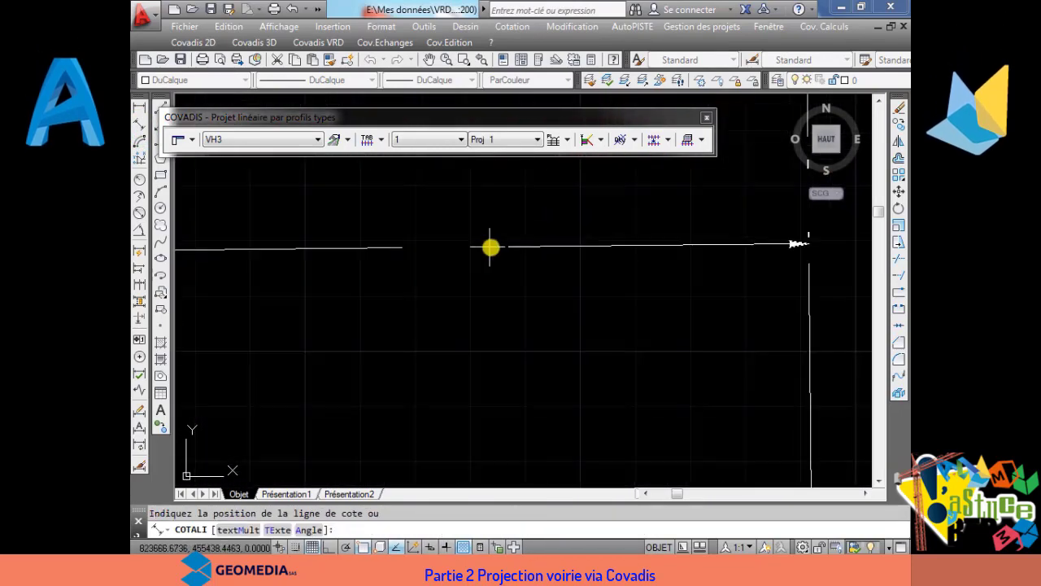
key(Escape)
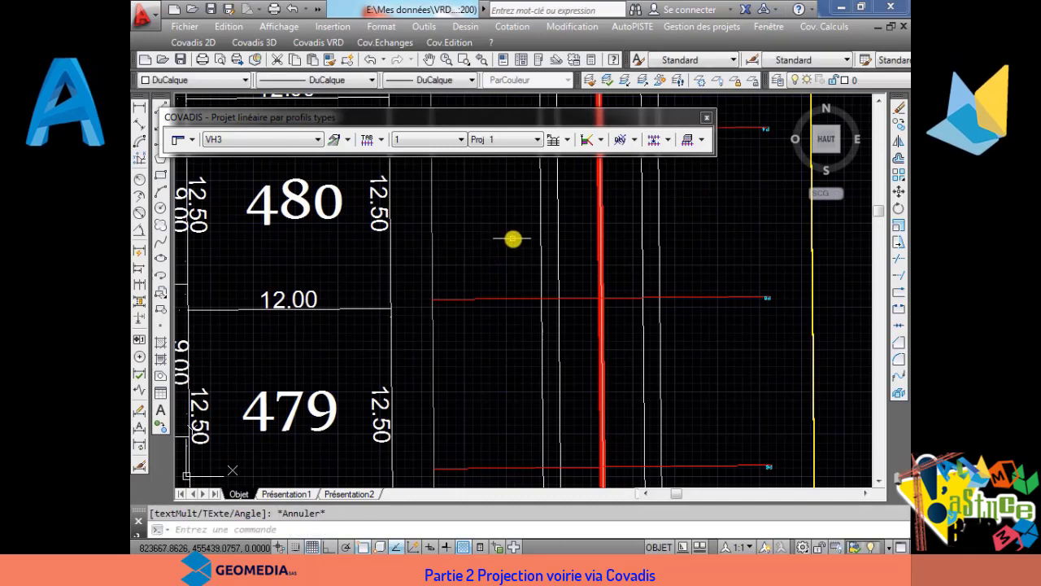
Step: Repeat the VV5 carriageway width measurement next to lot 480 with another temporary aligned dimension
click(142, 128)
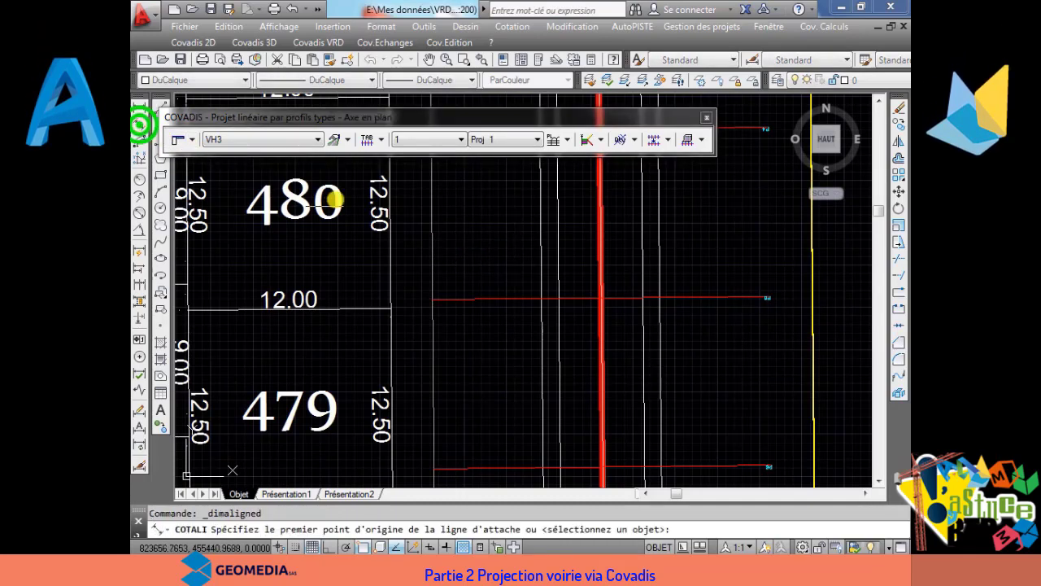
click(431, 203)
click(539, 206)
scroll(484, 205, up, 4)
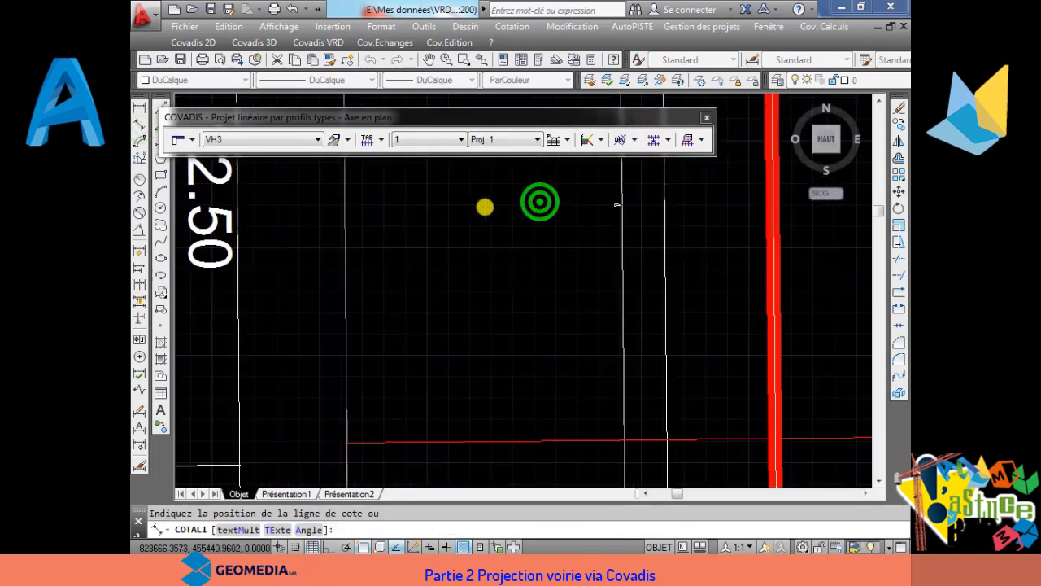
scroll(485, 206, down, 2)
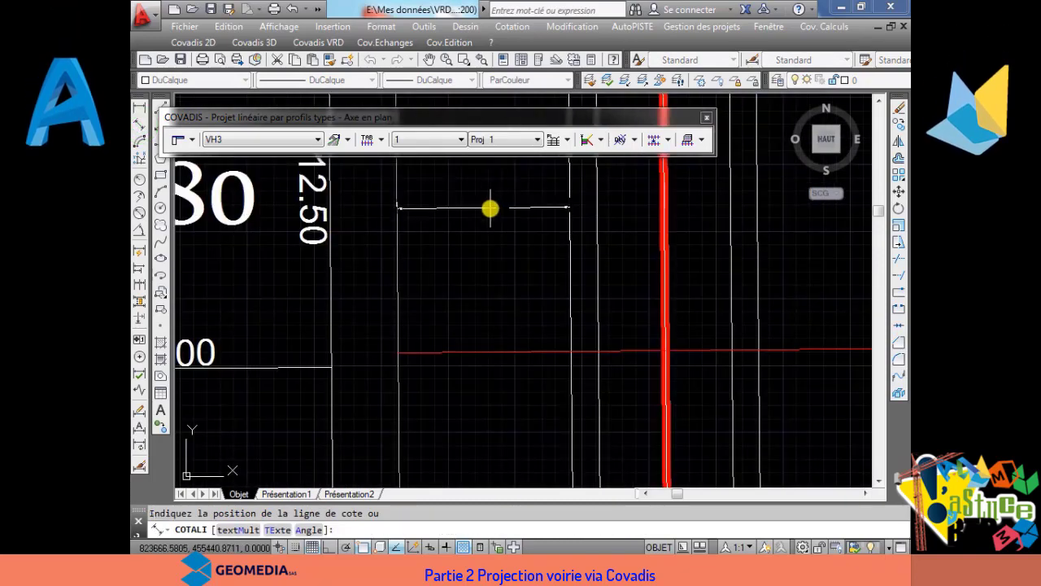
key(Escape)
scroll(564, 231, down, 3)
scroll(564, 231, down, 4)
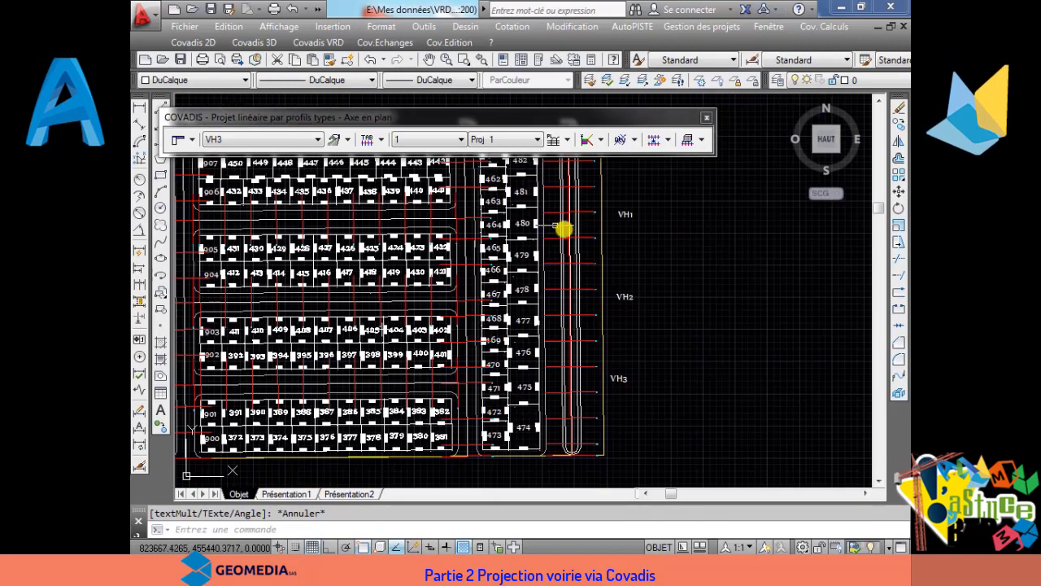
Step: Examine the layout of street VV5 and its central median alongside lots 461 to 482
scroll(521, 252, up, 6)
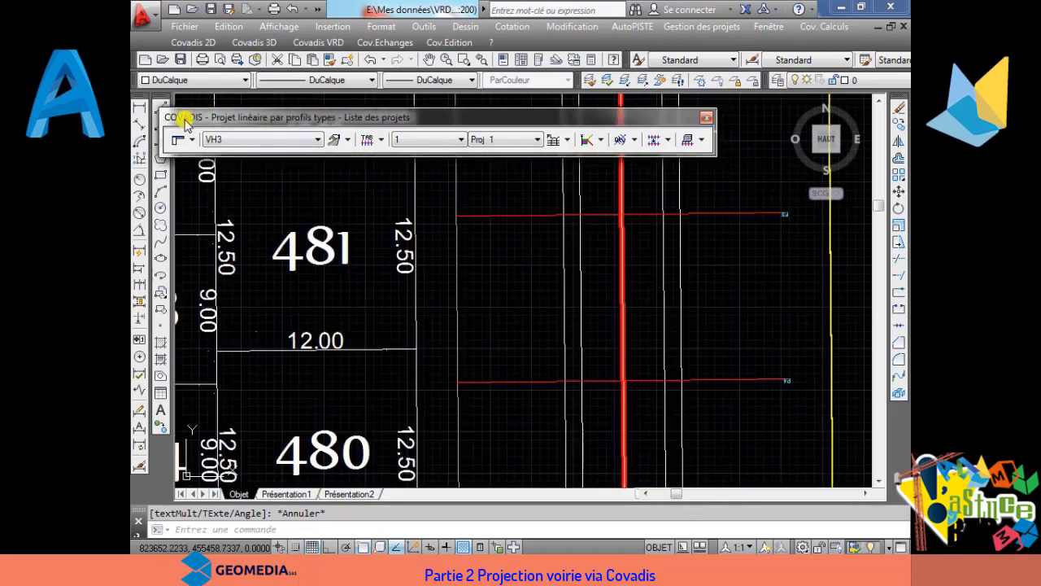
scroll(450, 243, down, 3)
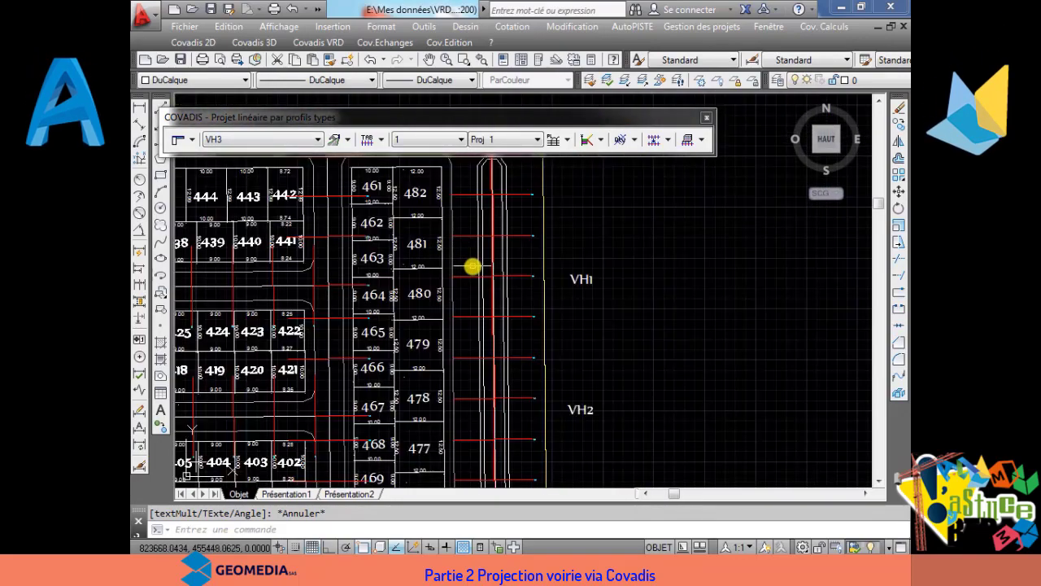
scroll(530, 246, down, 4)
scroll(483, 198, up, 6)
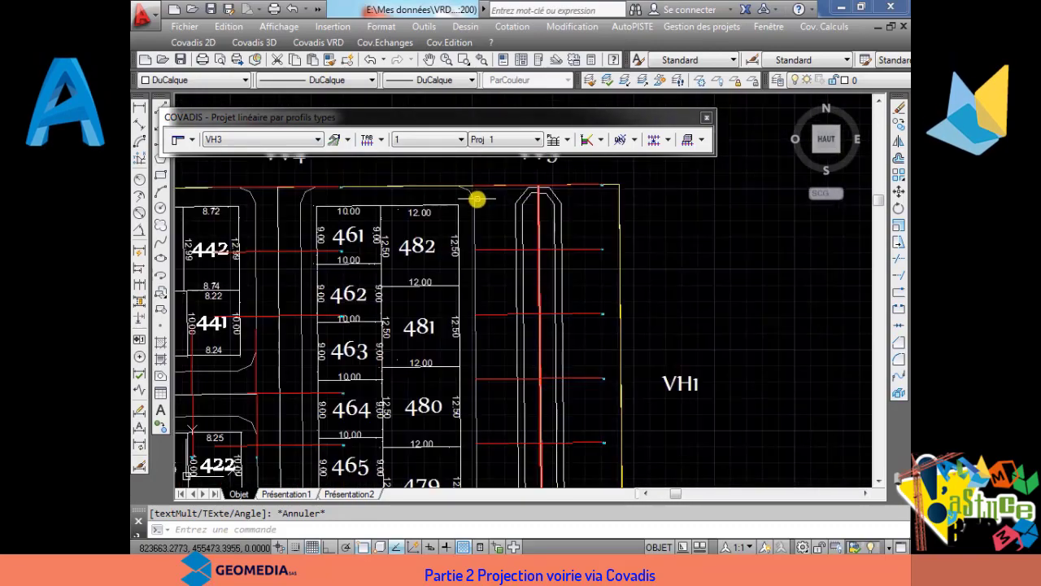
scroll(545, 277, down, 5)
scroll(542, 302, up, 6)
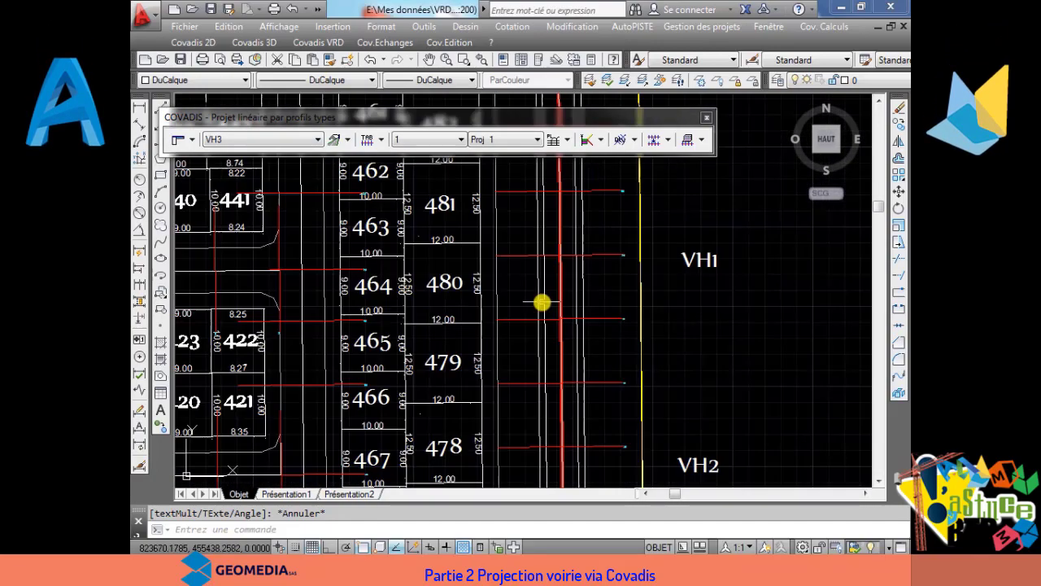
scroll(531, 293, up, 5)
scroll(530, 290, down, 3)
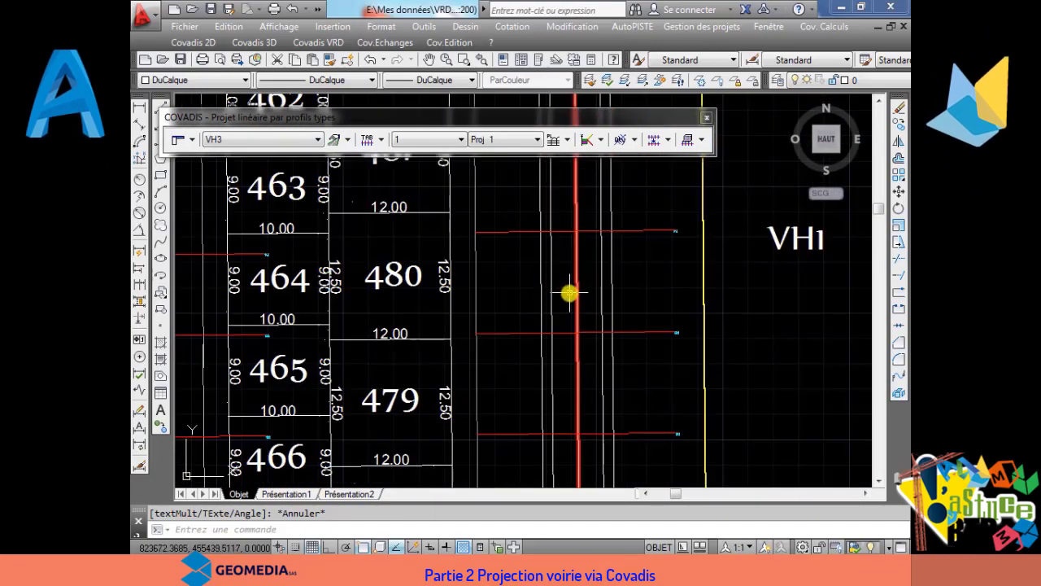
scroll(612, 293, down, 5)
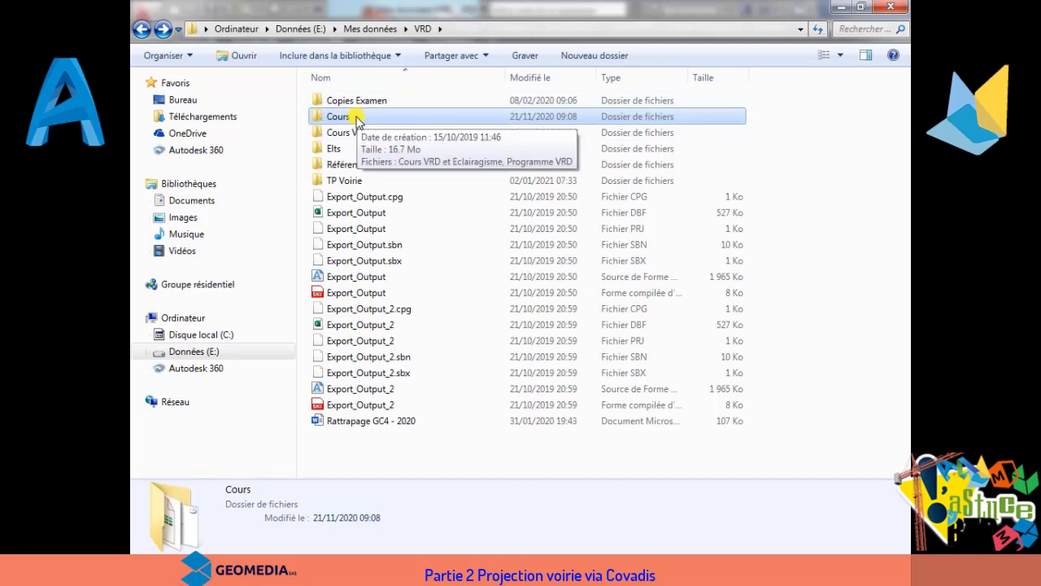
Step: Open the Cours VRD et Eclairagisme presentation from the Cours folder in PowerPoint and maximize its window
double_click(356, 119)
double_click(356, 107)
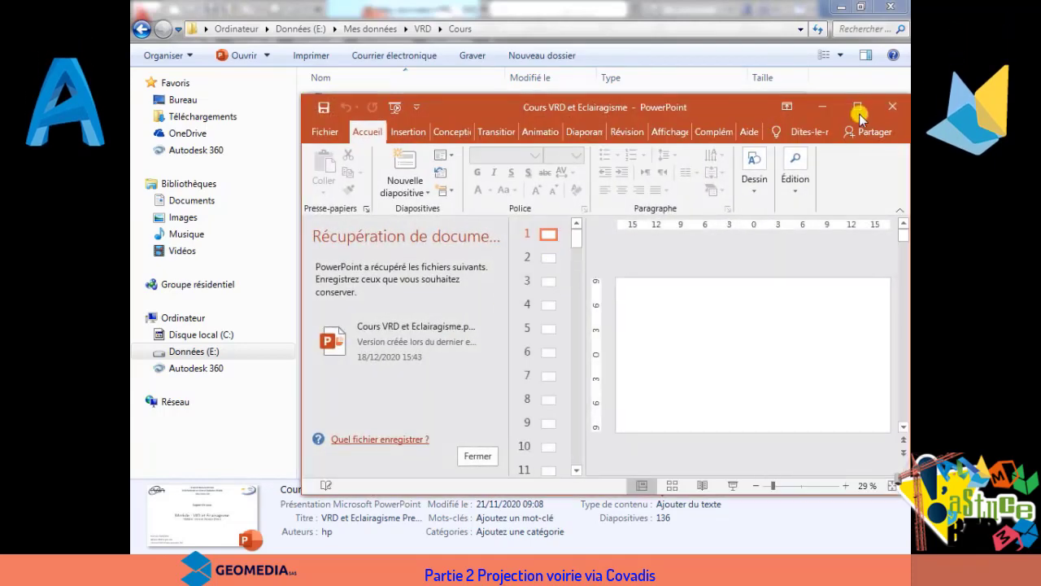
click(856, 106)
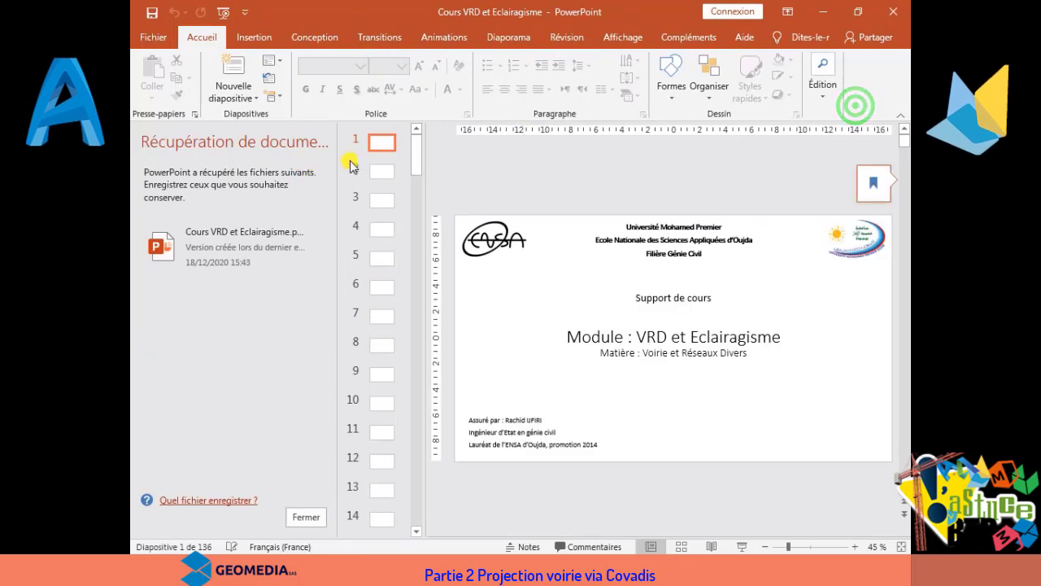
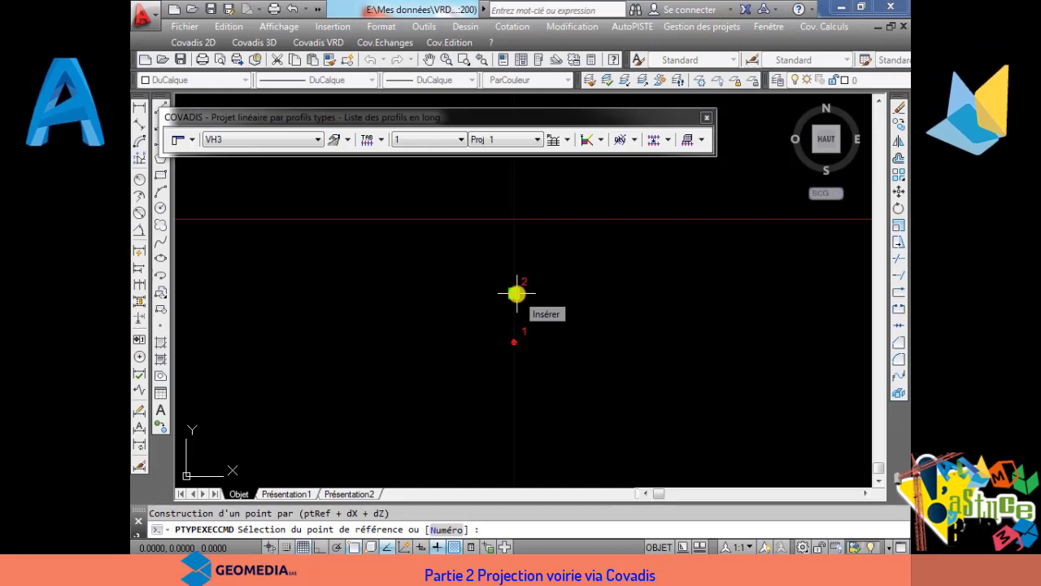
Step: Add a profile point offset from point 2 by dX 0.03 m and dZ 0.14 m
click(517, 293)
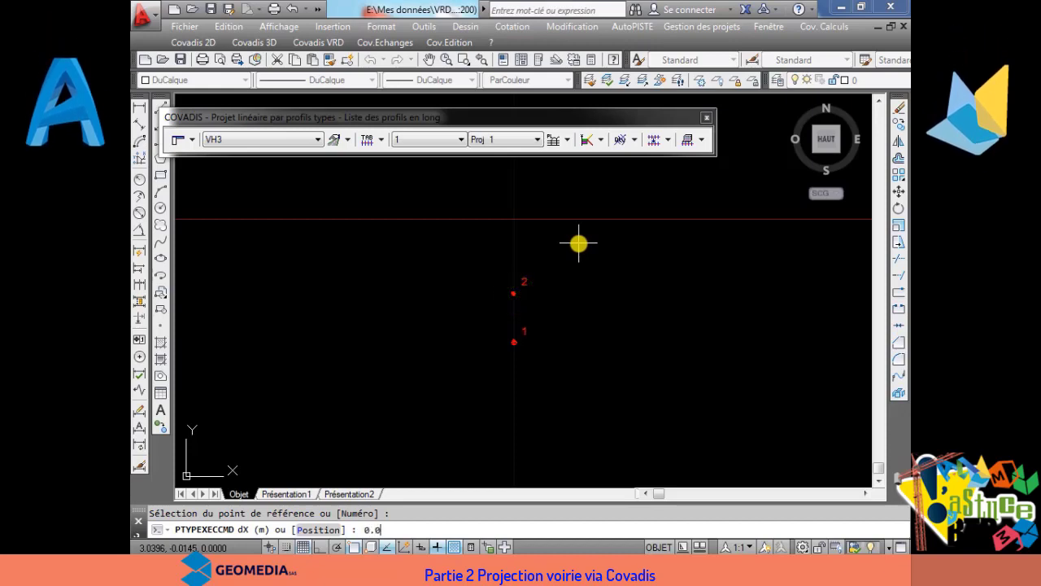
text(0.03)
key(Return)
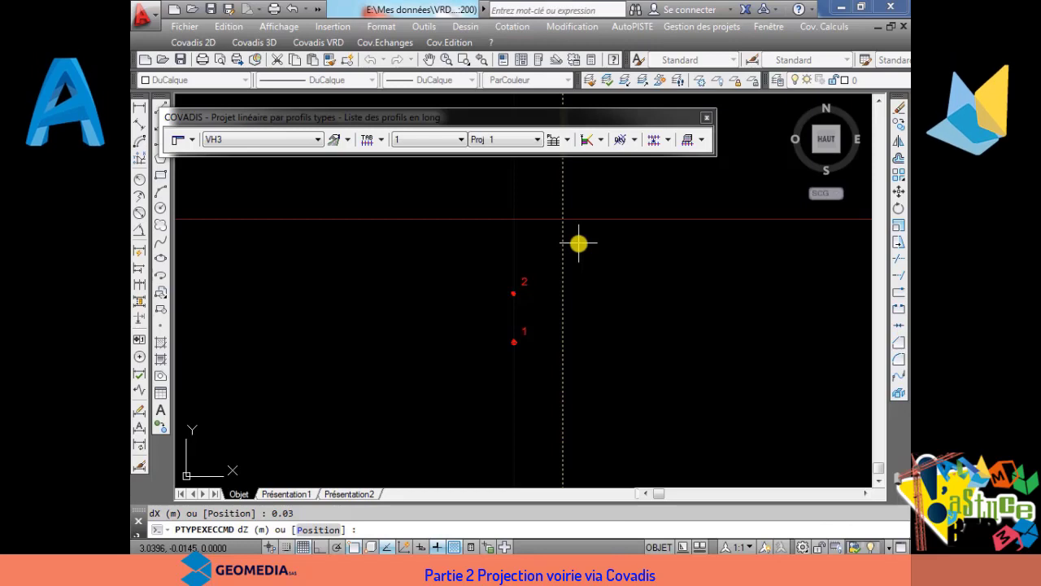
text(0.14)
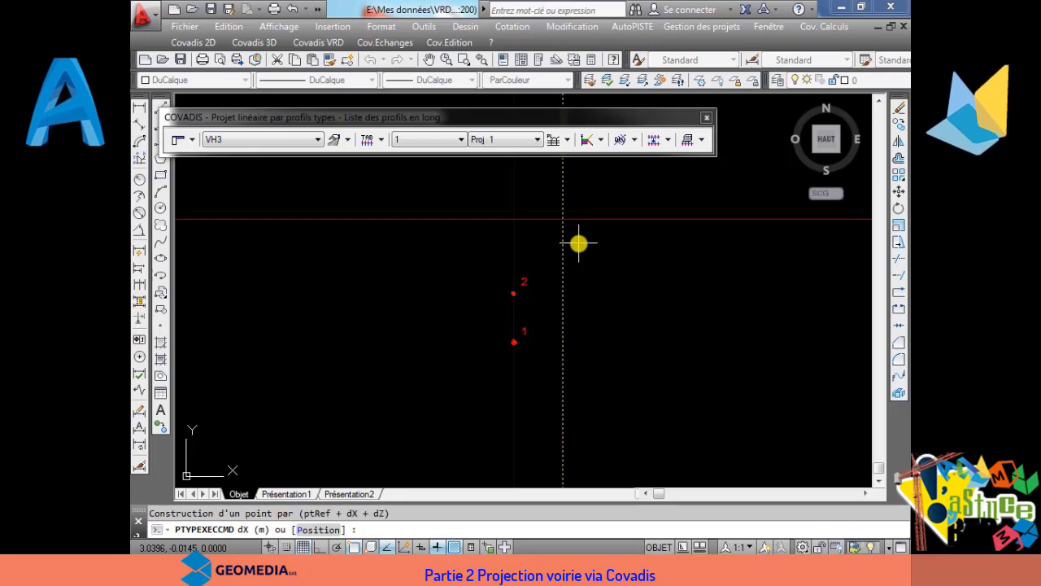
scroll(578, 243, down, 4)
middle_drag(583, 233, 518, 269)
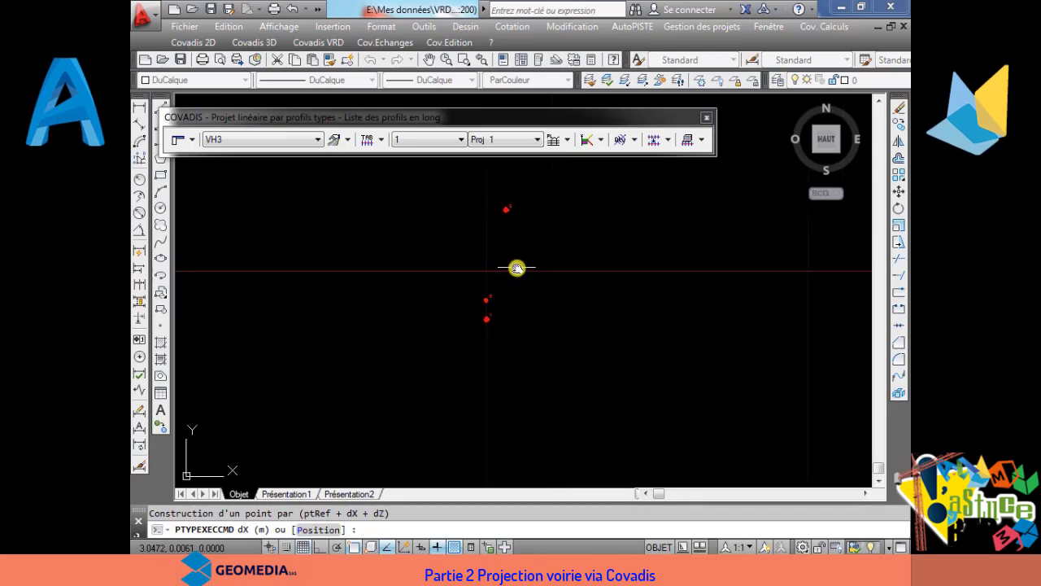
scroll(505, 206, up, 2)
scroll(505, 206, down, 3)
scroll(513, 199, up, 2)
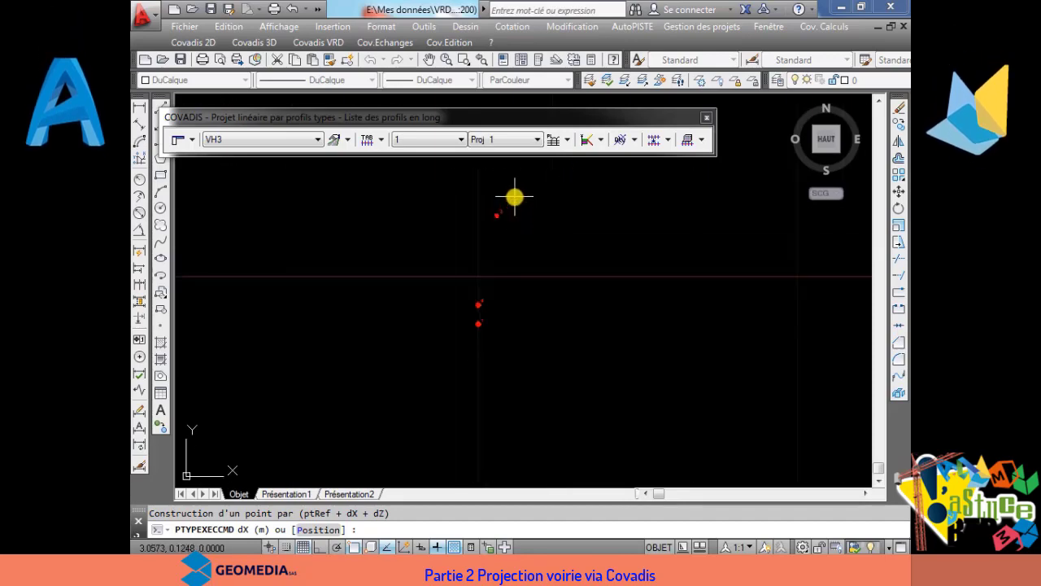
right_click(513, 193)
click(530, 203)
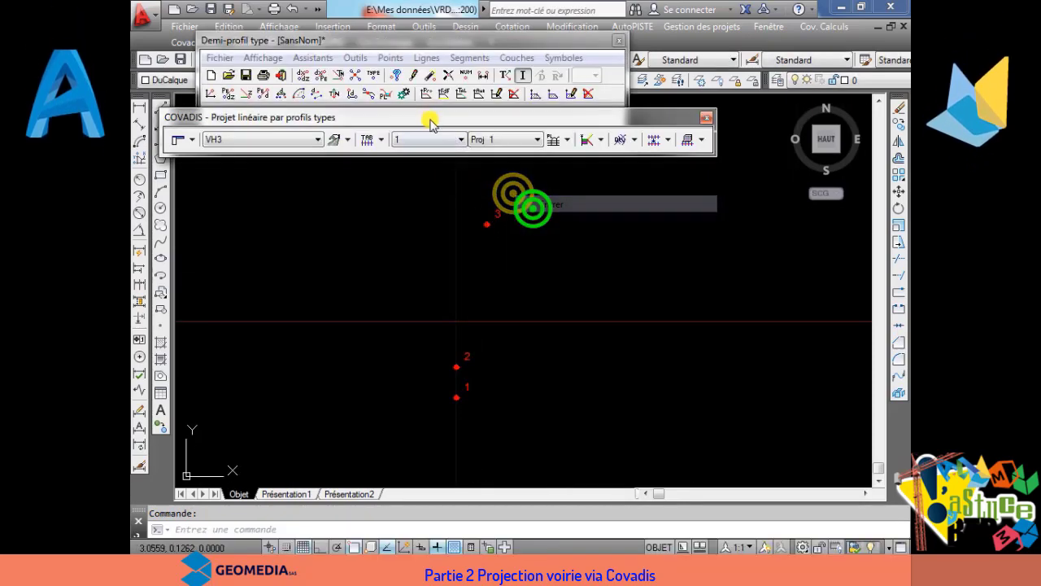
Step: Add a profile point at dX 0.14 m from point 3, level with it
click(388, 55)
click(395, 72)
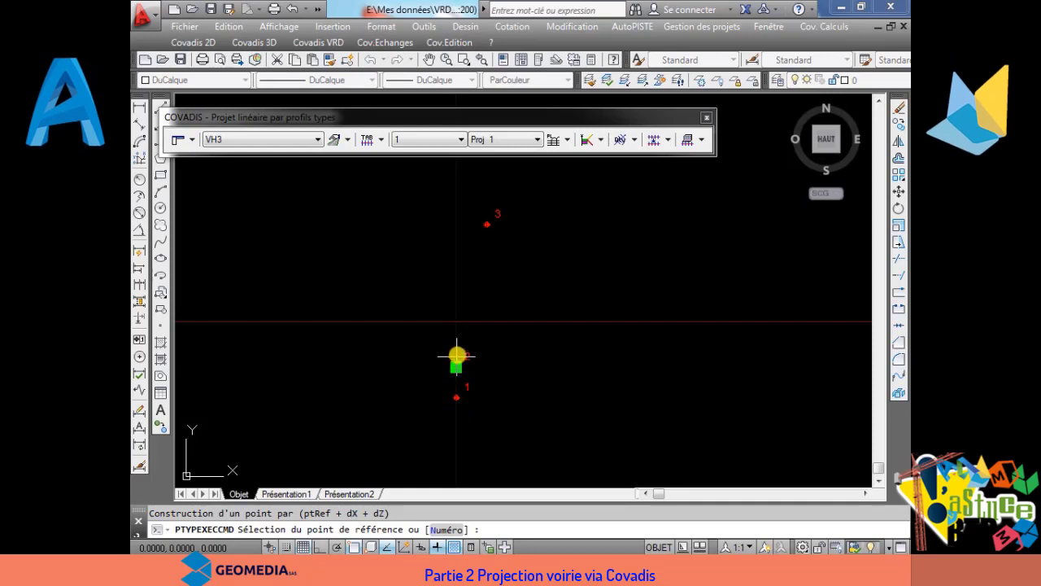
click(486, 225)
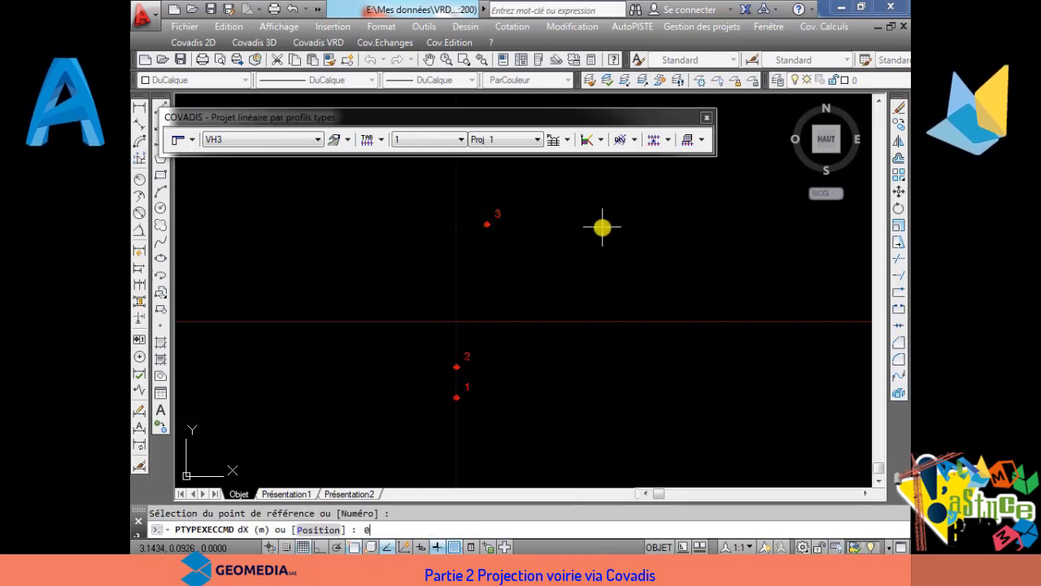
text(0.14)
key(Return)
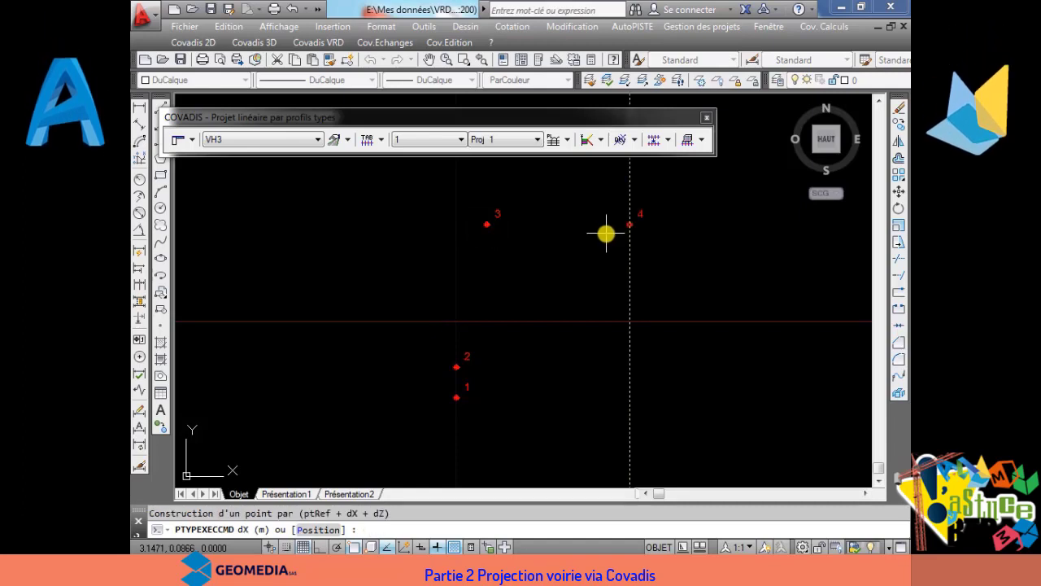
right_click(607, 234)
click(633, 245)
Step: Add a profile point directly below point 4, using dX 0 and dZ -0.28 m
click(388, 59)
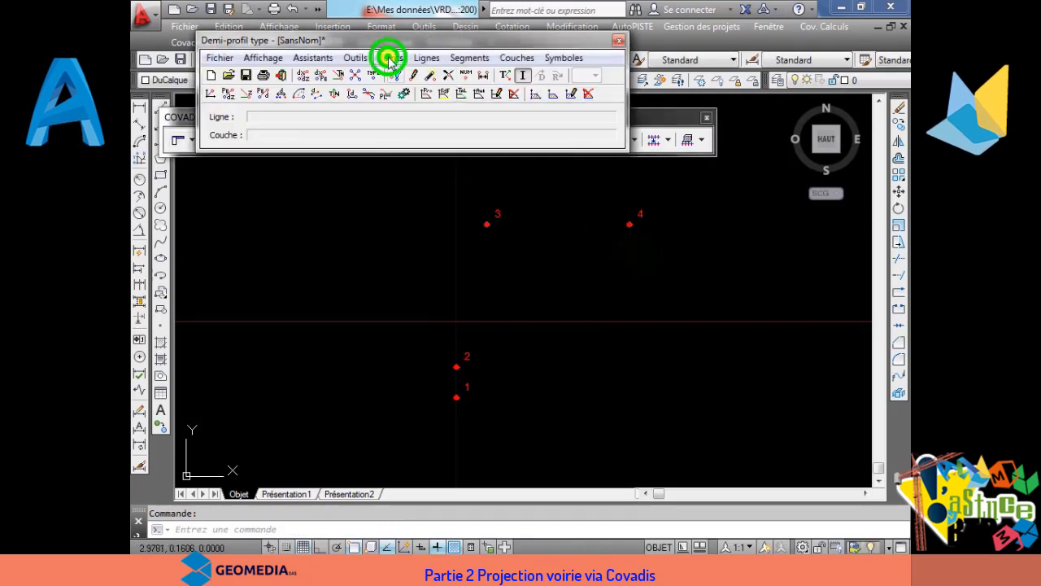
click(467, 121)
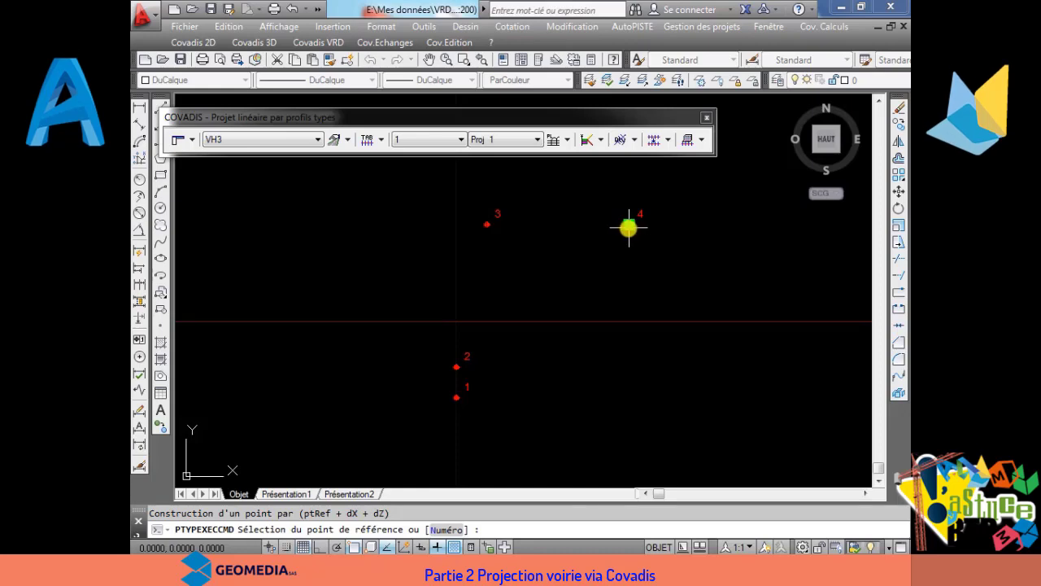
click(627, 228)
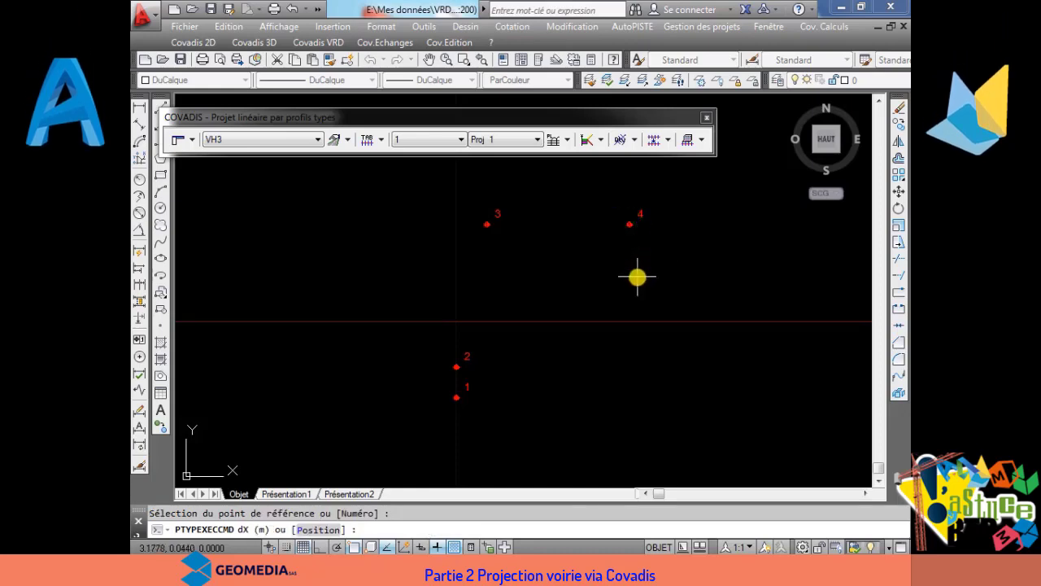
text(0)
key(Return)
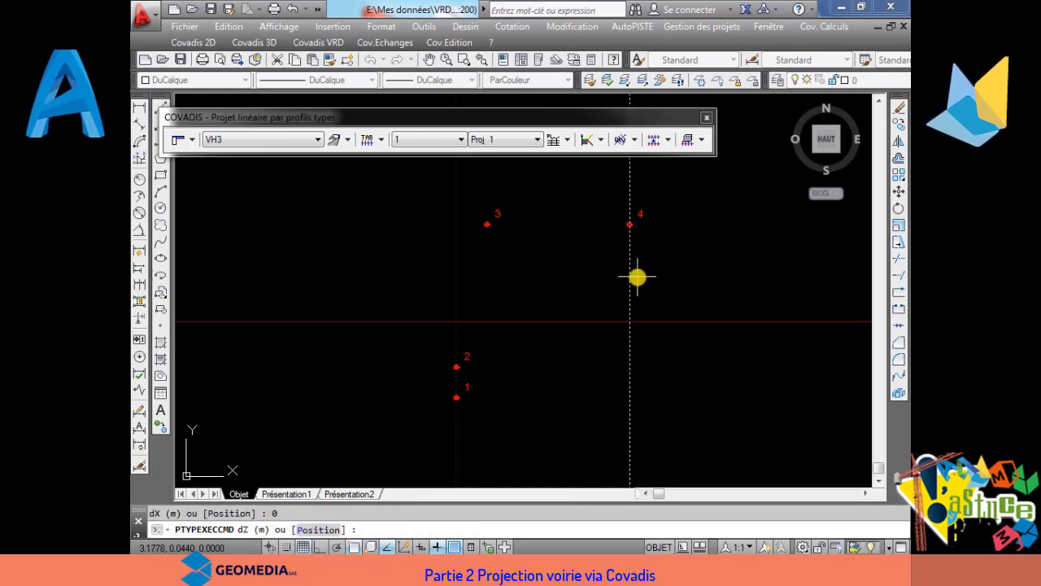
text(-)
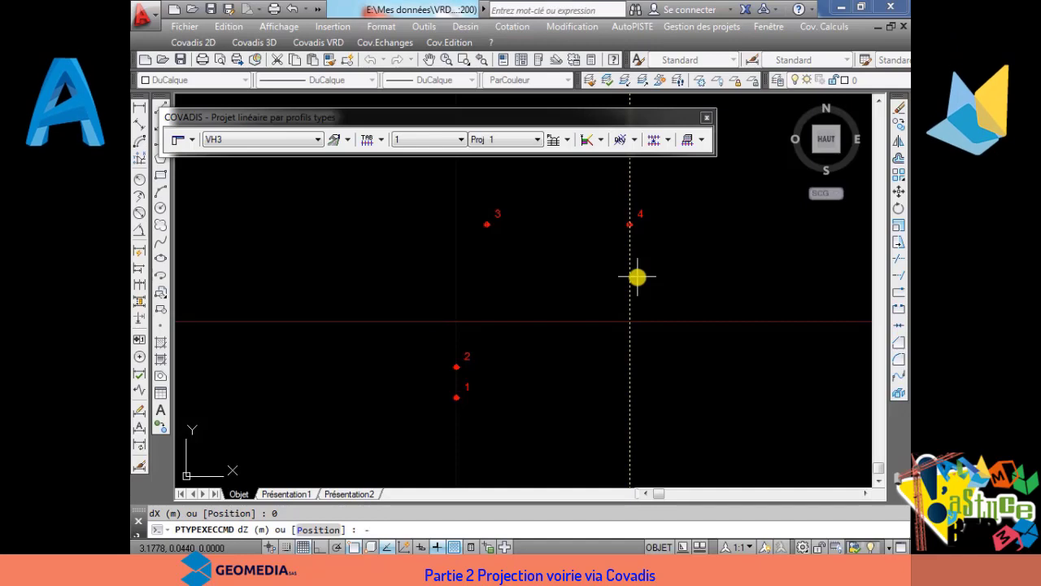
text(0.28)
right_click(637, 278)
click(654, 283)
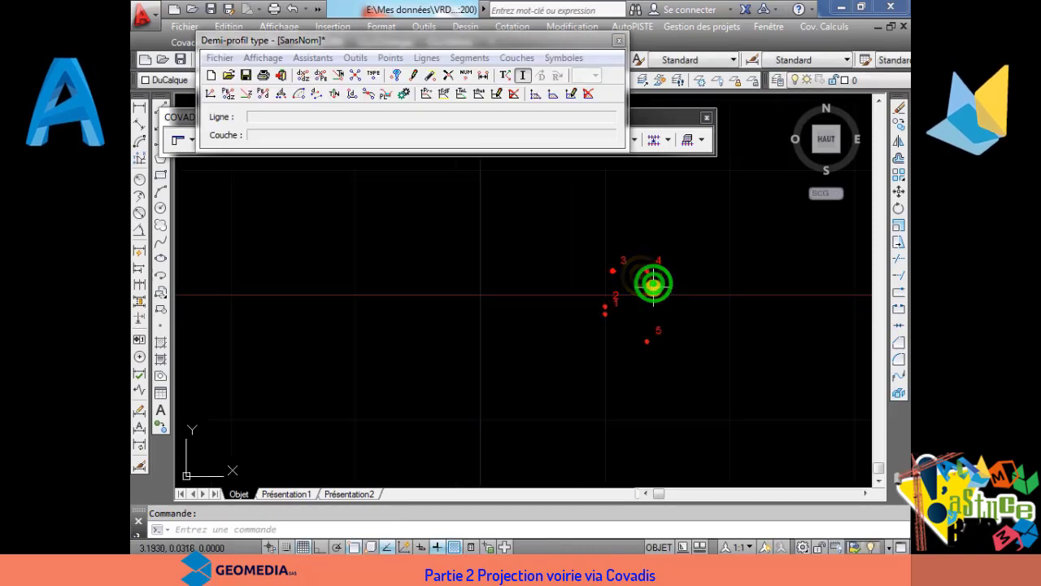
Step: Add a profile point offset from point 5 by dX -0.17 m and dZ 0
scroll(648, 315, up, 3)
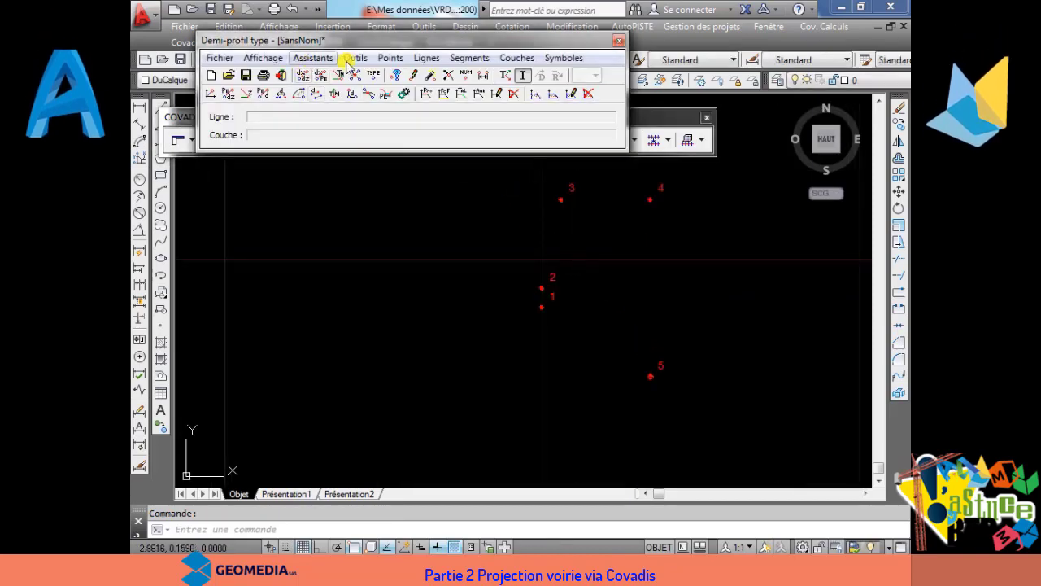
click(391, 58)
click(421, 88)
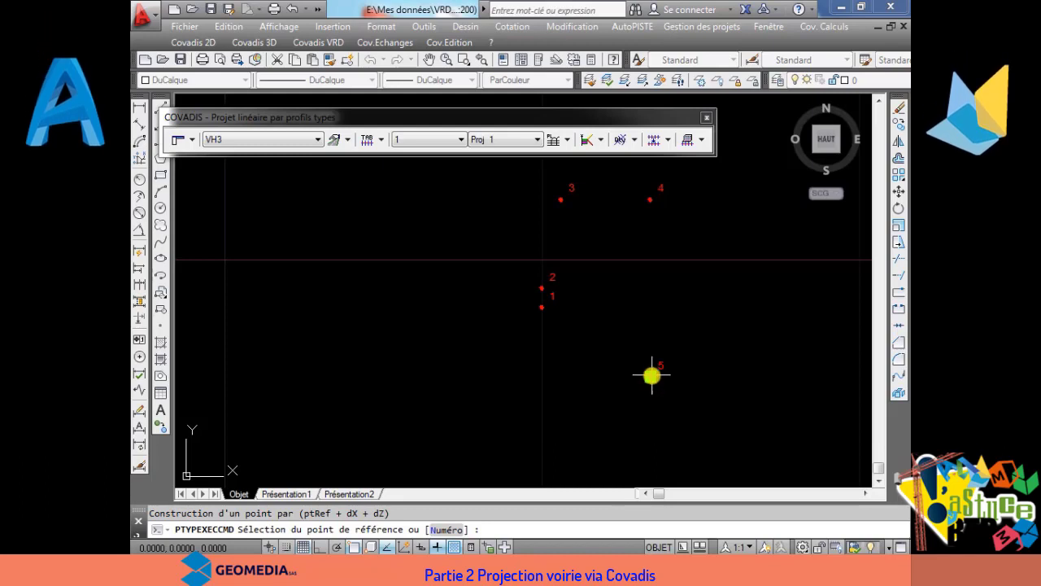
click(652, 375)
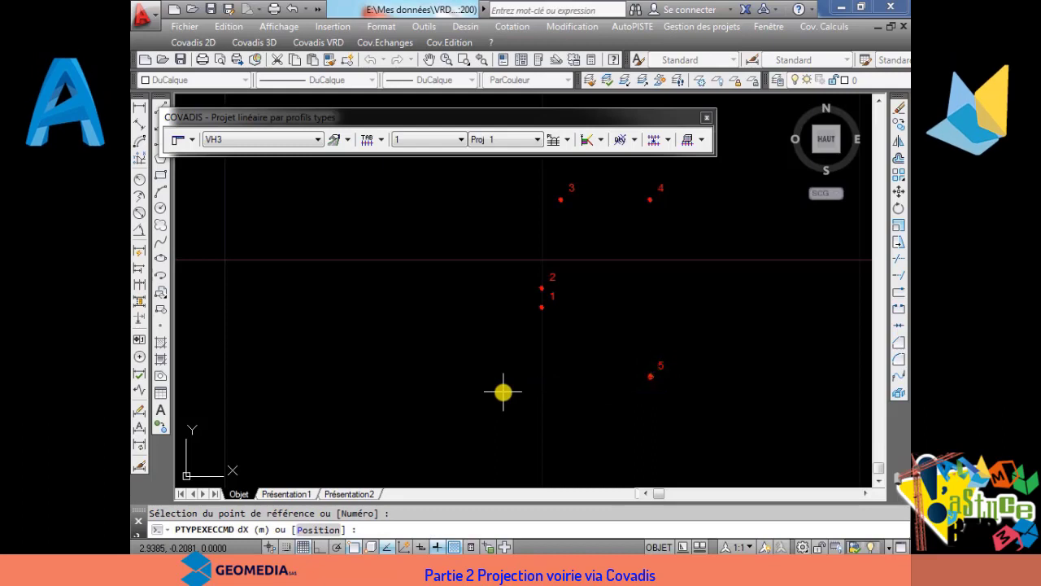
text(6)
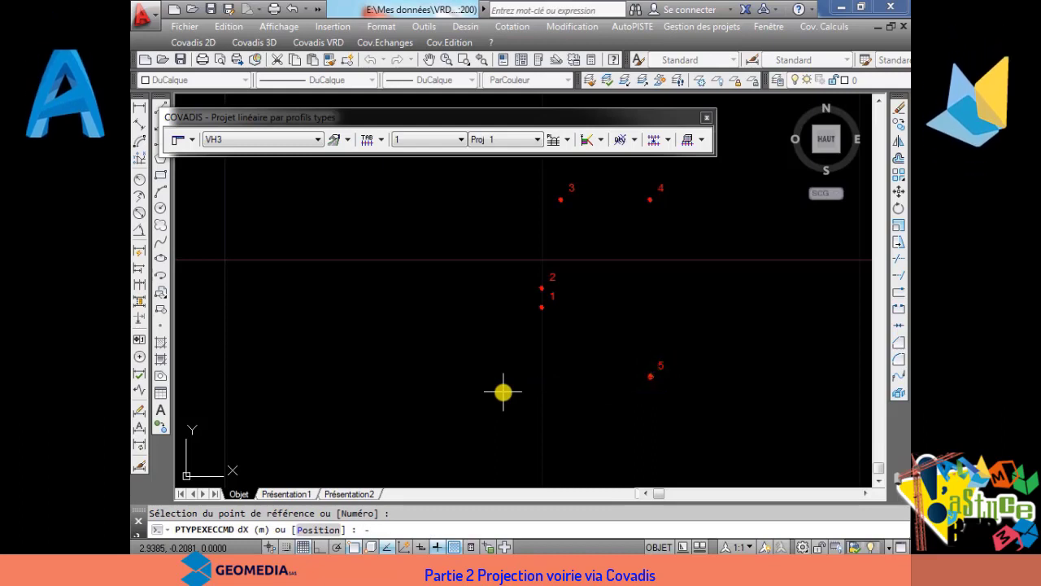
text(0.)
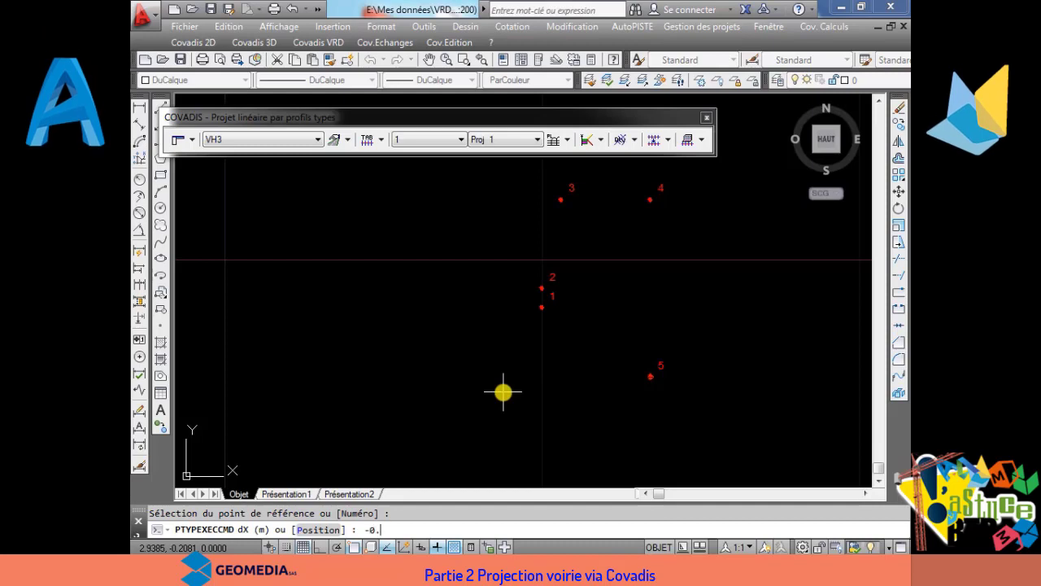
text(17)
key(Return)
text(0)
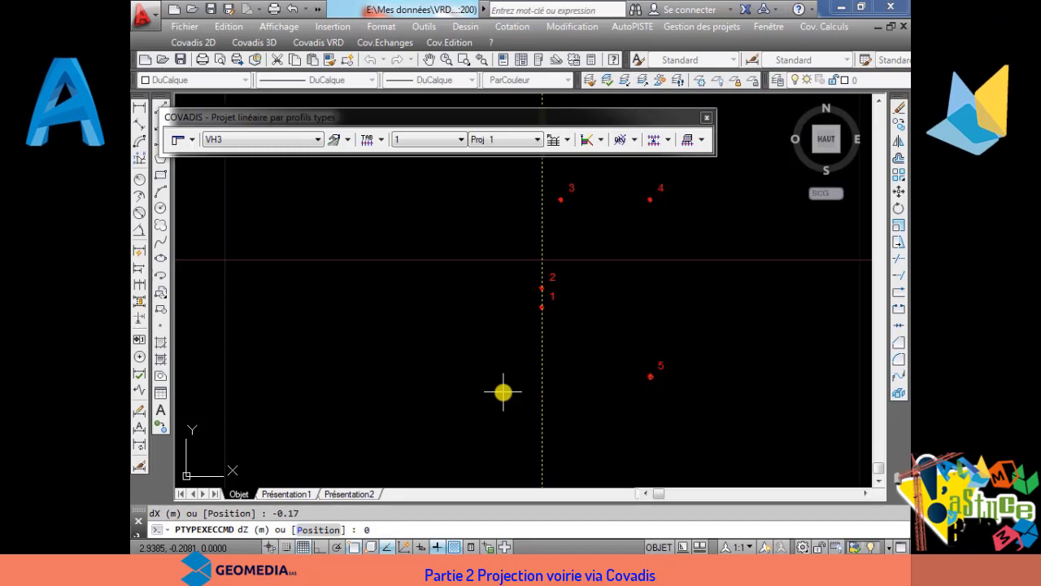
right_click(503, 393)
click(516, 403)
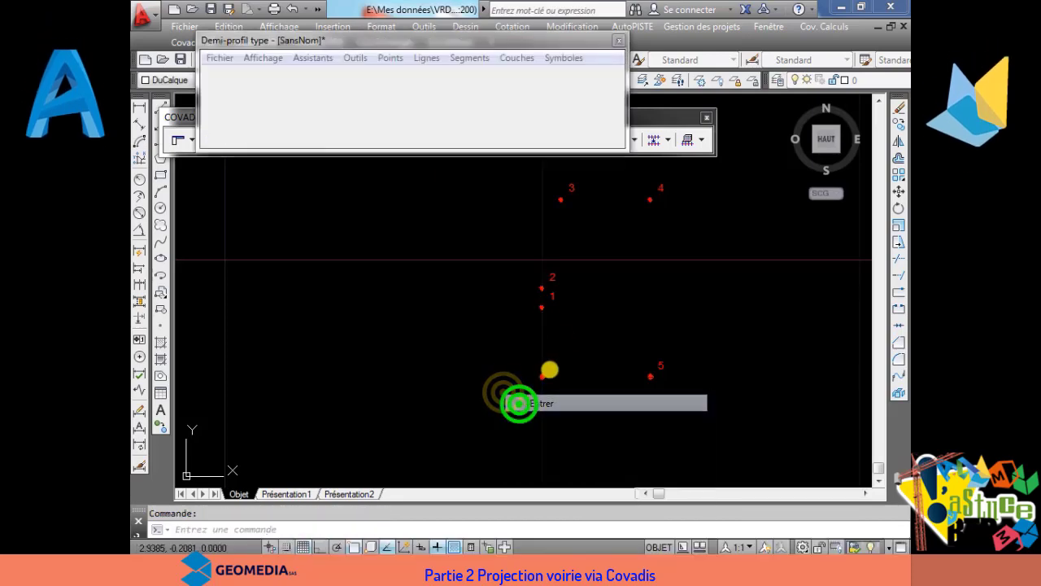
drag(473, 43, 476, 31)
click(395, 46)
click(398, 62)
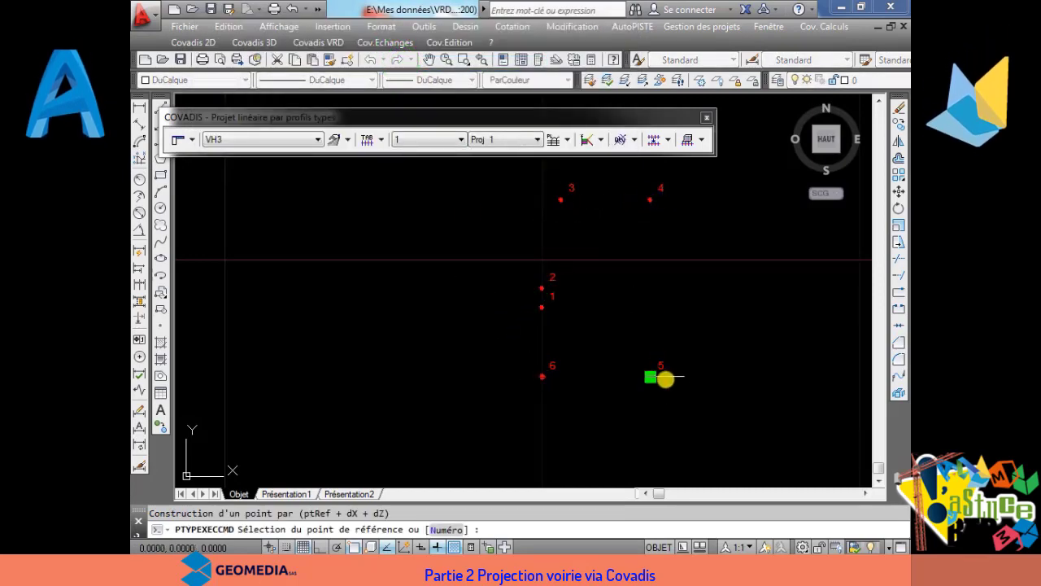
right_click(623, 271)
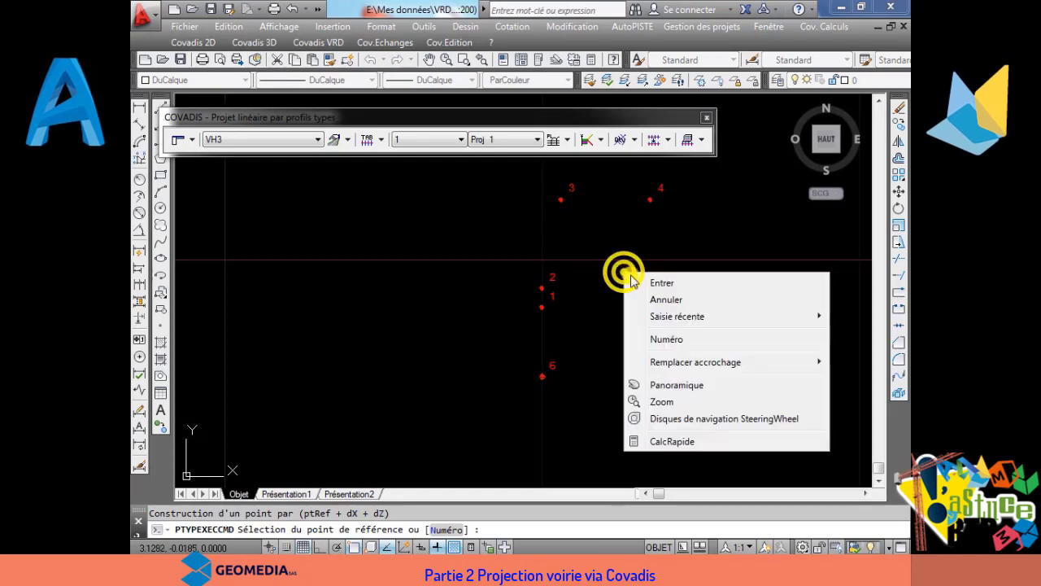
click(635, 282)
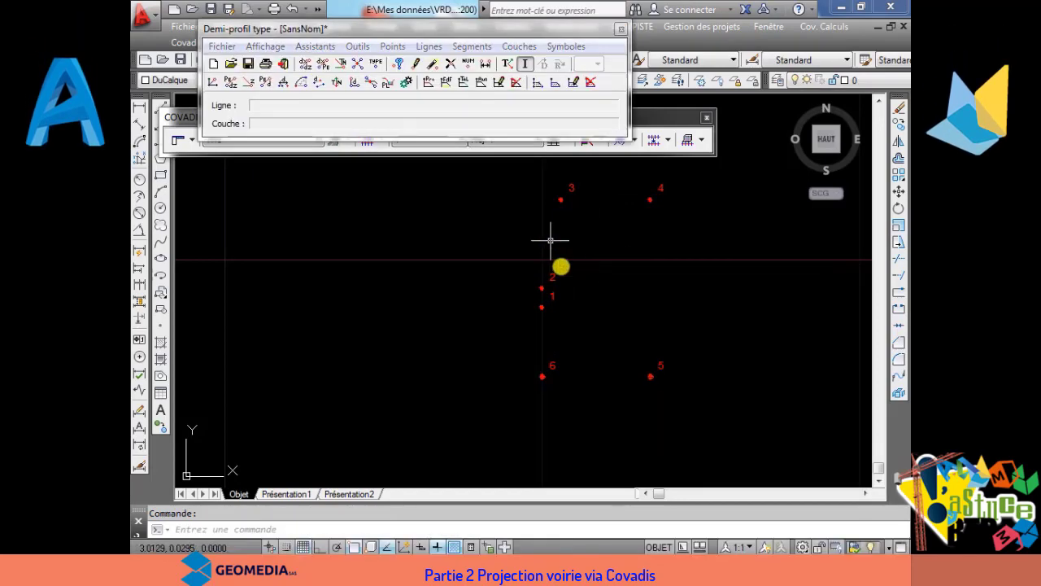
Step: Add a profile point by slope from point 4, with dX 2 m and a 2% slope
scroll(602, 301, down, 5)
scroll(496, 317, up, 2)
mouse_move(495, 316)
middle_down()
mouse_move(573, 334)
mouse_move(418, 326)
middle_up()
scroll(572, 327, down, 2)
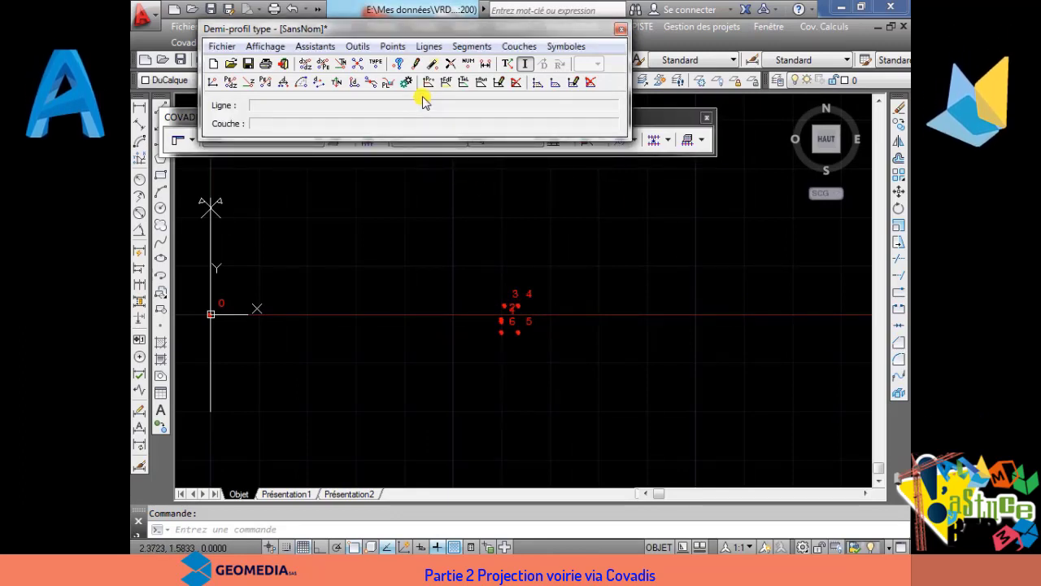
click(428, 46)
mouse_move(394, 46)
click(405, 64)
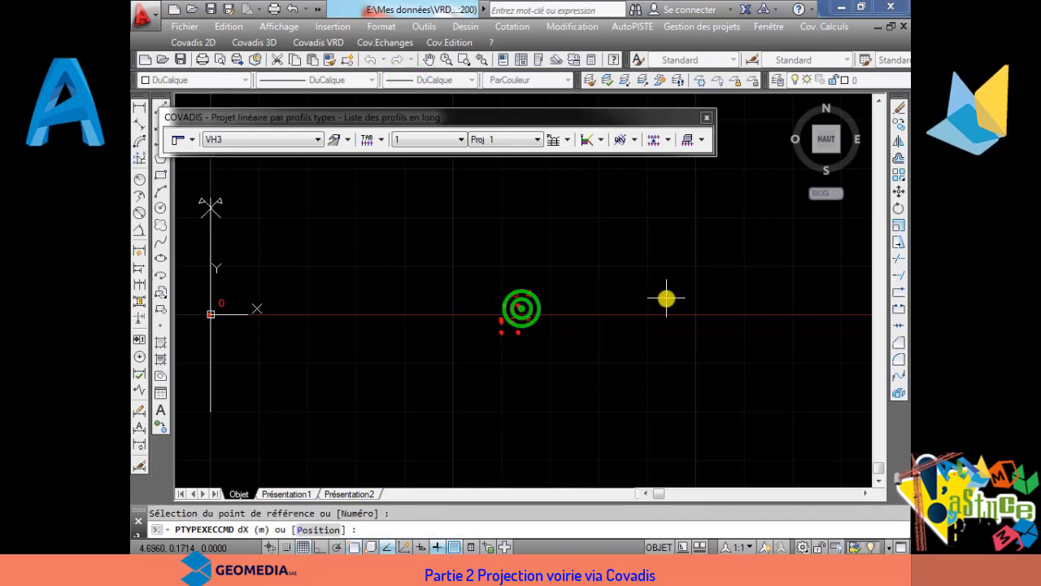
text(2)
key(Return)
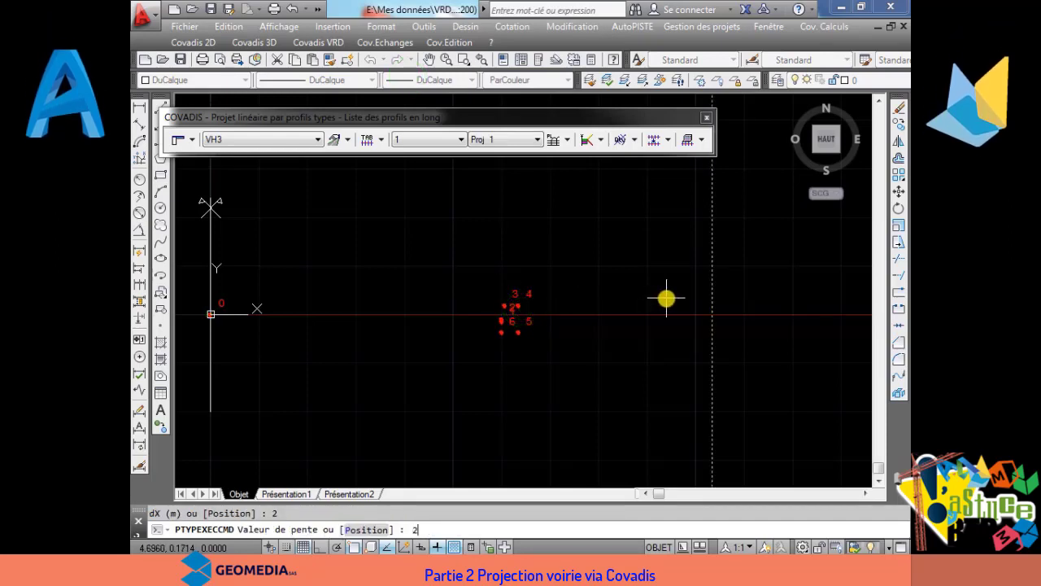
text(2)
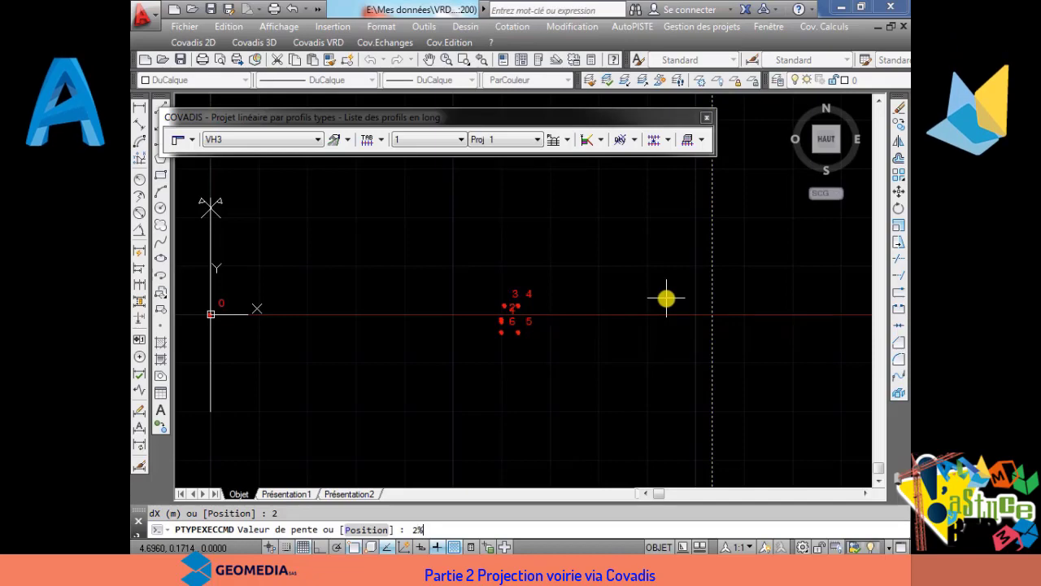
key(Return)
right_click(667, 300)
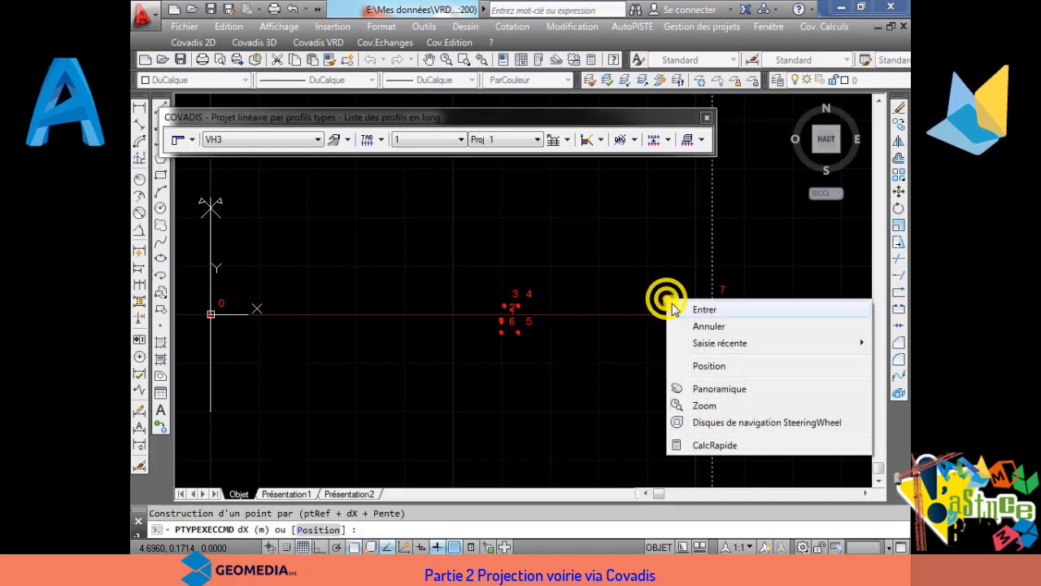
click(673, 309)
Step: Start a project line in the half-profile with the description Ligne Projet, reusing the parameters saved under that name
scroll(611, 290, down, 2)
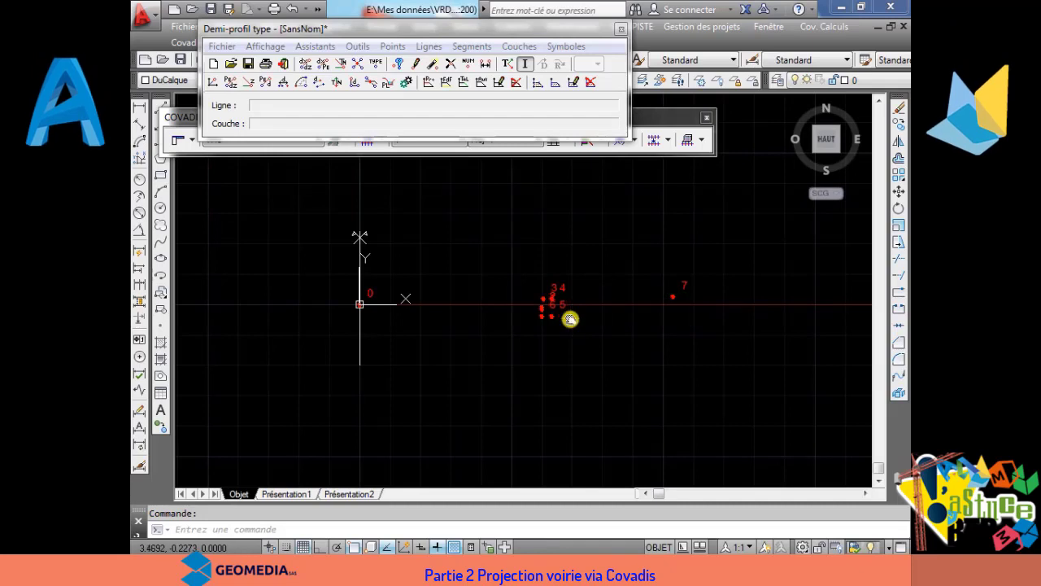
middle_drag(569, 319, 640, 324)
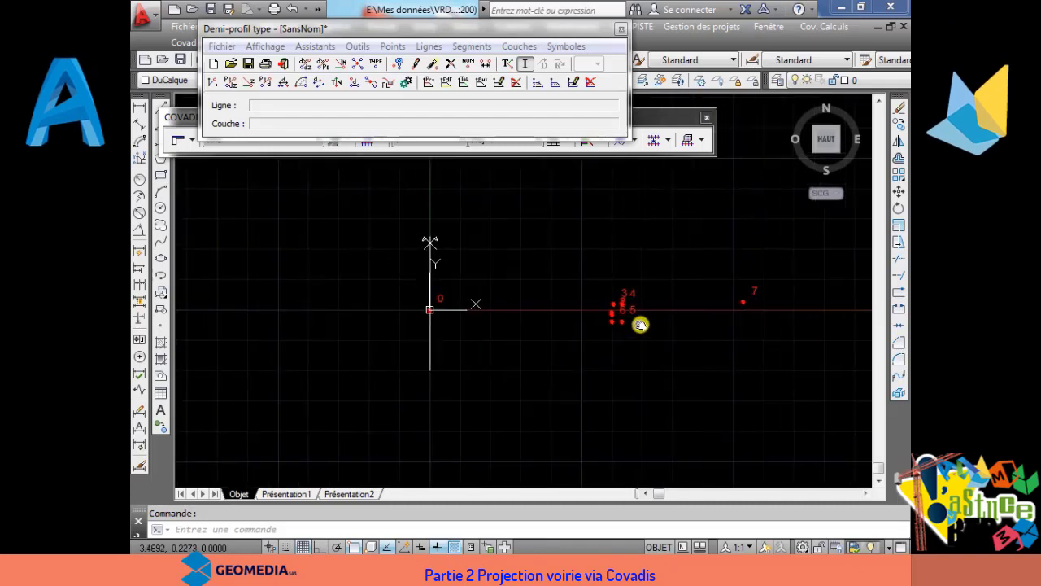
click(428, 46)
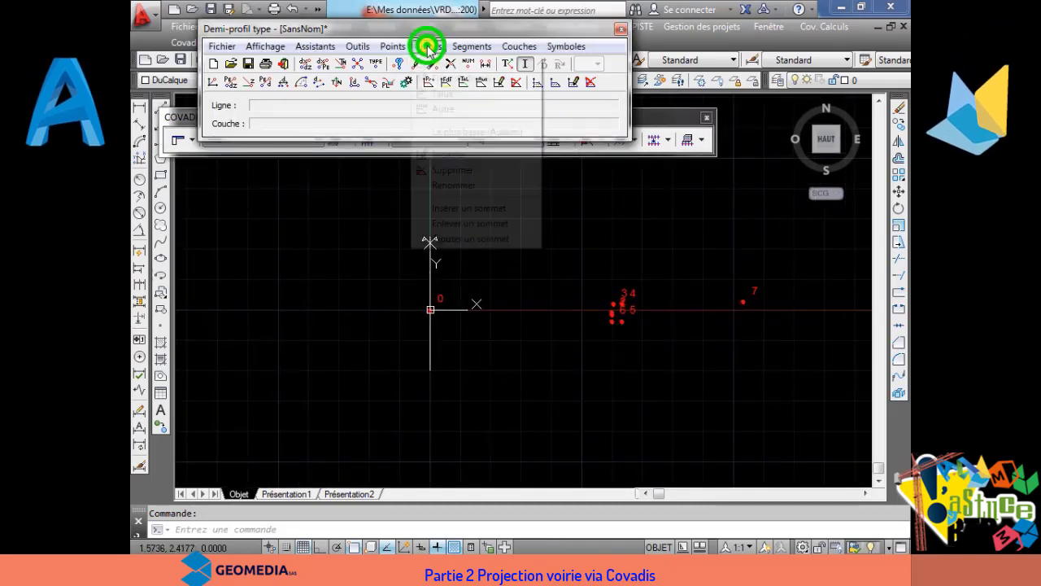
click(446, 66)
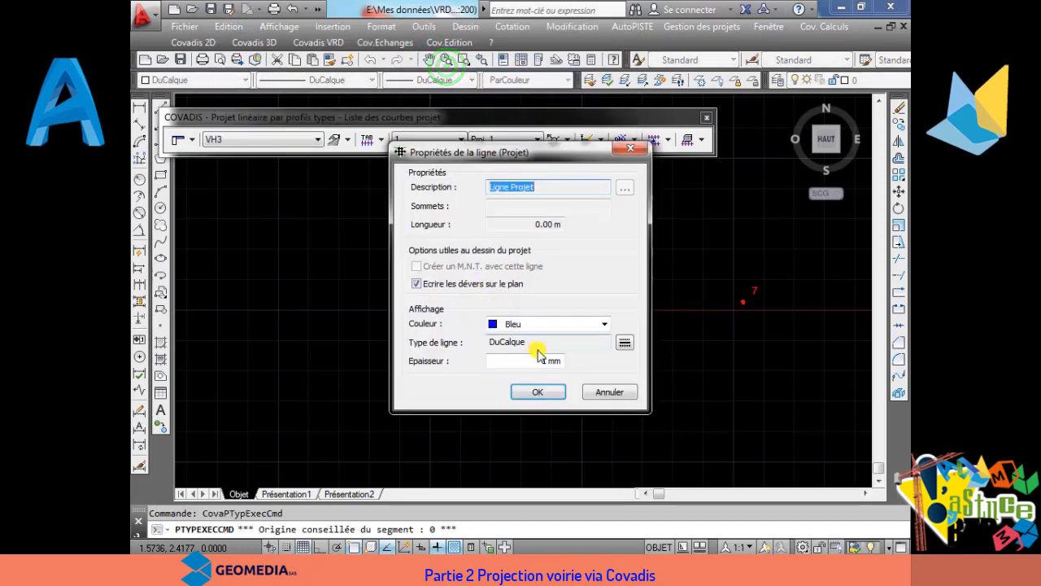
click(560, 399)
click(559, 337)
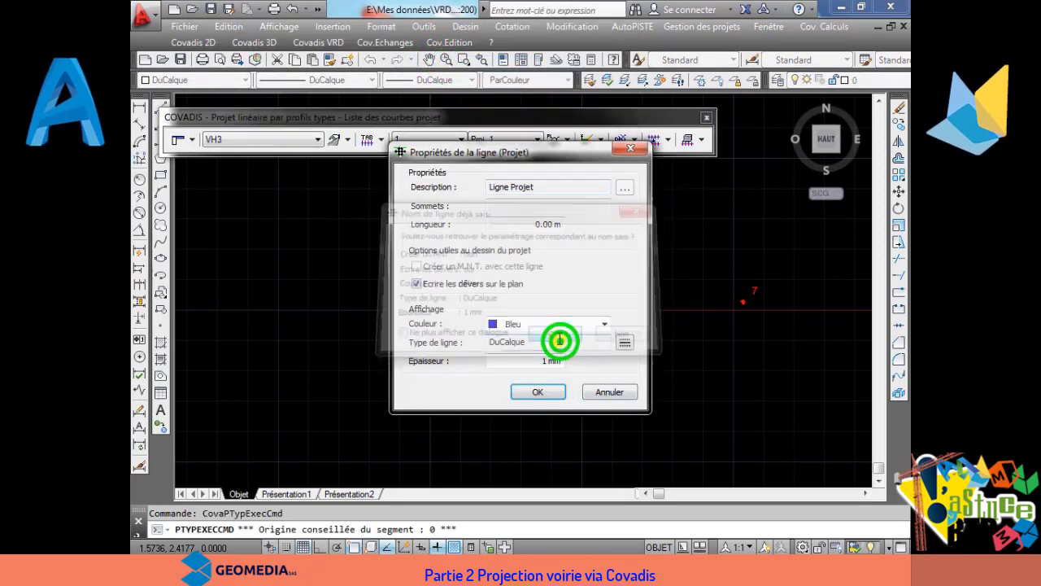
click(540, 399)
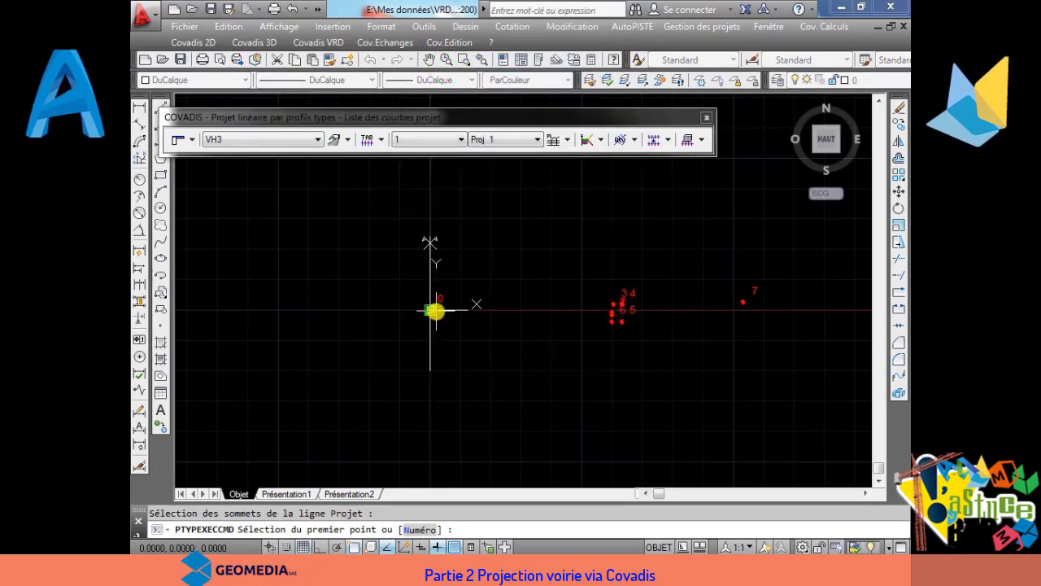
Step: Run the project line through points 0, 1, 2, 3, 4 and 7, and finish it
click(436, 311)
scroll(626, 320, up, 5)
click(560, 305)
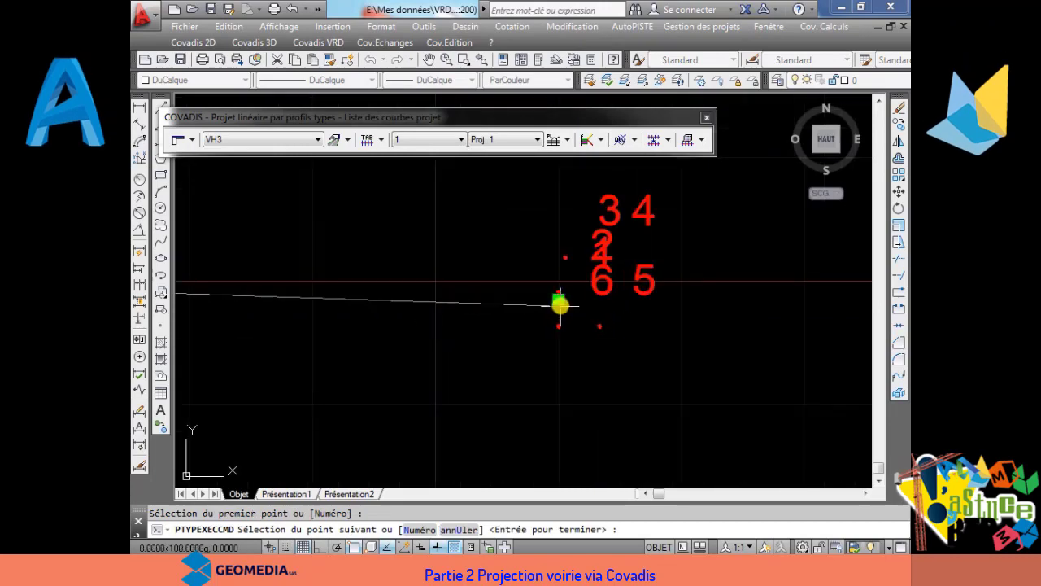
click(564, 257)
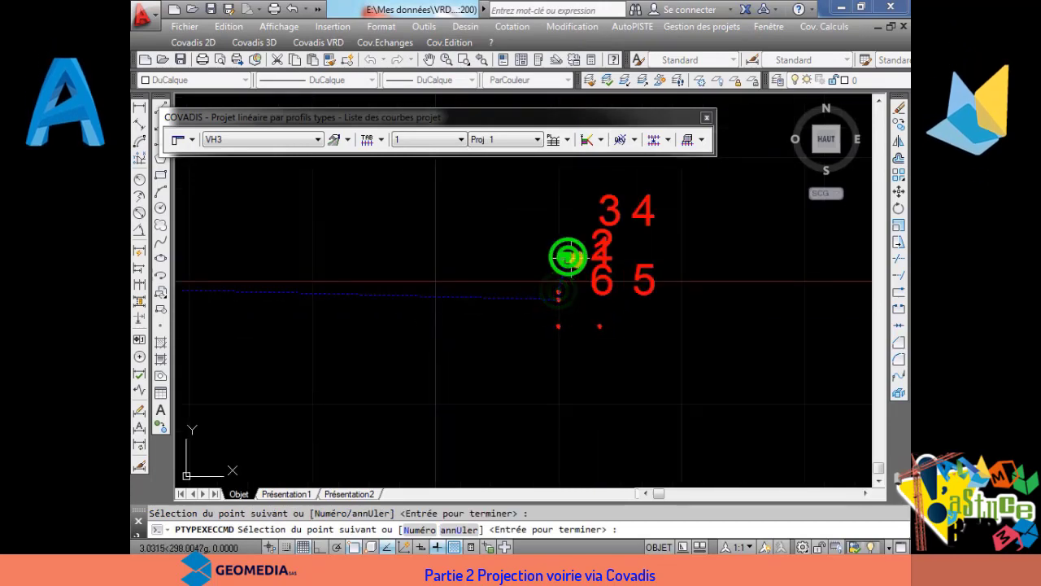
scroll(595, 261, up, 5)
click(619, 241)
scroll(620, 241, down, 5)
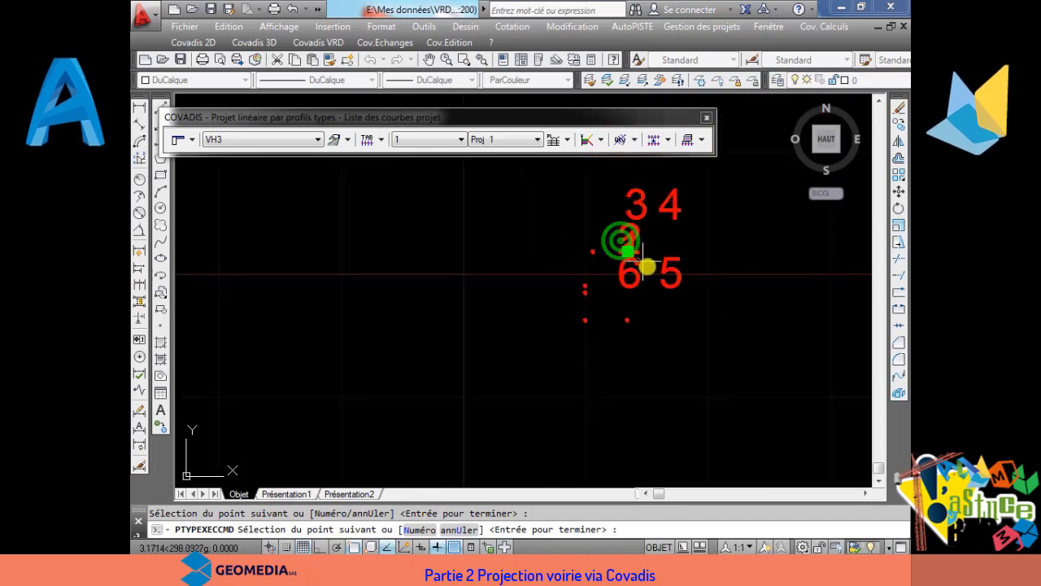
middle_drag(723, 270, 530, 302)
scroll(616, 291, down, 5)
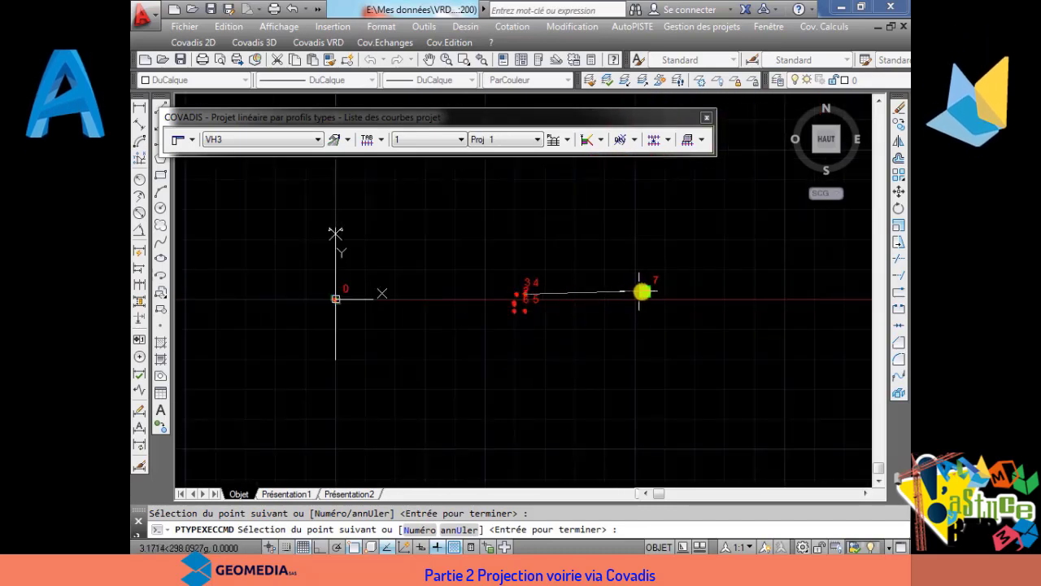
click(646, 293)
right_click(648, 295)
click(668, 301)
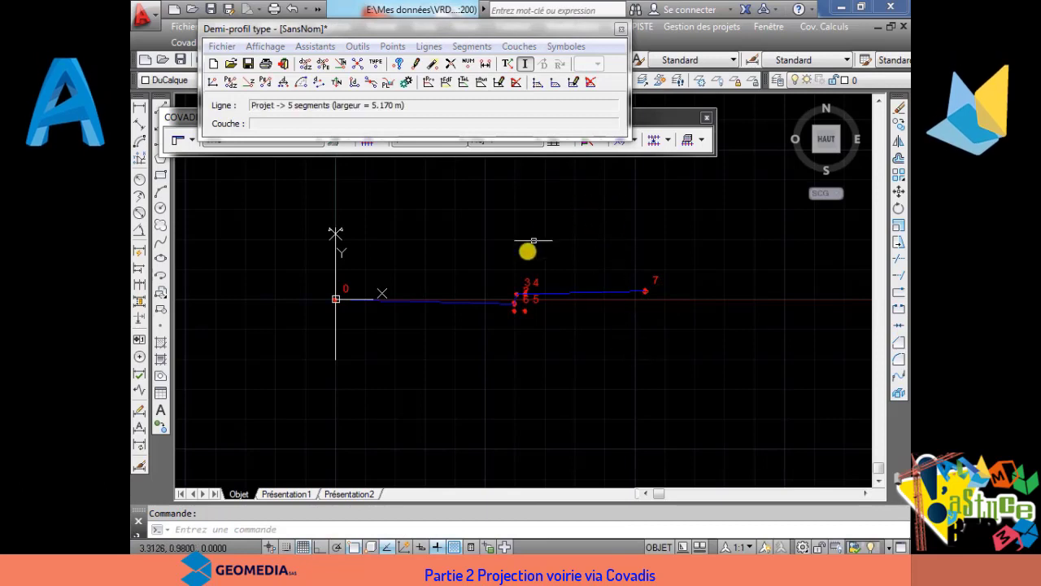
Step: Examine the project line along the carriageway, kerb and sidewalk points of the half-profile
scroll(524, 310, up, 3)
scroll(564, 259, down, 4)
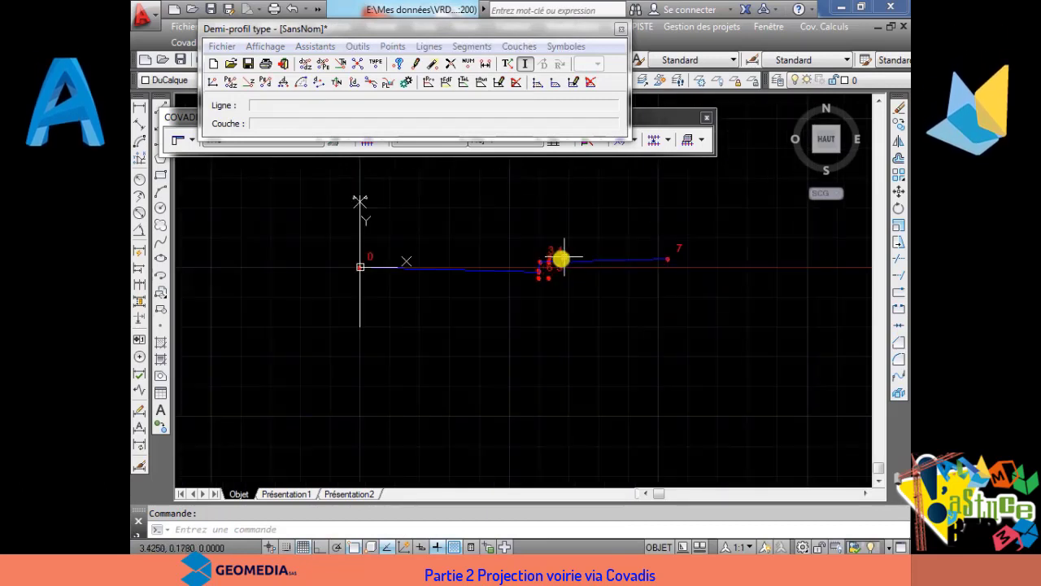
scroll(590, 305, up, 8)
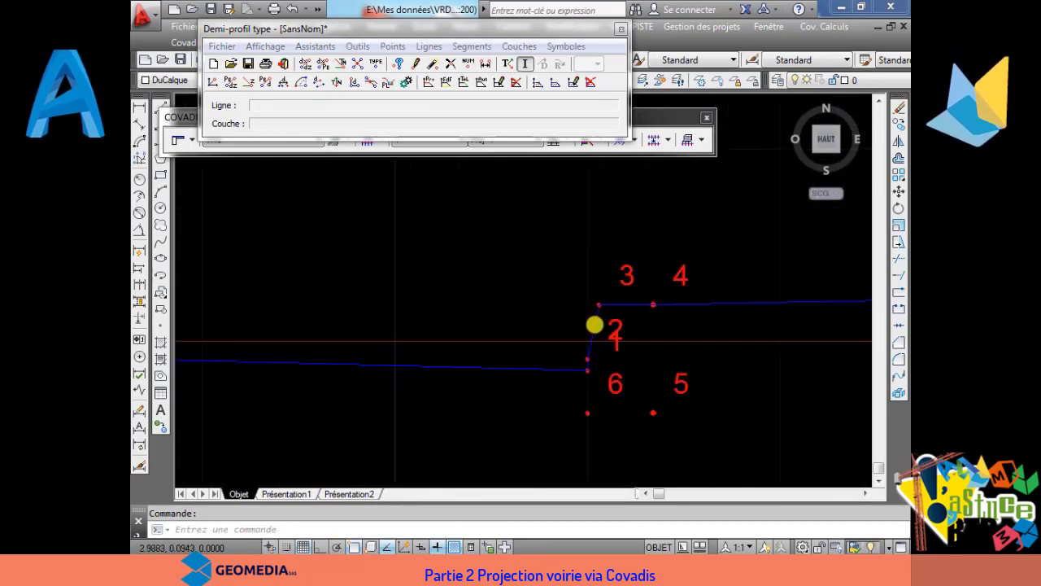
scroll(597, 326, up, 4)
scroll(543, 383, down, 10)
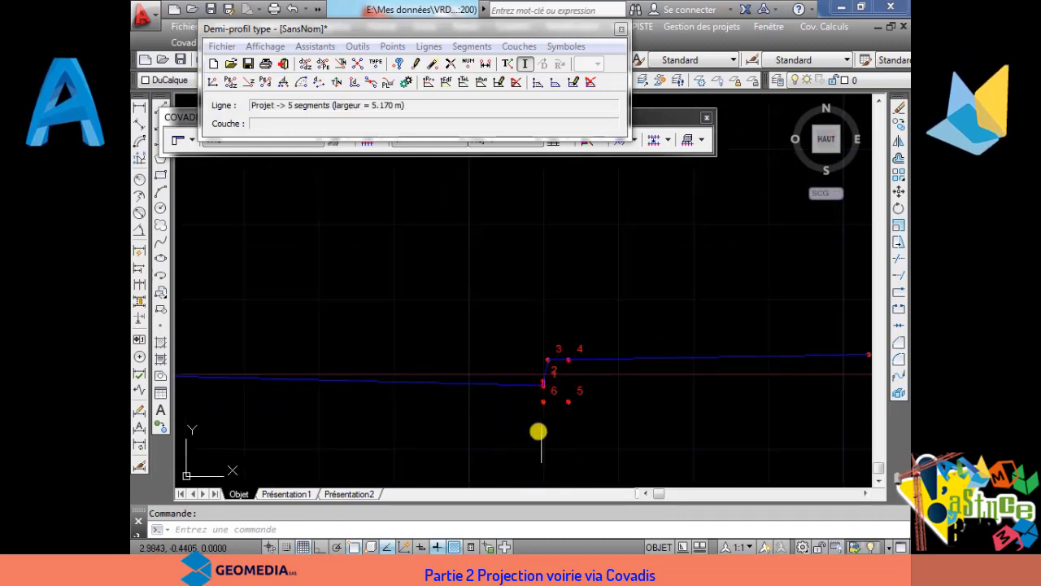
scroll(528, 328, down, 3)
scroll(509, 242, up, 2)
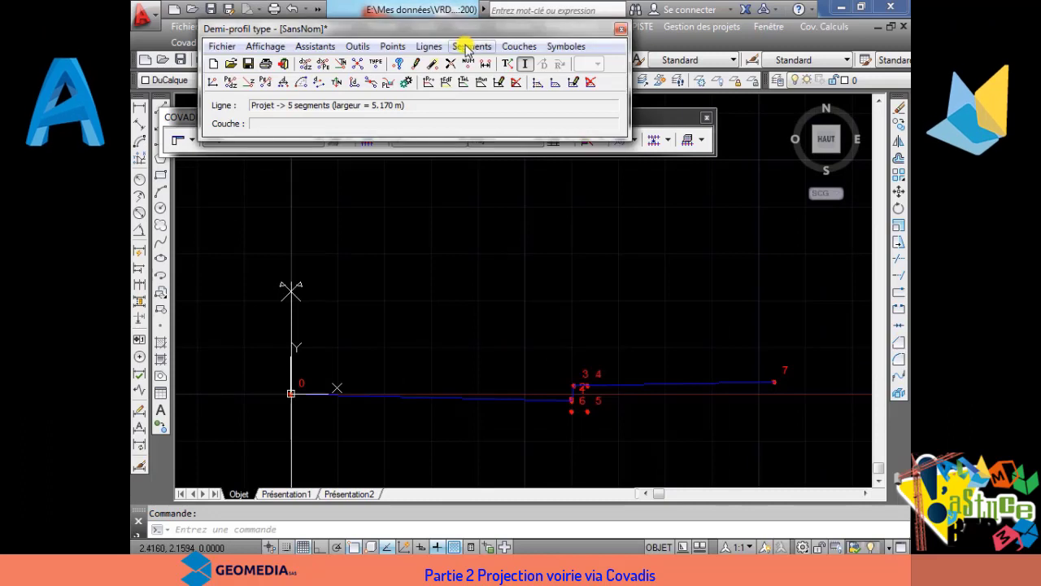
click(422, 47)
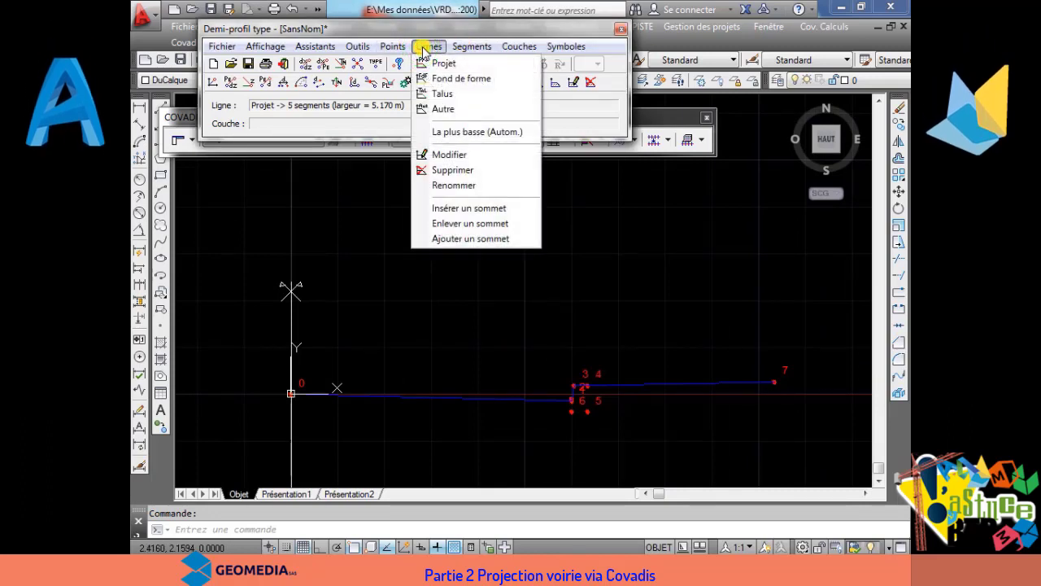
click(407, 22)
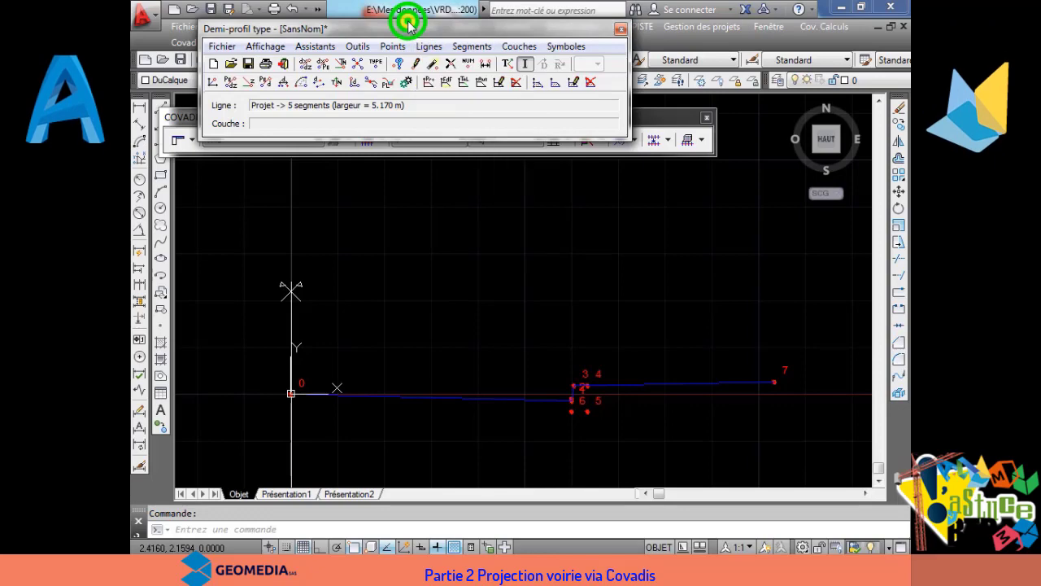
click(459, 46)
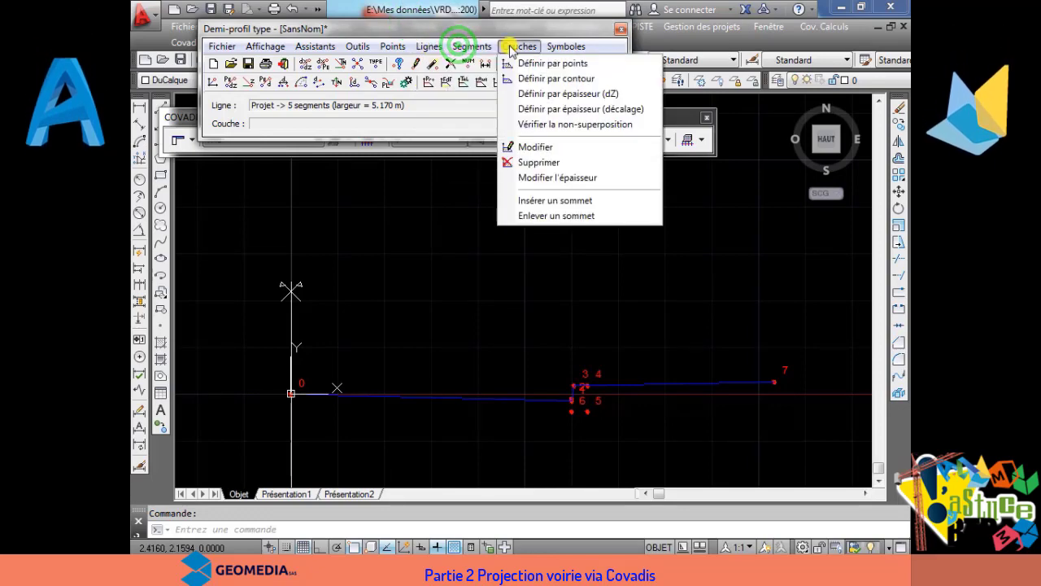
click(529, 63)
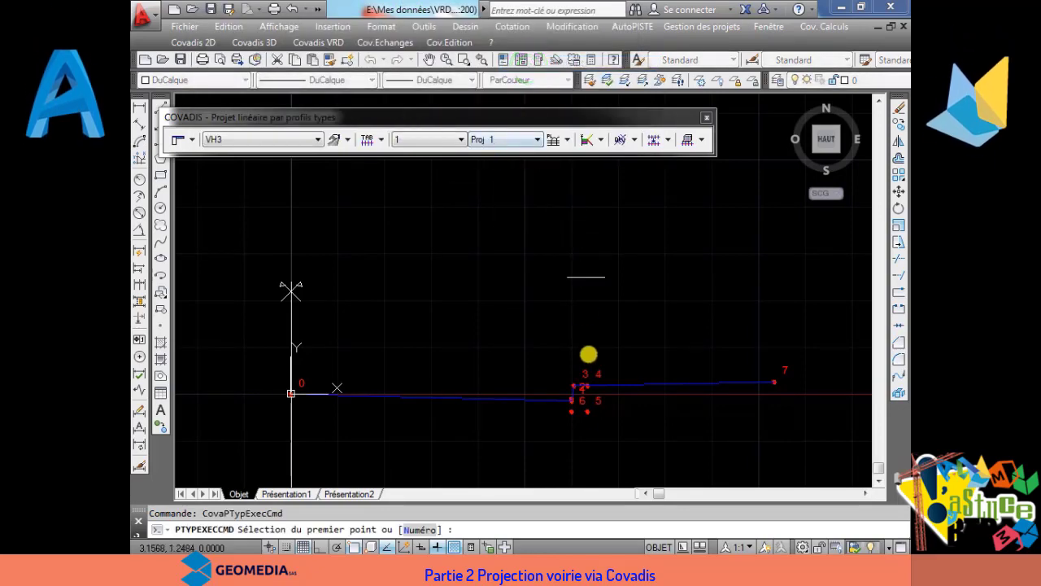
scroll(586, 424, up, 5)
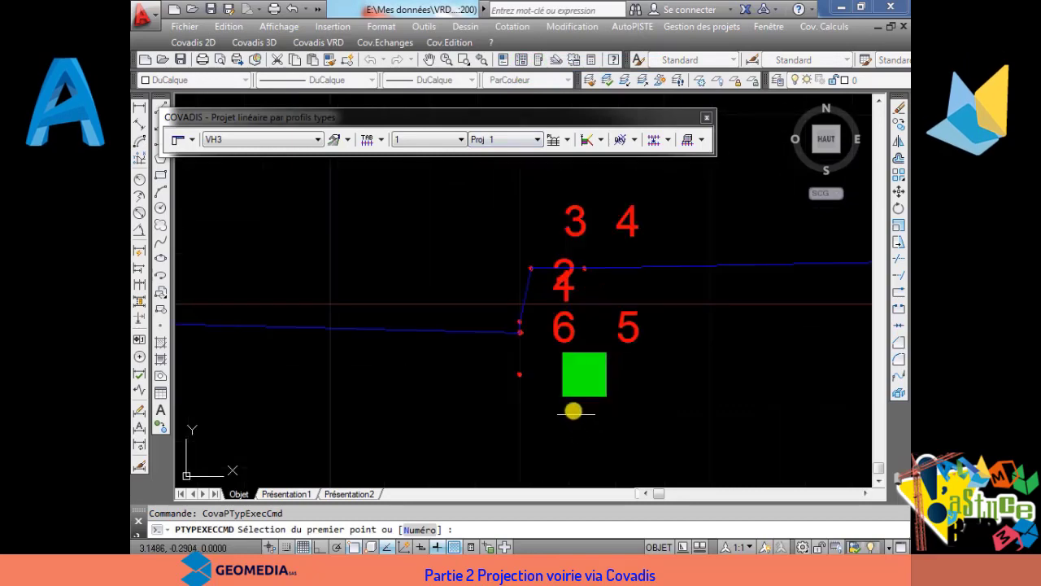
click(533, 269)
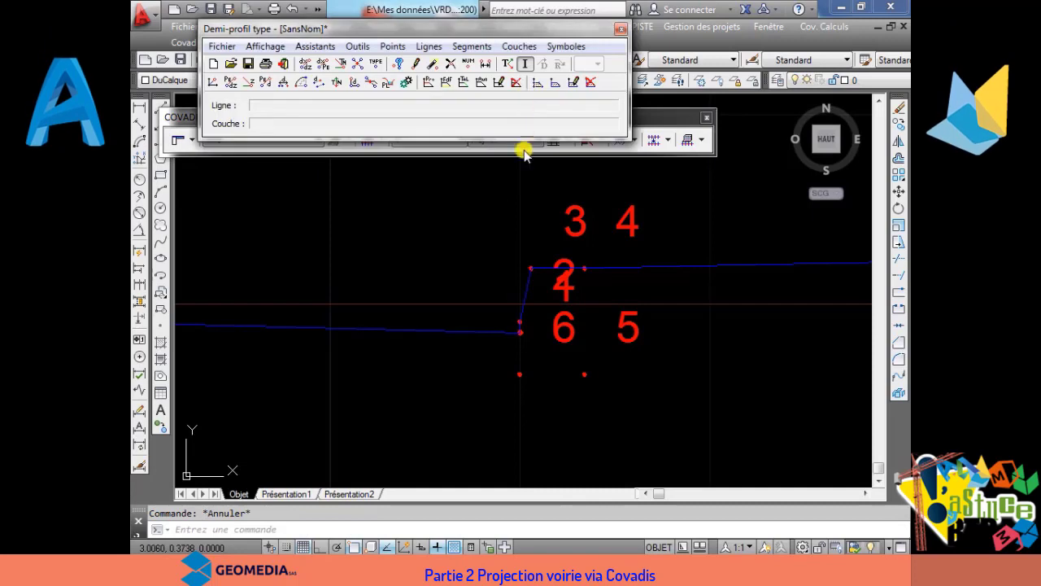
Step: Define a kerb layer by points, using vertices 3, 2, 1, 6, 5 and 4 as its outline
click(480, 46)
mouse_move(516, 47)
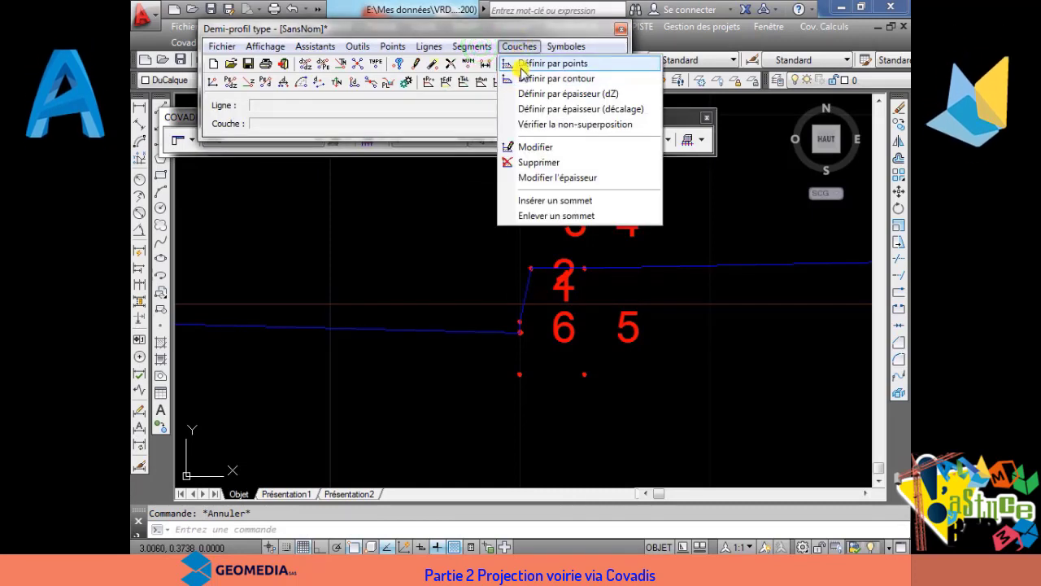
click(520, 65)
click(524, 273)
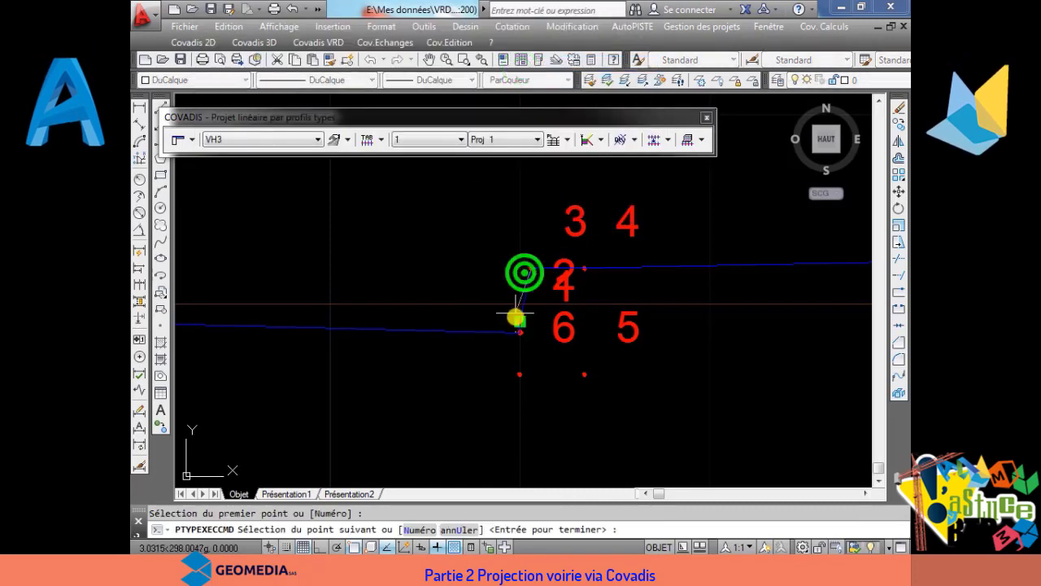
click(521, 321)
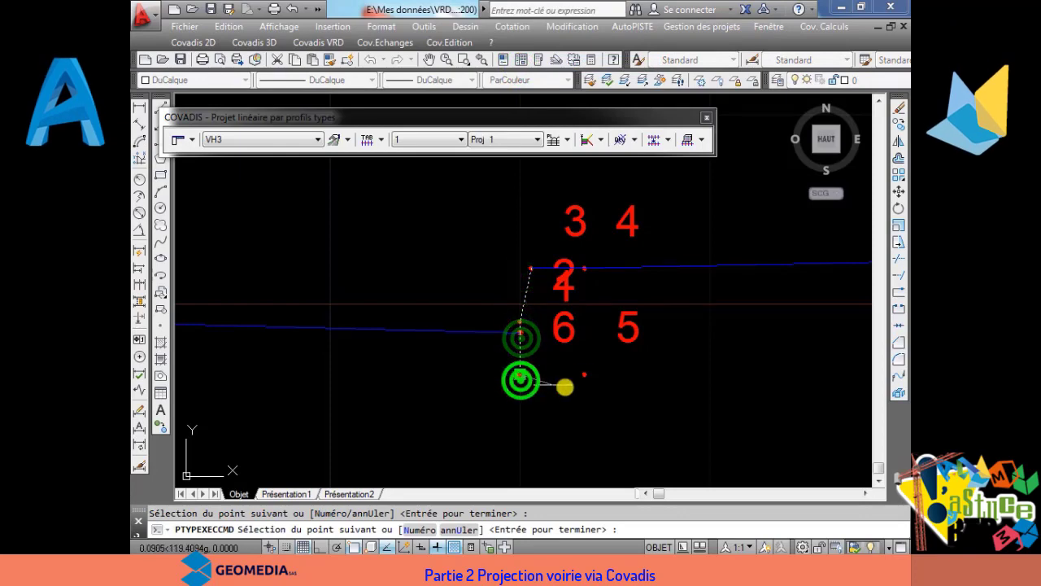
click(585, 376)
click(585, 269)
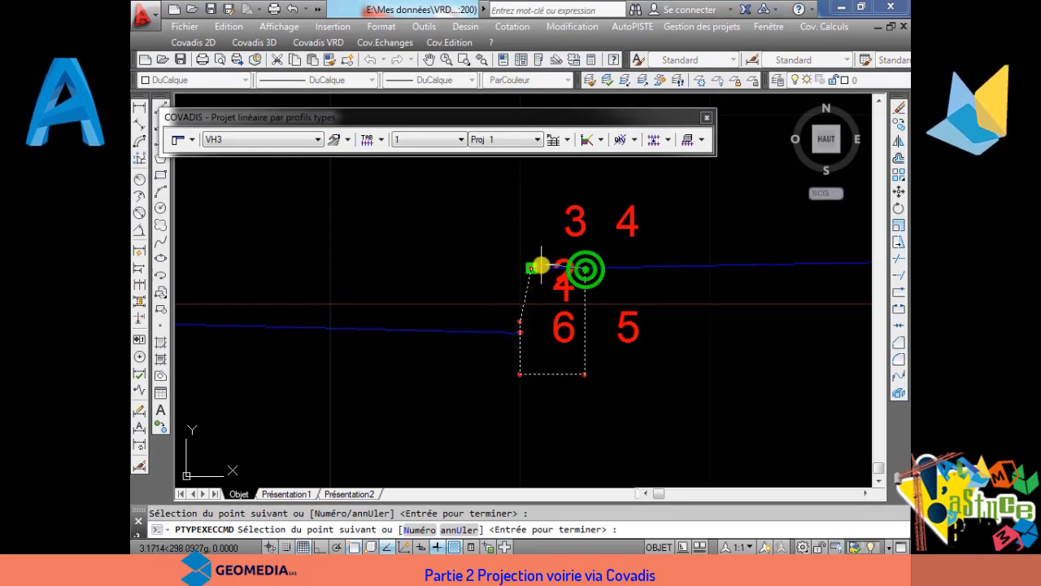
right_click(536, 268)
click(559, 281)
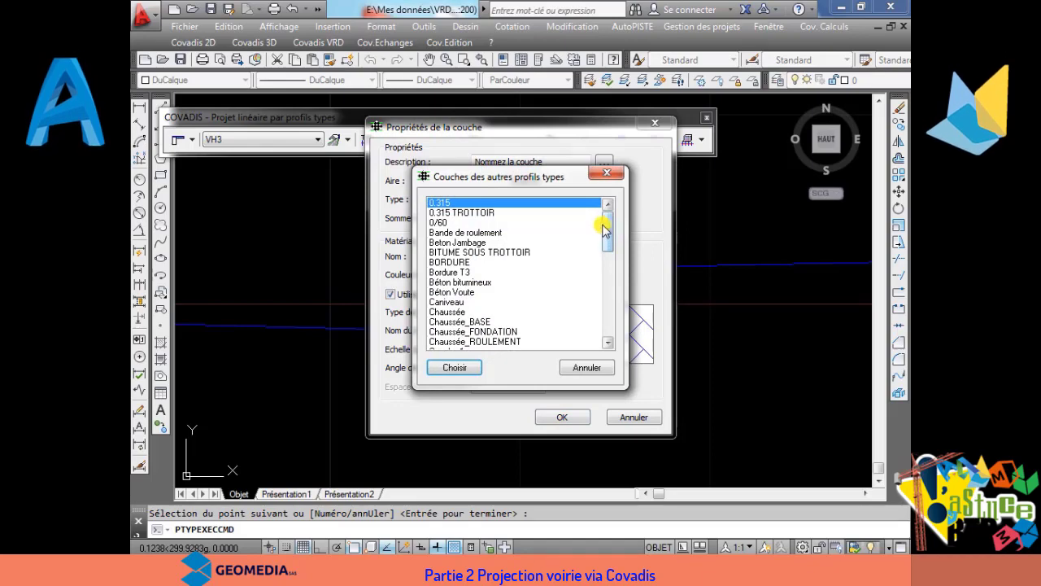
Step: Describe the kerb layer as Bordure T3, with type Indéfini and material BETON
click(457, 272)
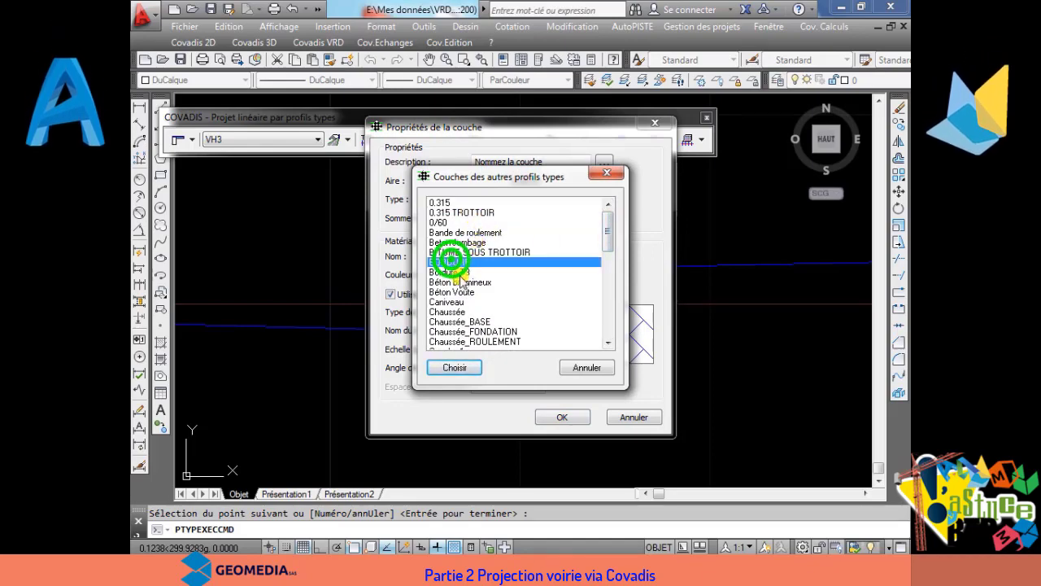
click(463, 368)
click(549, 204)
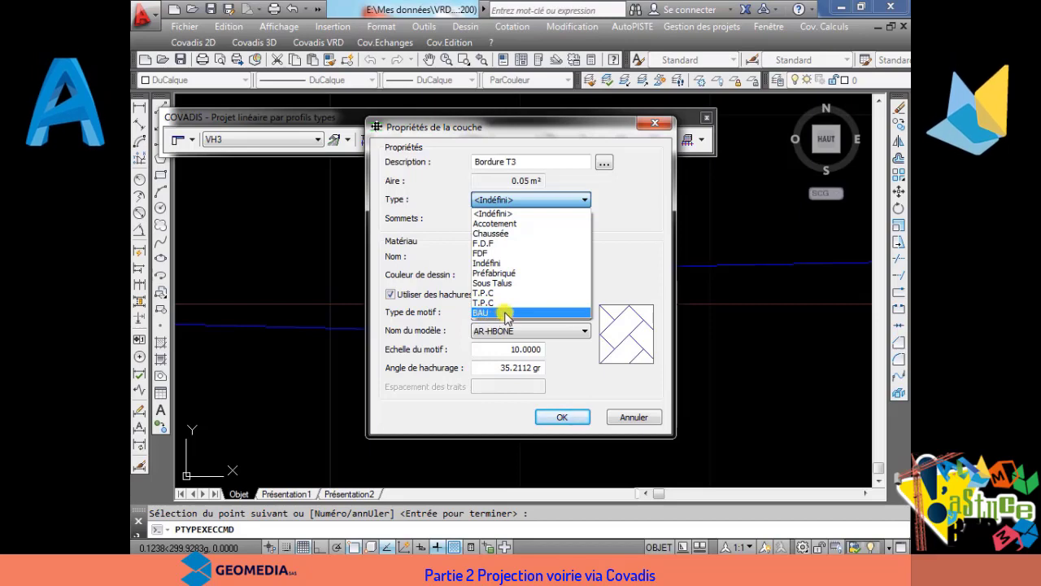
click(505, 263)
click(526, 257)
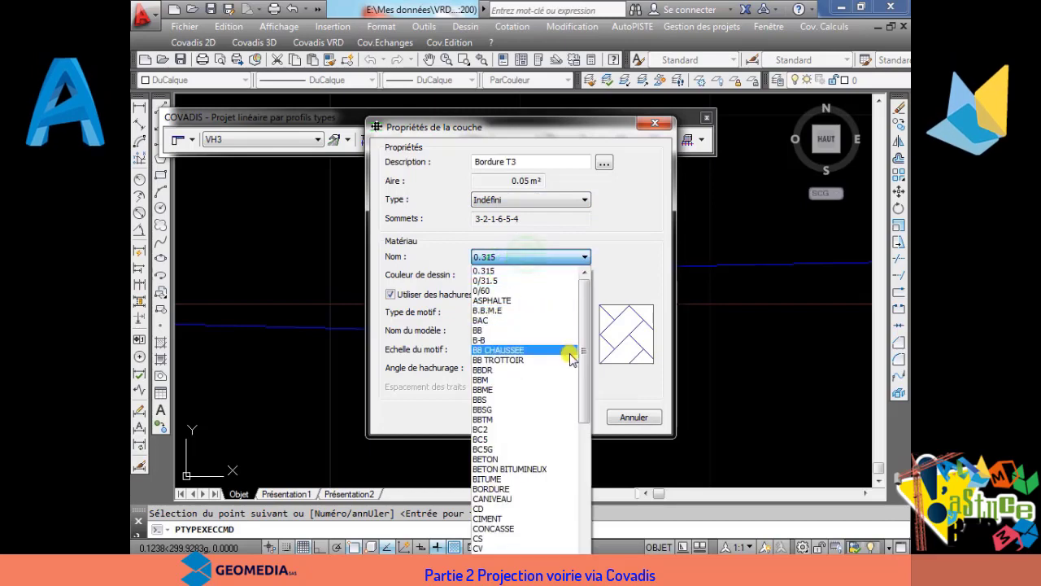
click(537, 458)
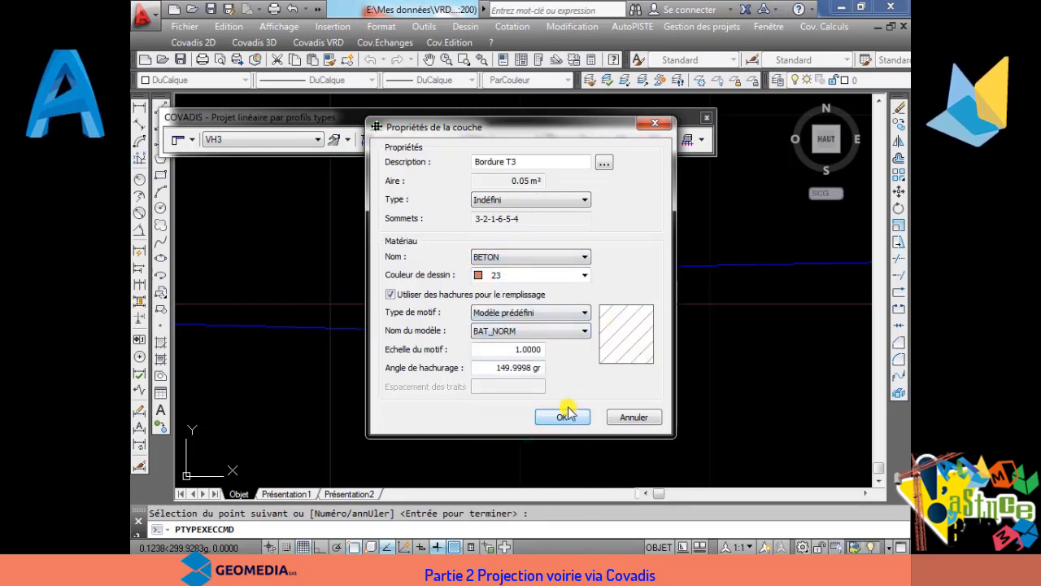
Step: Set the kerb layer's drawing colour to Jaune and its hatch pattern type to Utilisateur croisé, and accept the layer properties
click(535, 275)
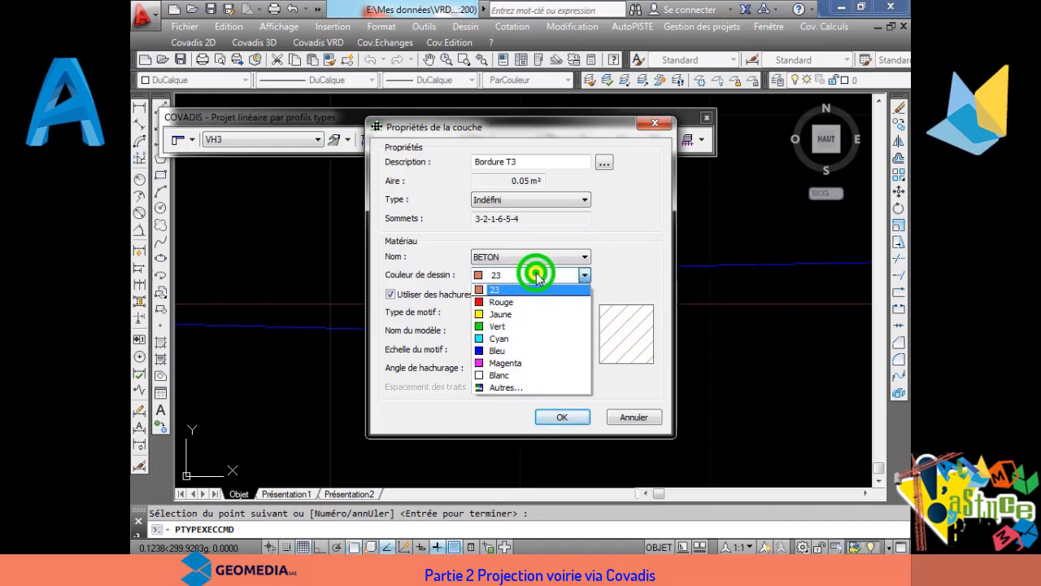
click(523, 313)
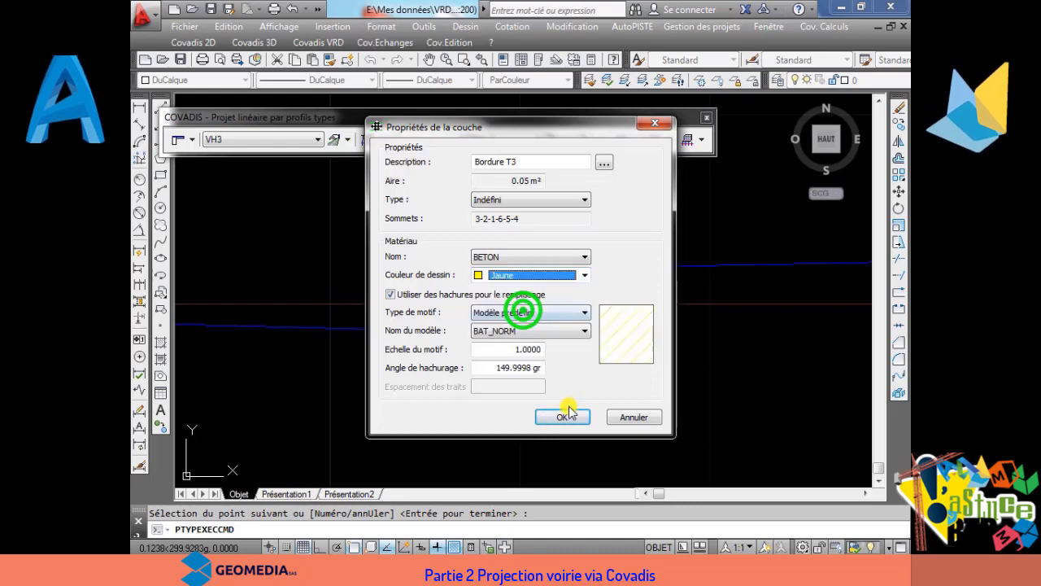
click(548, 332)
click(546, 331)
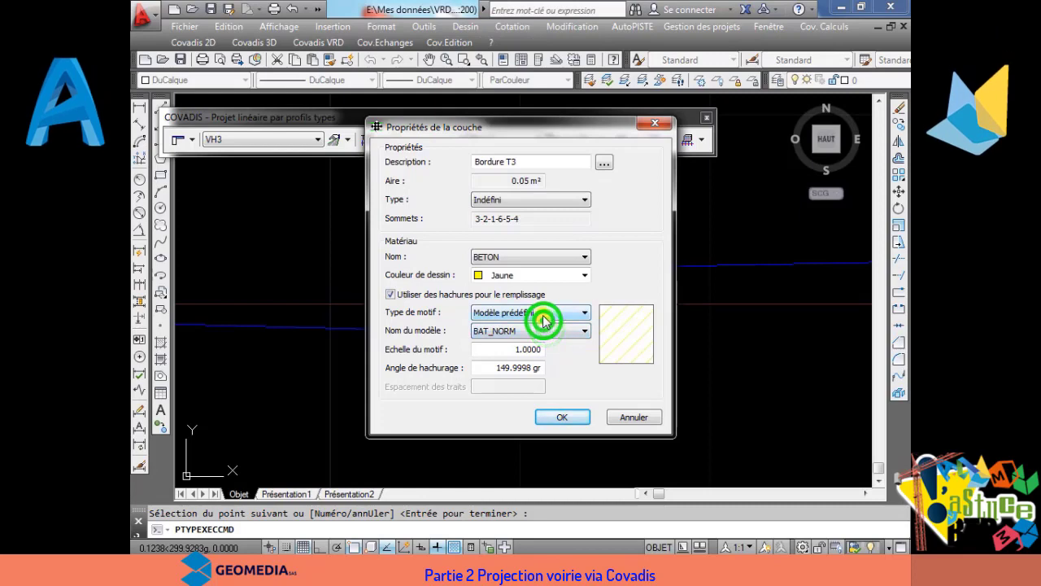
click(563, 314)
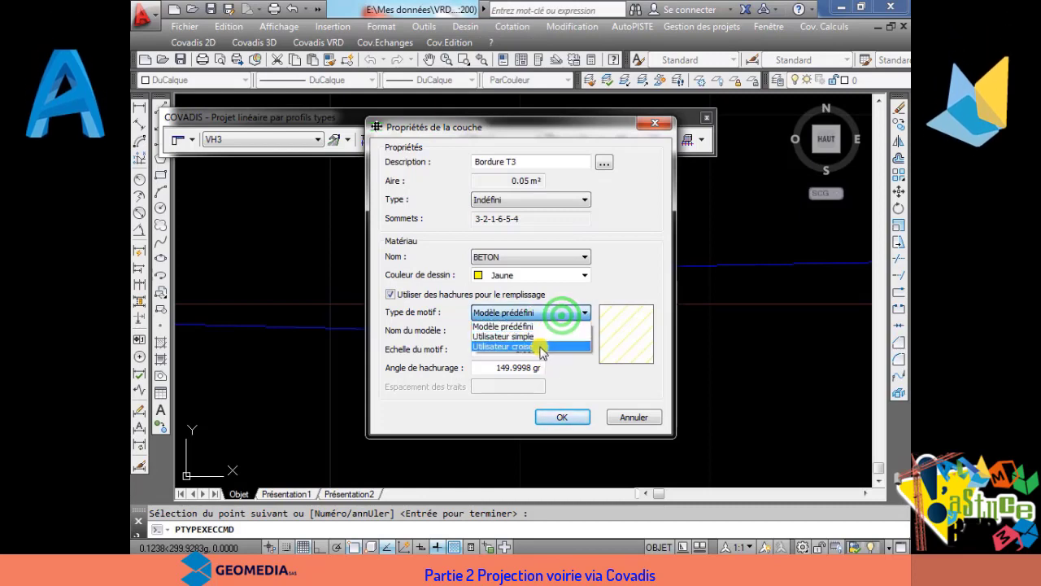
click(540, 347)
click(558, 416)
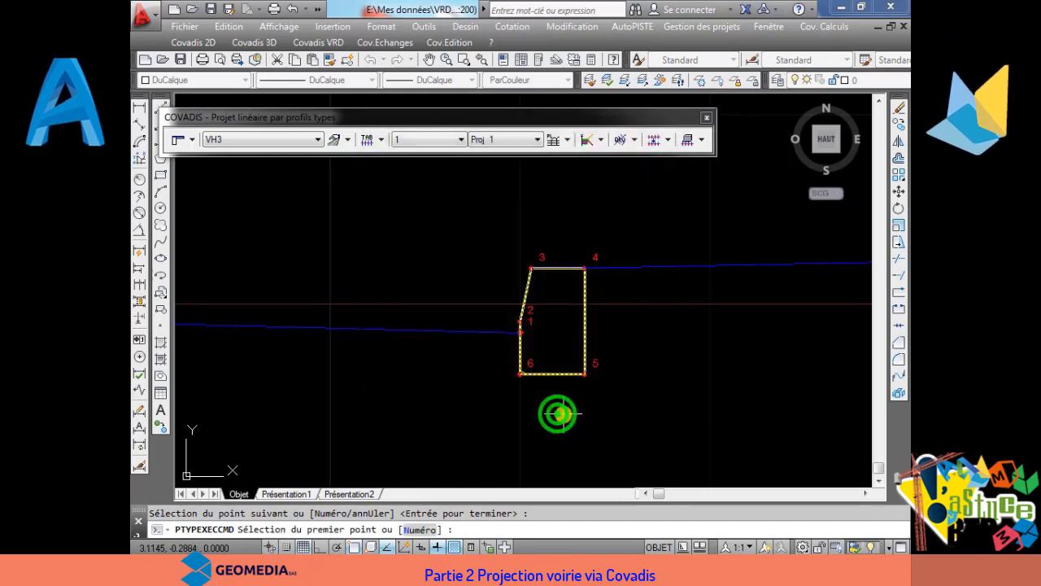
Step: End the layer definition by points after the kerb layer
right_click(562, 355)
click(582, 366)
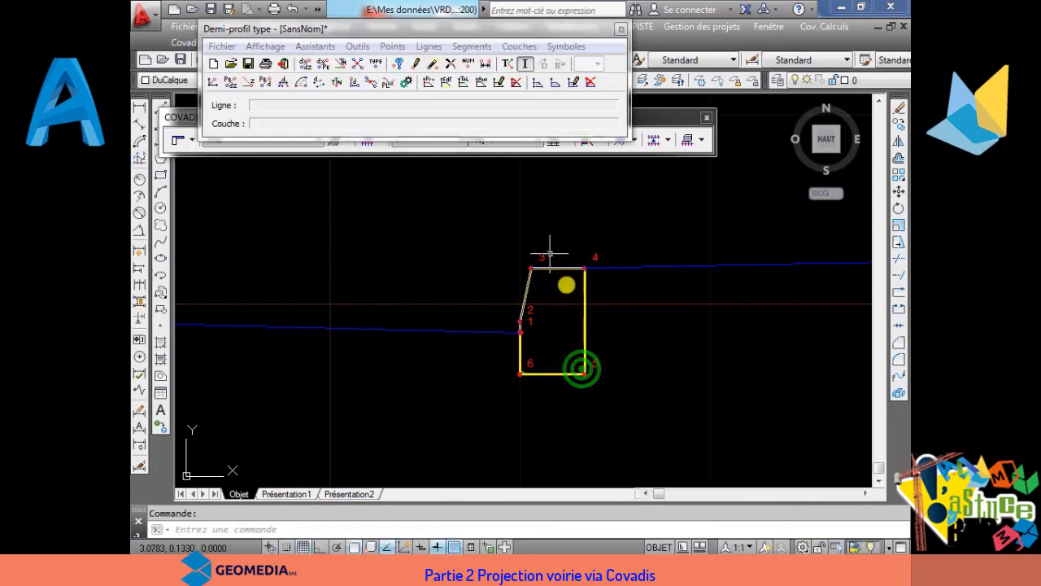
scroll(630, 323, down, 2)
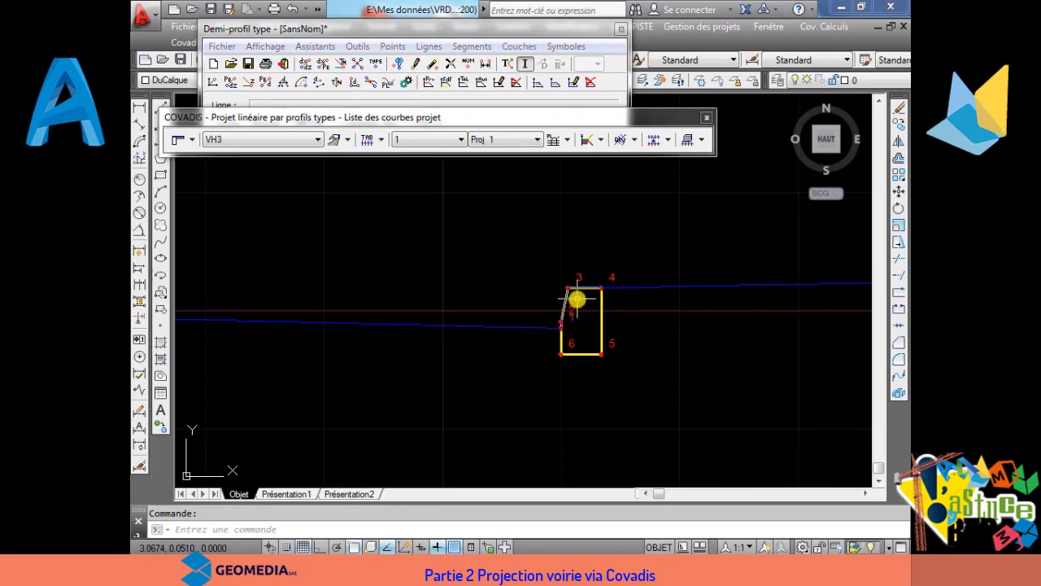
scroll(573, 298, down, 5)
scroll(480, 291, up, 2)
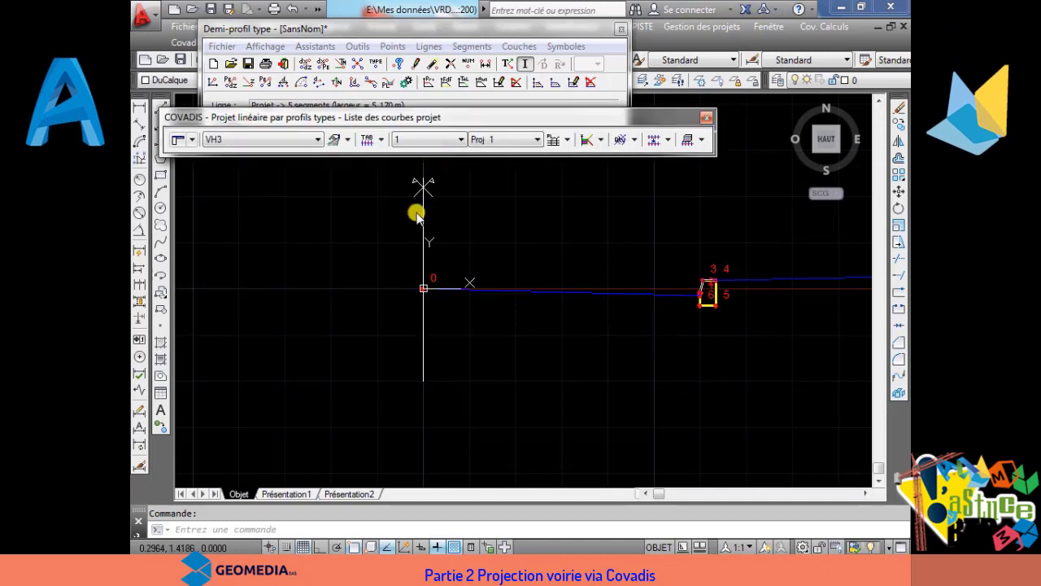
scroll(421, 293, up, 3)
scroll(422, 293, down, 3)
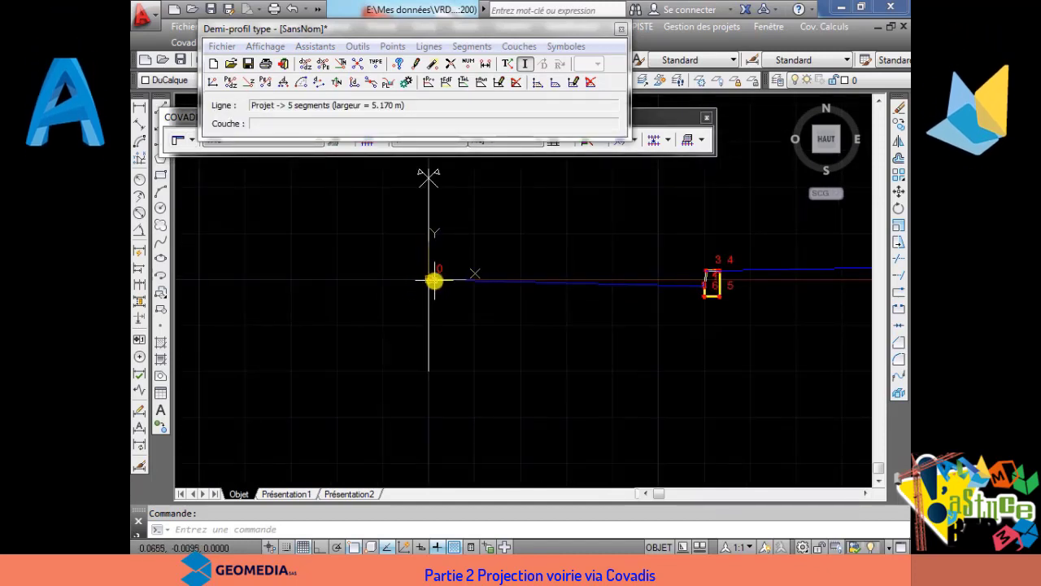
Step: Construct a point by dX and dZ from point 0 at the axis, with dX 0 and dZ about -0.05 m
click(434, 280)
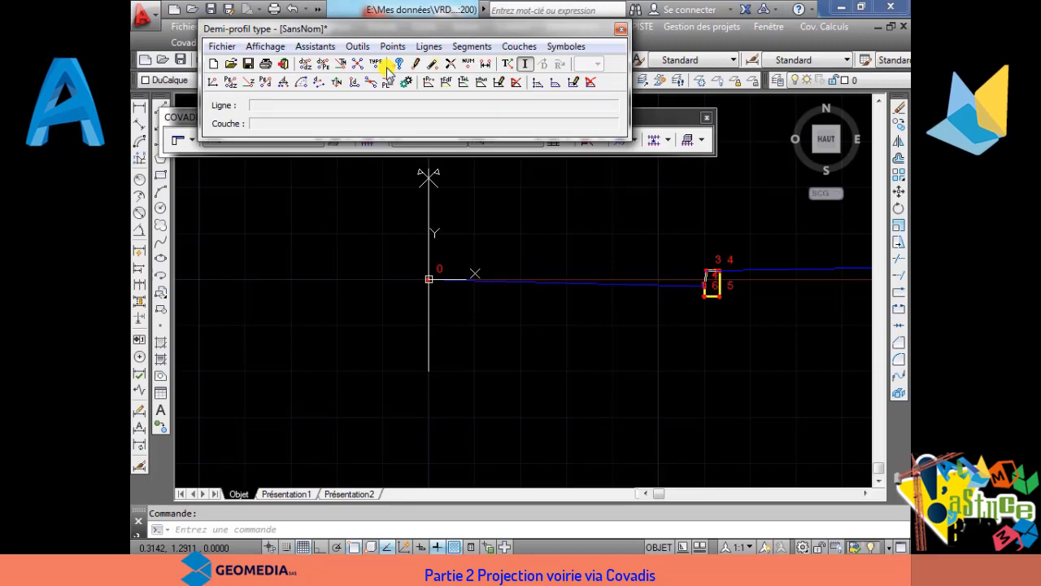
click(426, 53)
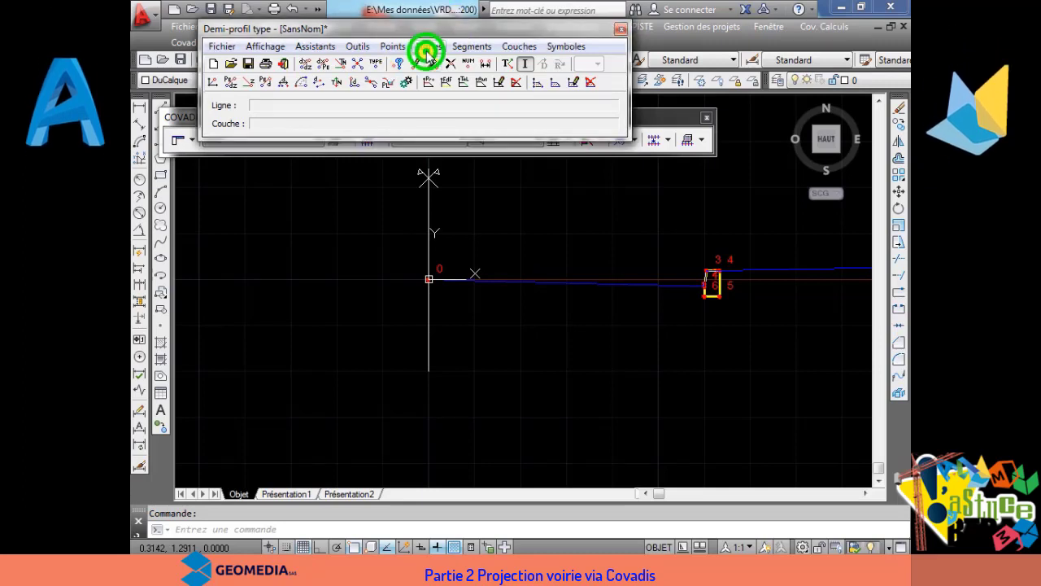
click(393, 46)
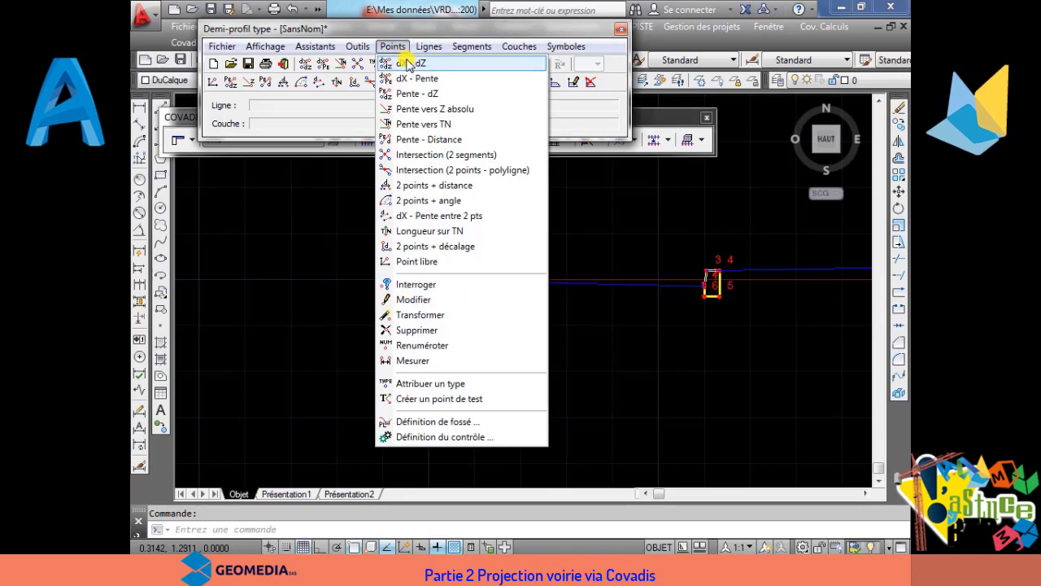
click(407, 64)
click(425, 282)
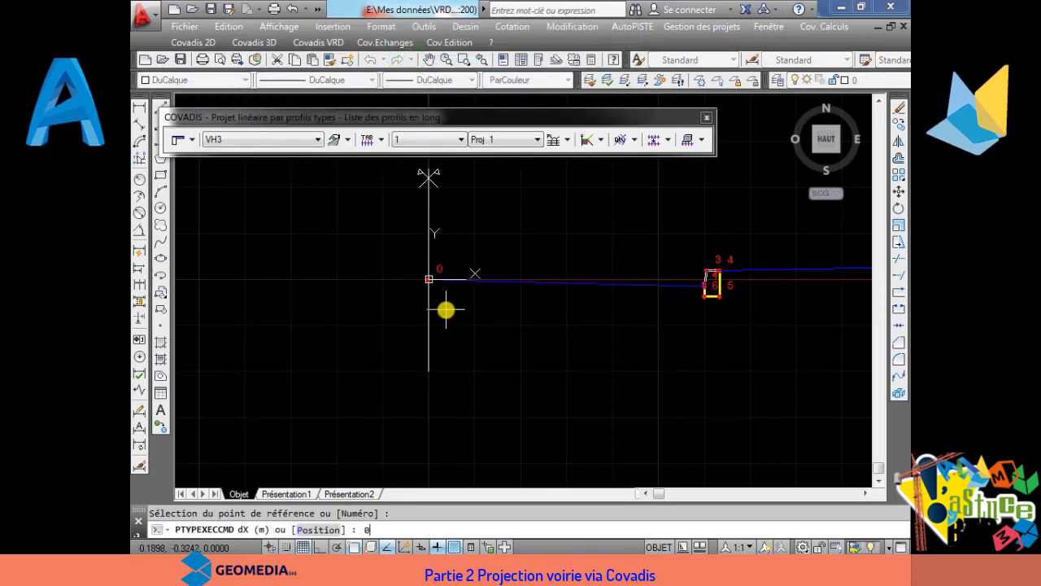
key(Return)
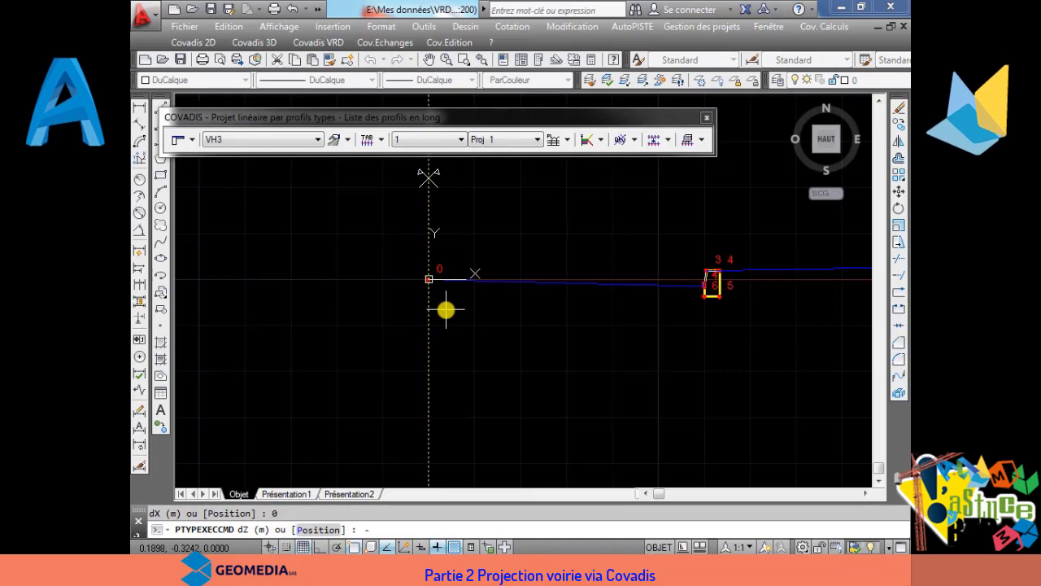
text(-0.06)
key(Return)
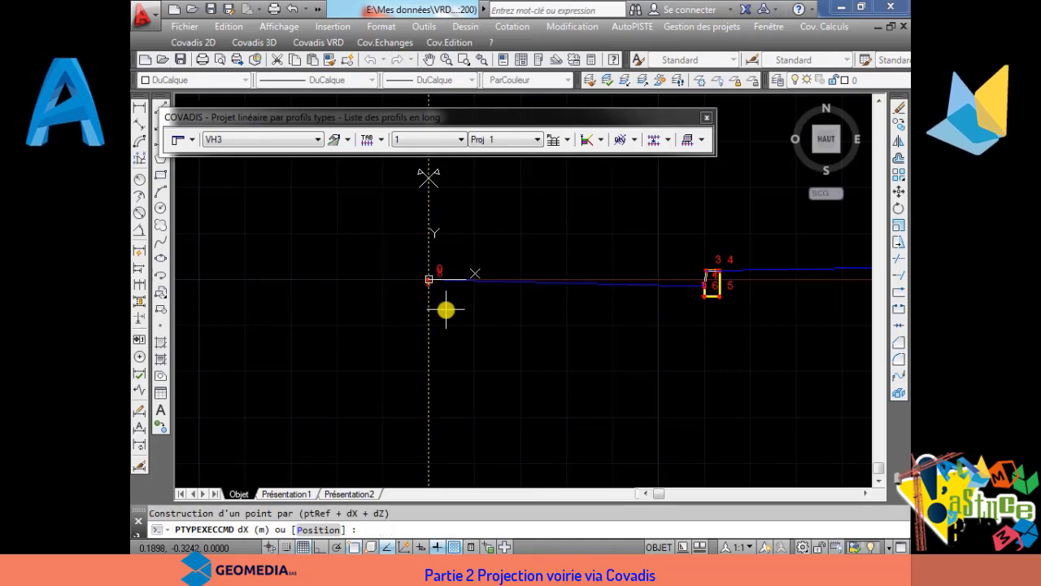
right_click(441, 310)
click(460, 319)
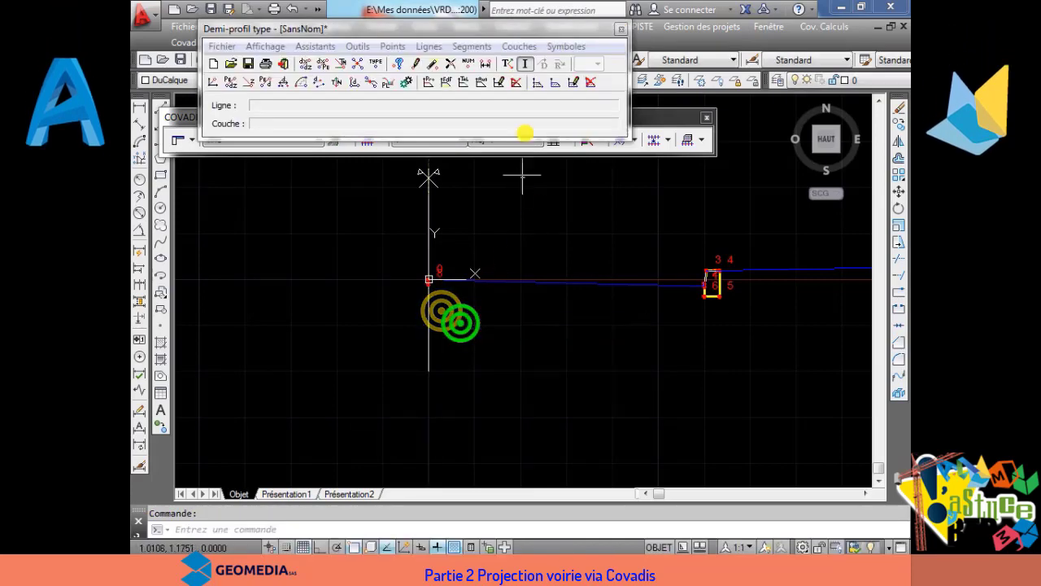
Step: Construct a point by dX and dZ from point 8 on the axis, with dX 0 and dZ -0.15 m
click(393, 46)
click(395, 63)
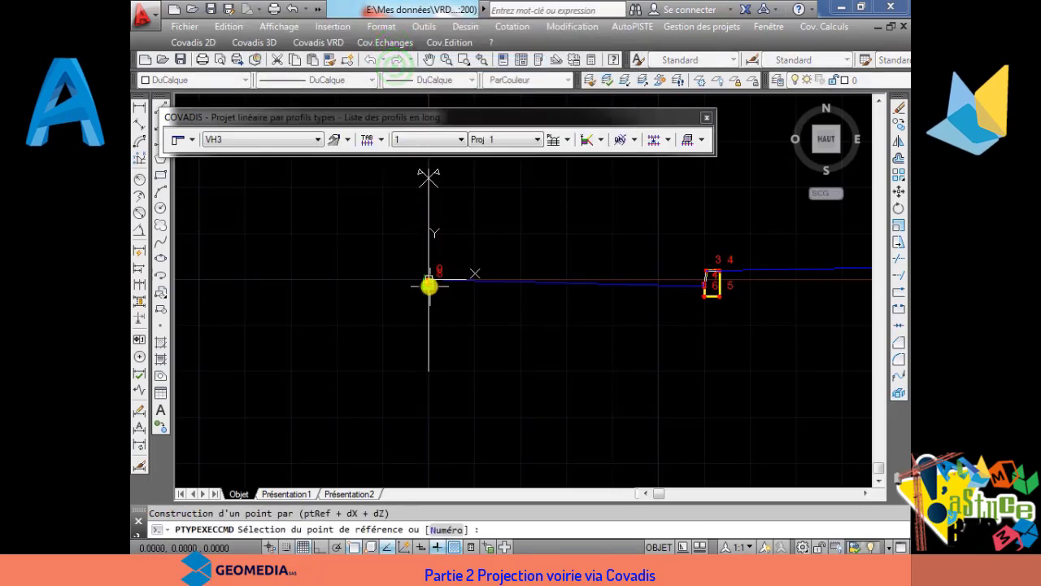
scroll(429, 285, up, 5)
click(422, 248)
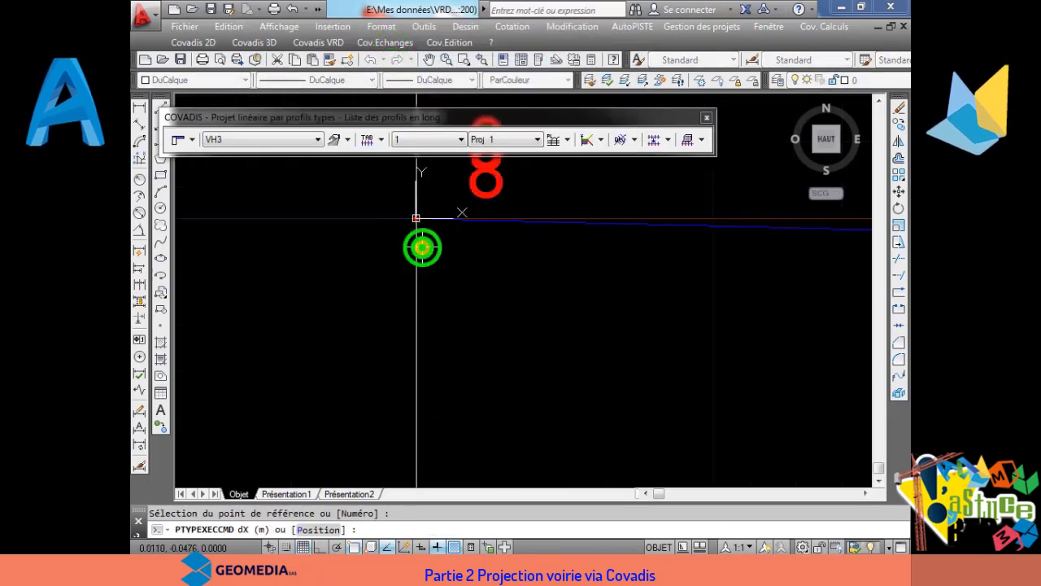
text(0)
key(Return)
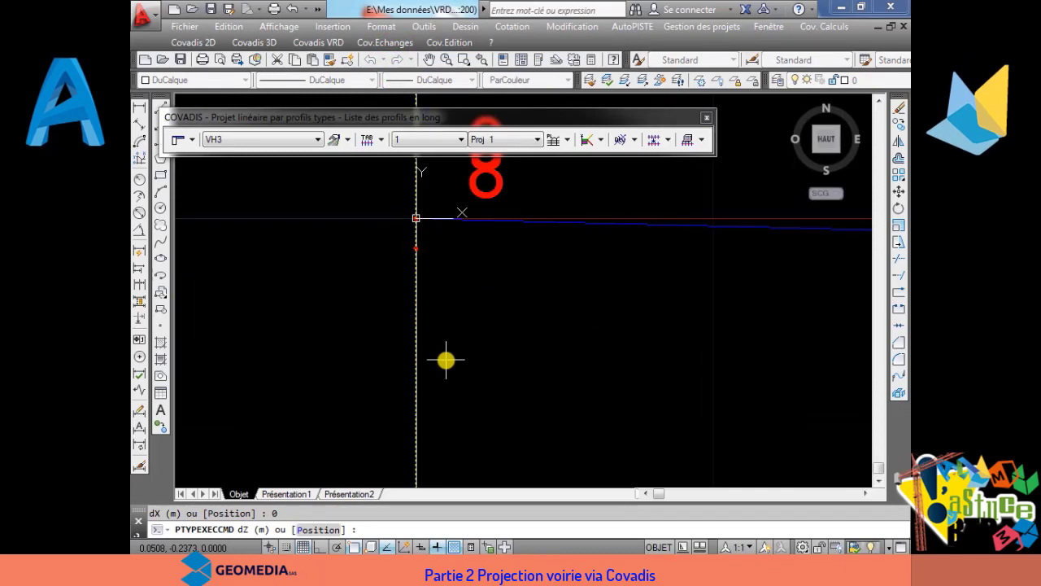
text(-0.15)
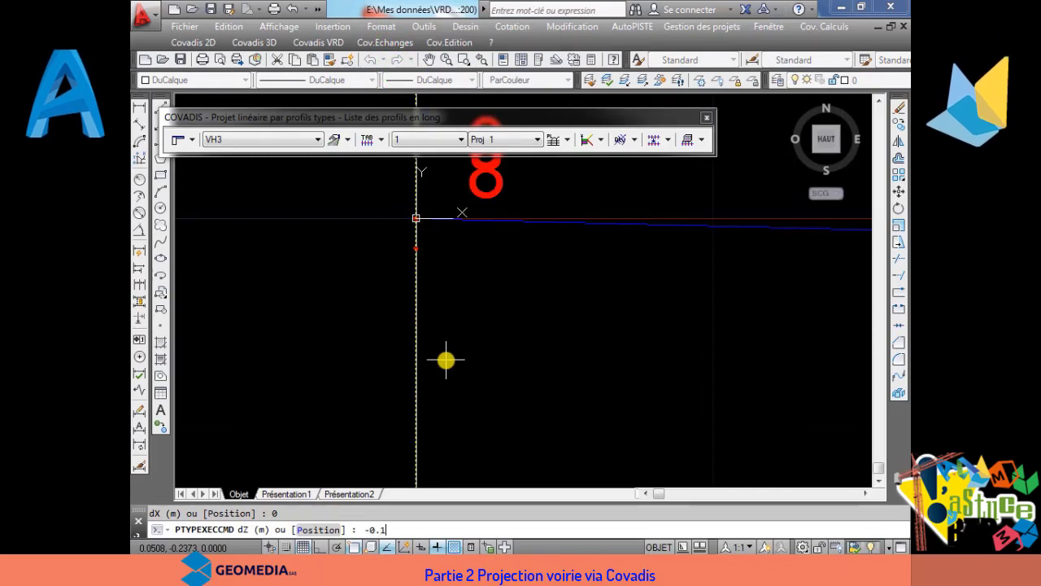
right_click(456, 293)
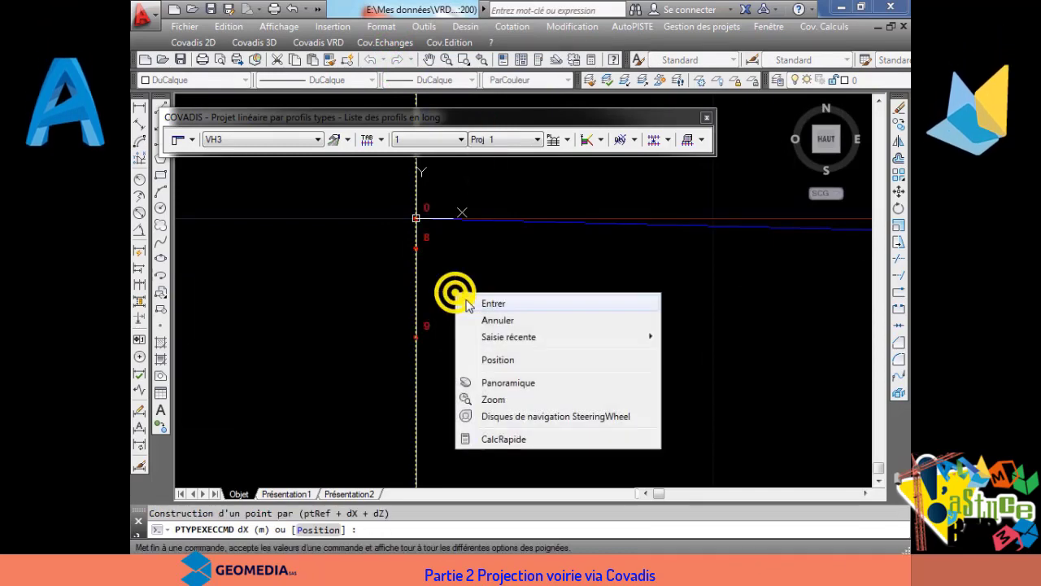
click(468, 301)
Step: Construct a point by dX and dZ from point 9 on the axis, with dX 0 and dZ -0.2 m
click(393, 47)
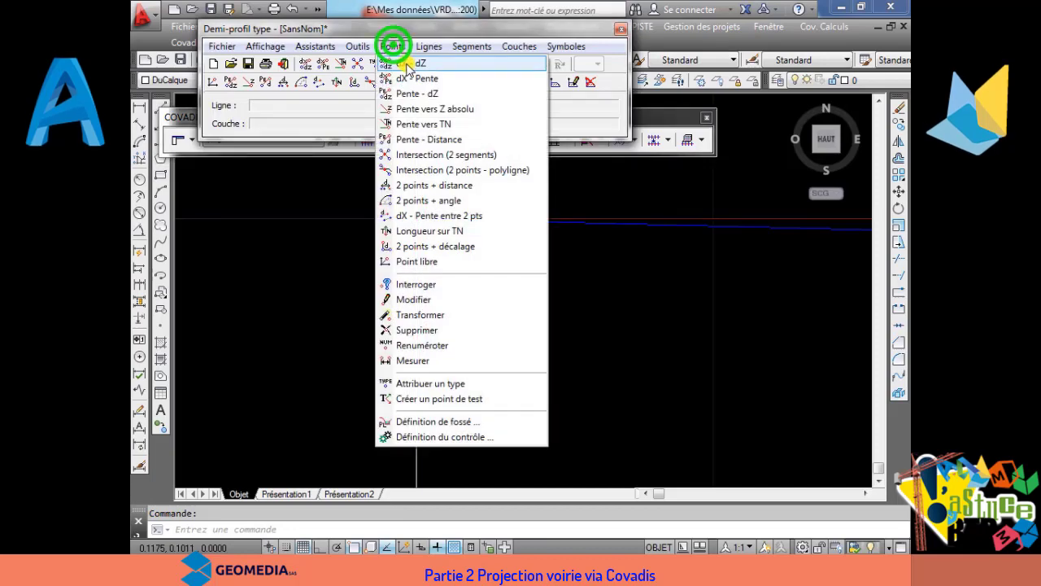
click(406, 63)
click(417, 343)
text(0)
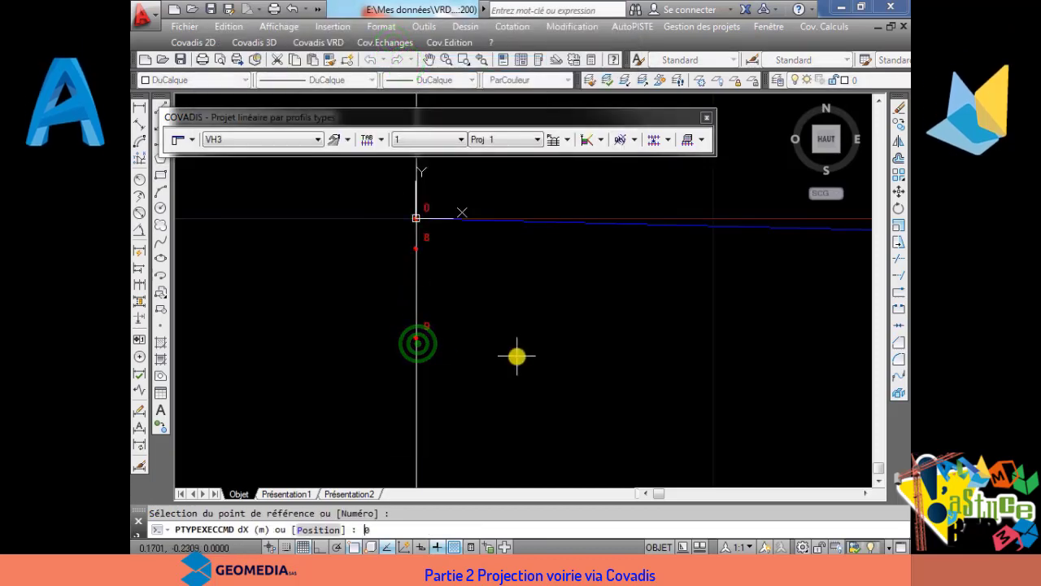
text(-0.2)
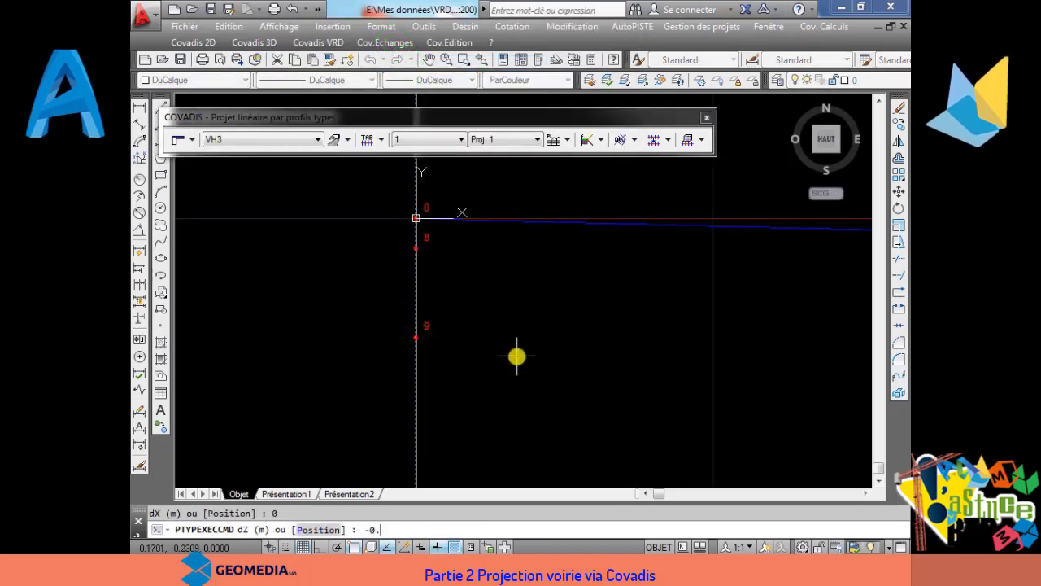
scroll(546, 311, down, 4)
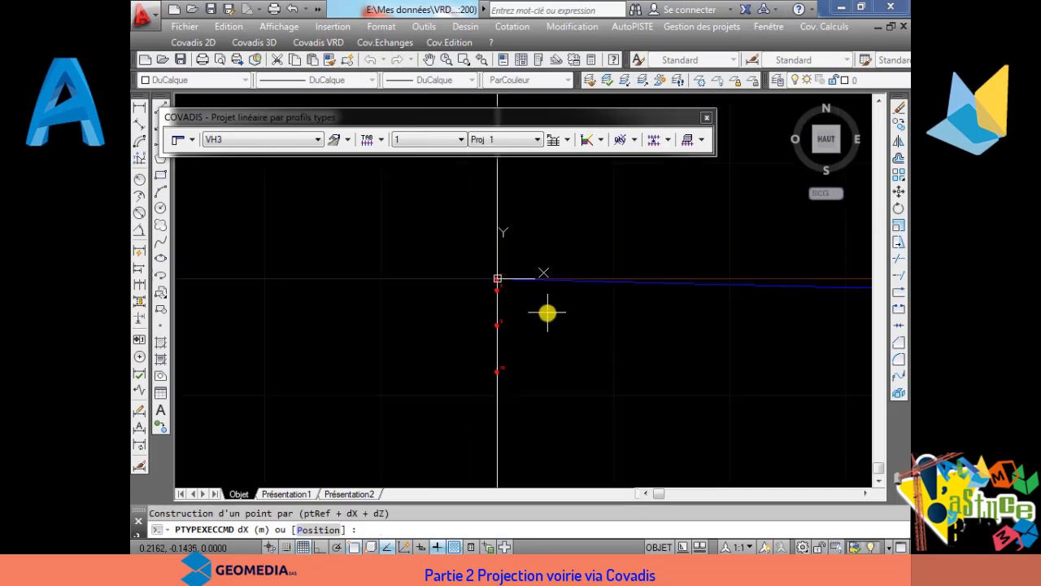
right_click(542, 314)
click(558, 327)
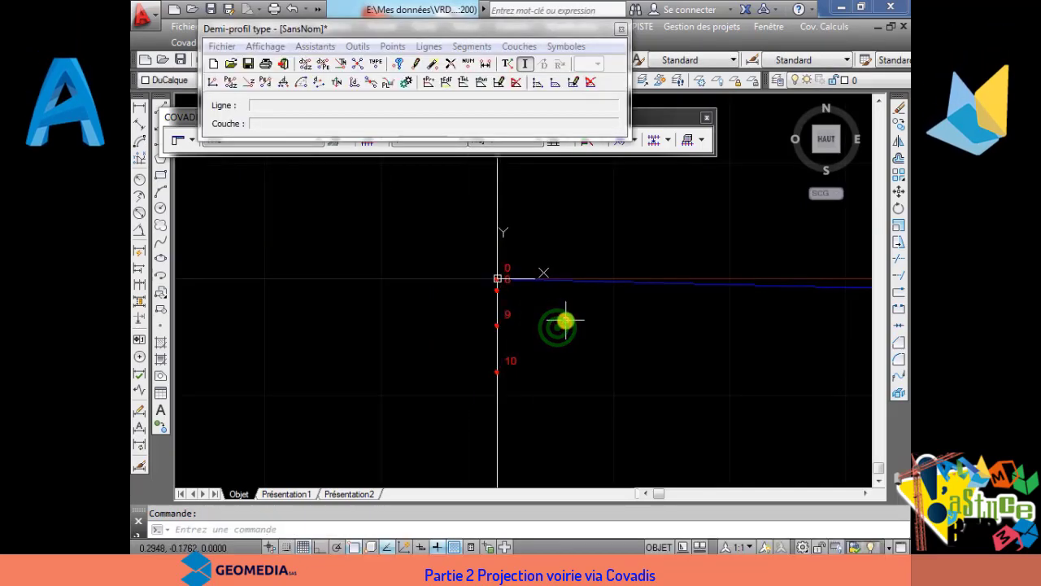
Step: Examine the points stacked on the axis and the carriageway stretch between them and the kerb
mouse_move(566, 320)
middle_down()
mouse_move(375, 314)
mouse_move(361, 300)
middle_up()
scroll(401, 298, down, 6)
scroll(404, 297, up, 2)
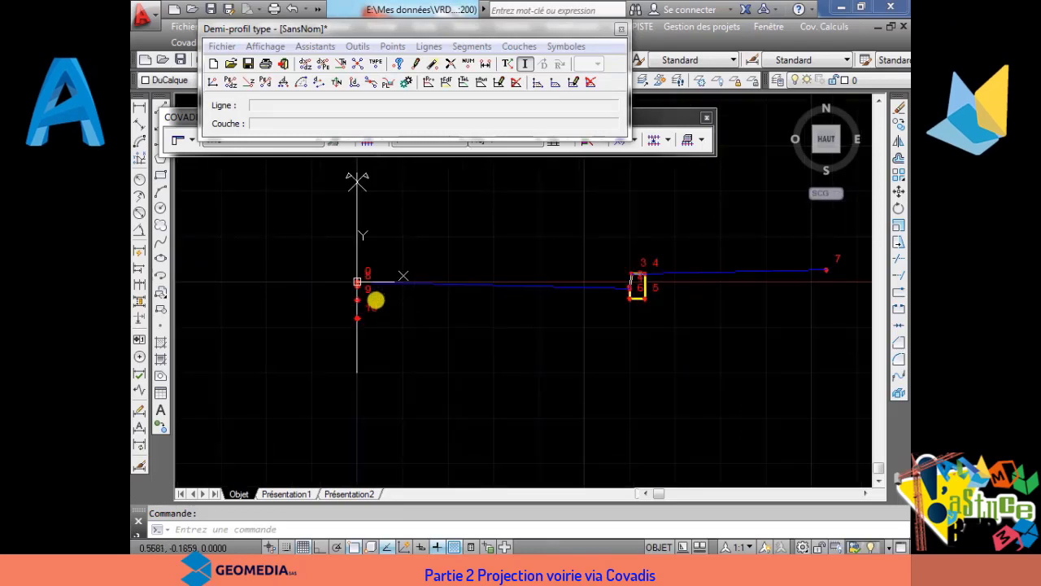
scroll(377, 295, up, 4)
middle_drag(530, 314, 394, 299)
scroll(396, 300, down, 2)
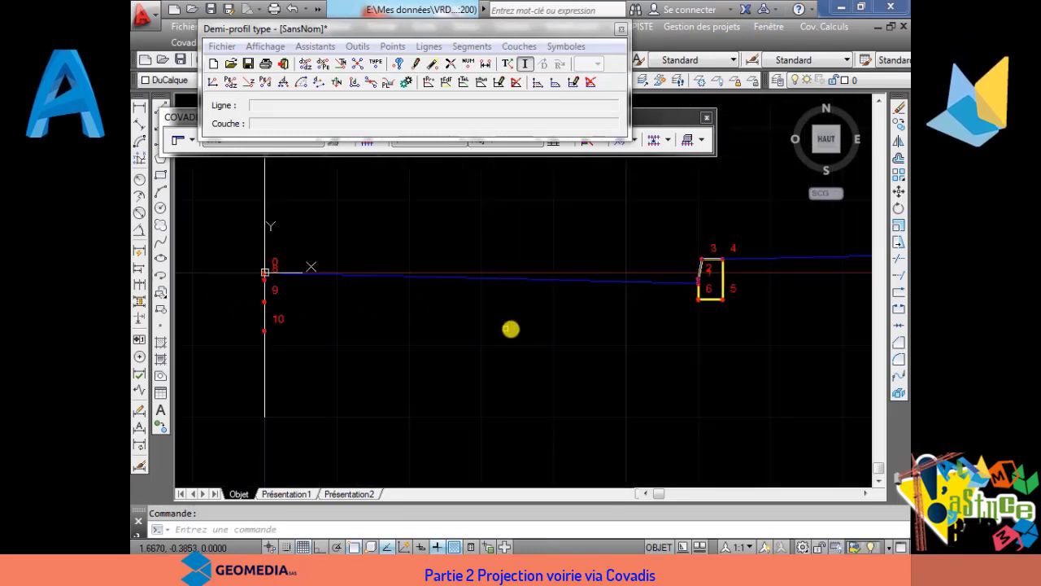
middle_drag(456, 317, 476, 337)
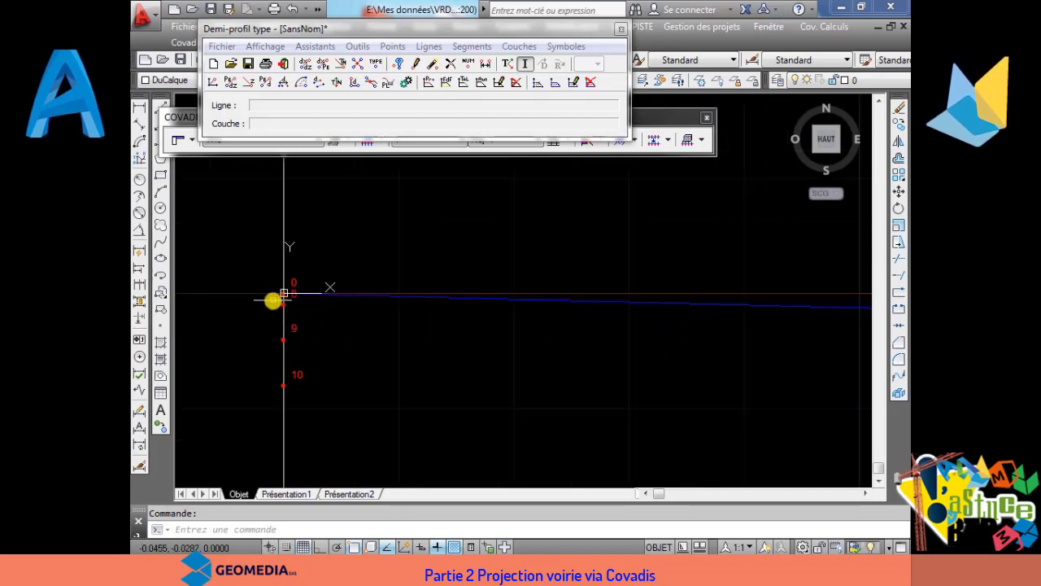
middle_drag(331, 304, 349, 305)
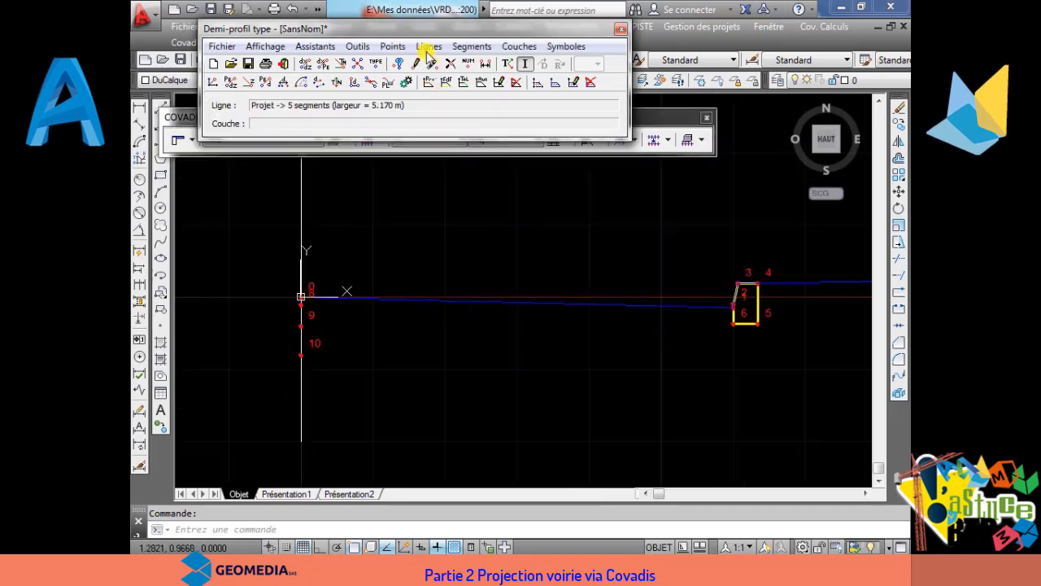
Step: Construct a point by dX and slope from point 8, with dX 3 m and slope -2.5%, at the kerb face
click(391, 46)
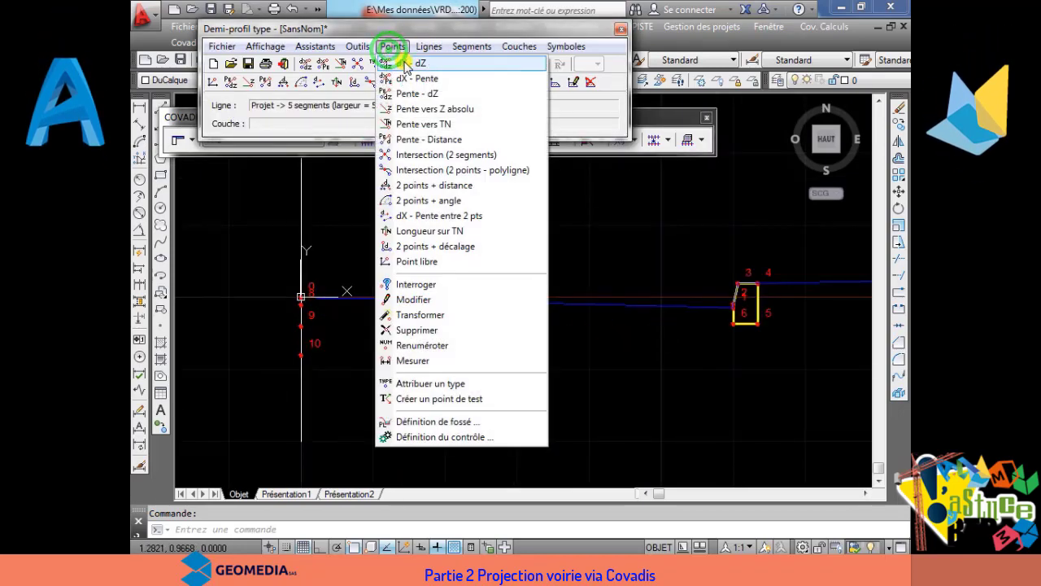
click(405, 65)
click(299, 311)
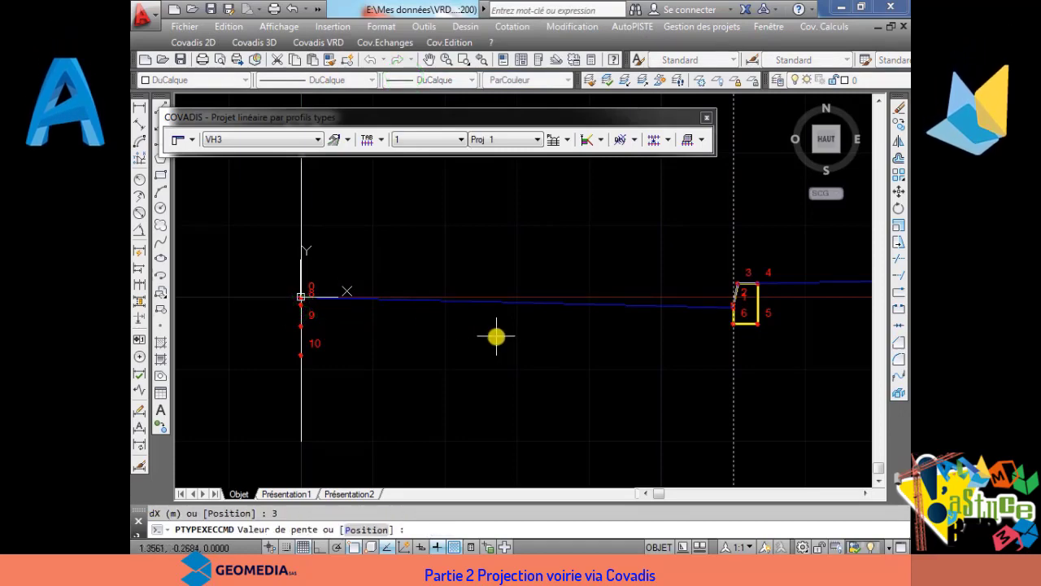
text(-2.5%)
scroll(746, 334, up, 7)
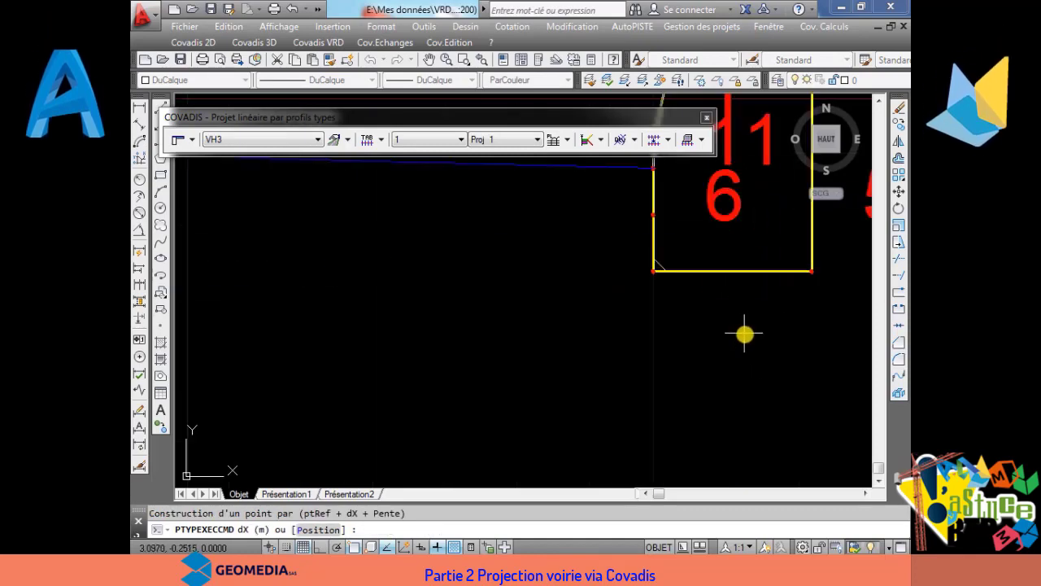
scroll(657, 221, down, 6)
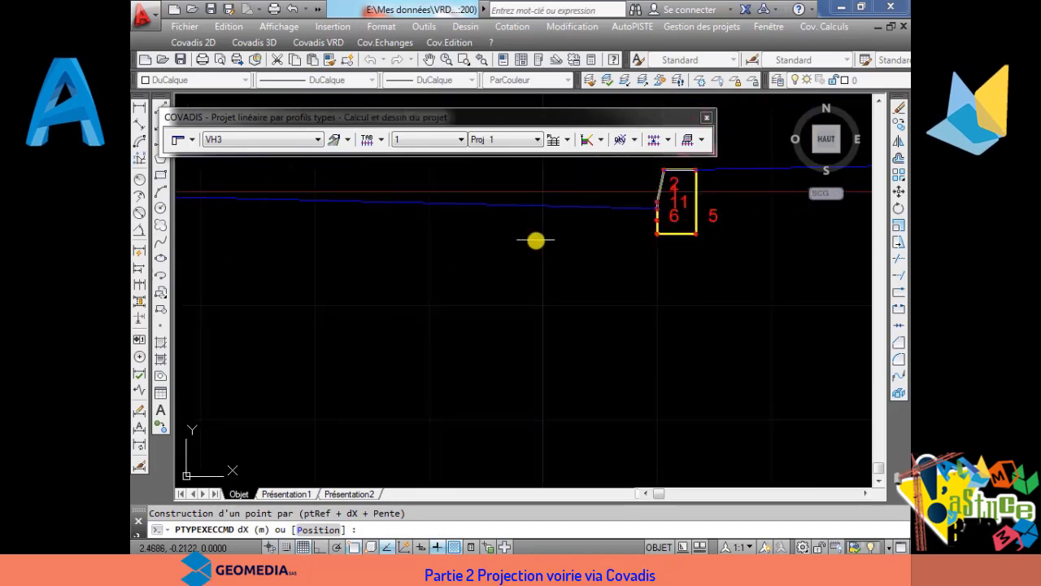
right_click(537, 239)
click(551, 252)
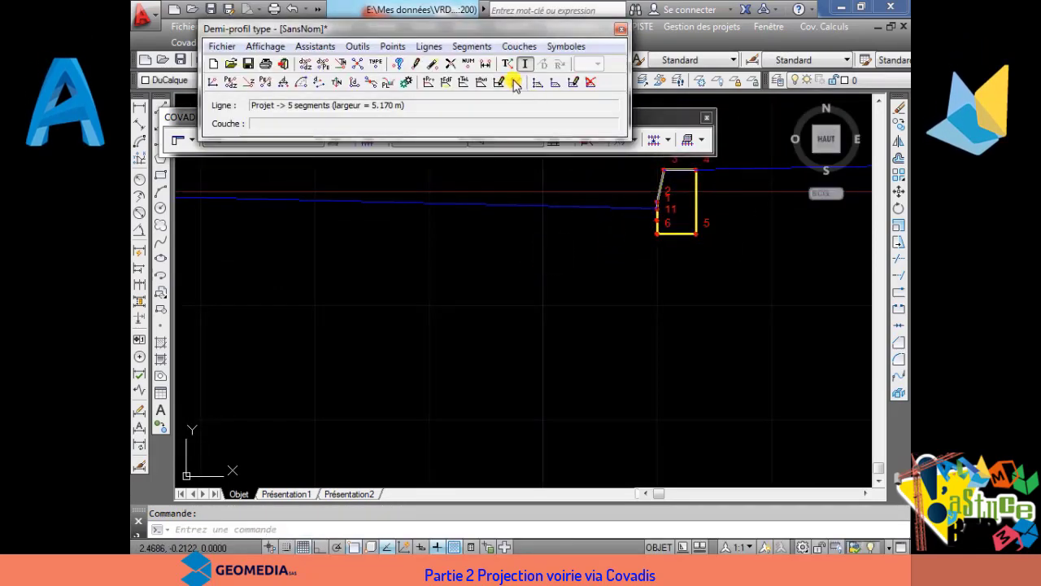
Step: Modify the Bordure T3 kerb layer by setting its hatch line spacing to 0.1, and accept the properties
click(511, 46)
click(534, 143)
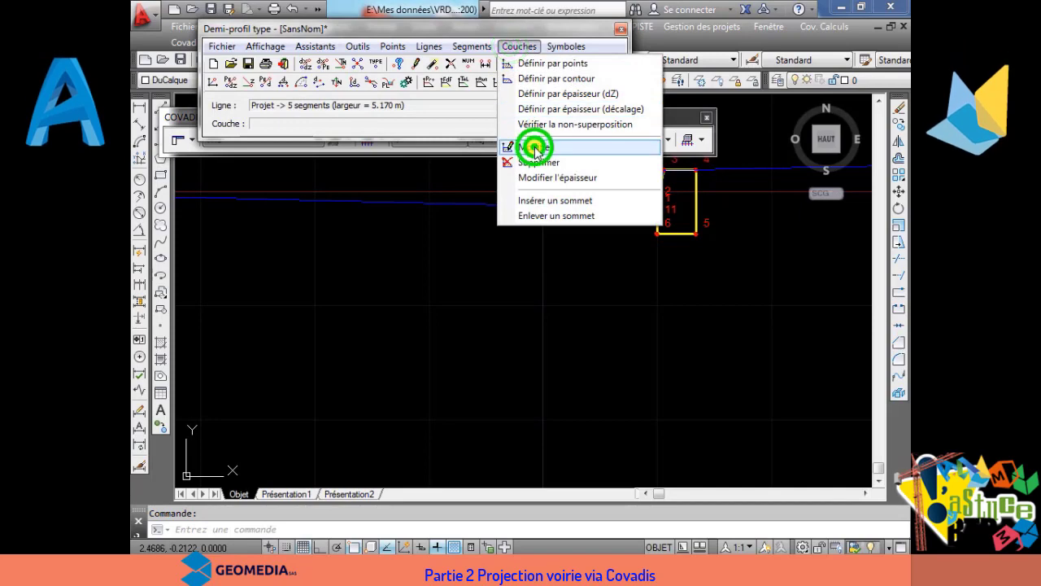
click(681, 208)
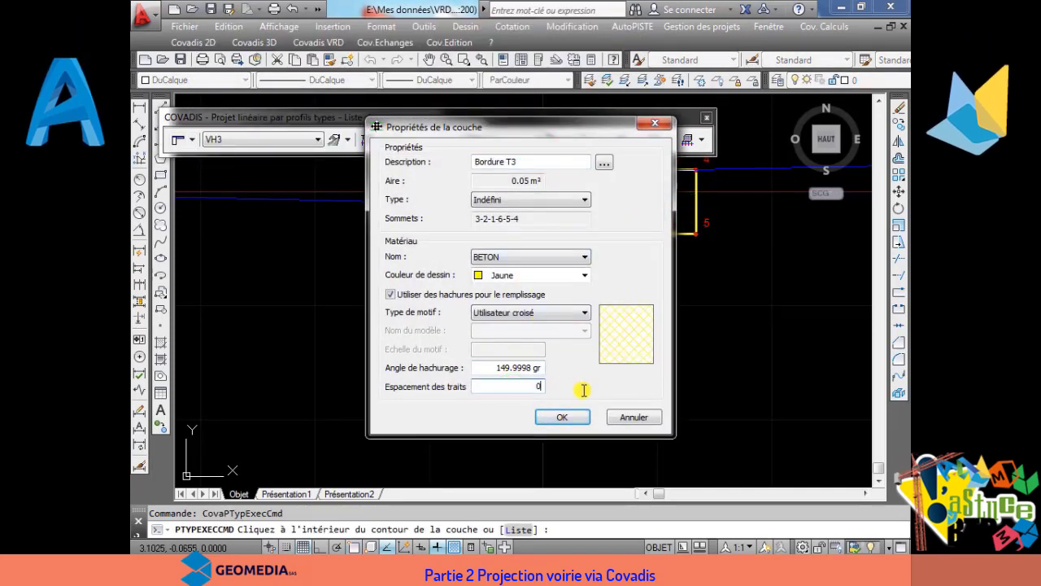
text(.1)
click(562, 417)
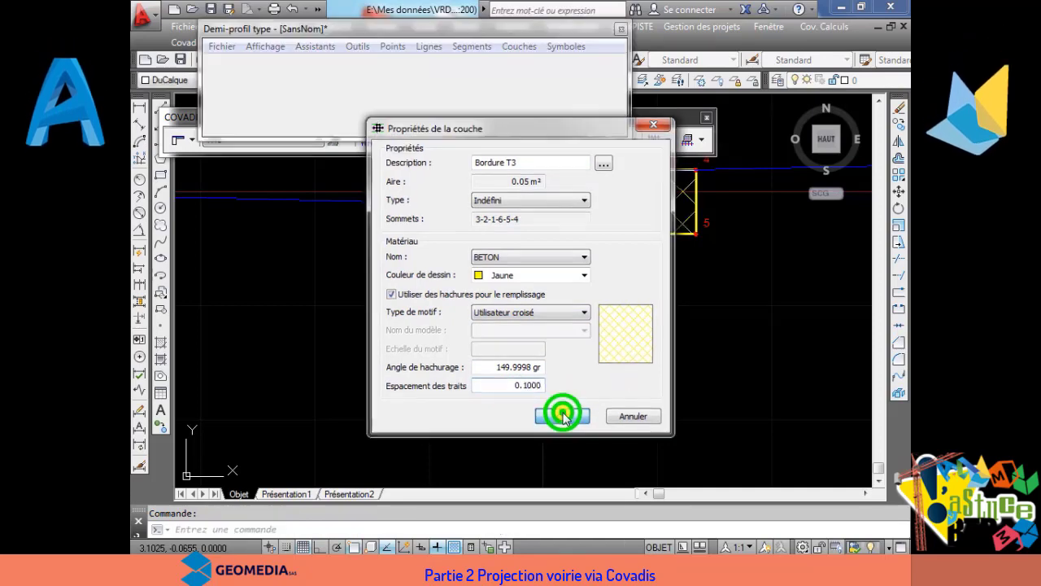
Step: Modify the Bordure T3 kerb layer by setting its hatch line spacing to 0.05
click(502, 46)
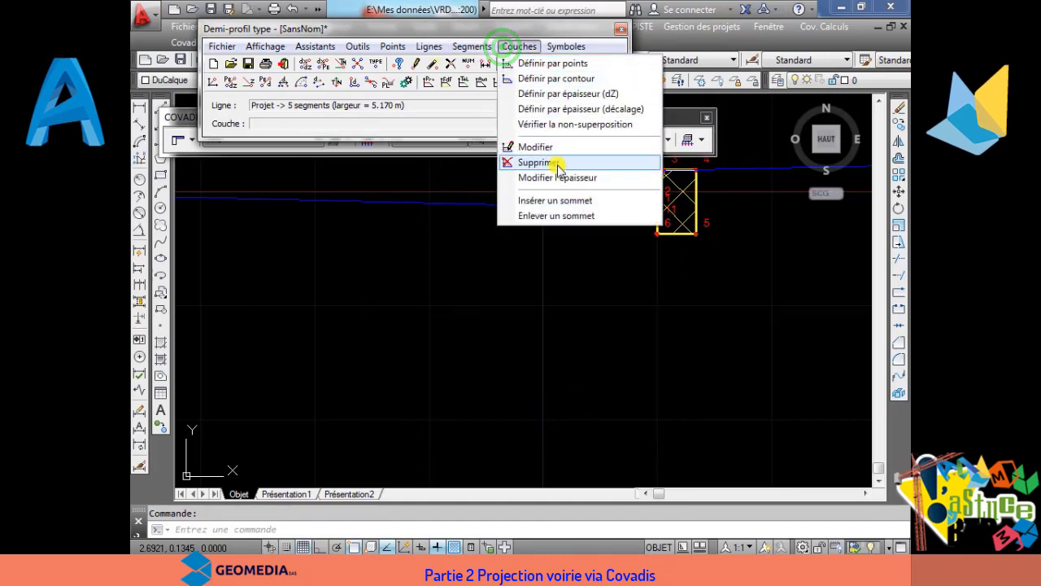
click(537, 146)
click(677, 206)
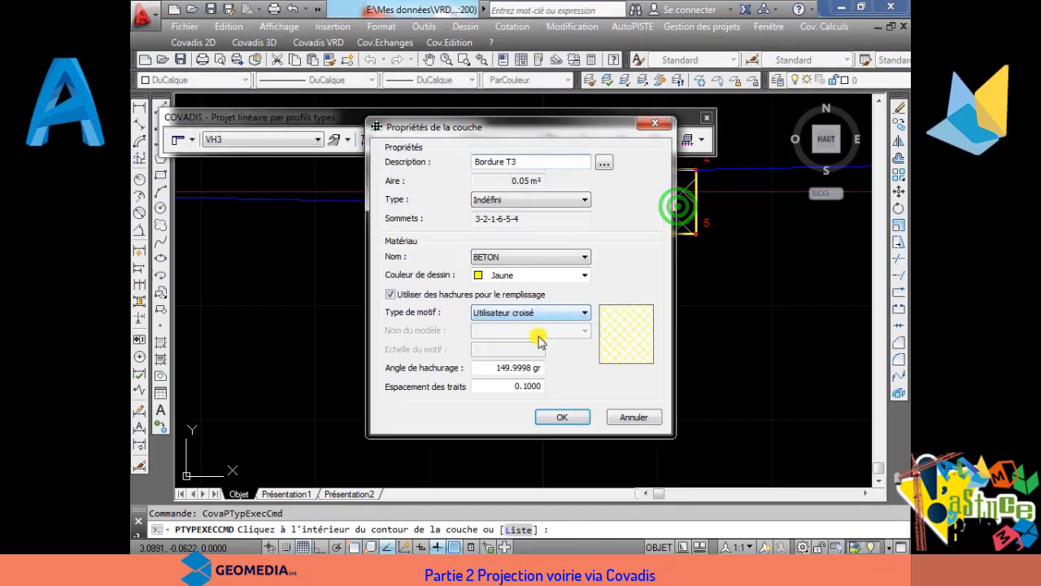
click(527, 389)
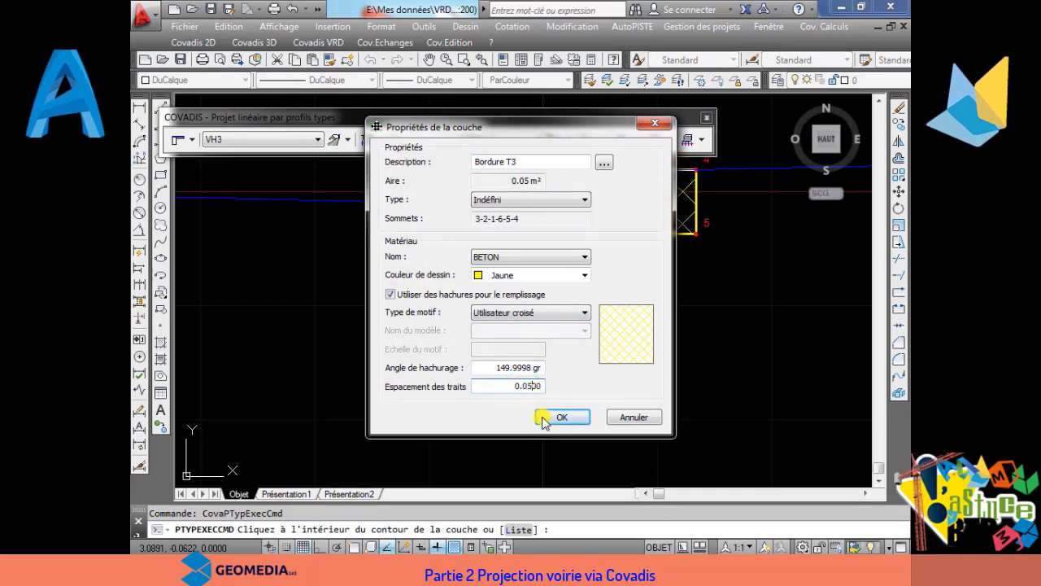
click(545, 417)
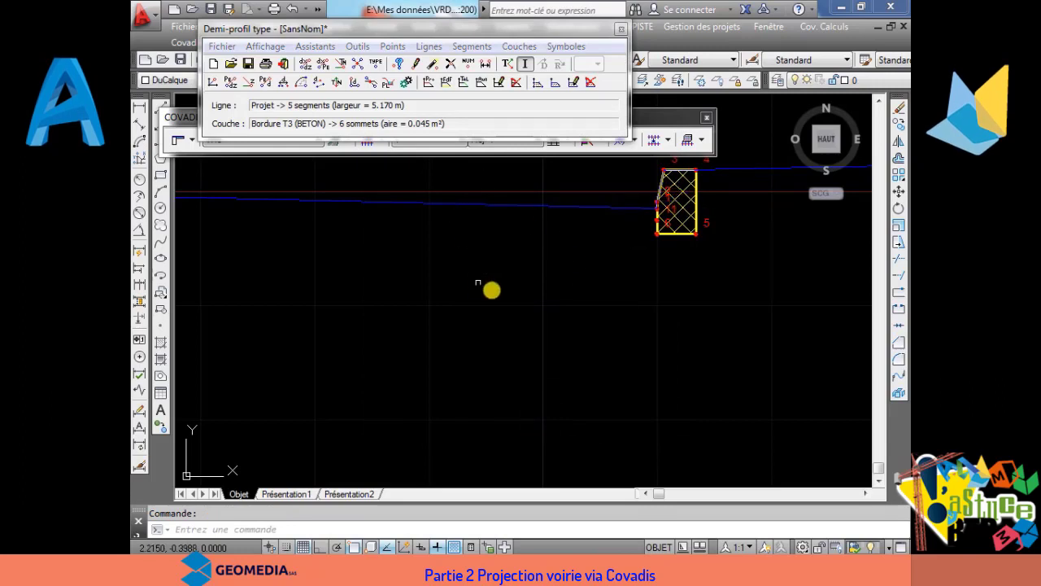
Step: Construct a point by dX and dZ from point 6 at the kerb's base, with dX 0 and dZ -0.1 m
scroll(492, 289, down, 3)
scroll(386, 272, up, 2)
scroll(656, 263, up, 1)
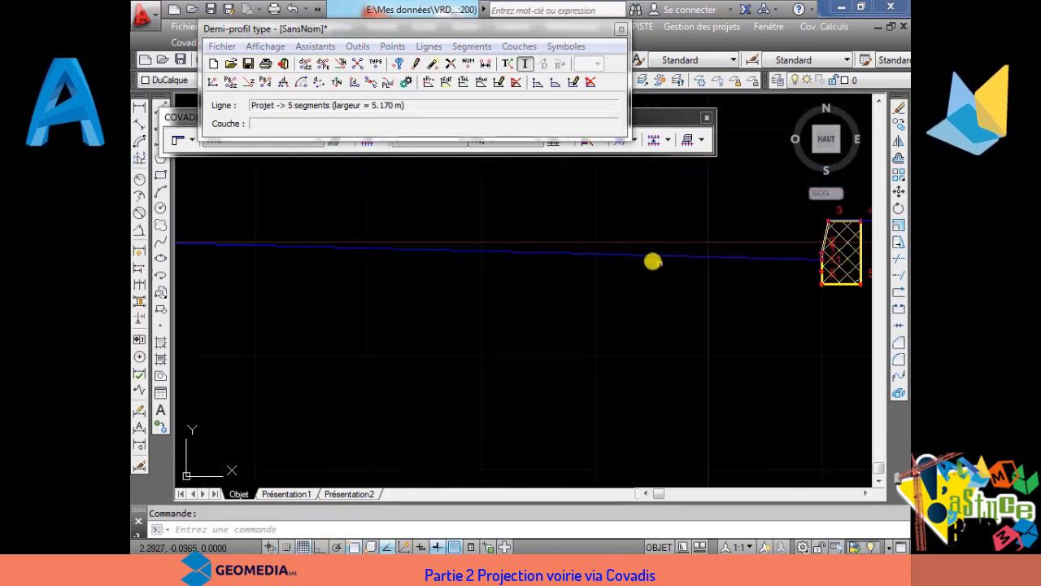
scroll(654, 260, down, 4)
scroll(712, 263, up, 5)
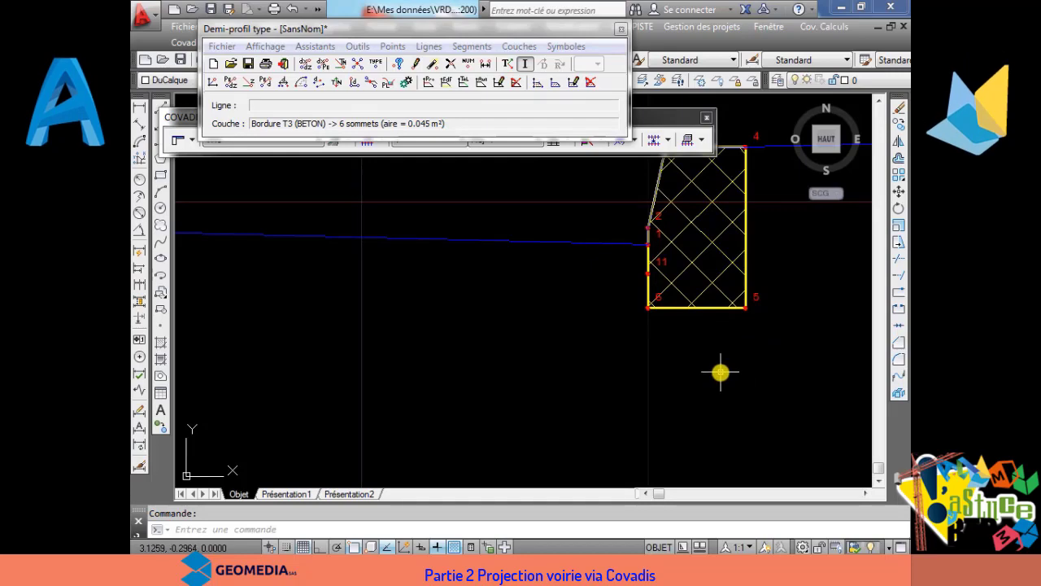
click(396, 46)
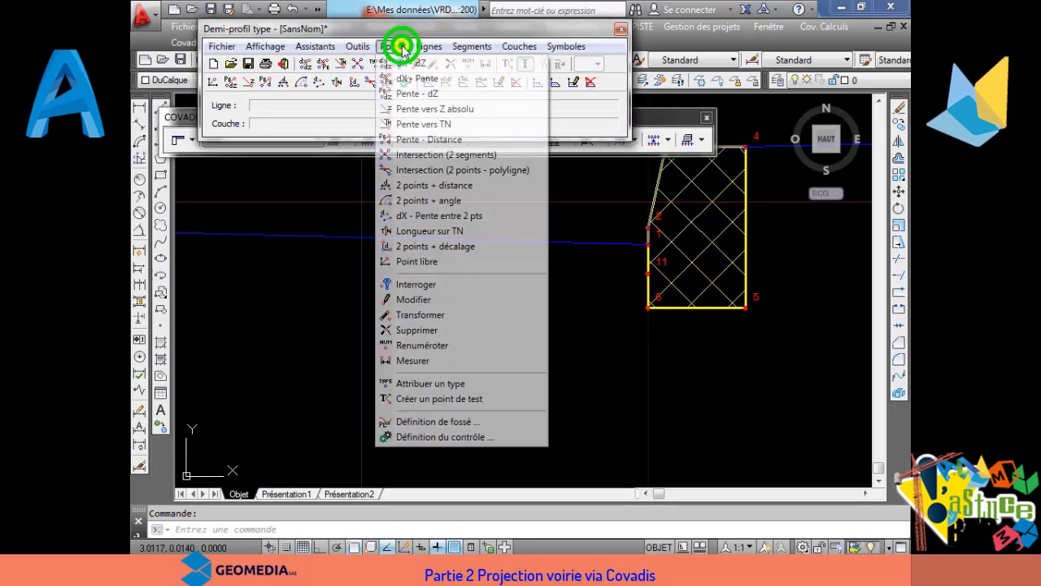
click(412, 66)
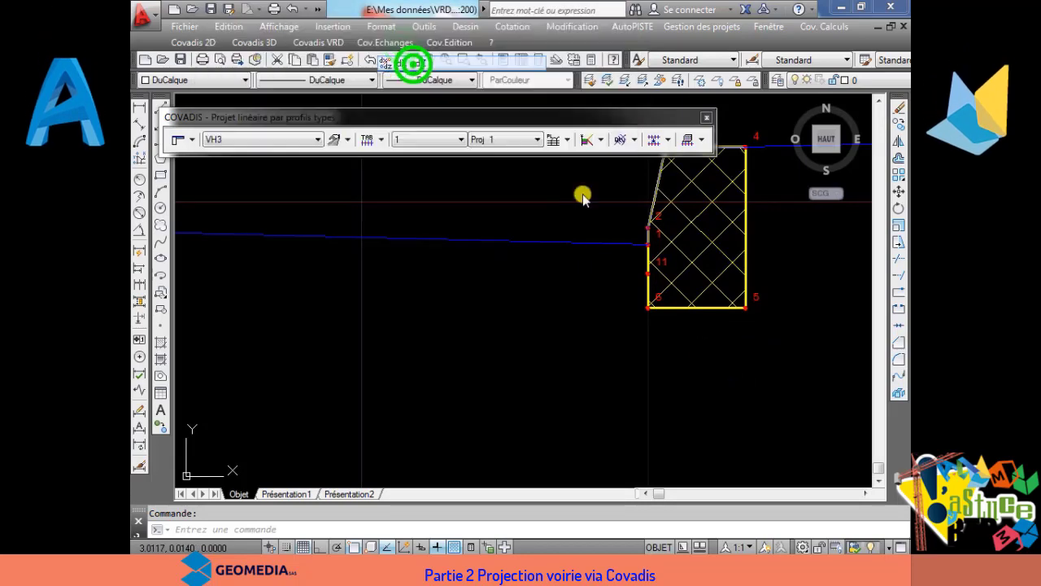
click(649, 309)
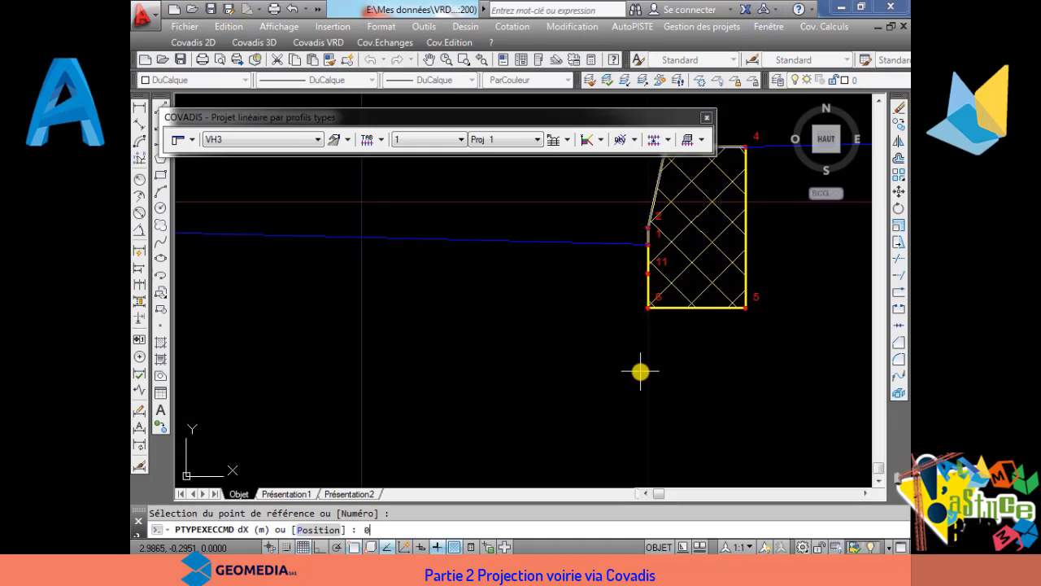
text(-0)
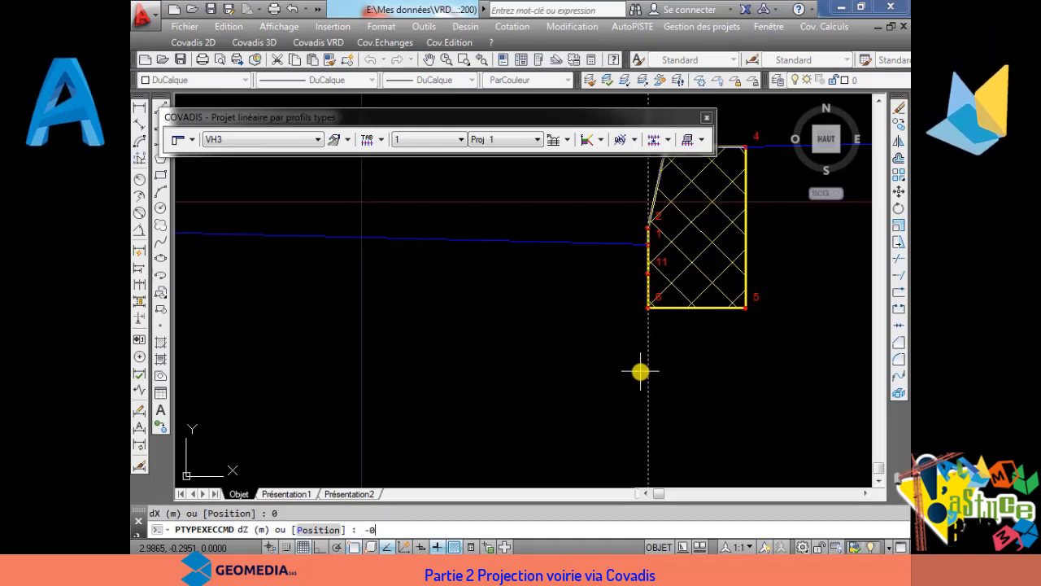
text(.1)
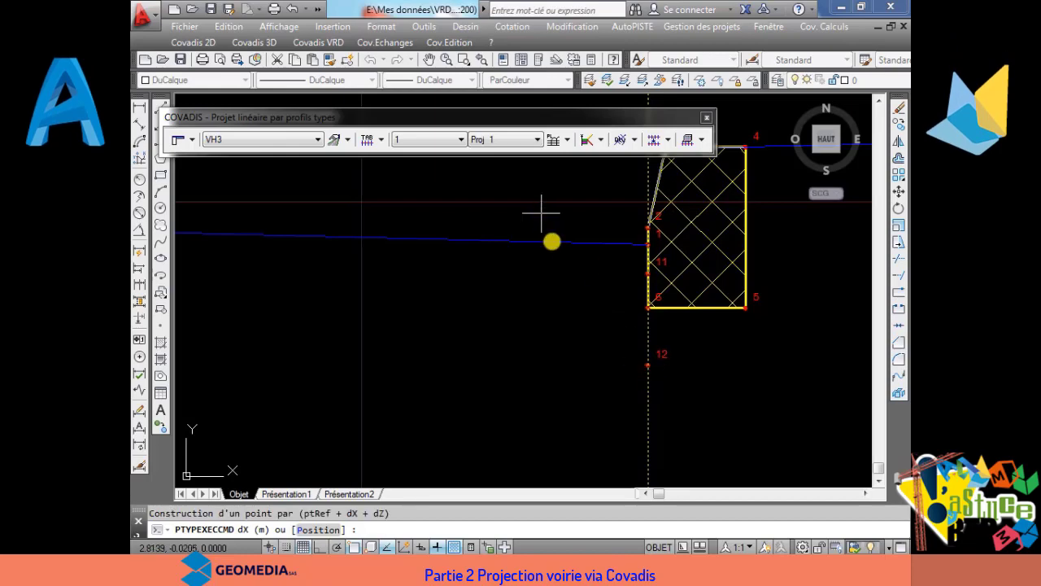
right_click(574, 268)
click(598, 279)
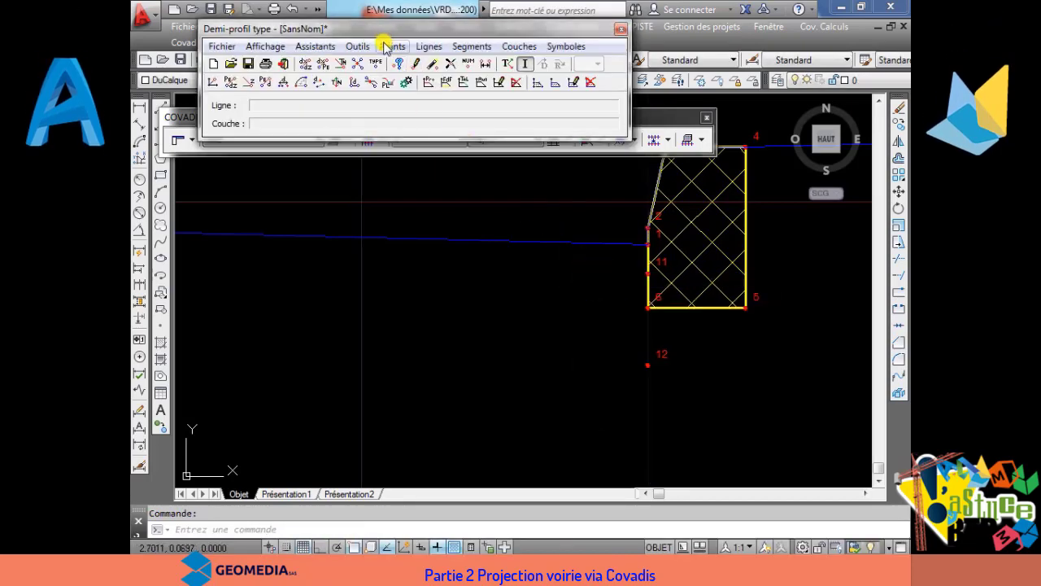
Step: Construct a point by dX and dZ from point 5 at the kerb's outer base corner, with dX 0 and dZ -0.1 m
click(387, 47)
click(409, 60)
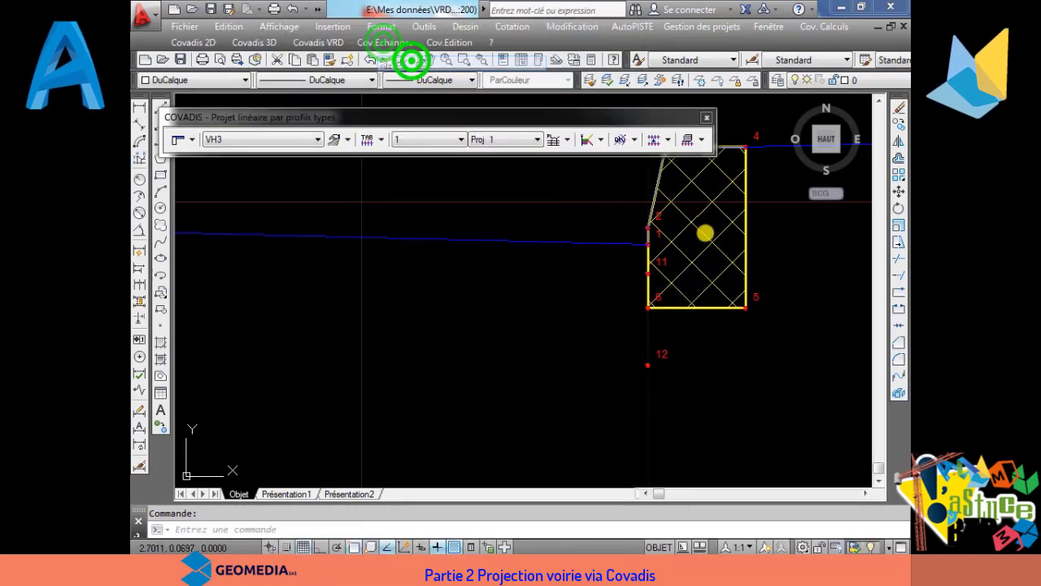
click(742, 309)
text(0)
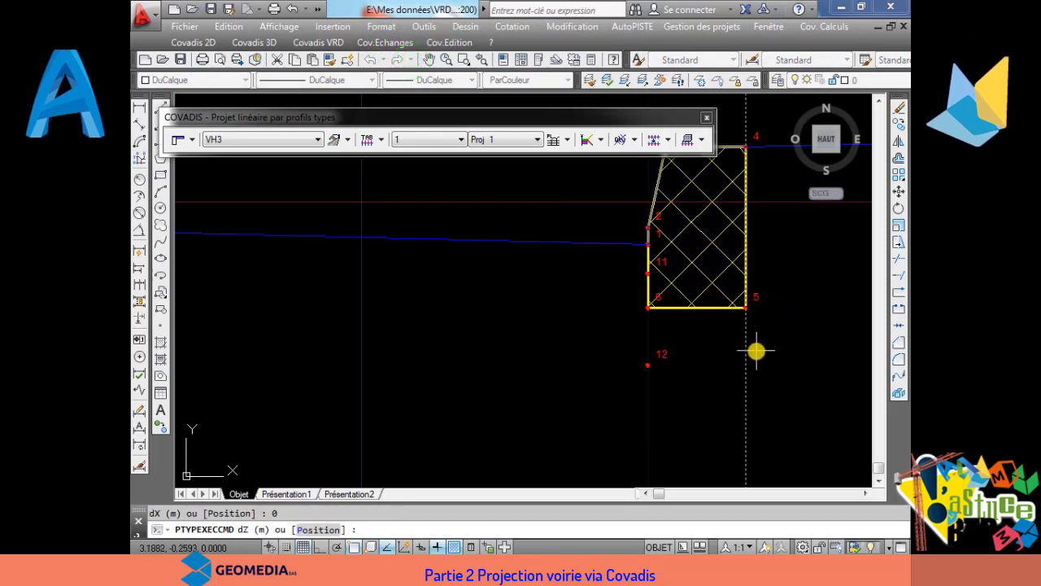
key(Return)
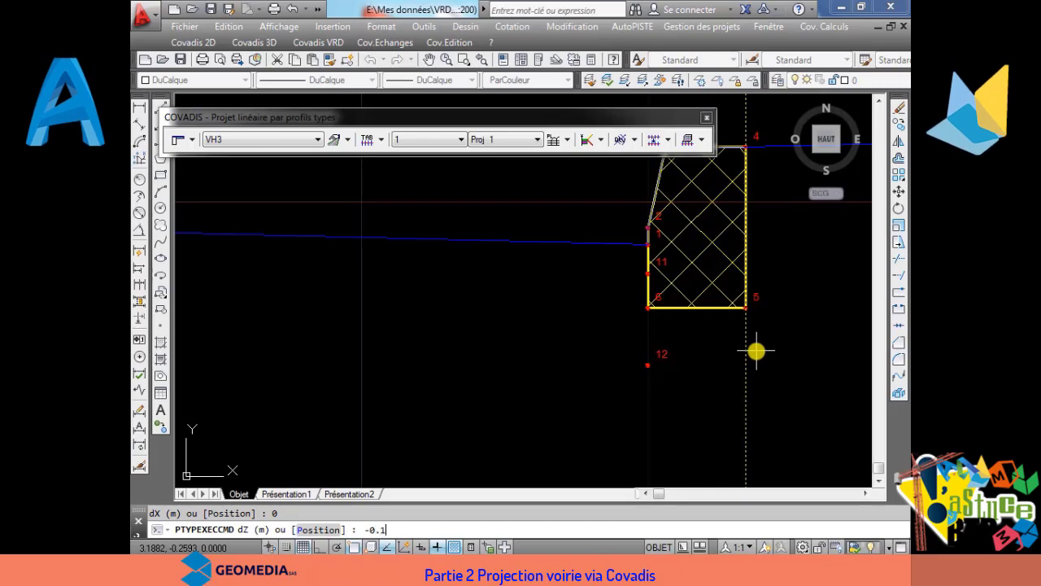
key(Return)
right_click(756, 350)
click(763, 362)
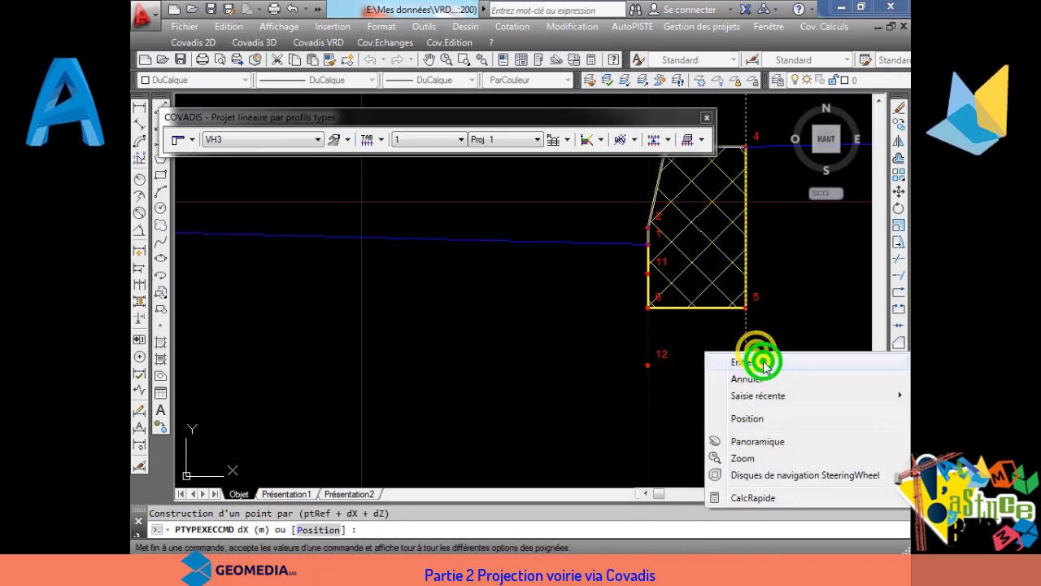
Step: Define a layer by points beneath the kerb through points 6, 12, 13 and 5
click(467, 47)
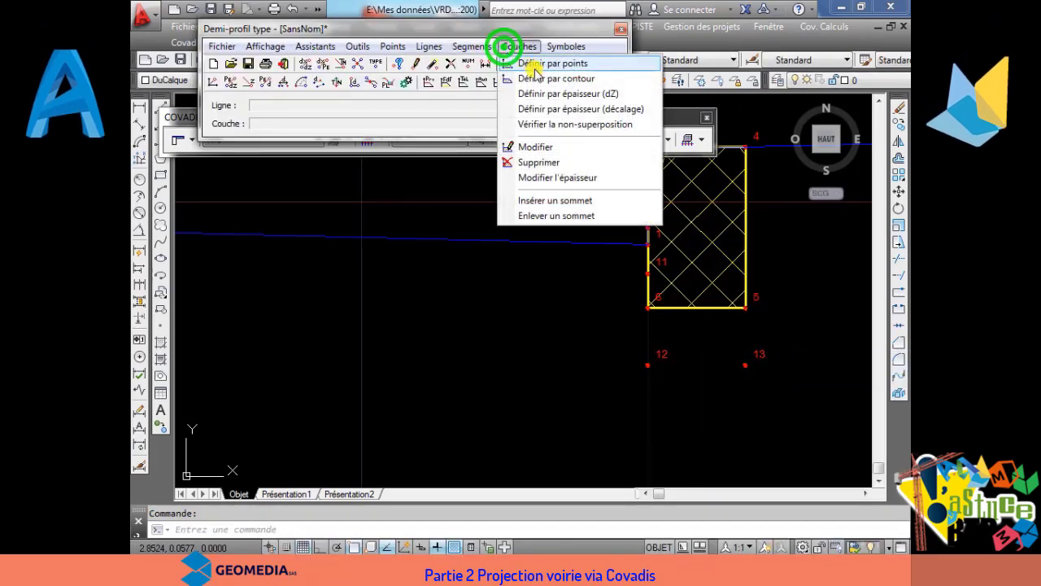
click(533, 62)
click(648, 307)
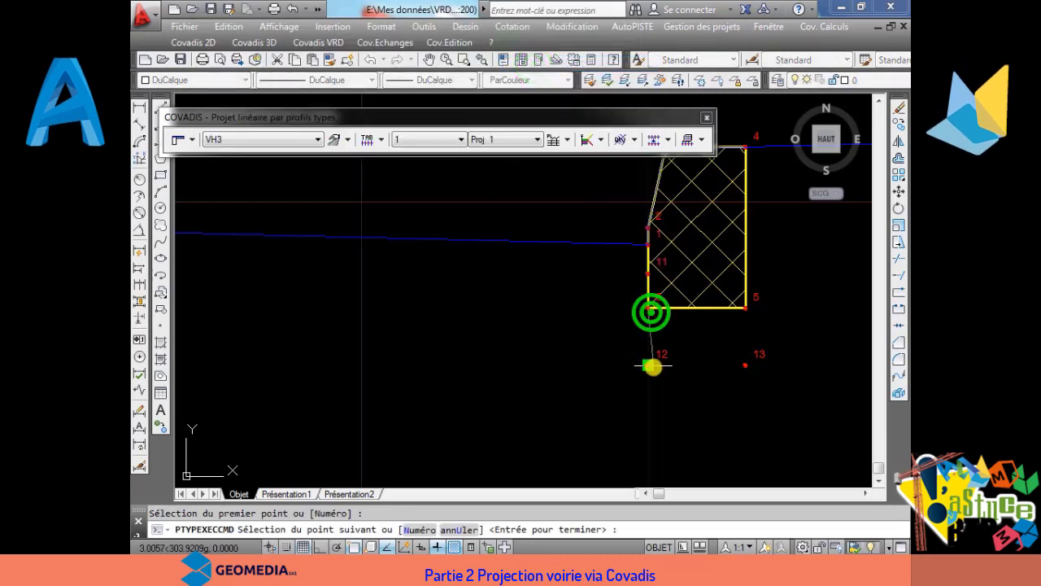
click(648, 366)
click(745, 366)
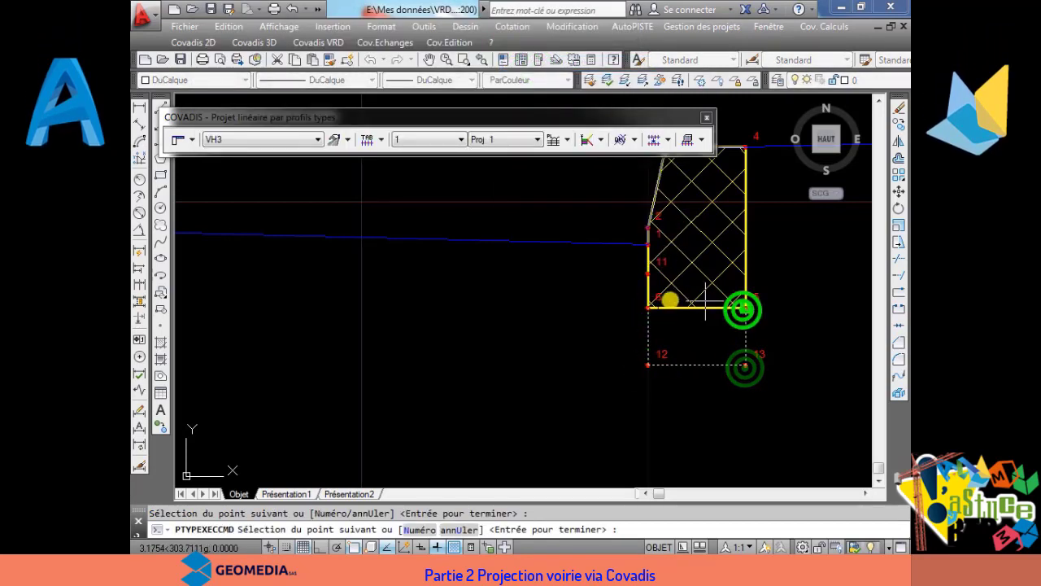
right_click(652, 308)
click(681, 320)
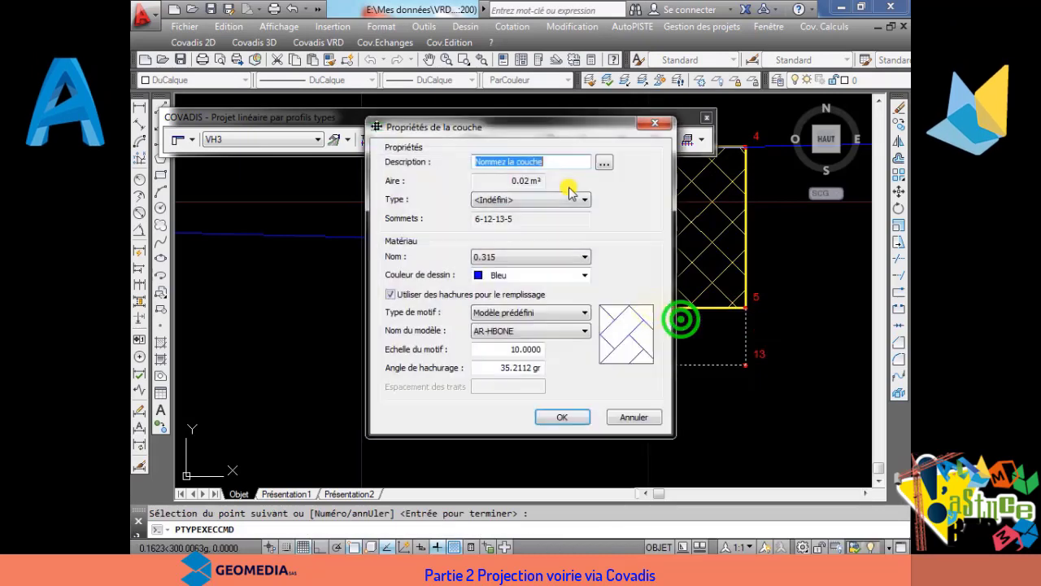
Step: Describe the layer as Lit de pose from the other typical profiles' layers and restore the stored settings for that name
click(603, 165)
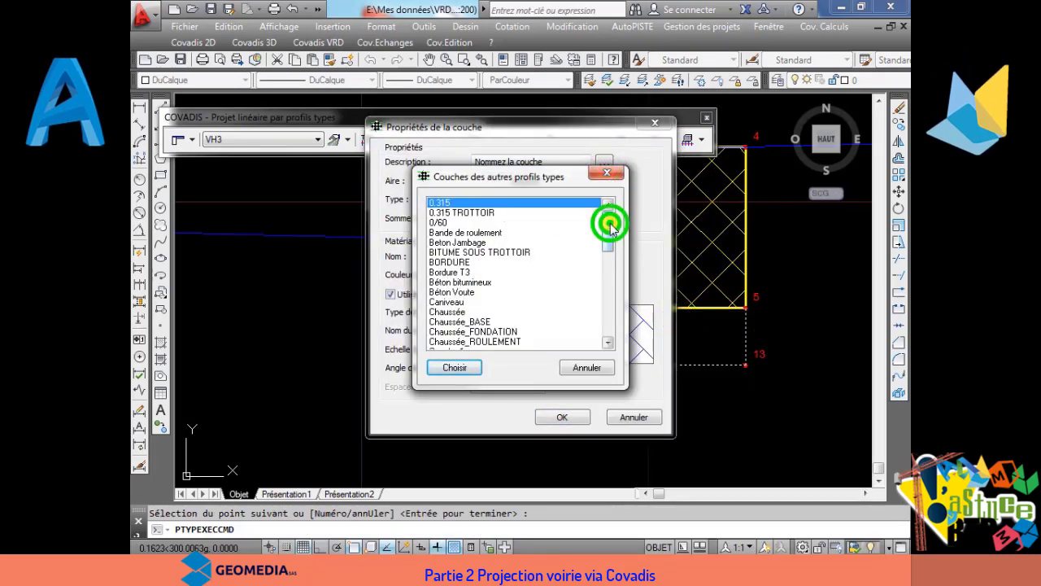
click(461, 272)
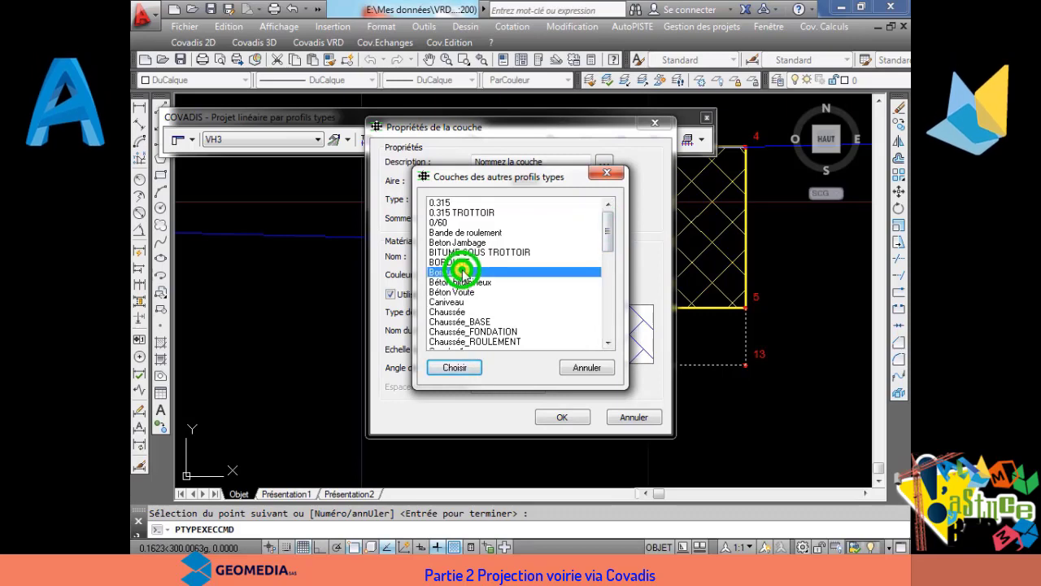
click(460, 262)
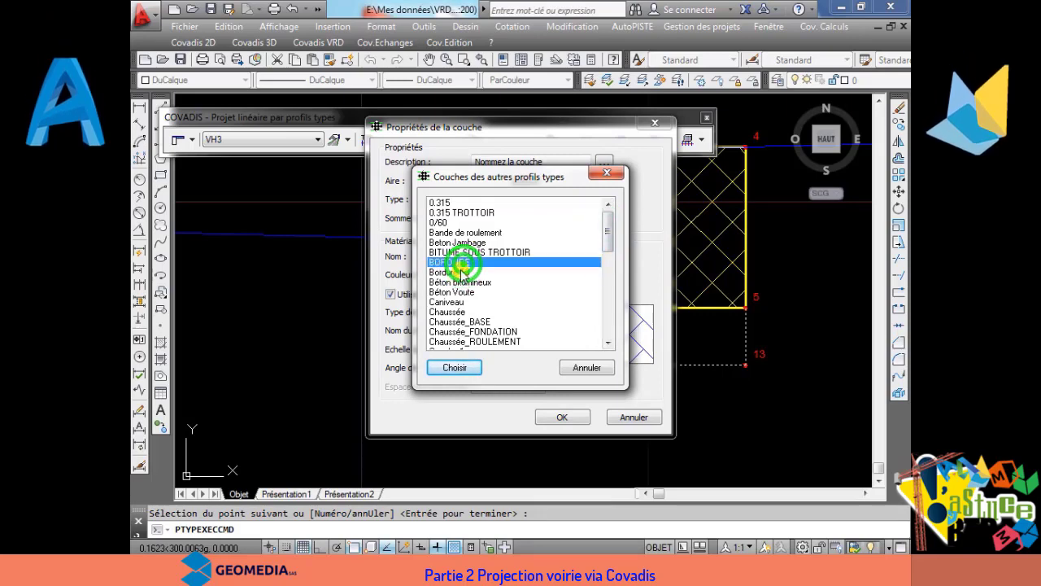
drag(607, 237, 596, 317)
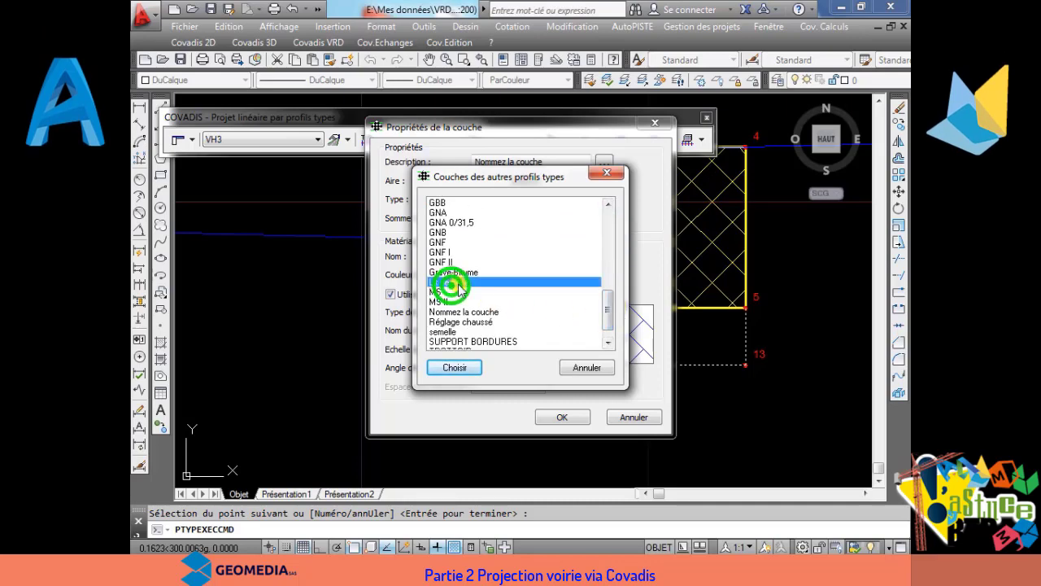
click(455, 367)
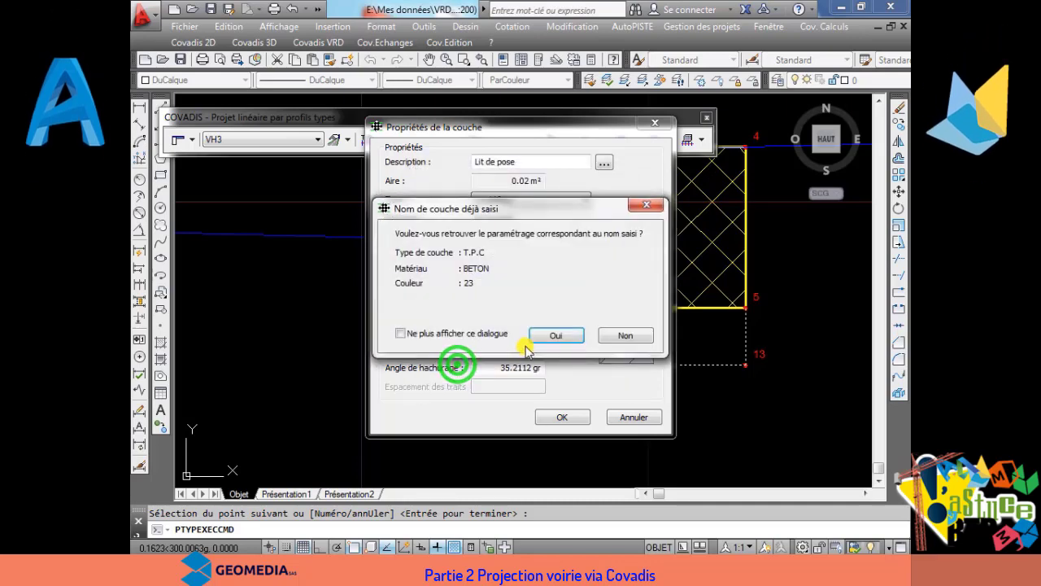
click(556, 336)
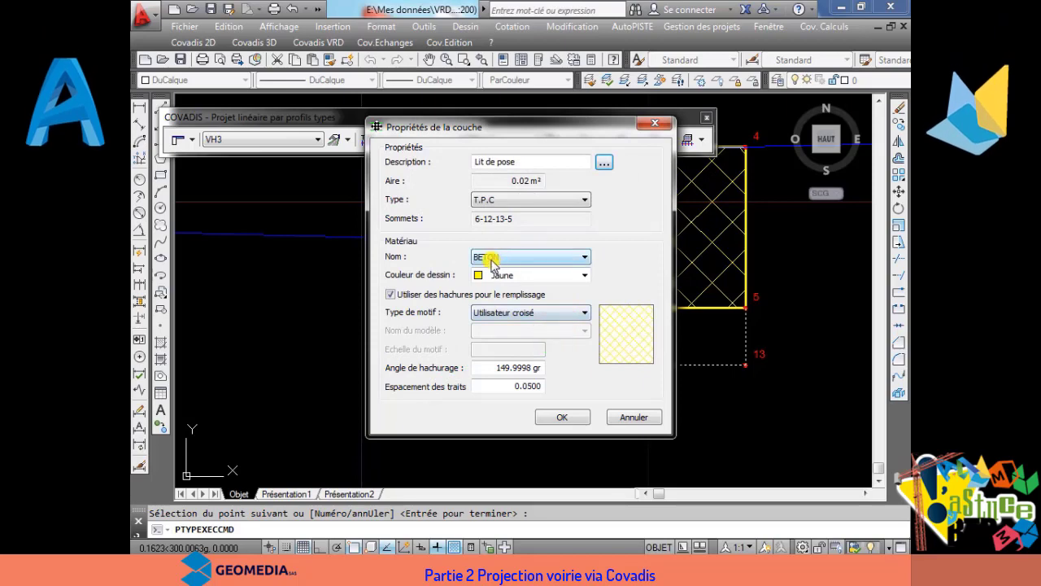
Step: Set the Lit de pose layer's drawing colour to Cyan and accept it, and undo the layer definition
click(547, 276)
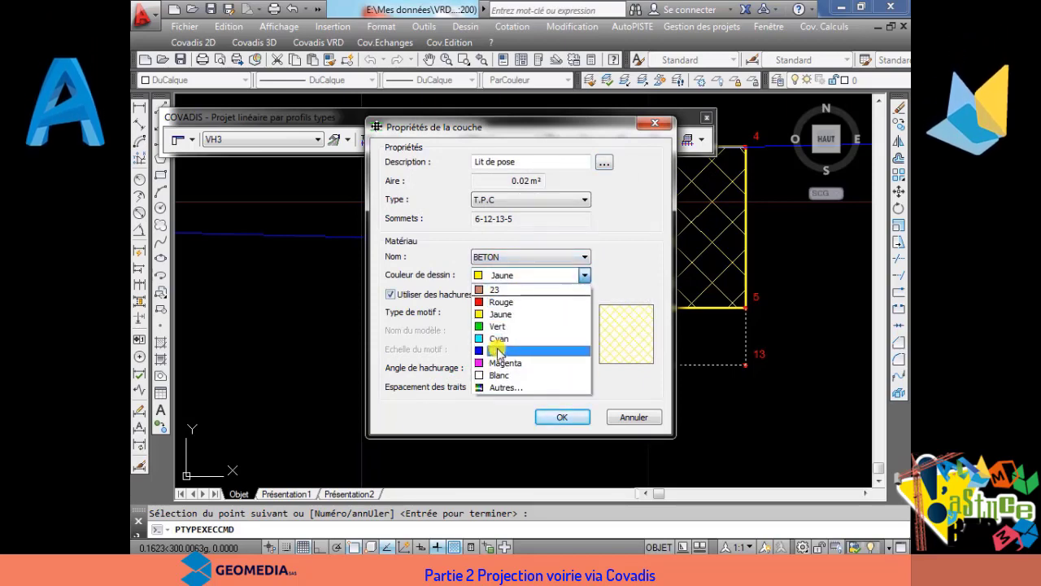
click(496, 339)
click(567, 415)
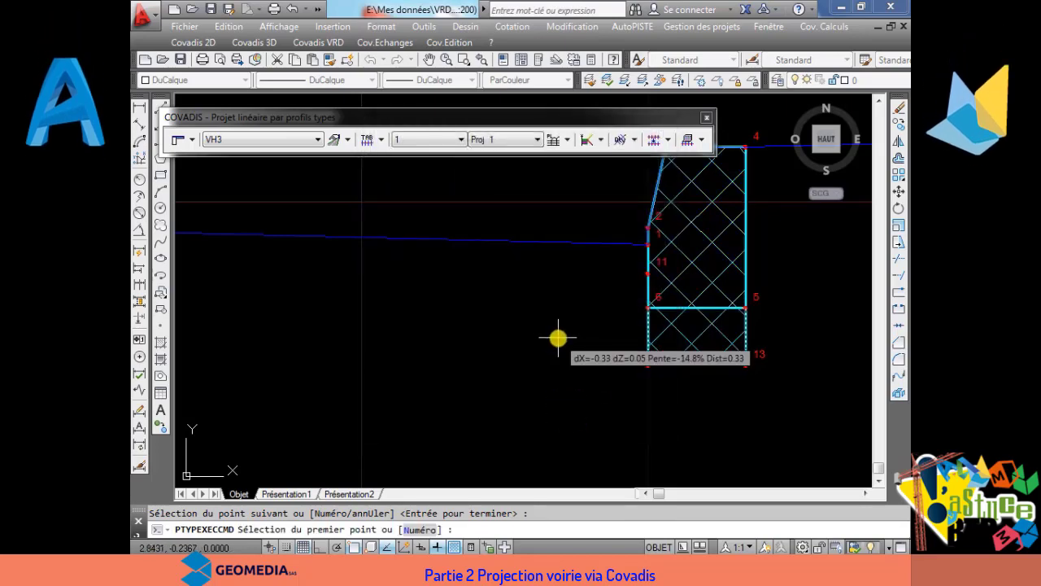
key(Return)
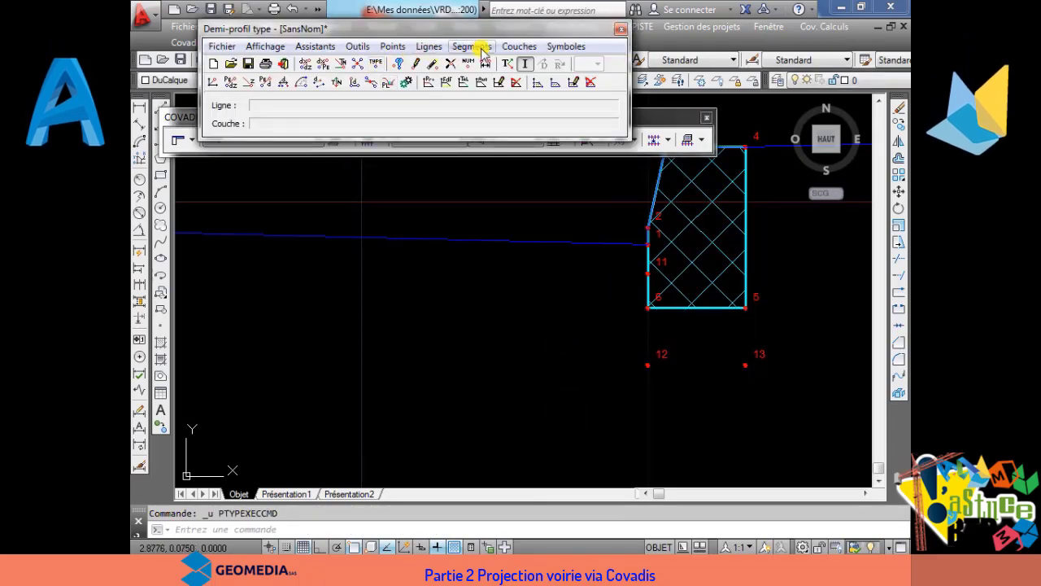
Step: Define the bedding layer under the kerb again by points, through points 6, 5, 13 and 12
click(533, 47)
click(530, 61)
click(648, 308)
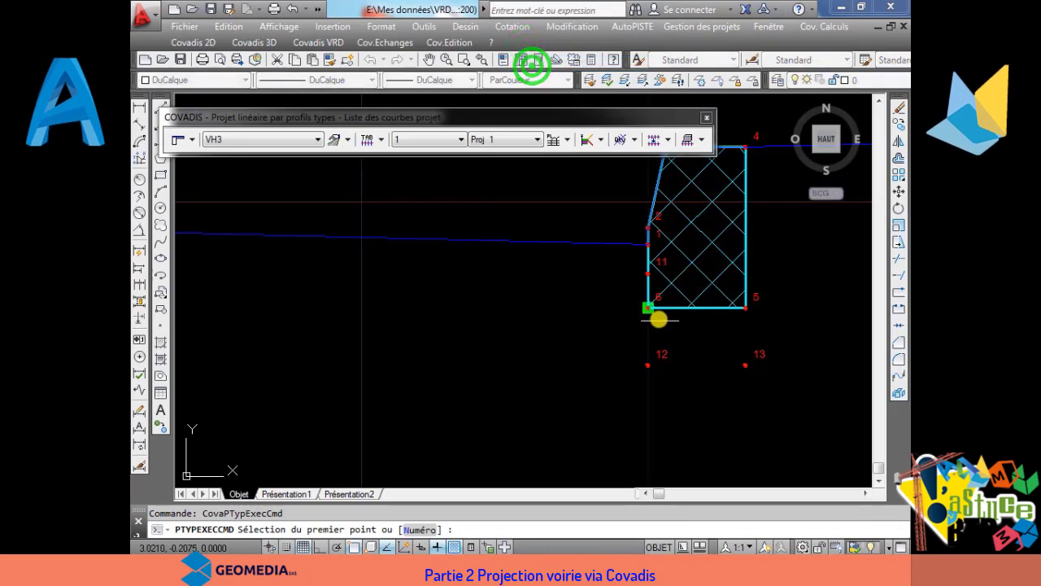
click(746, 368)
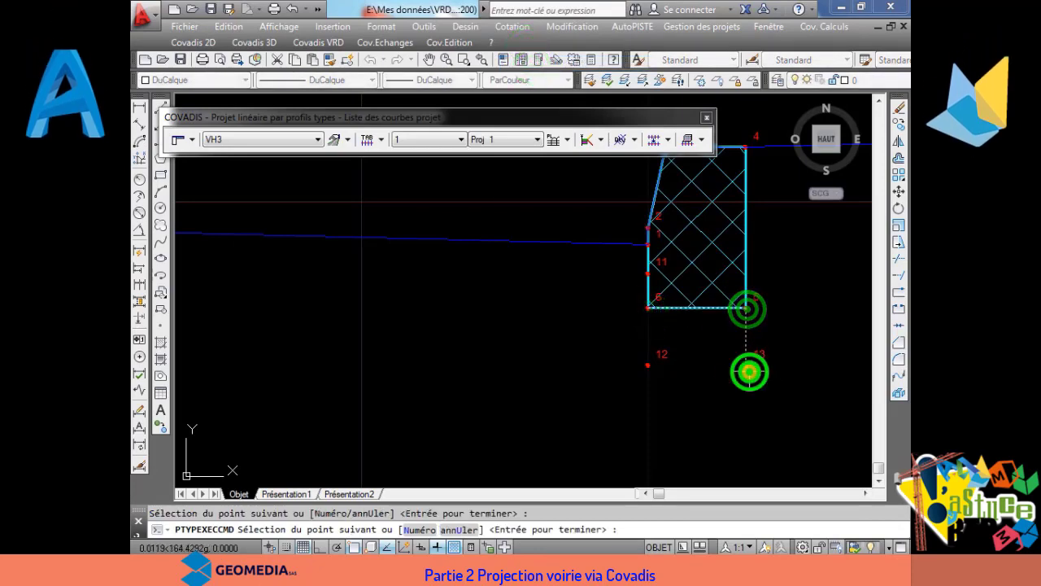
click(650, 312)
right_click(652, 314)
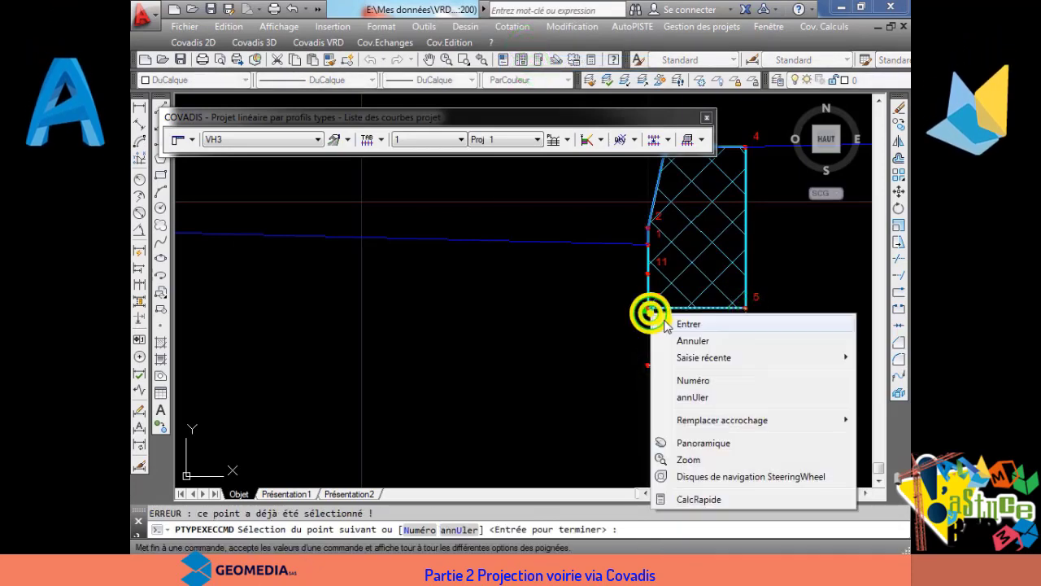
click(671, 325)
Step: Describe the new bedding layer as Lit de pose from the other typical profiles' layers and accept its stored settings
click(604, 162)
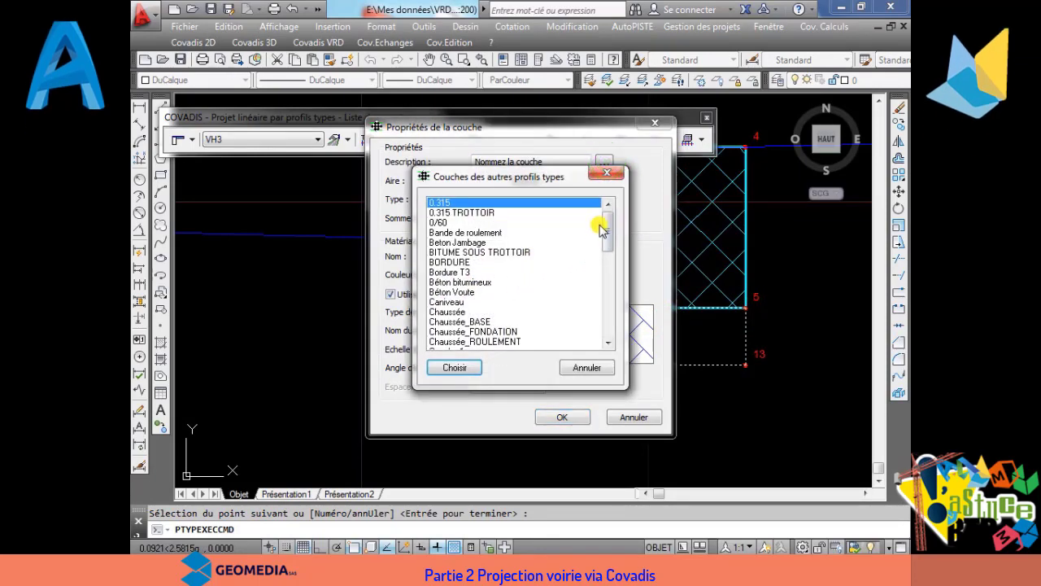
click(458, 272)
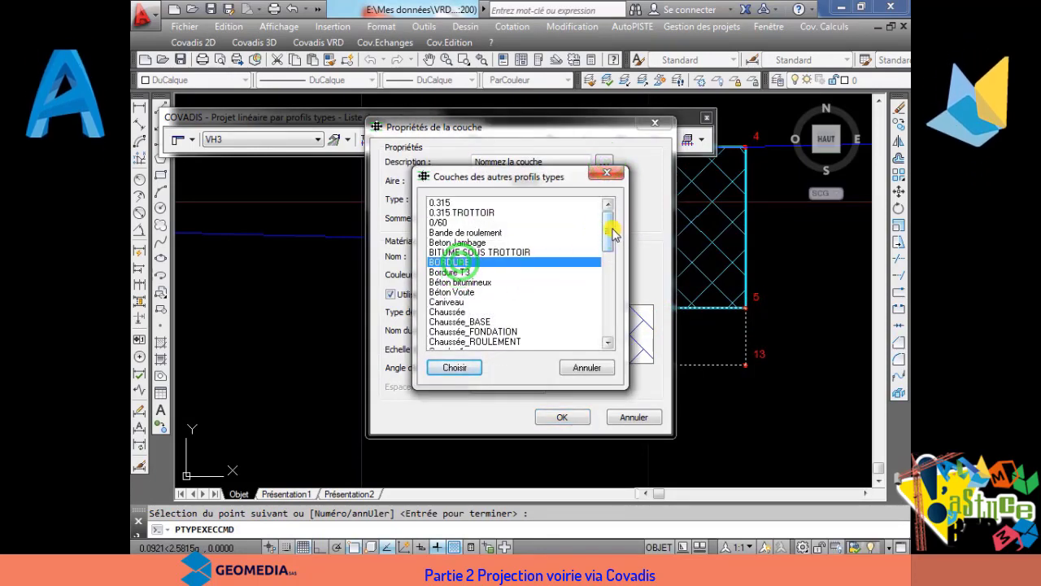
drag(611, 228, 608, 316)
click(456, 262)
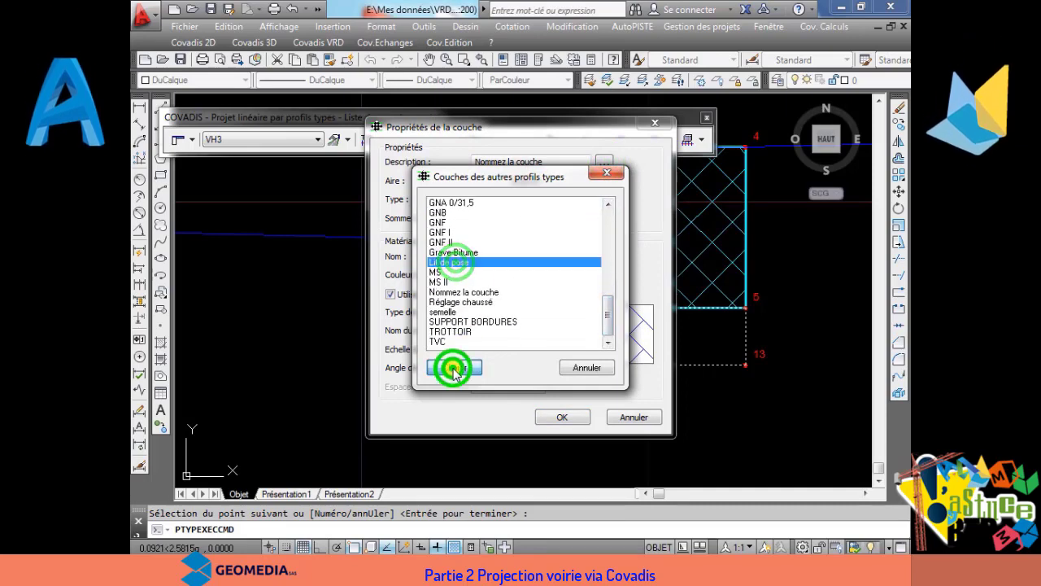
click(453, 369)
click(559, 337)
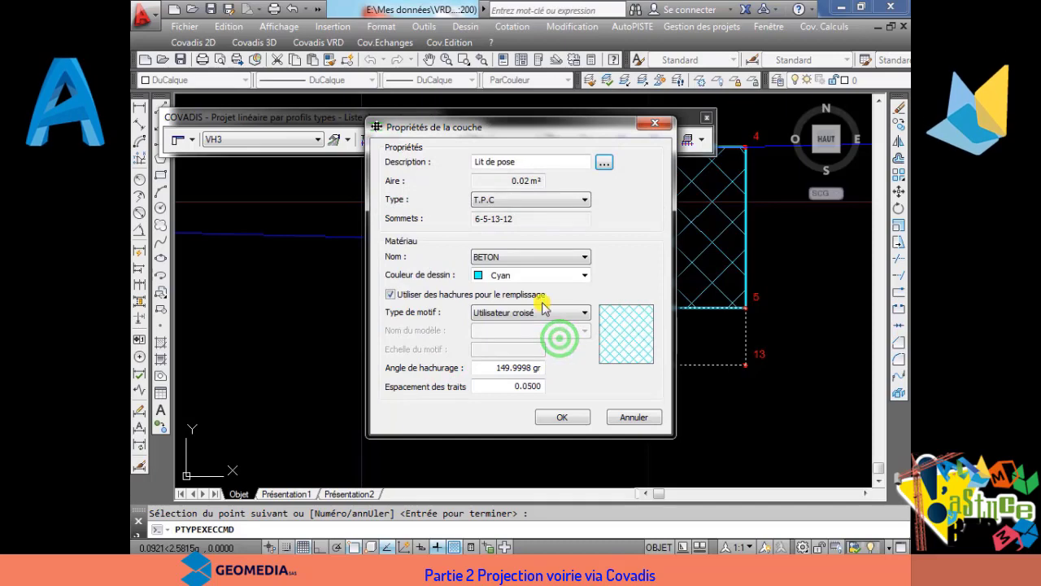
Step: Set the Lit de pose layer's material to BORDURE
click(524, 260)
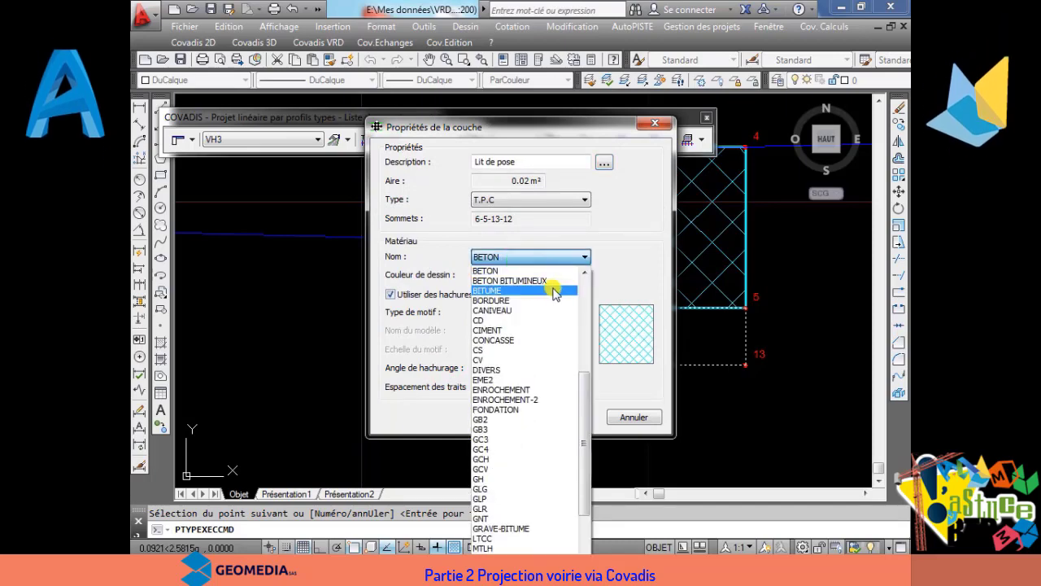
drag(584, 392, 587, 368)
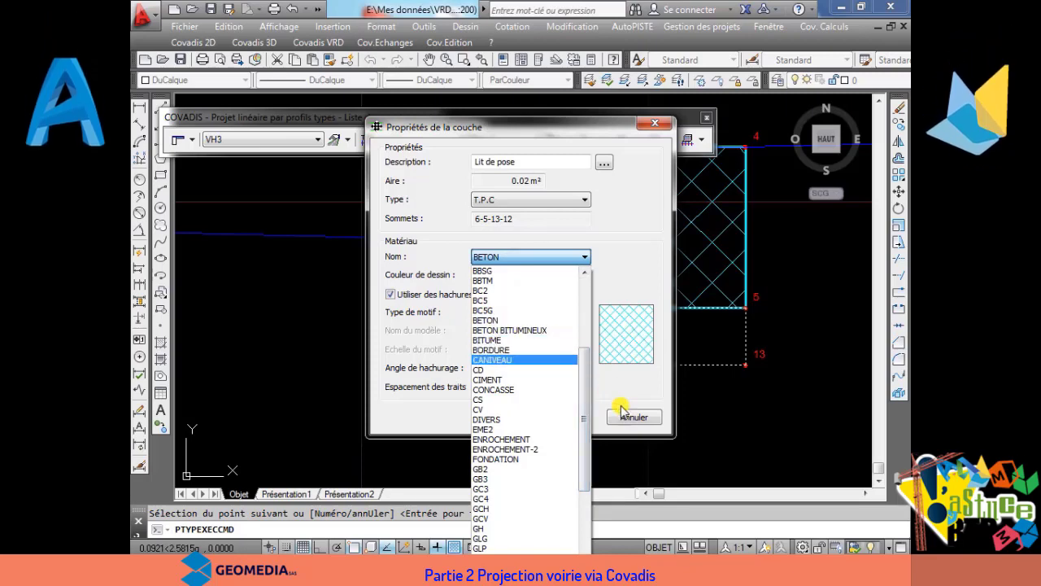
drag(589, 393, 581, 447)
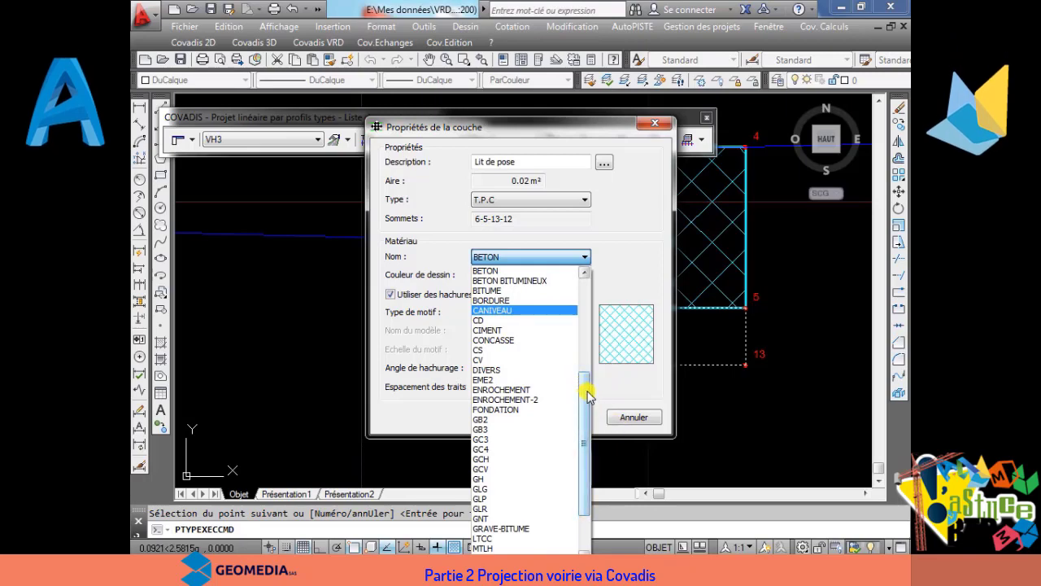
drag(588, 394, 583, 309)
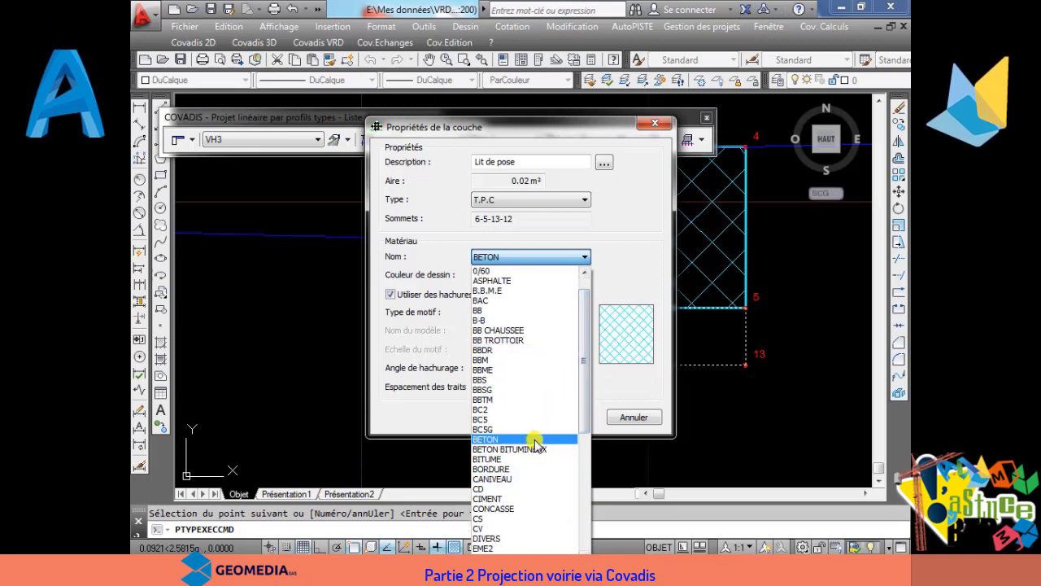
click(505, 469)
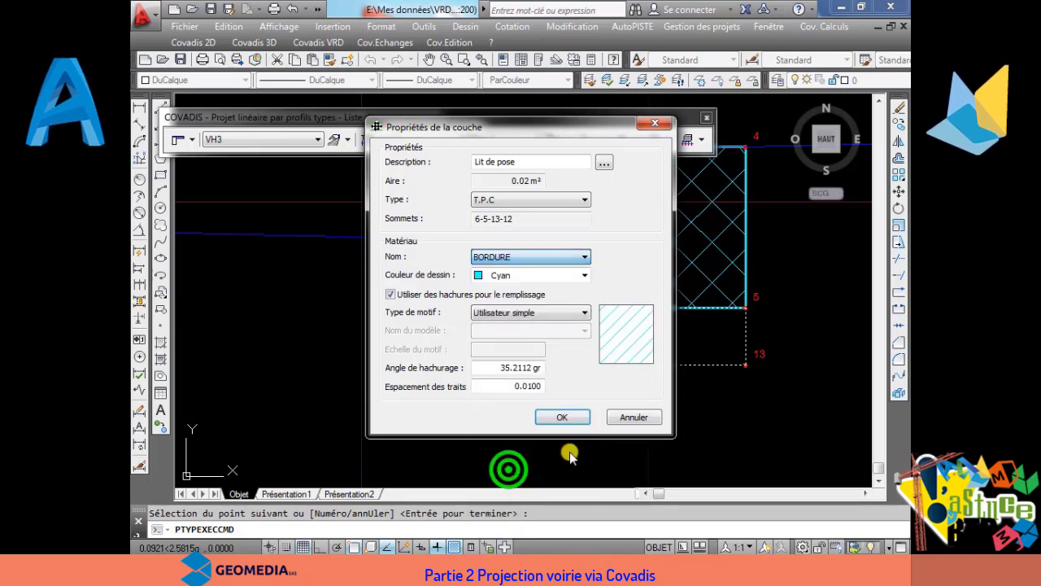
Step: Try the predefined SOLID fill for the Lit de pose layer and return its pattern type to Utilisateur simple
click(523, 312)
click(522, 327)
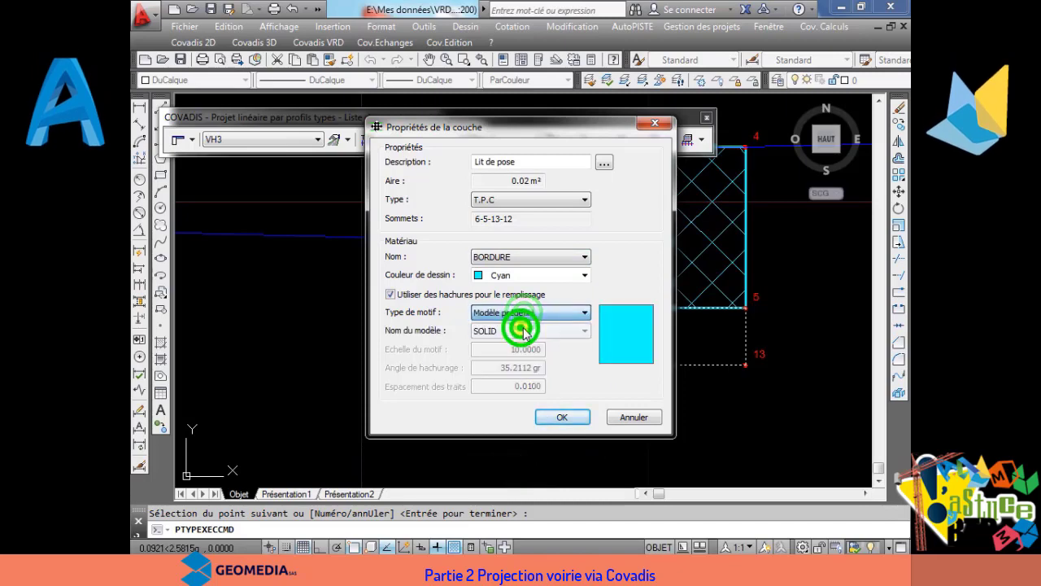
click(528, 316)
click(541, 335)
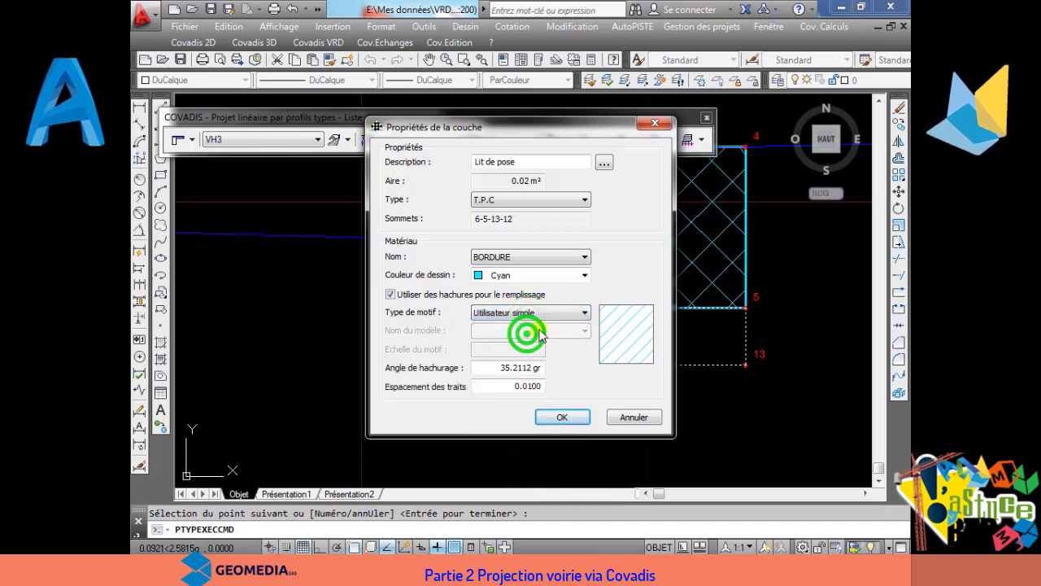
Step: Set the Lit de pose layer's drawing colour to Jaune, accept its properties and finish the layer definition
click(531, 280)
click(516, 297)
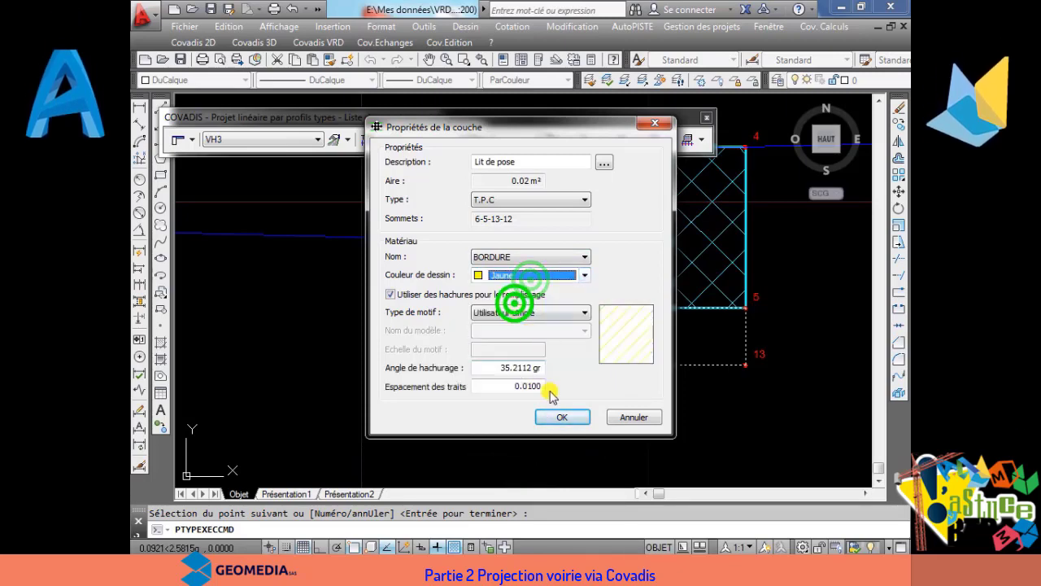
click(562, 416)
right_click(531, 324)
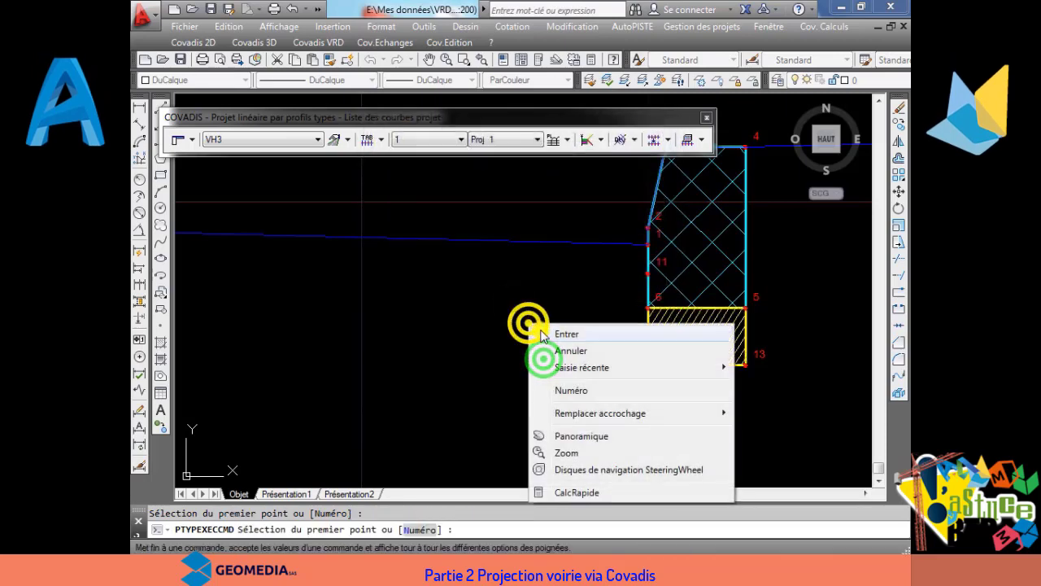
click(544, 330)
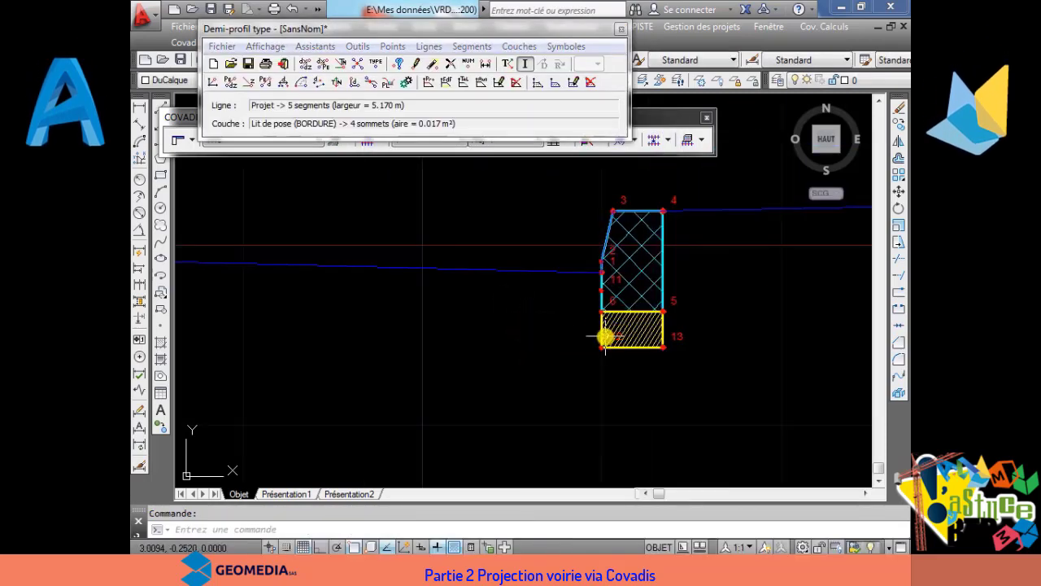
Step: Try to construct a dX - dZ point from point 9 on the axis with dX 3 m and dZ -2.5%
scroll(606, 337, up, 4)
scroll(605, 334, down, 5)
scroll(609, 334, up, 2)
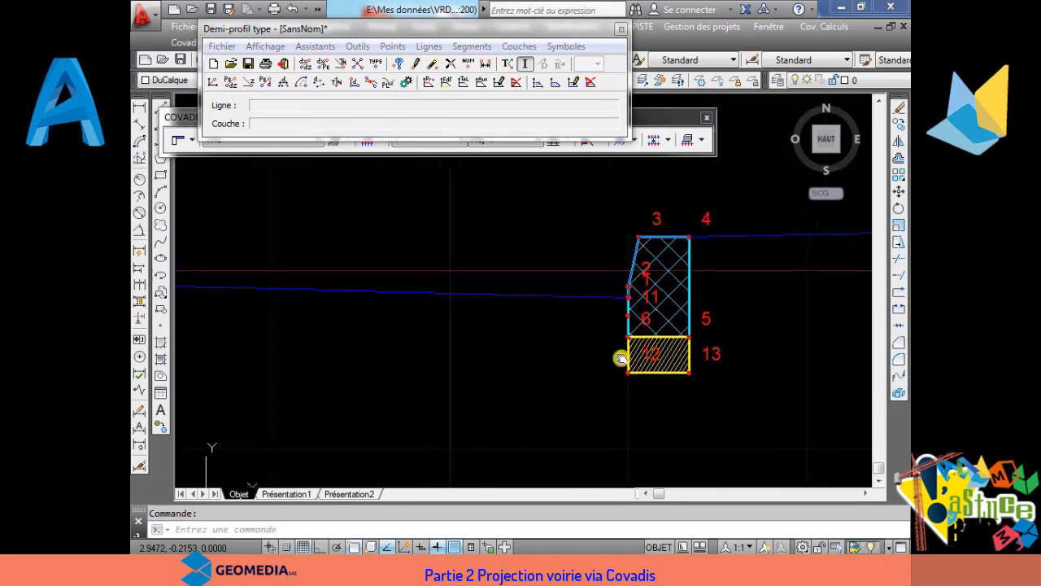
scroll(656, 355, down, 5)
scroll(585, 358, up, 1)
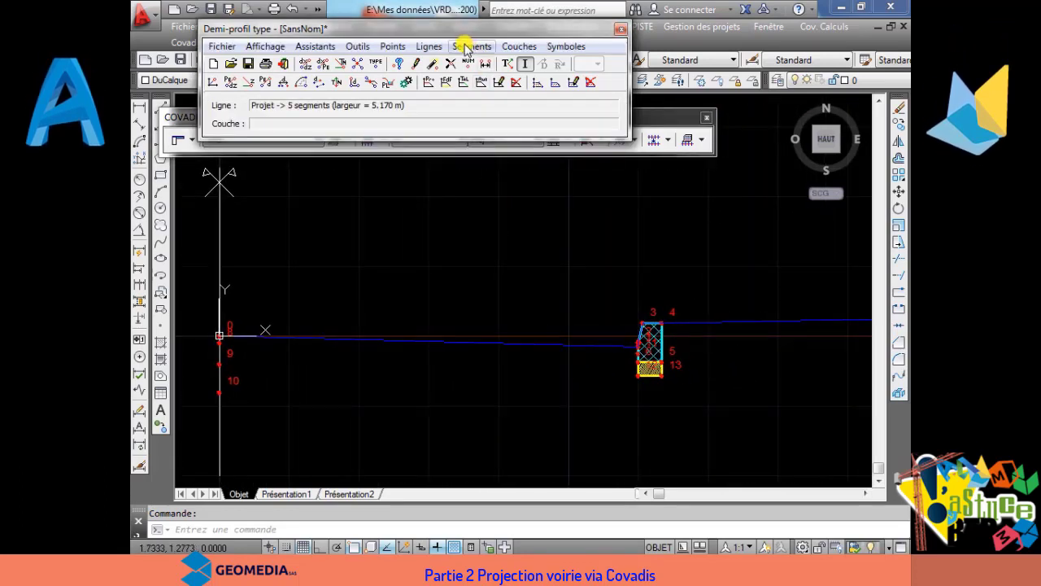
click(392, 46)
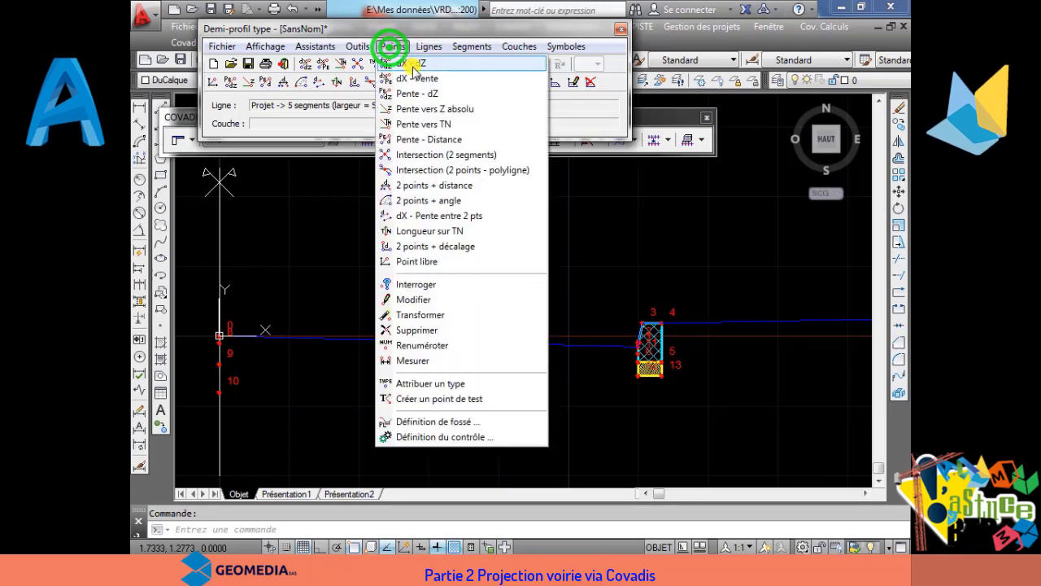
click(411, 63)
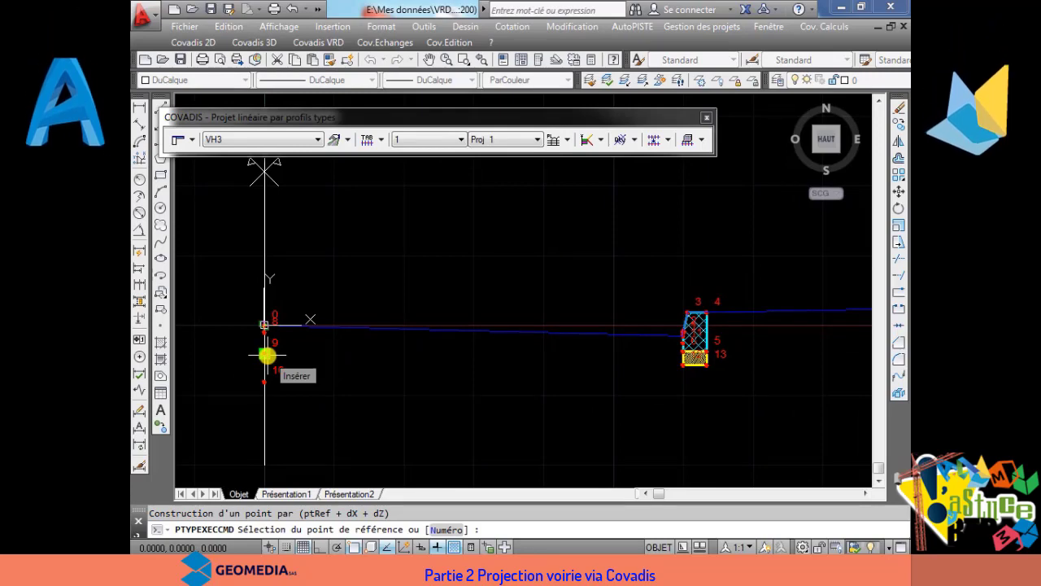
click(267, 355)
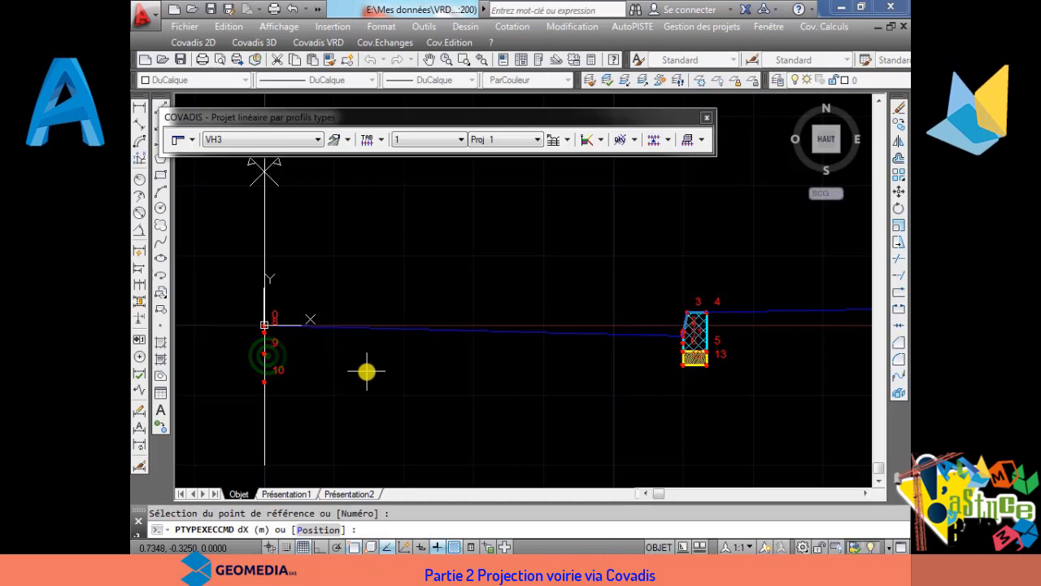
text(-)
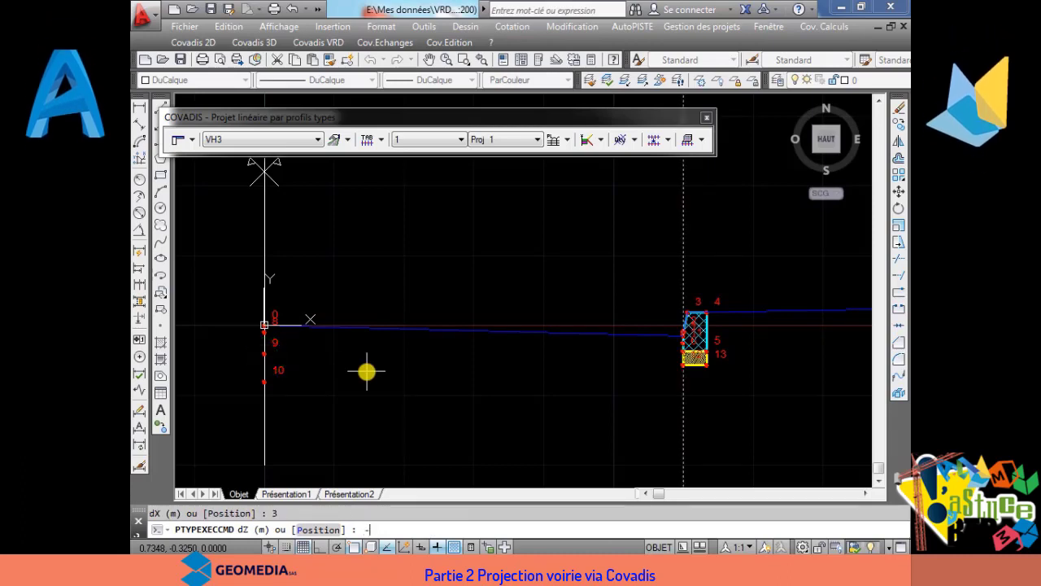
text(2.5)
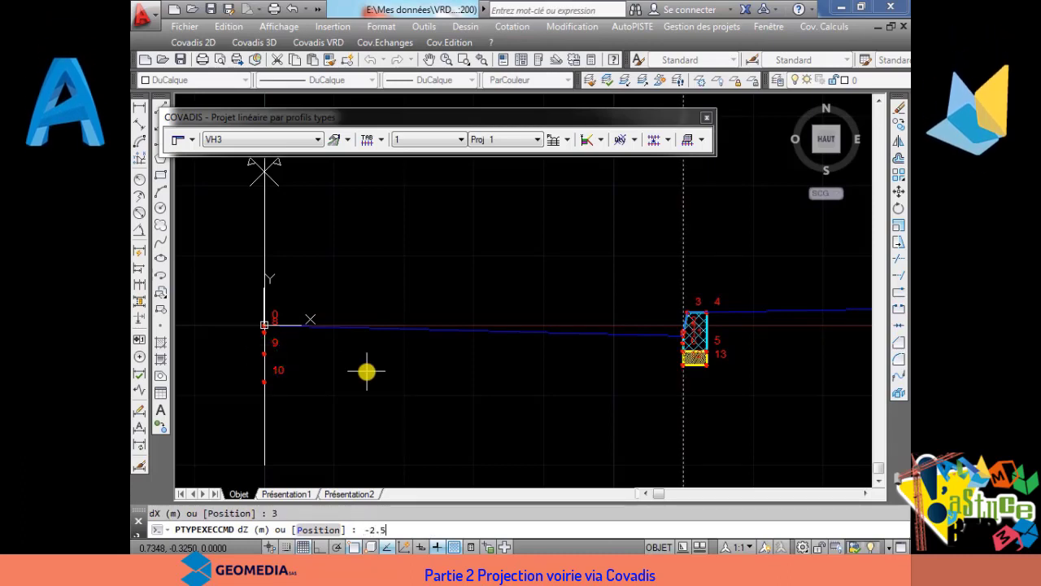
text(%)
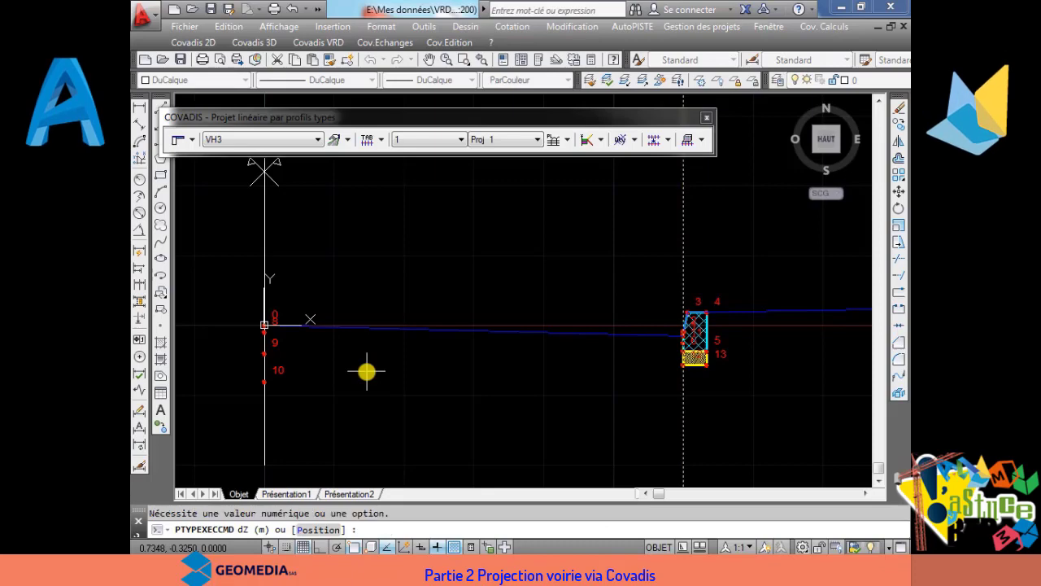
scroll(600, 359, up, 5)
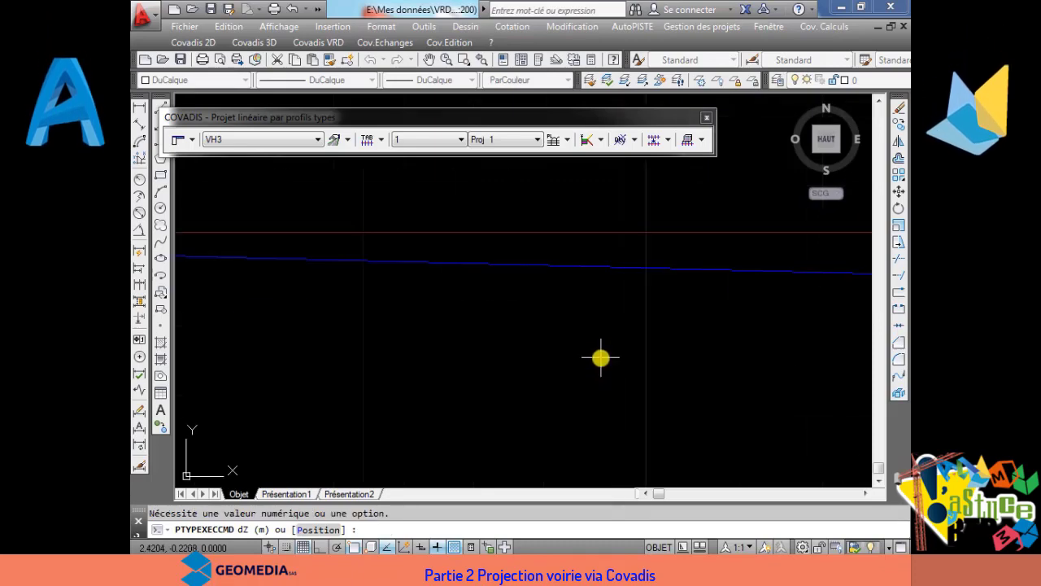
scroll(606, 351, down, 5)
right_click(606, 351)
click(626, 358)
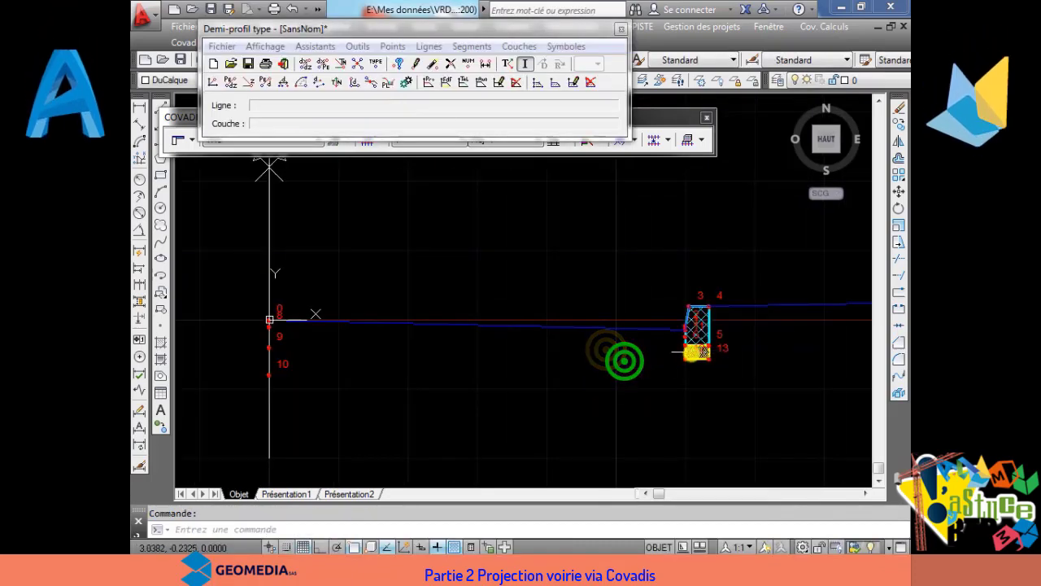
Step: Examine points 1, 11, 6 and 12 along the kerb face and the bedding beneath it
scroll(666, 278, up, 2)
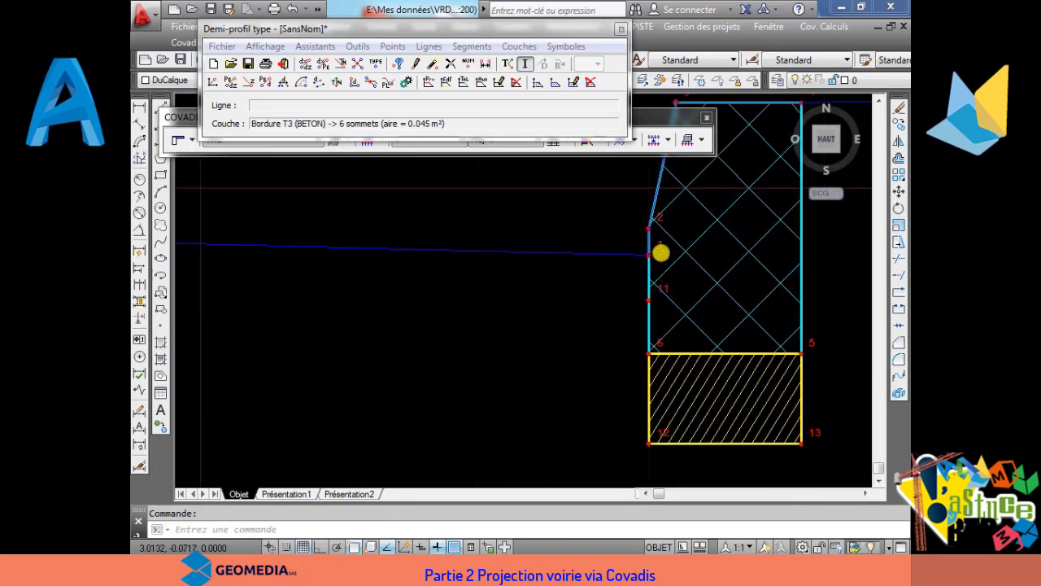
scroll(661, 253, down, 4)
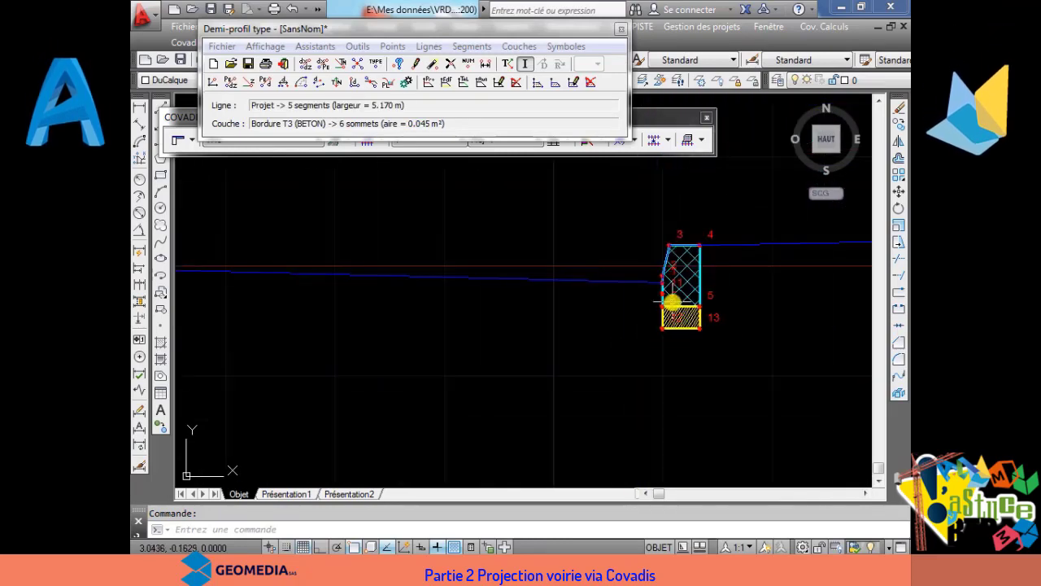
scroll(664, 322, up, 5)
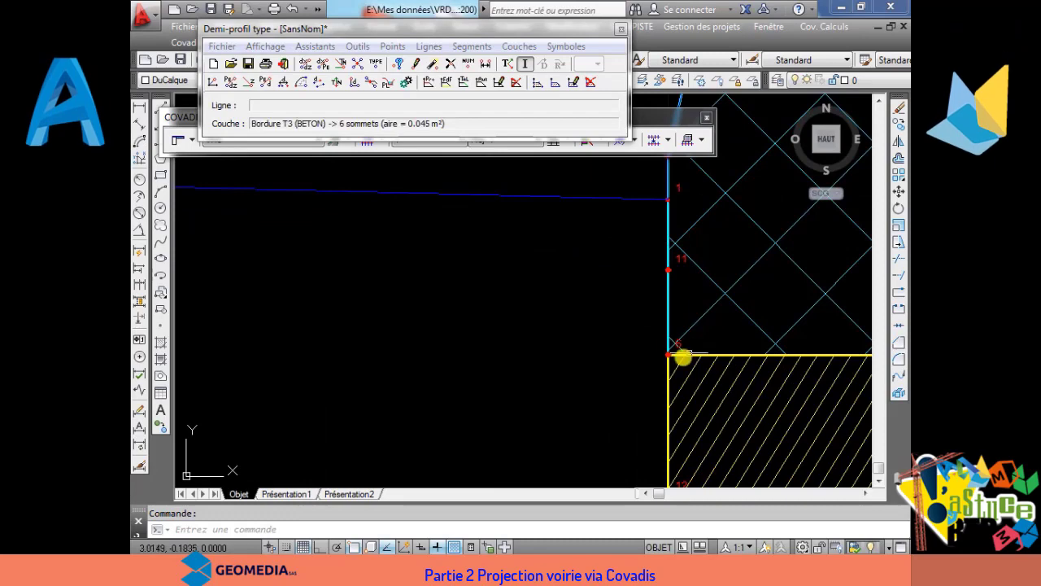
scroll(676, 349, up, 2)
scroll(676, 349, down, 4)
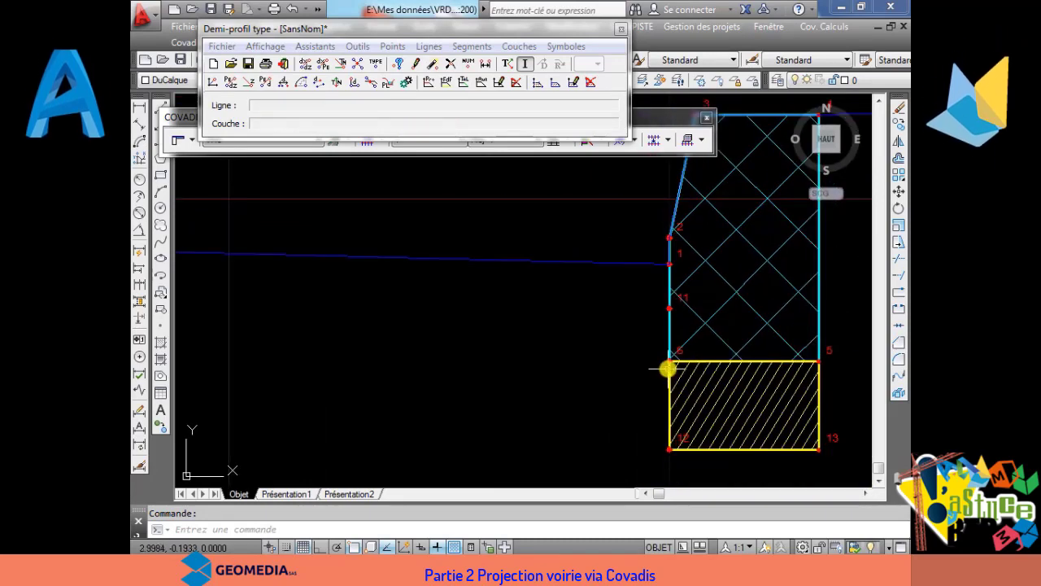
scroll(631, 361, down, 5)
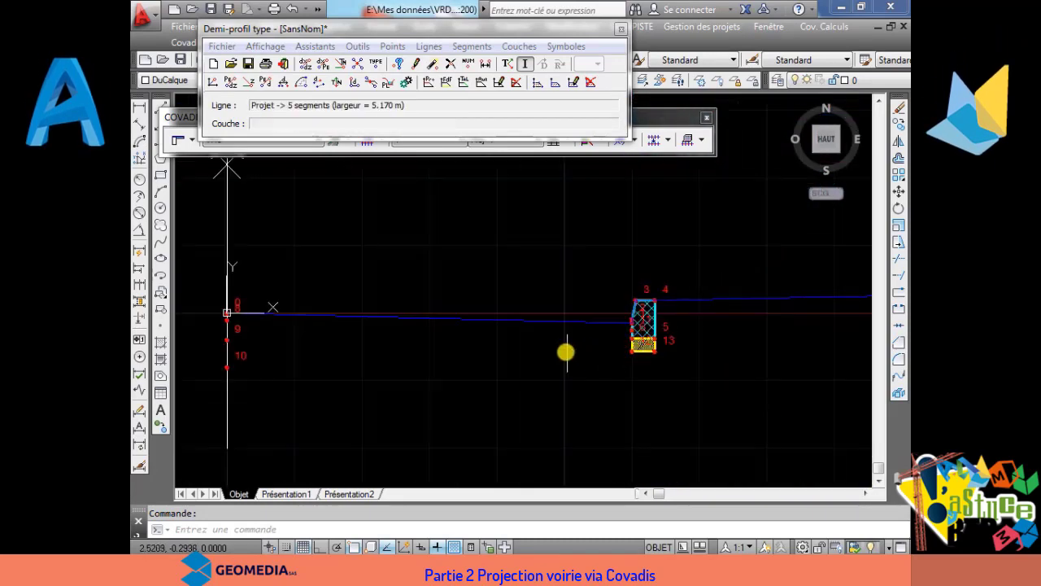
scroll(714, 360, up, 1)
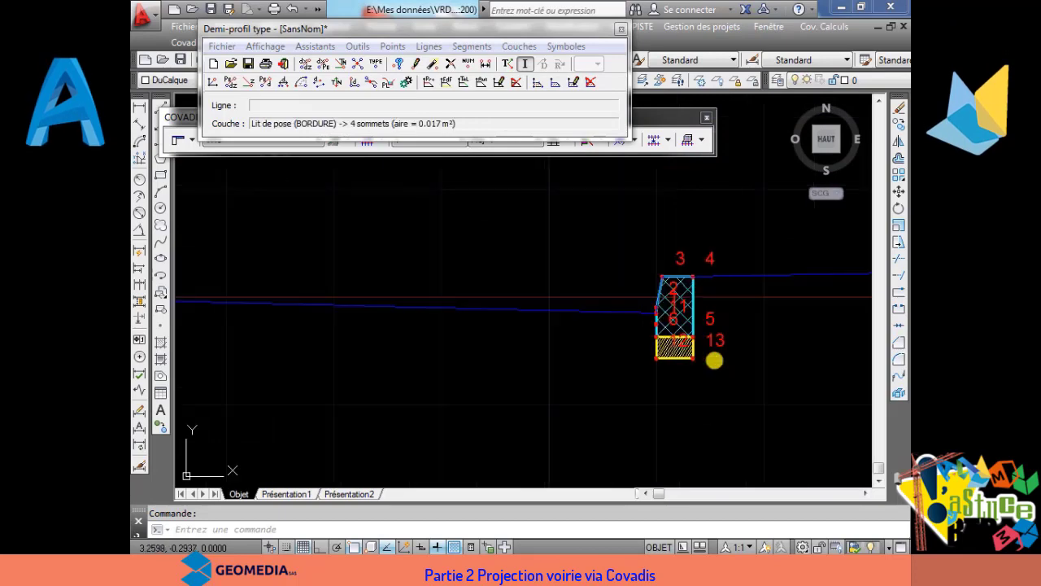
scroll(562, 274, up, 8)
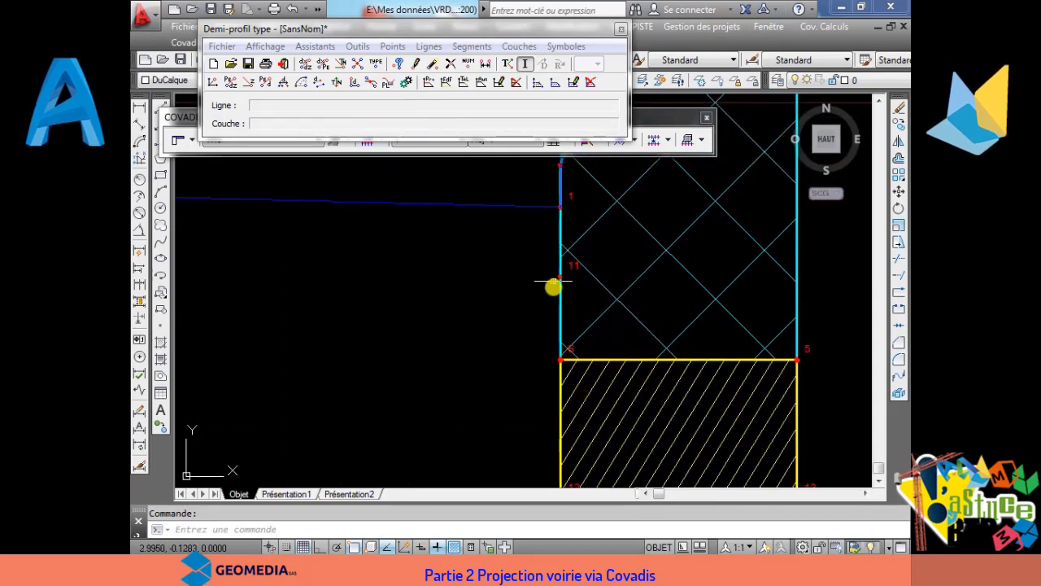
scroll(565, 271, down, 4)
scroll(564, 308, up, 4)
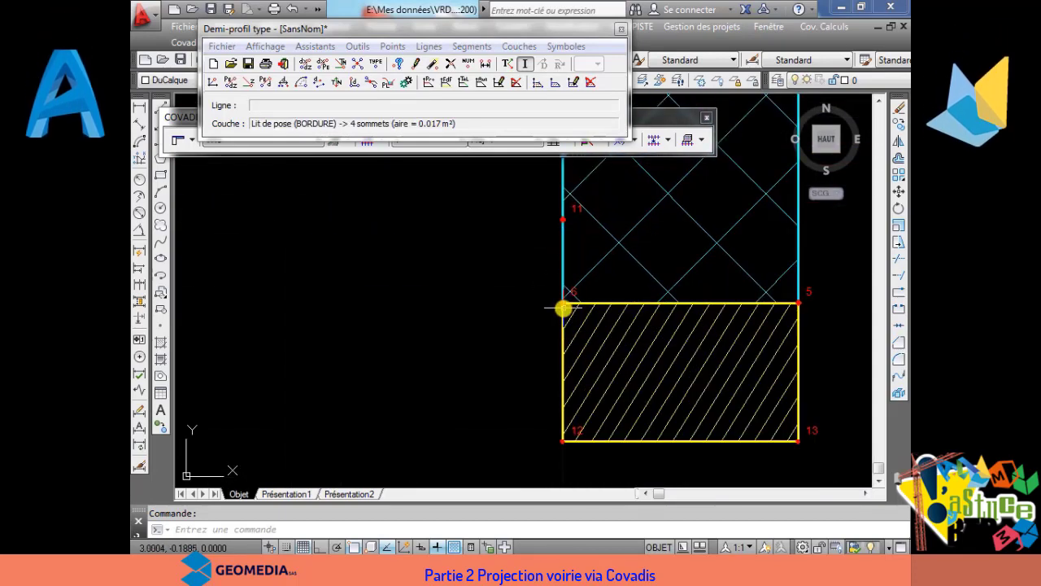
scroll(564, 308, down, 9)
Step: Construct a dX - dZ point from point 11 on the kerb face with dX 0 and dZ -0.15 m
click(438, 116)
click(468, 48)
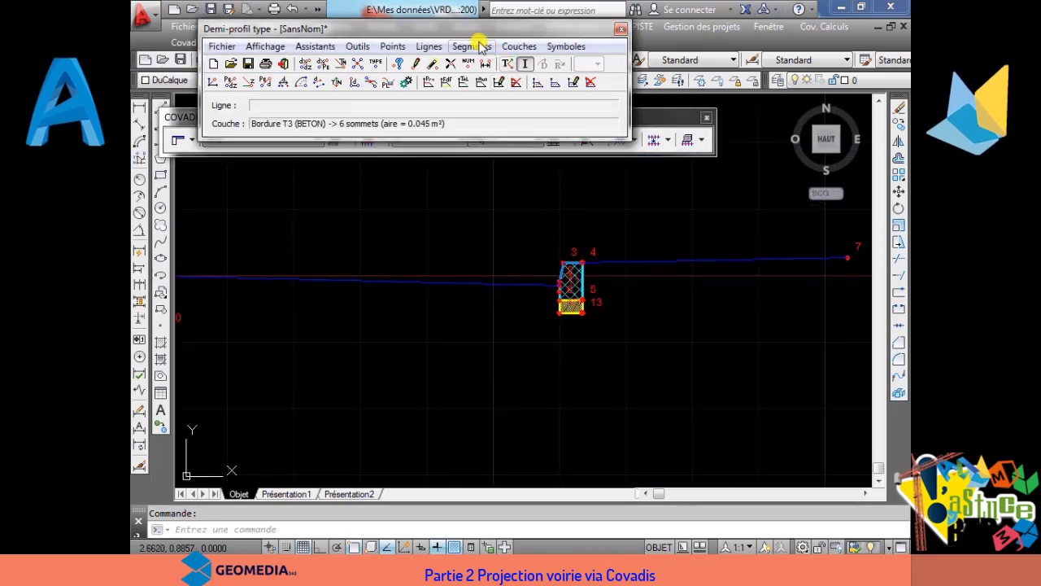
click(394, 46)
click(407, 64)
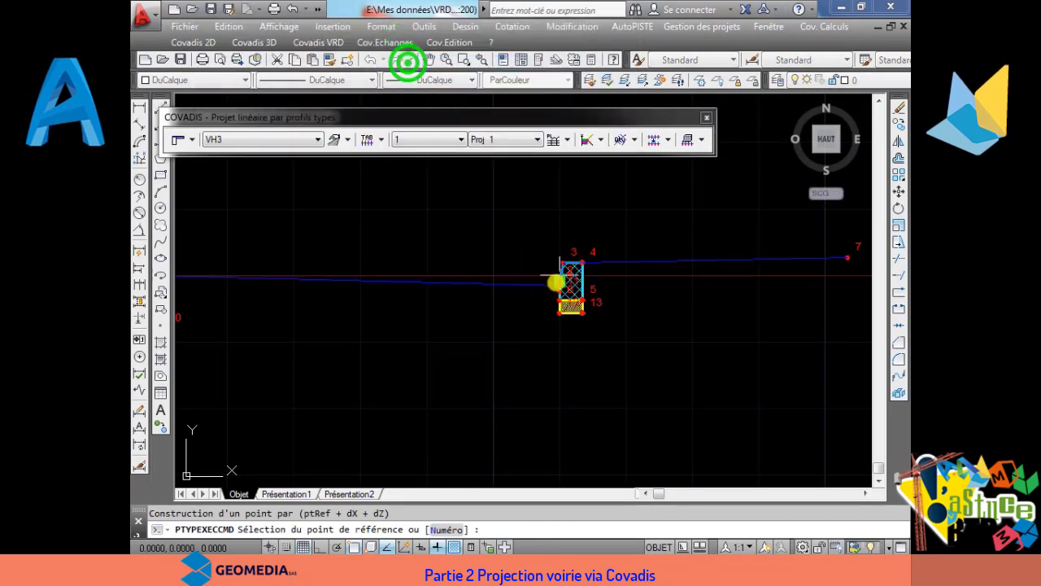
scroll(562, 284, up, 8)
click(616, 281)
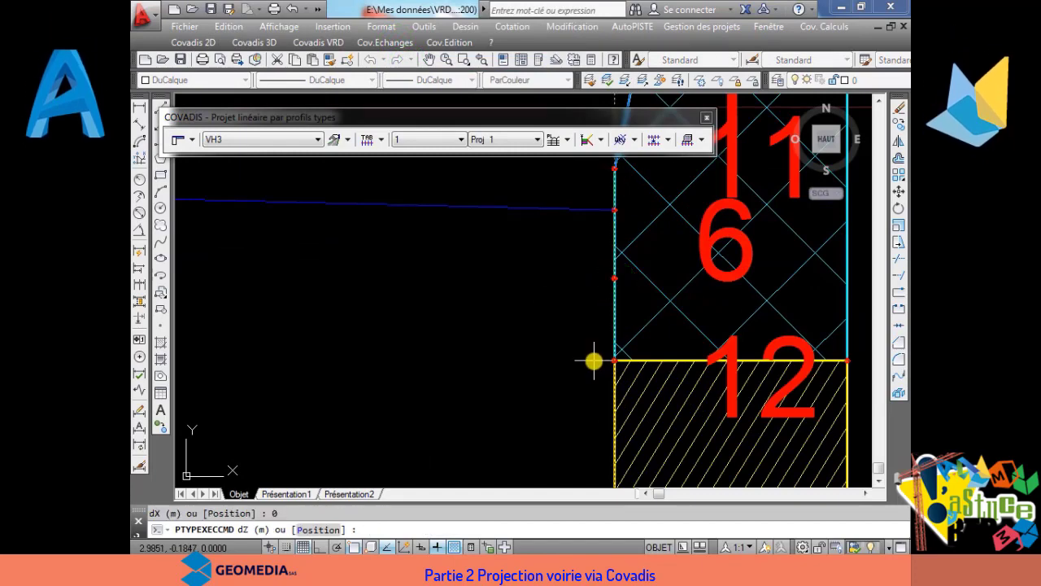
text(-0.15)
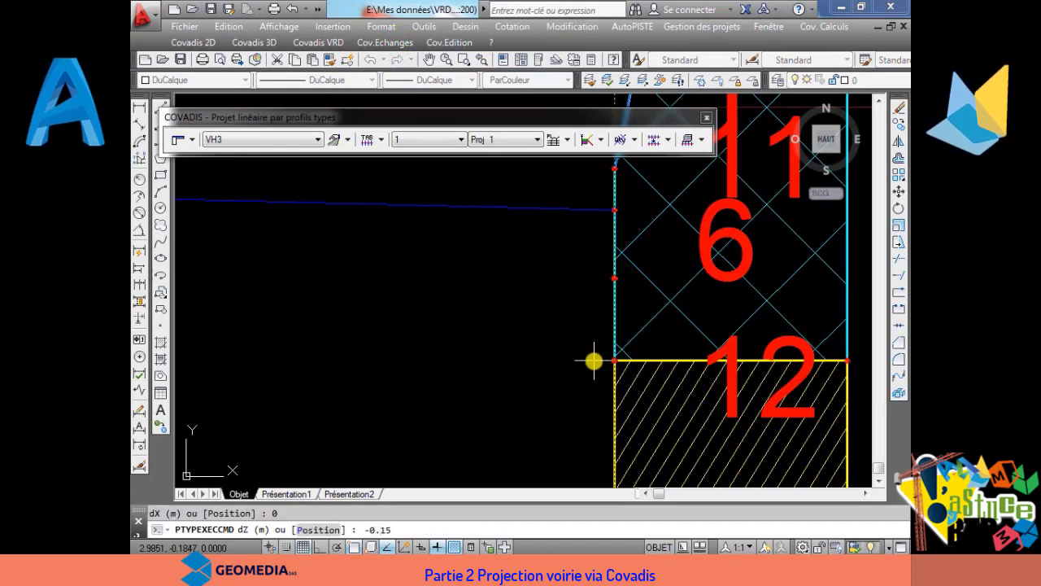
key(Return)
scroll(627, 358, down, 2)
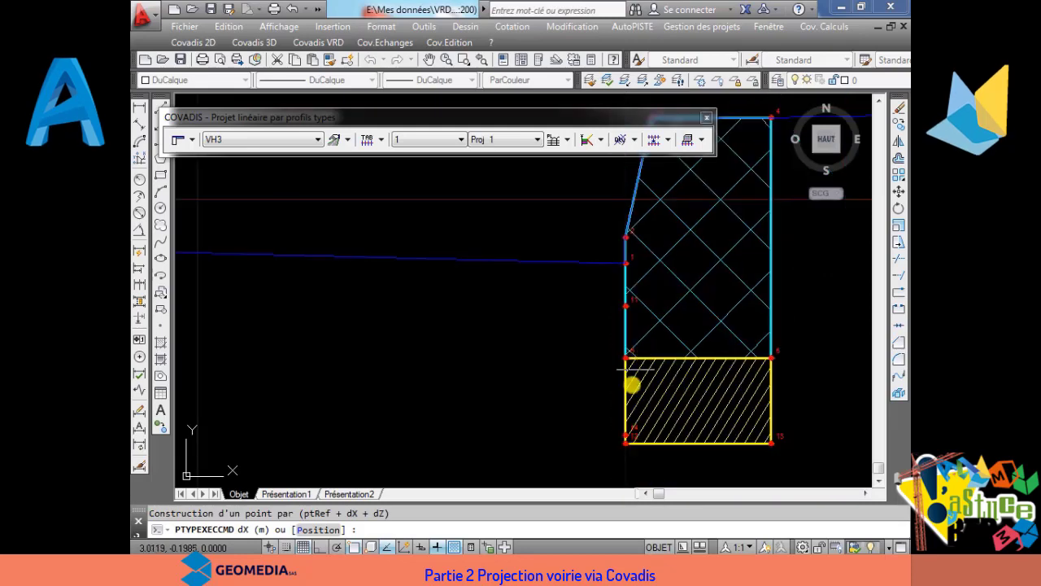
scroll(634, 442, up, 4)
scroll(614, 432, down, 5)
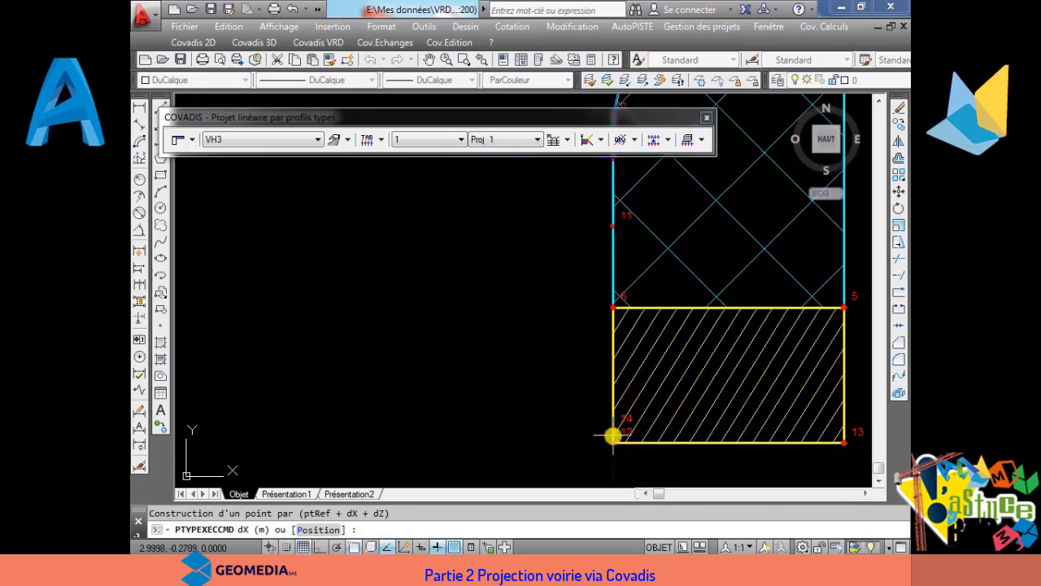
right_click(516, 363)
click(541, 374)
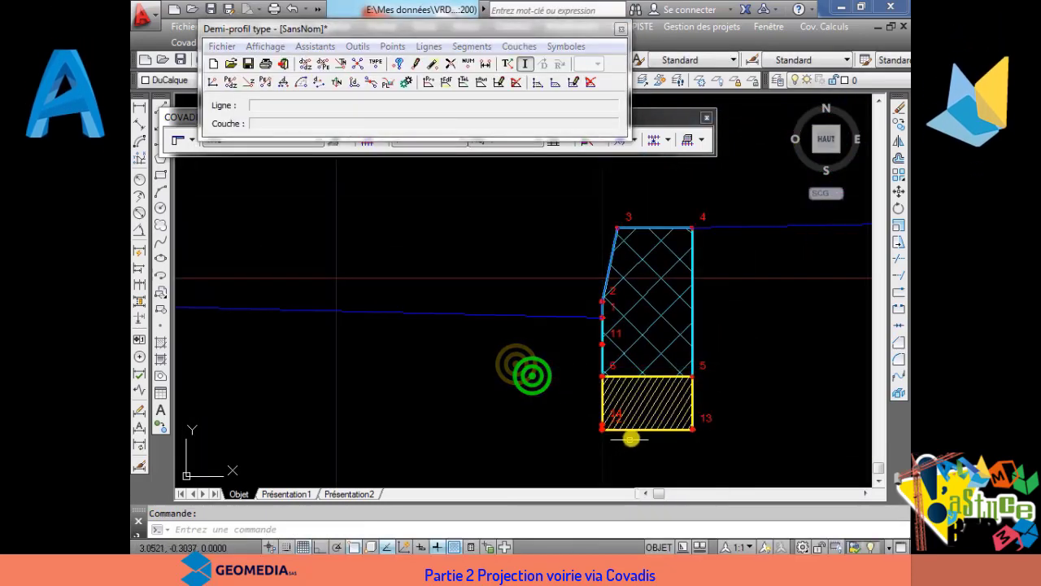
scroll(626, 436, down, 4)
scroll(618, 435, up, 2)
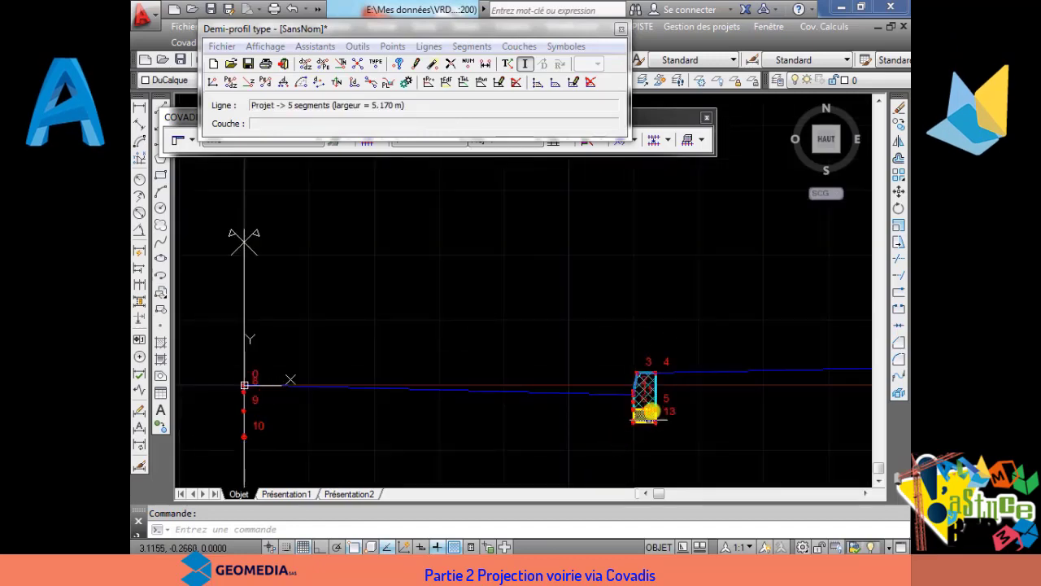
middle_drag(578, 407, 571, 380)
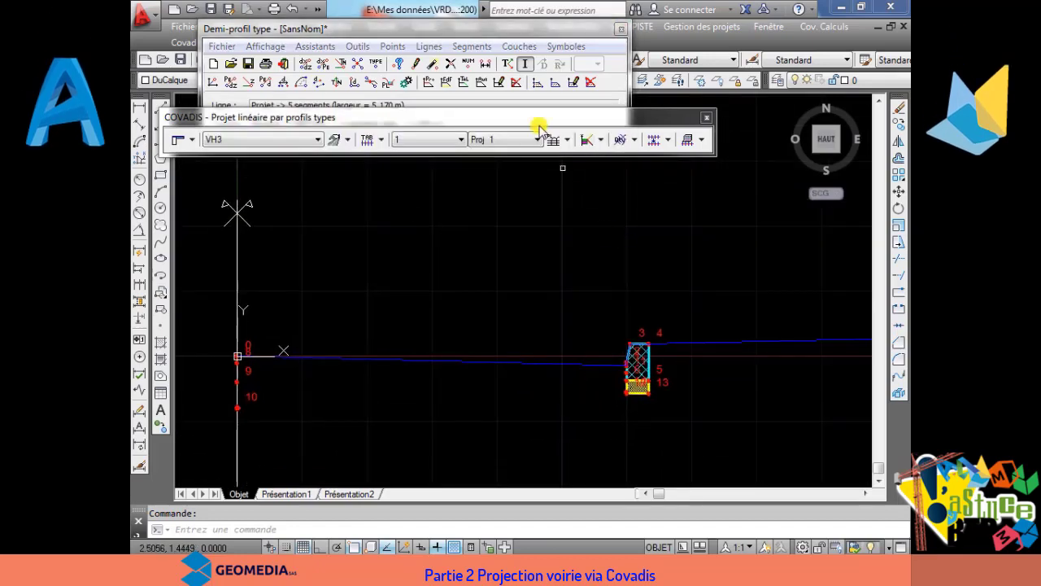
middle_drag(636, 396, 656, 341)
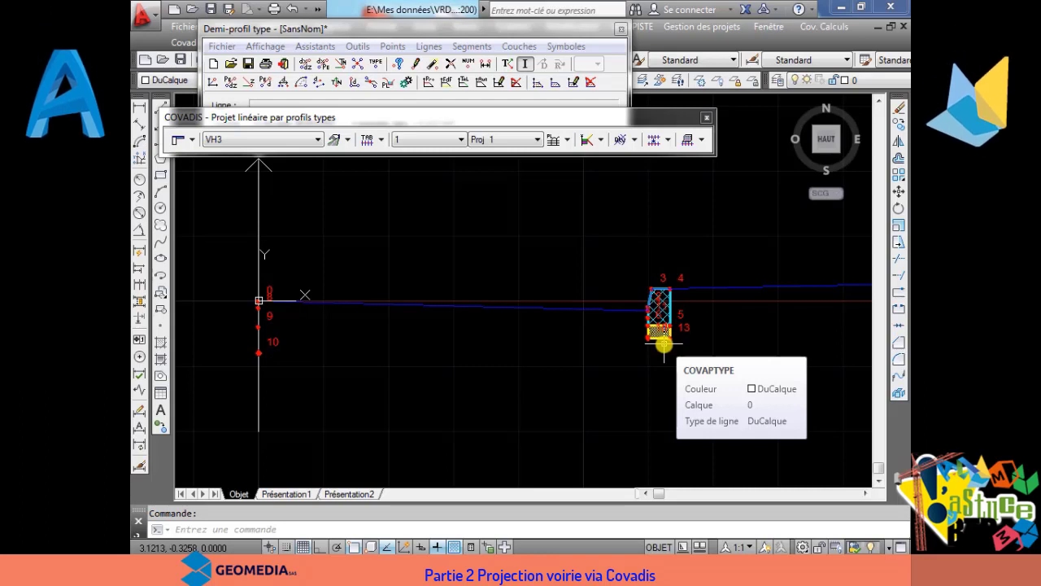
click(380, 33)
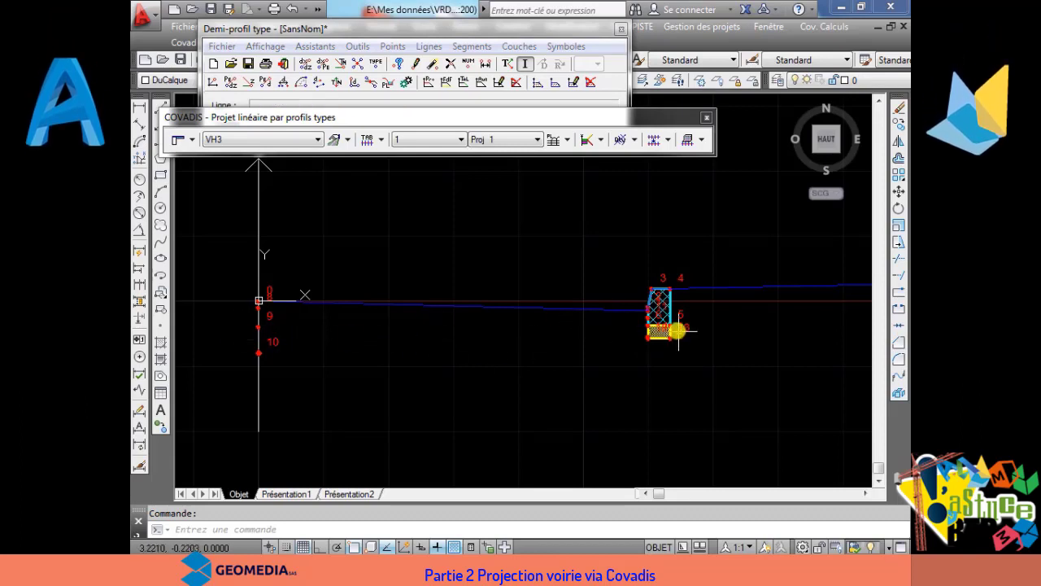
click(443, 64)
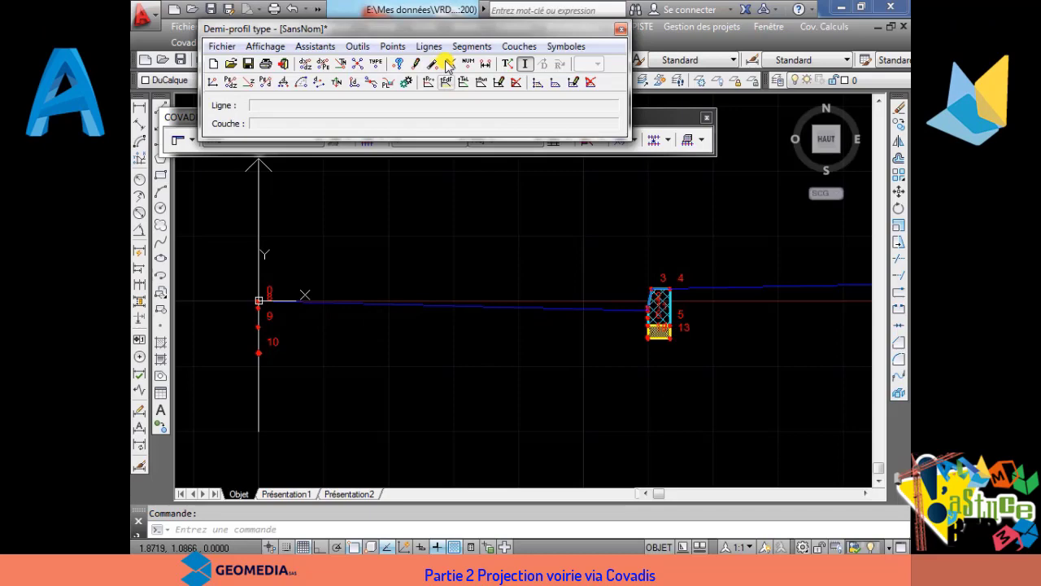
click(398, 46)
click(403, 65)
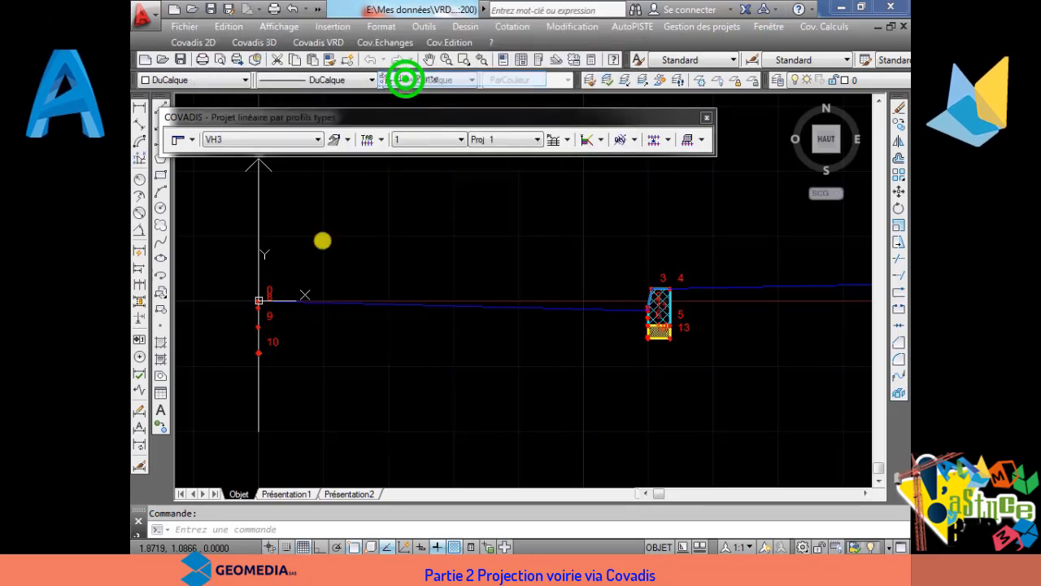
click(258, 354)
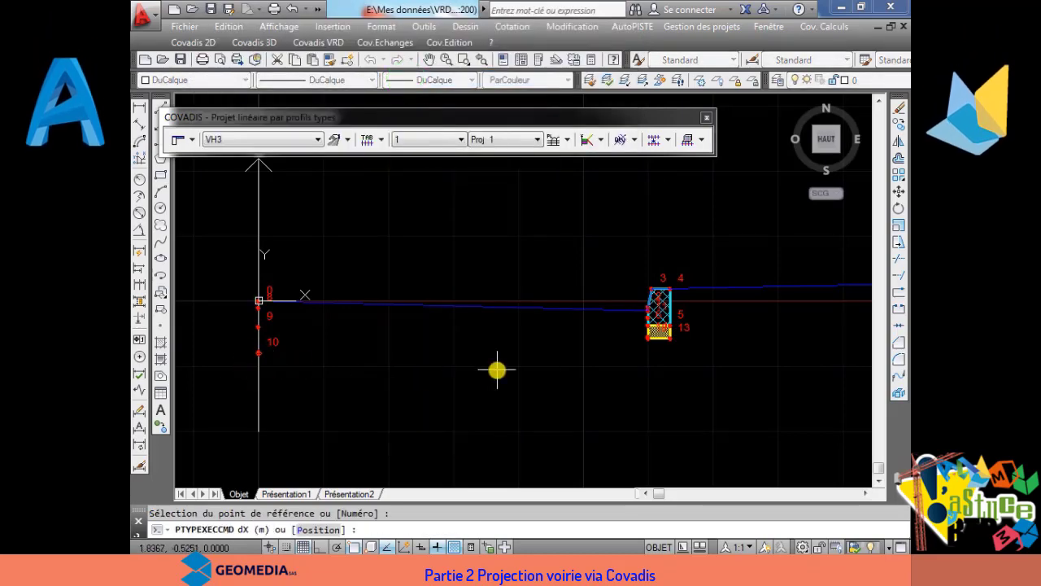
text(3)
key(Return)
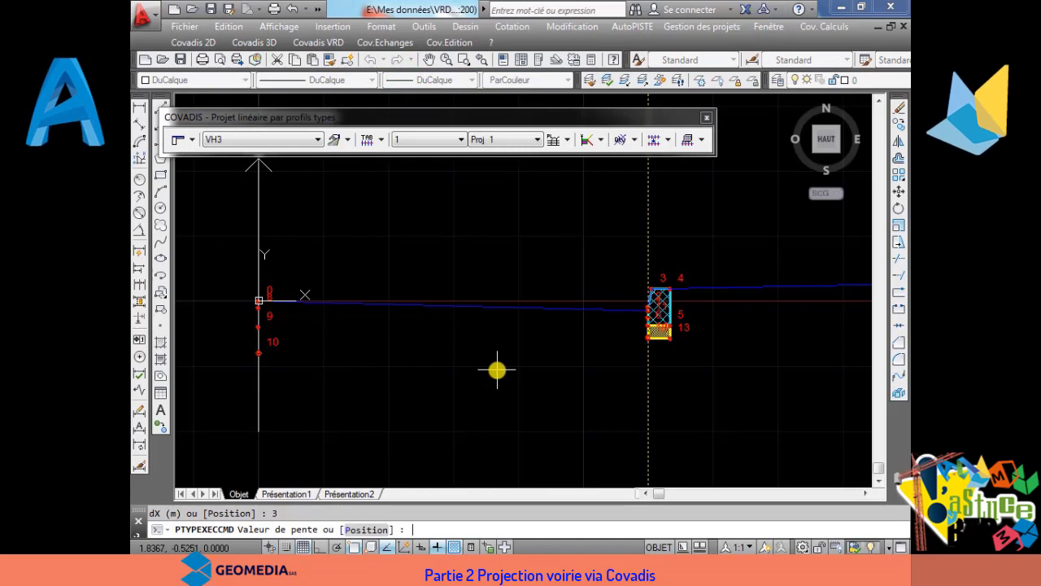
text(-)
key(Return)
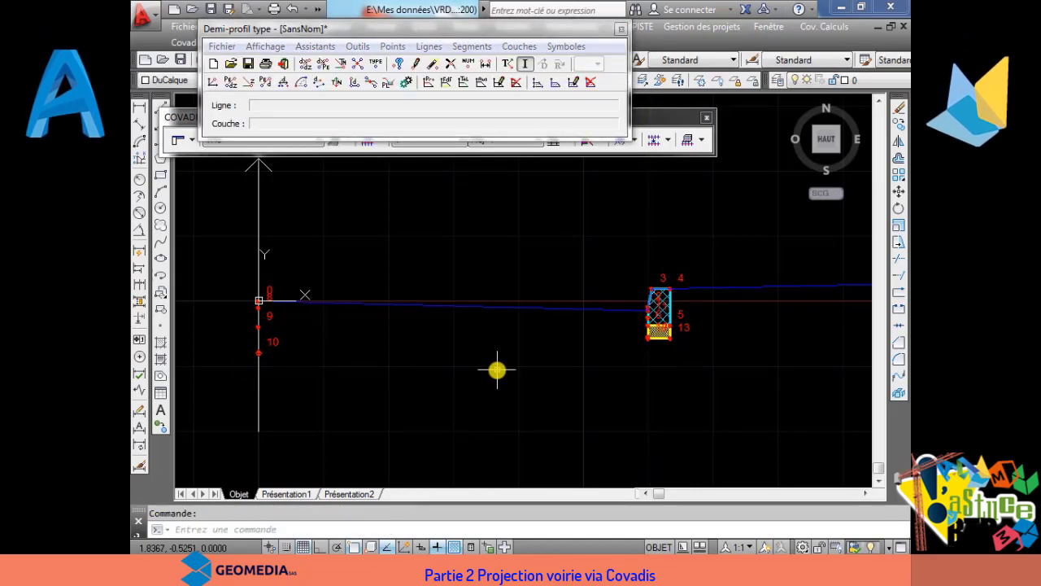
Step: Try to construct a dX - dZ point from point 10 on the axis with dX 3.17 m and dZ -2.5%
click(389, 45)
click(391, 57)
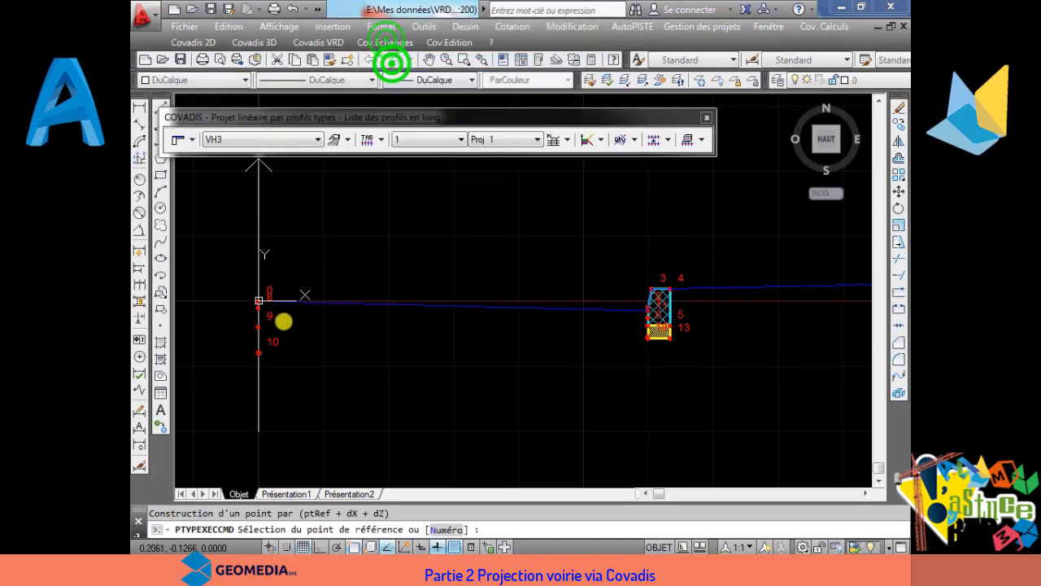
click(262, 348)
text(3)
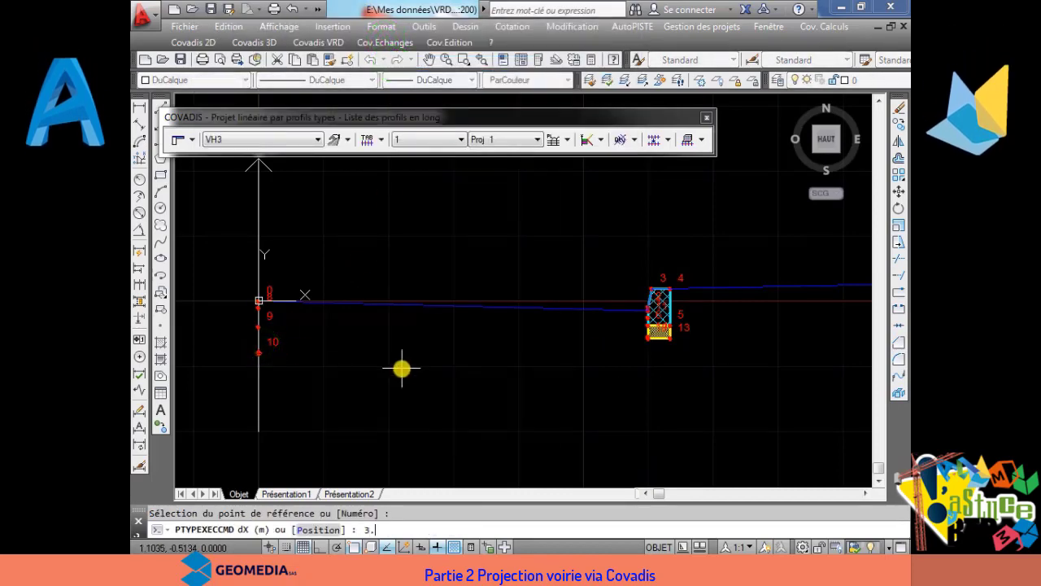
text(.17)
key(Return)
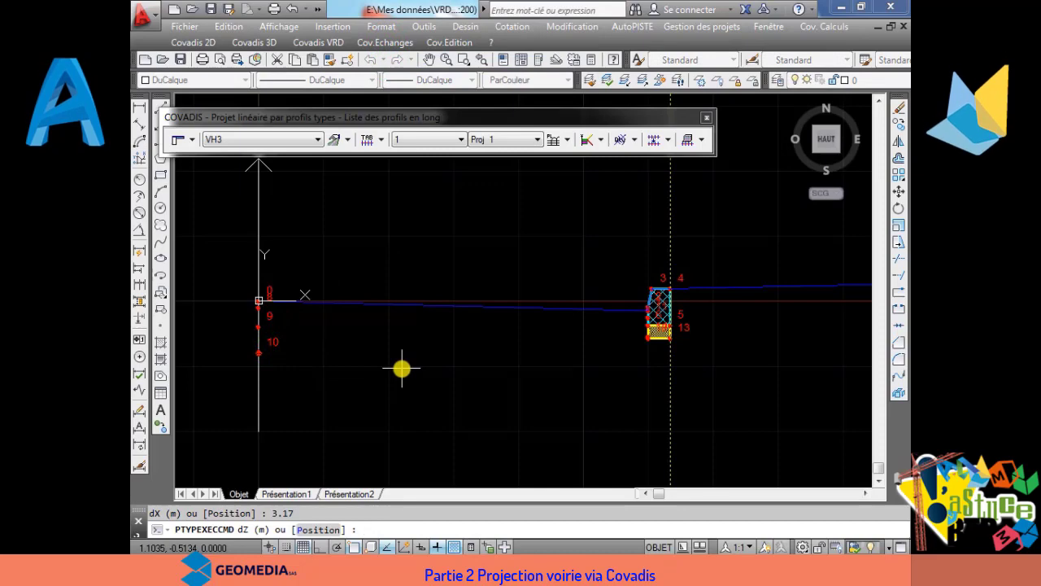
text(-2.5%)
key(Return)
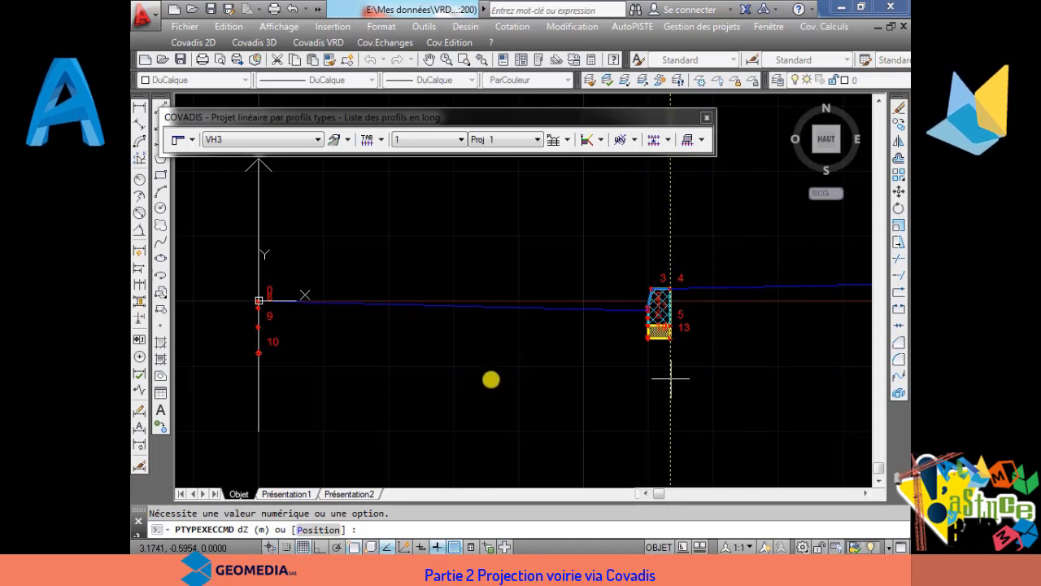
key(Escape)
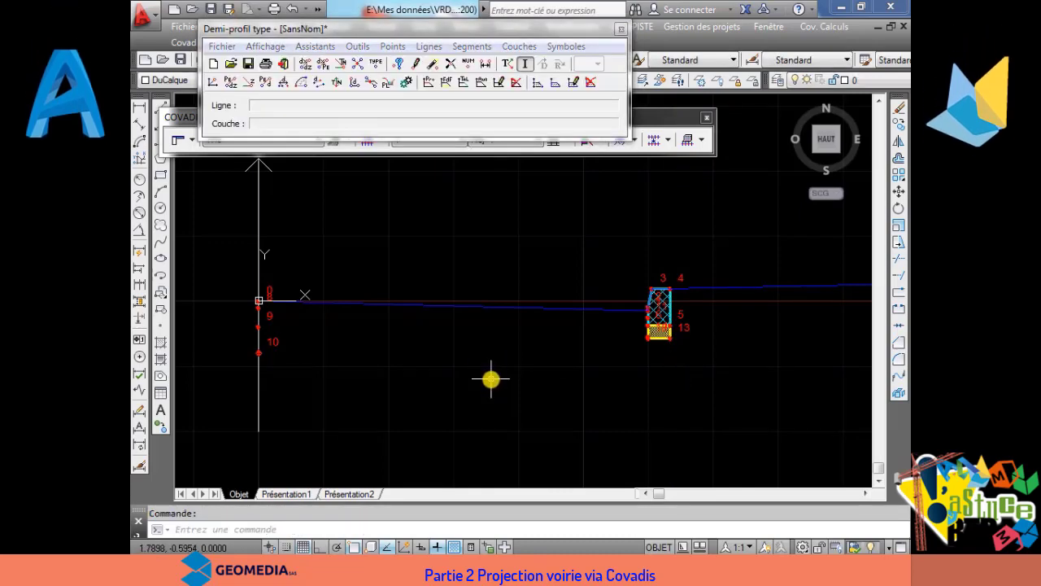
Step: Construct a dX - Pente point from point 10 on the axis with dX 3.17 m and slope -2.08
click(393, 46)
click(412, 78)
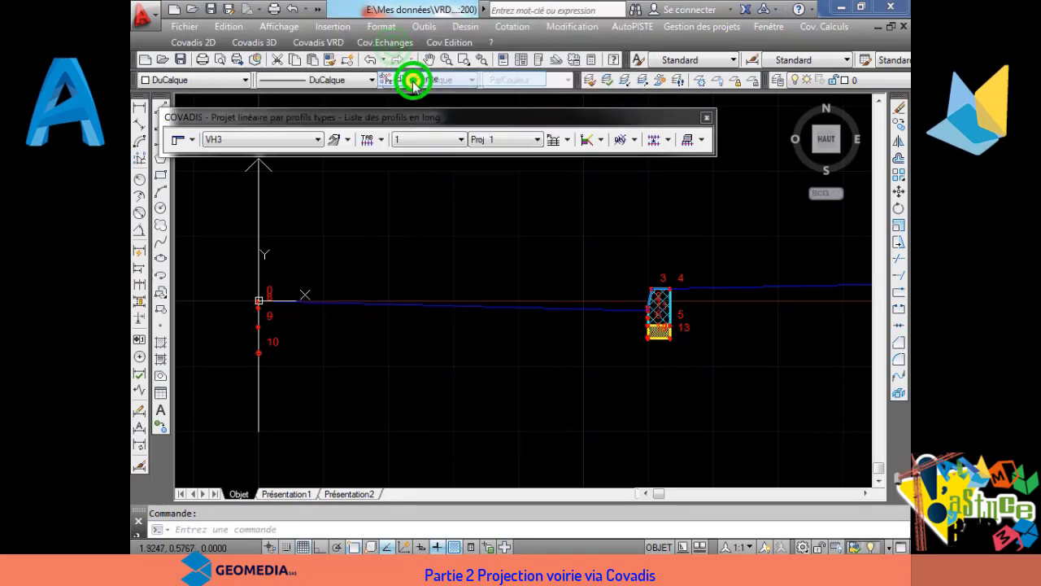
click(258, 356)
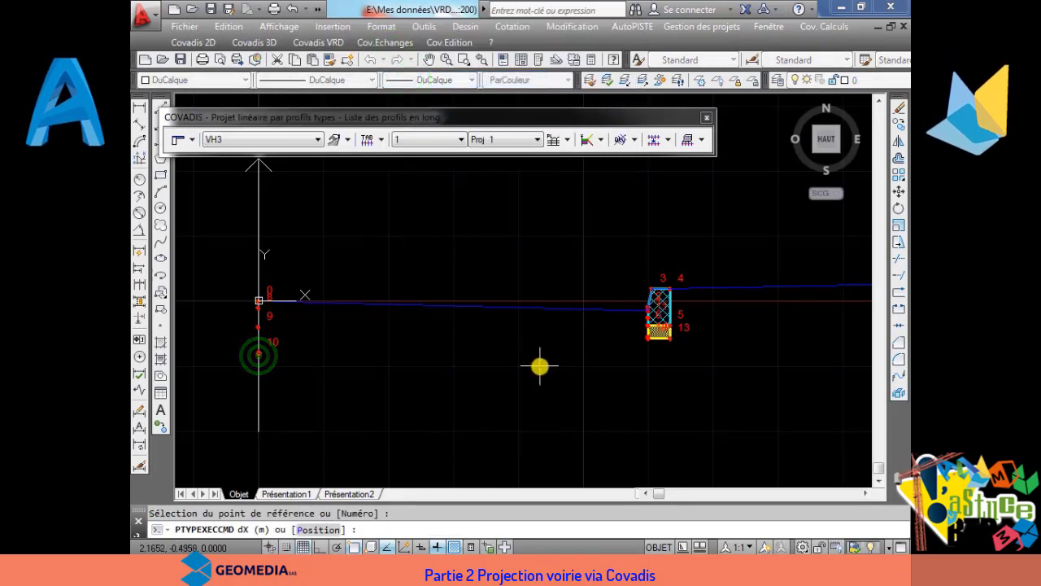
text(3)
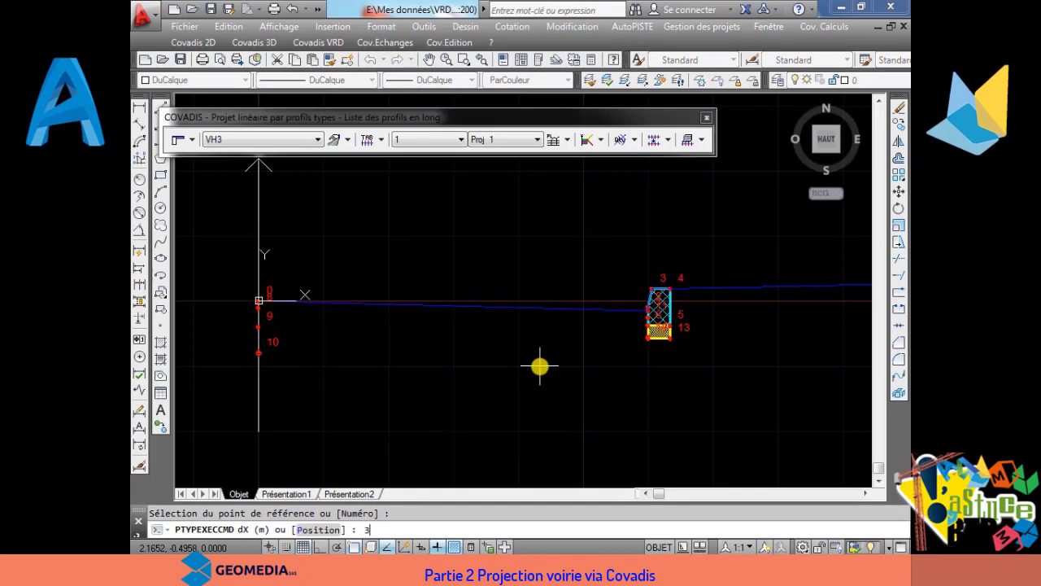
text(.17)
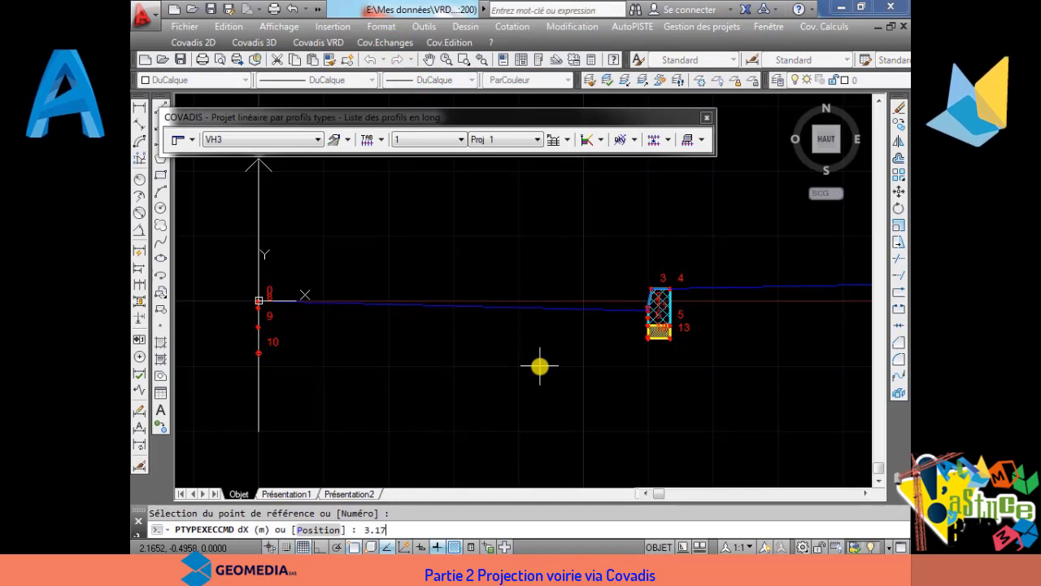
key(Return)
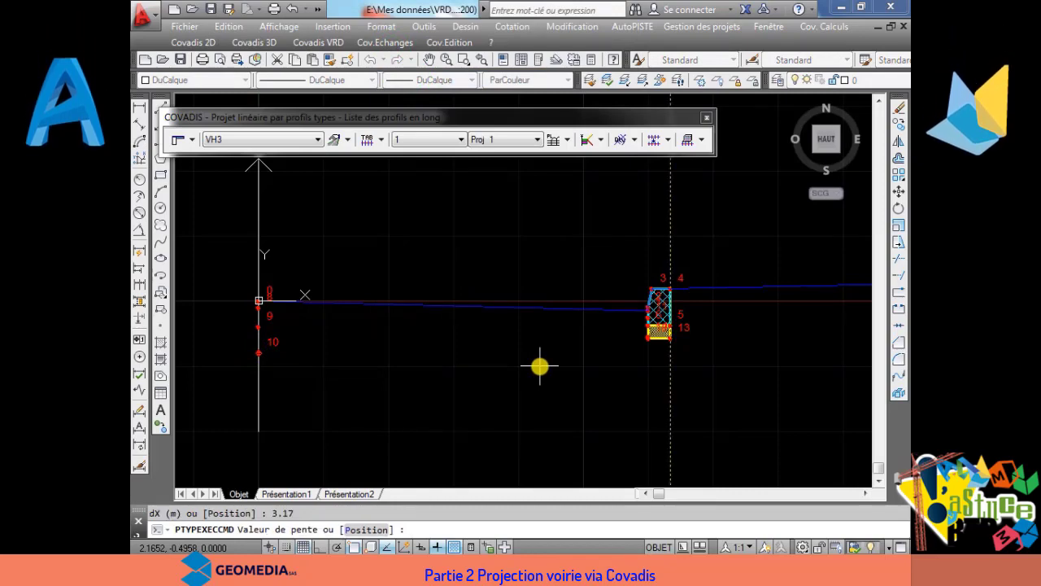
text(-)
text(2.)
text(08)
key(Return)
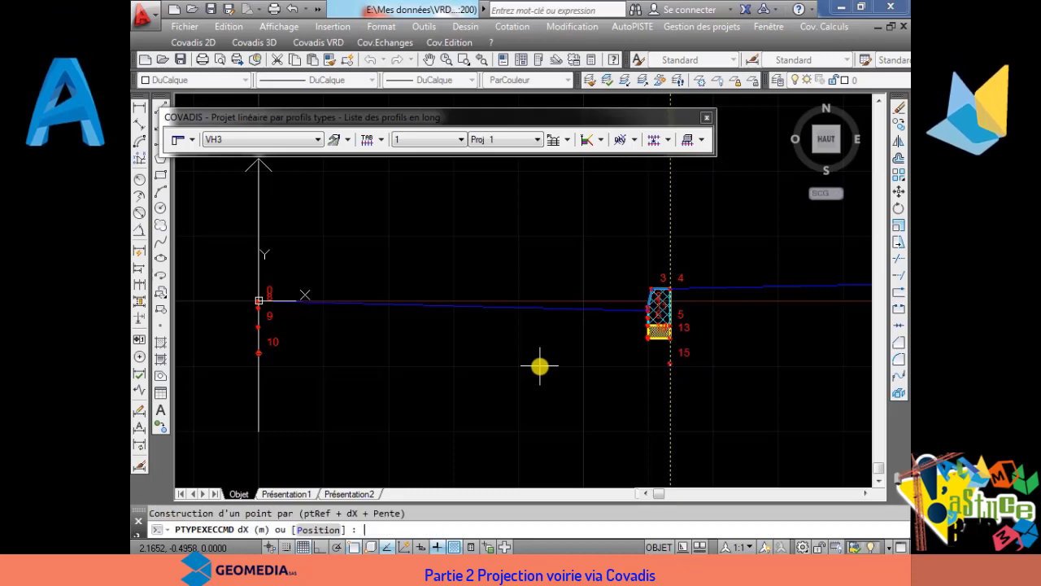
right_click(540, 367)
click(553, 375)
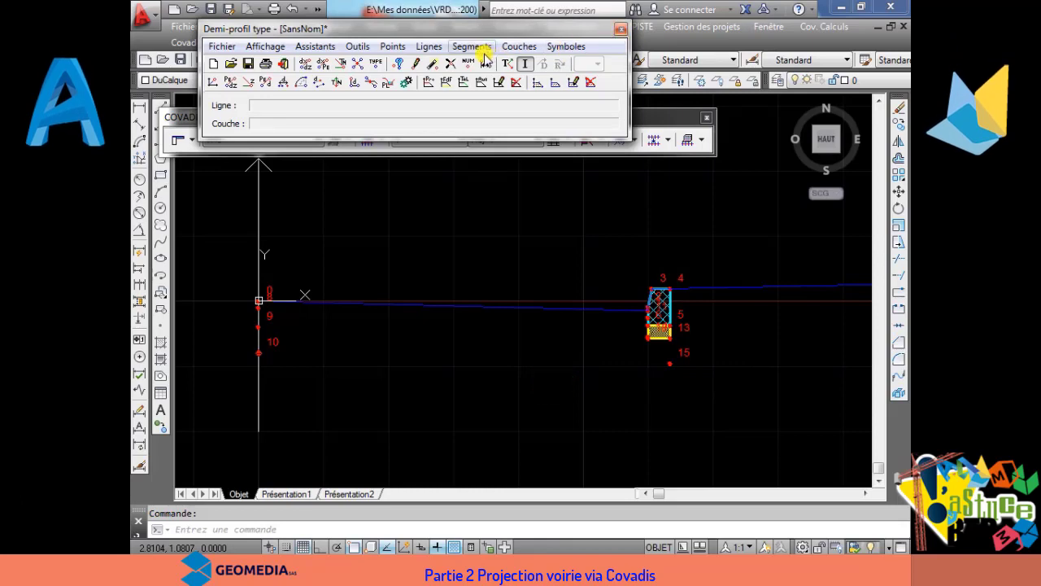
click(437, 48)
click(460, 22)
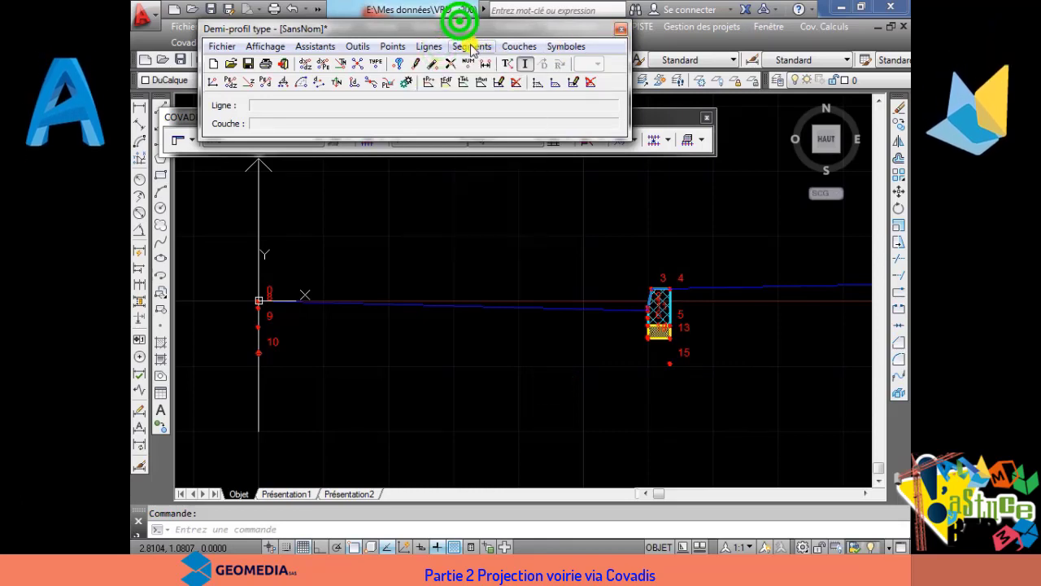
click(503, 46)
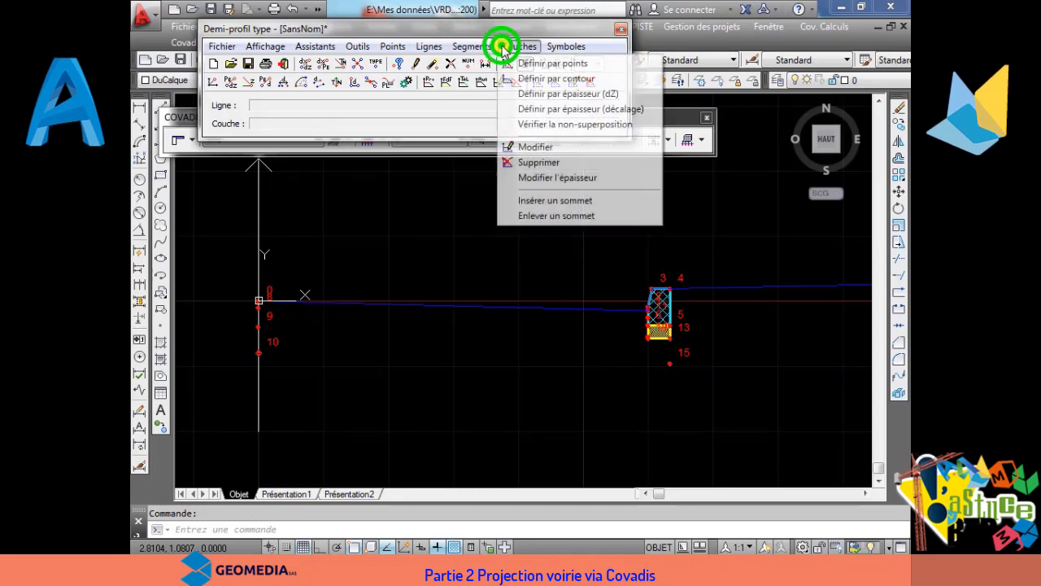
click(531, 64)
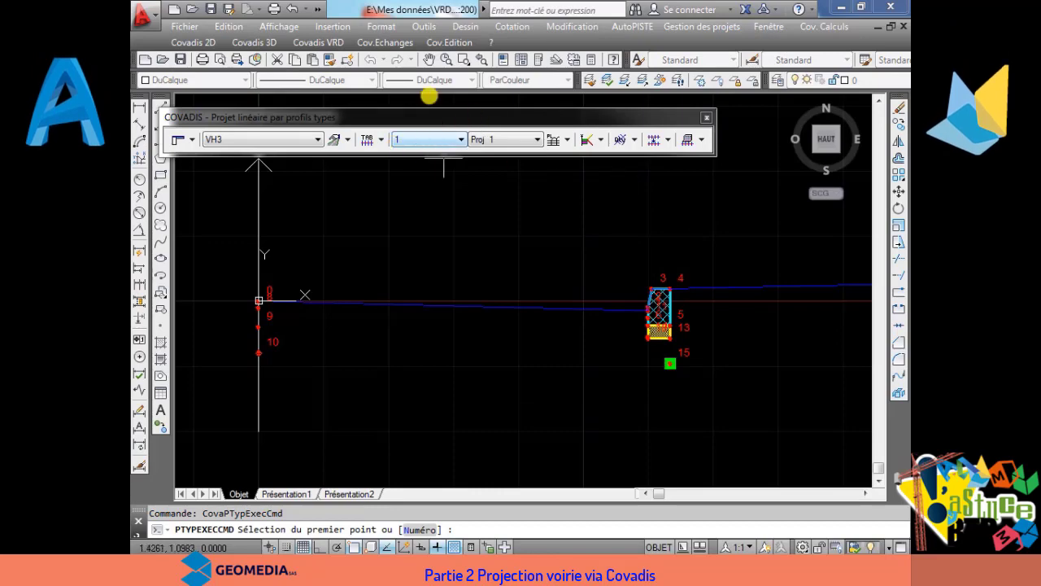
key(Escape)
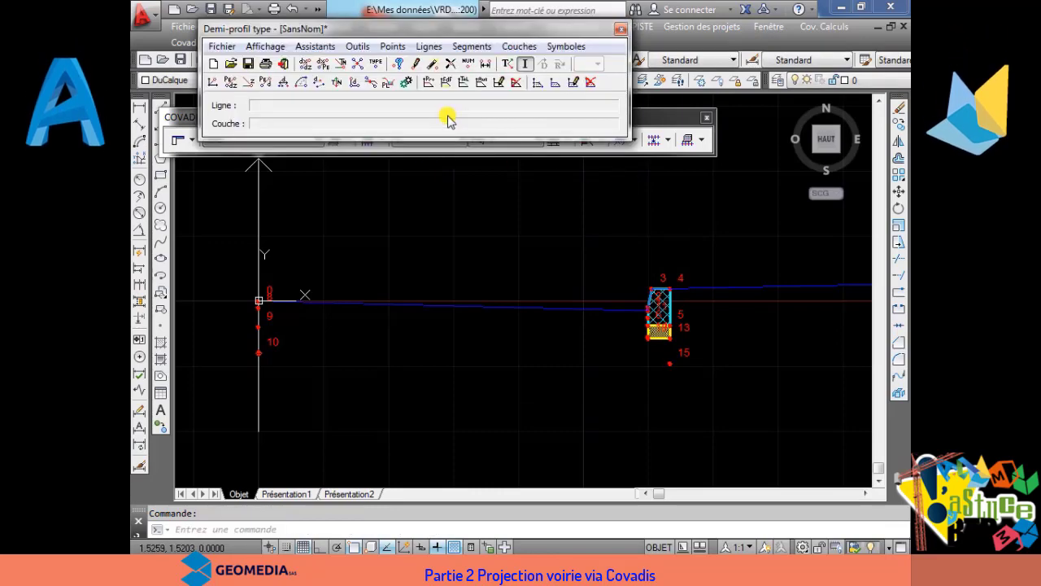
Step: Construct a dX - dZ point from point 15 beneath the kerb bedding, with dX 0
click(395, 47)
click(410, 64)
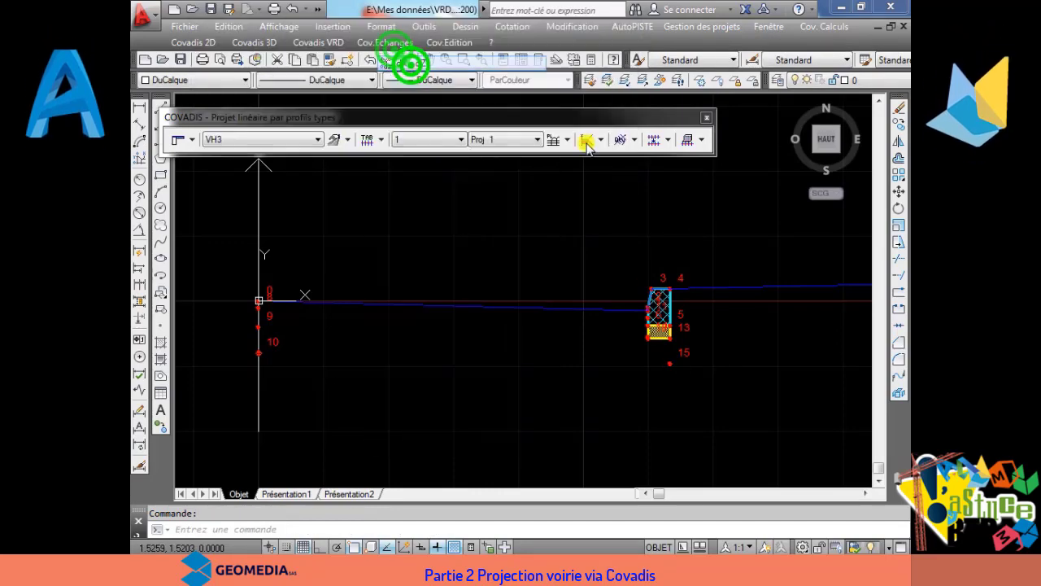
click(670, 368)
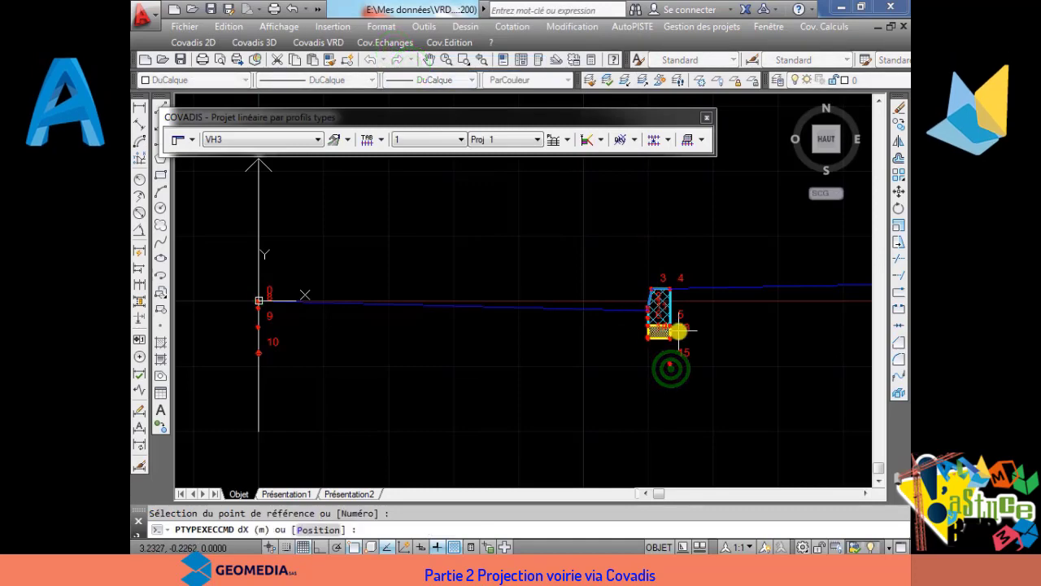
text(0)
key(Return)
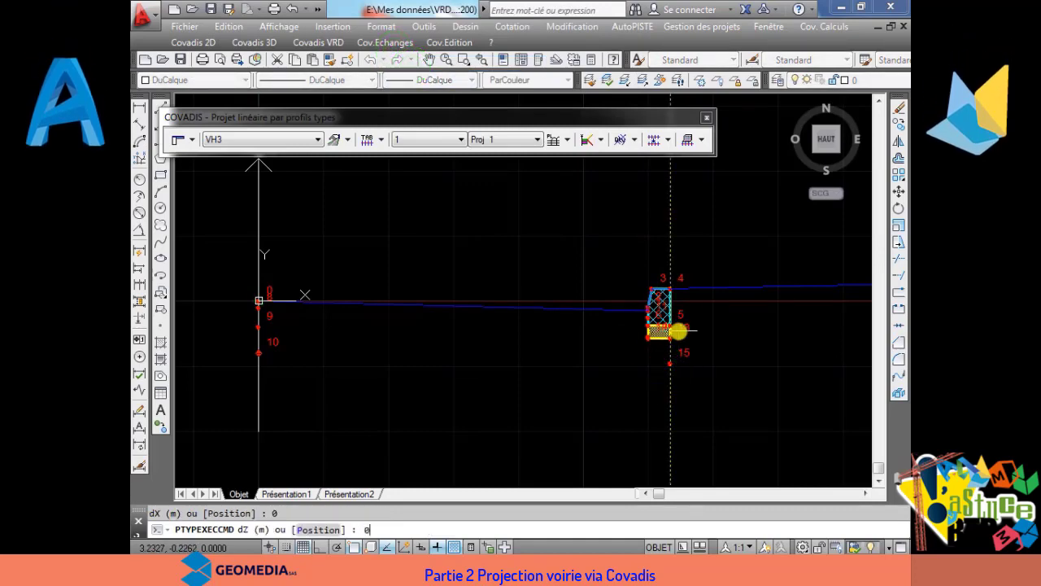
key(Return)
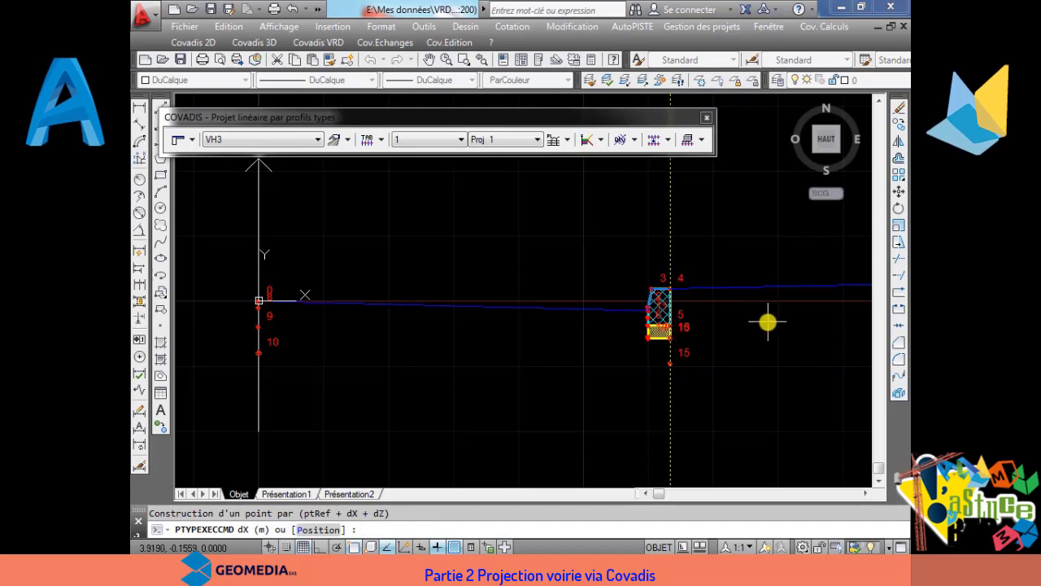
scroll(699, 332, up, 10)
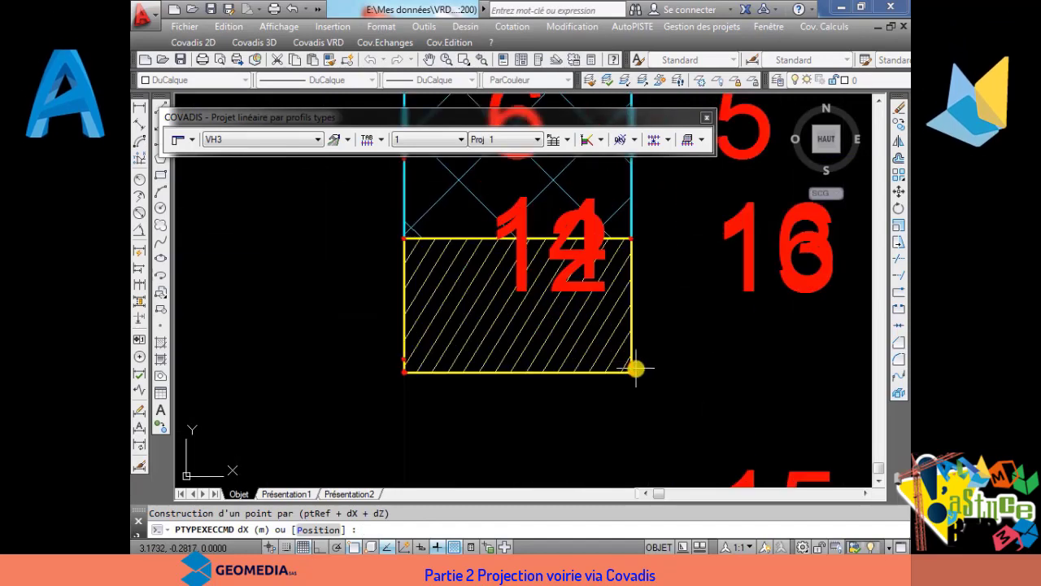
right_click(677, 317)
scroll(686, 320, down, 6)
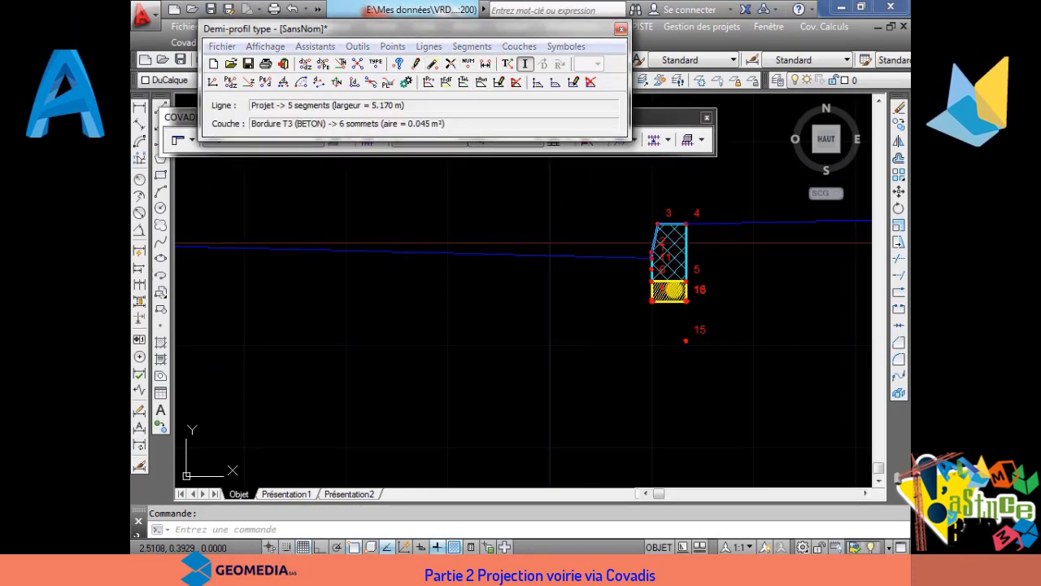
scroll(687, 293, up, 4)
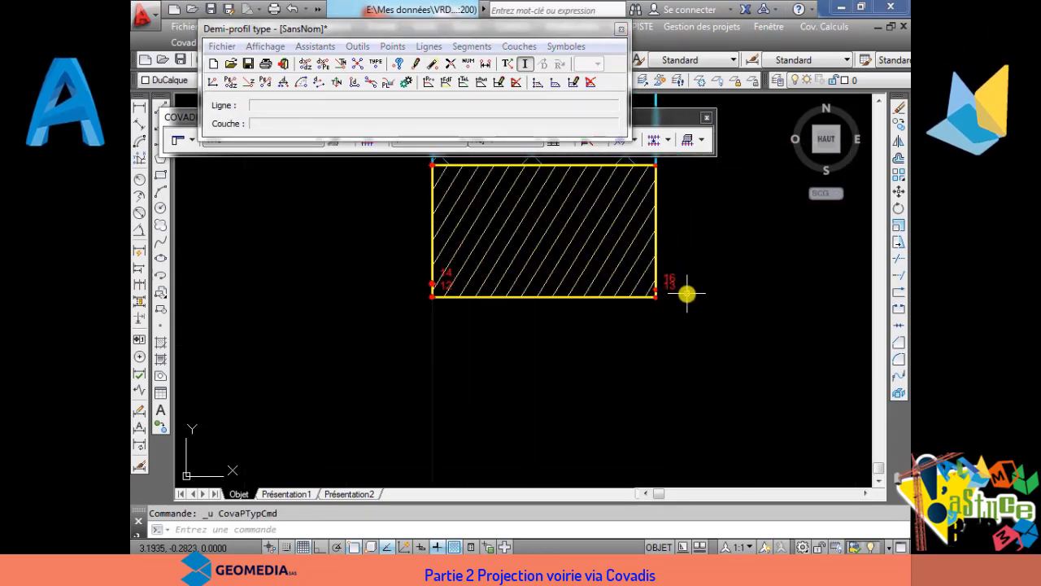
Step: Delete point 16 near the lower outer corner of the kerb bedding
click(686, 234)
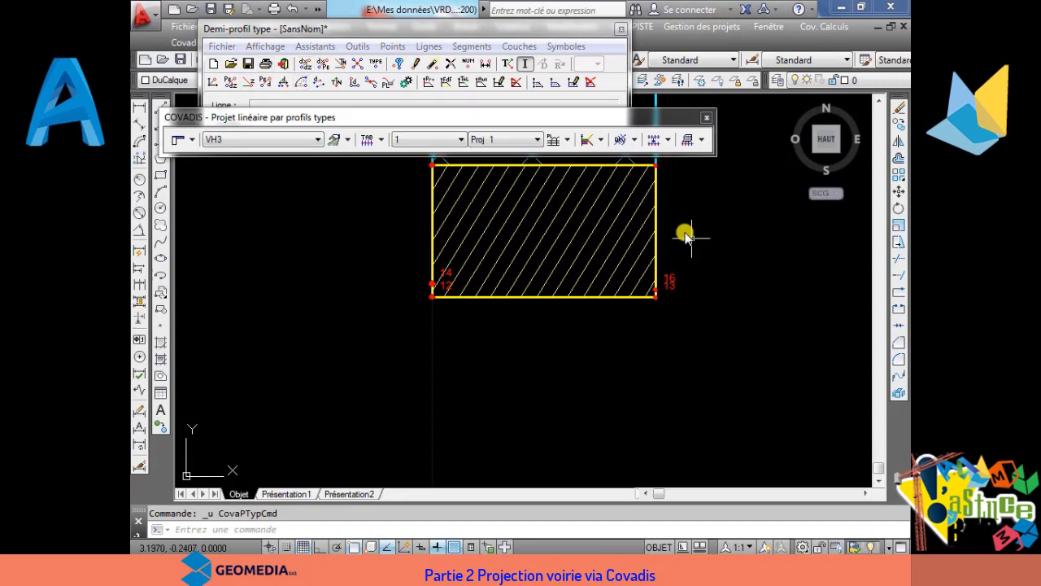
click(418, 42)
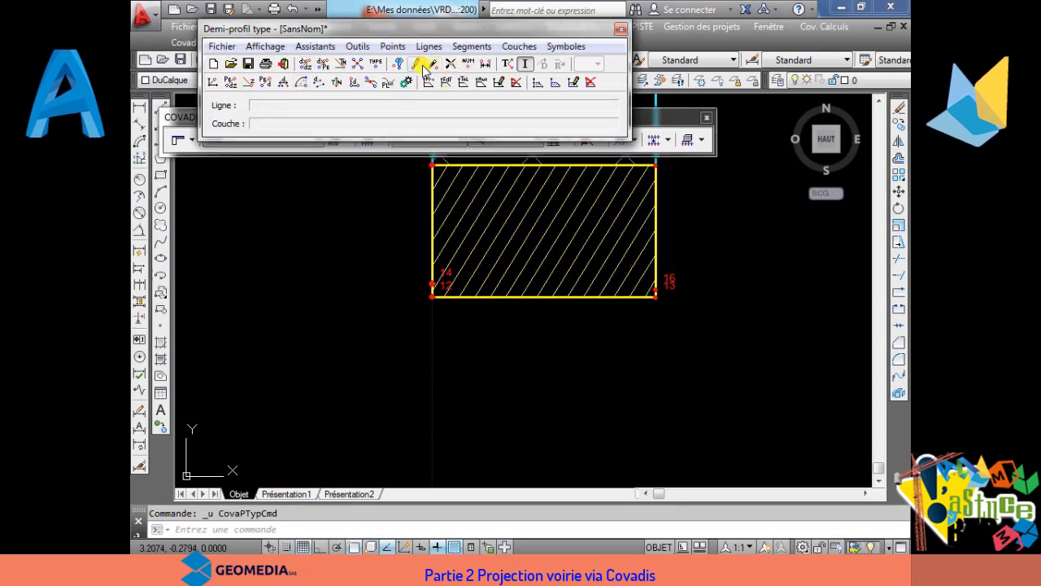
click(453, 65)
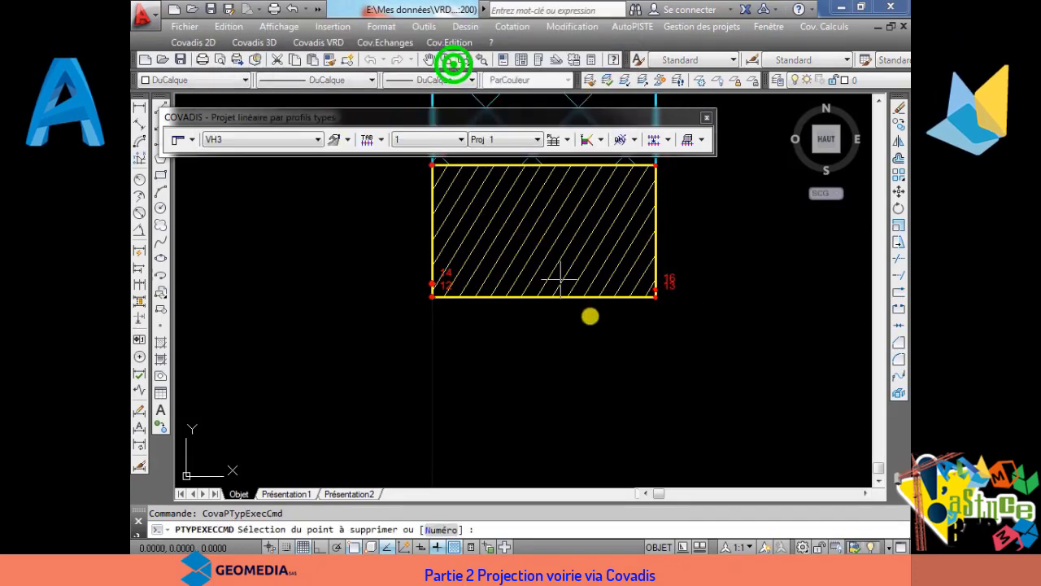
click(657, 290)
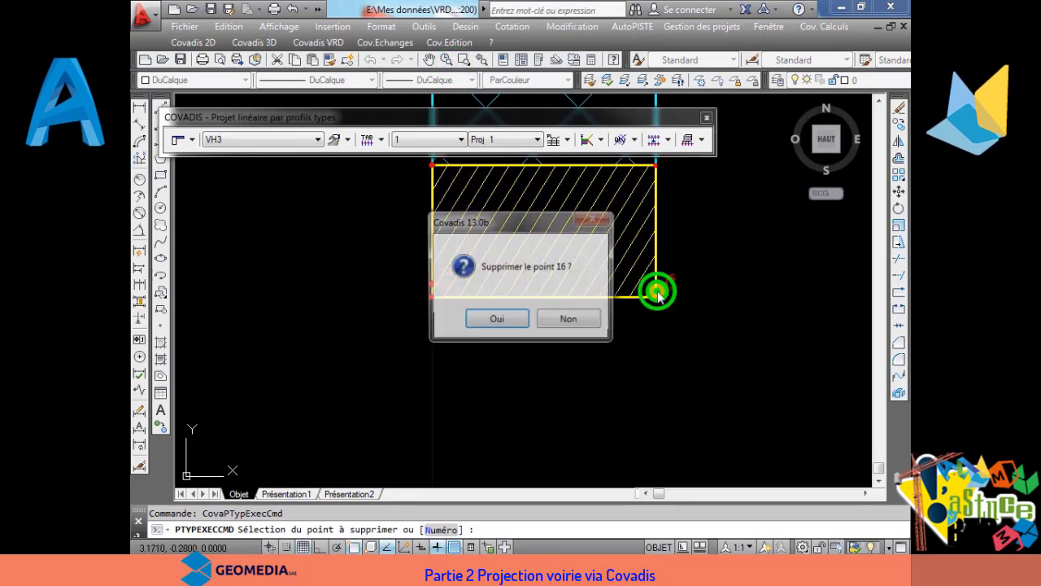
click(499, 318)
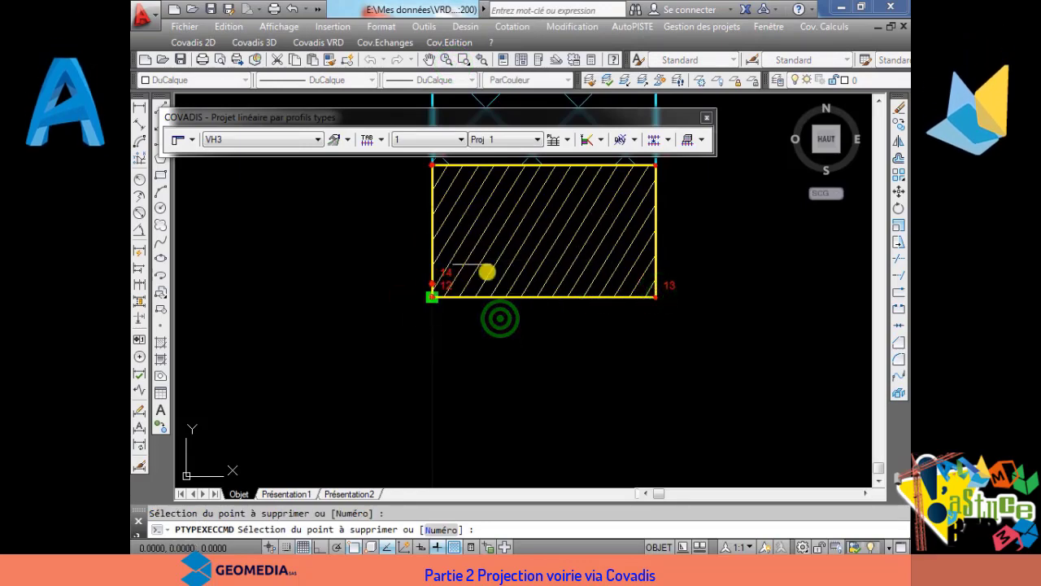
scroll(504, 280, down, 5)
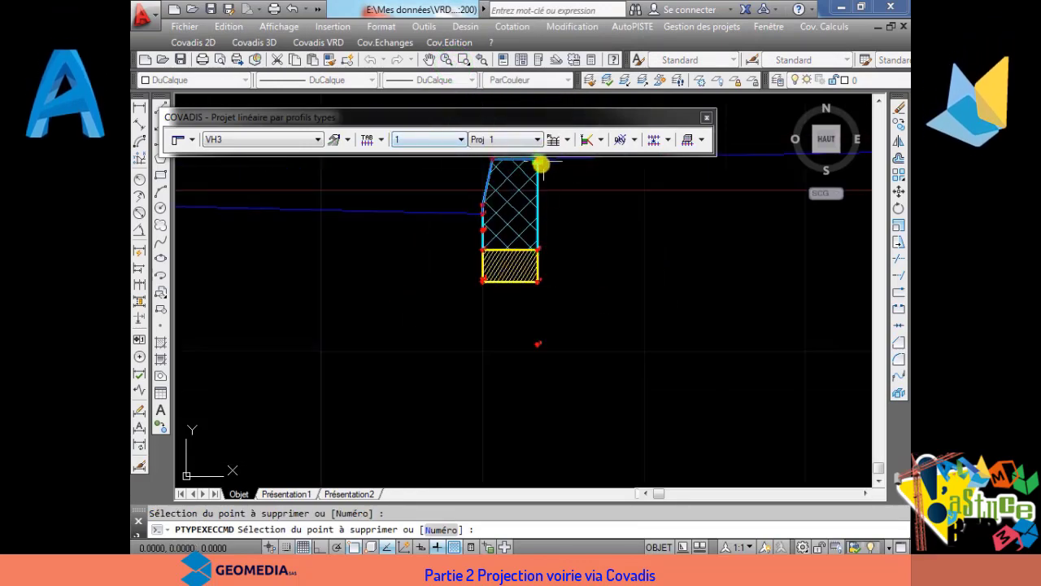
middle_drag(616, 260, 732, 247)
scroll(698, 223, down, 2)
scroll(698, 223, down, 2)
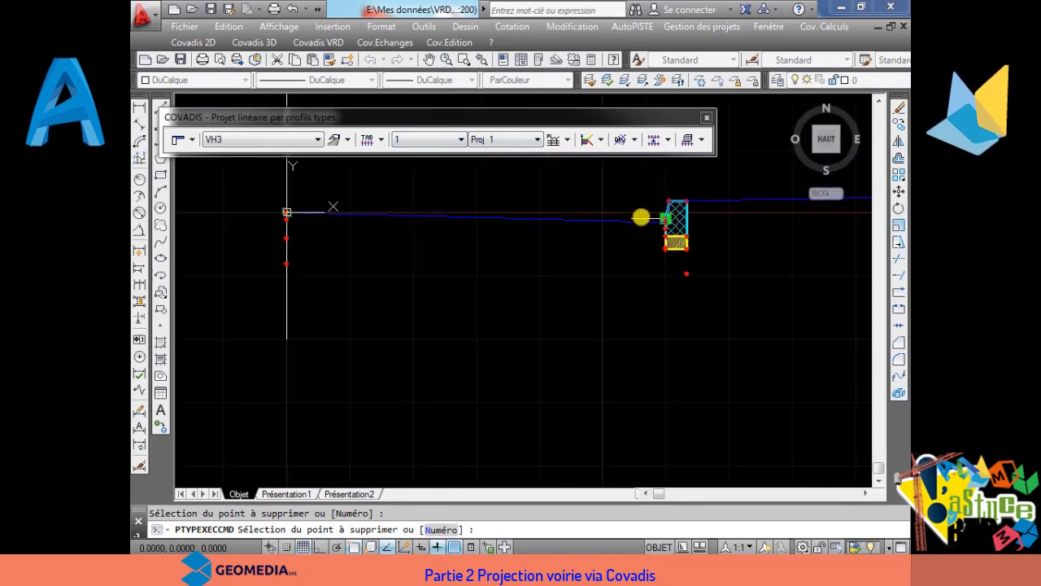
right_click(585, 207)
click(594, 212)
Step: Define a material layer by points 10, 15, 13, 12 and 9, from the axis to beneath the kerb bedding
click(513, 47)
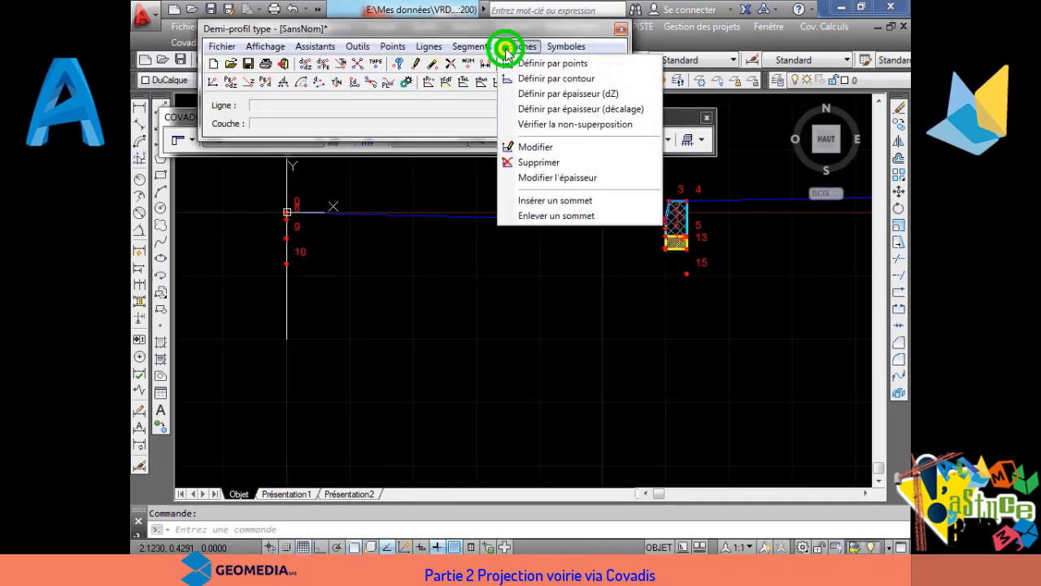
click(527, 64)
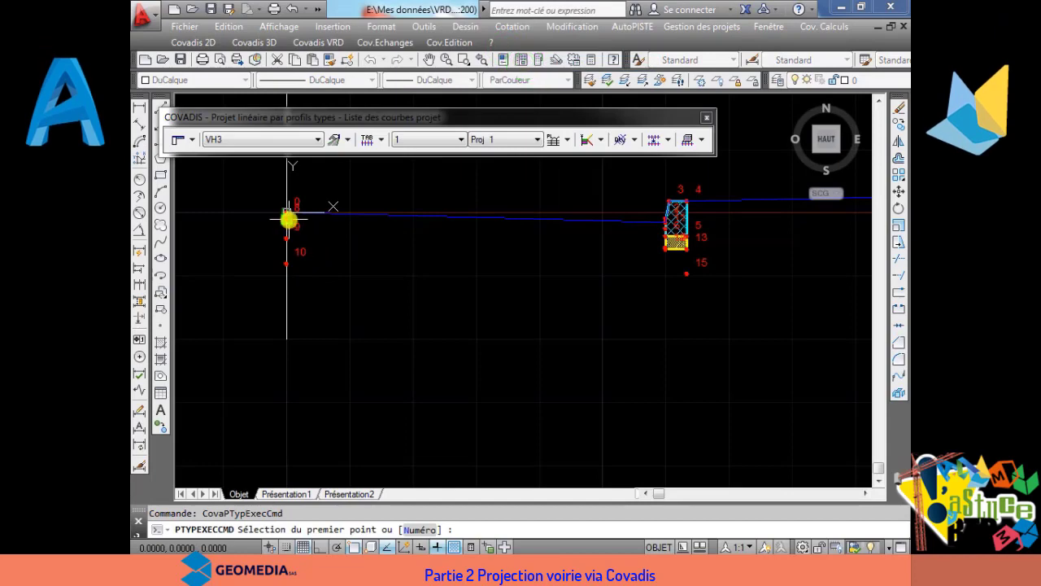
click(289, 266)
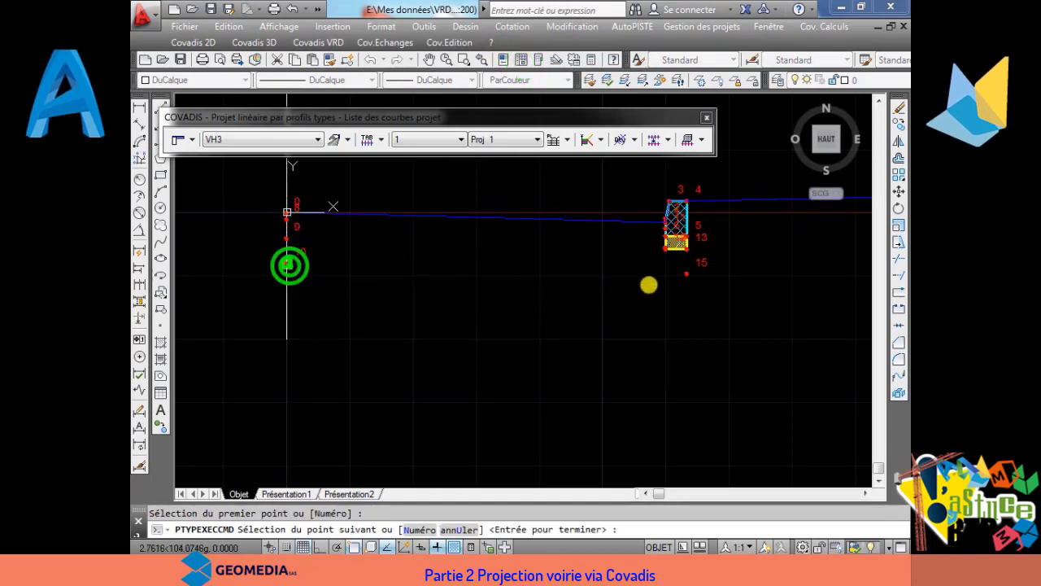
click(686, 277)
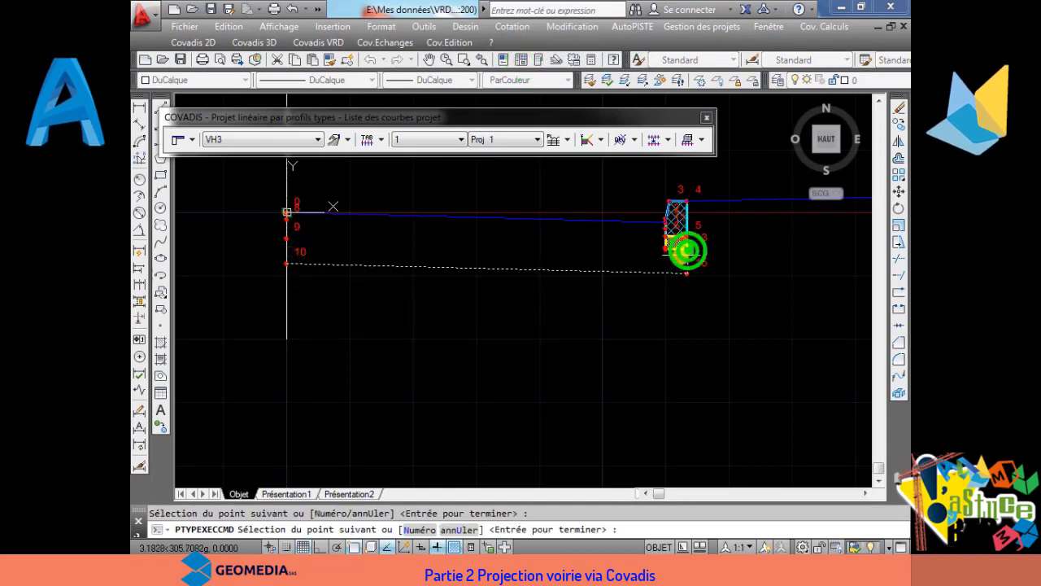
scroll(686, 253, up, 5)
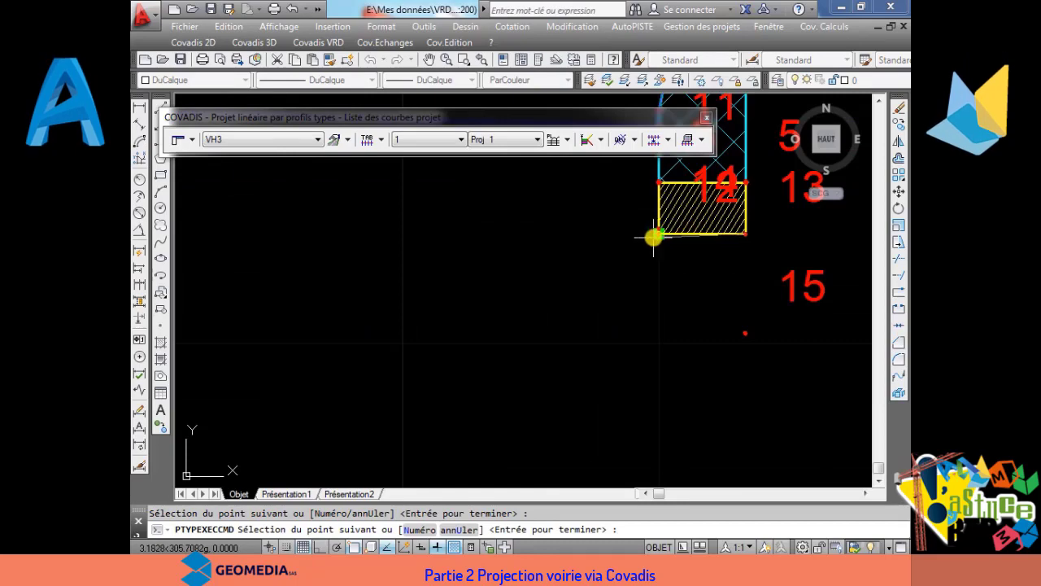
click(660, 236)
scroll(516, 253, down, 5)
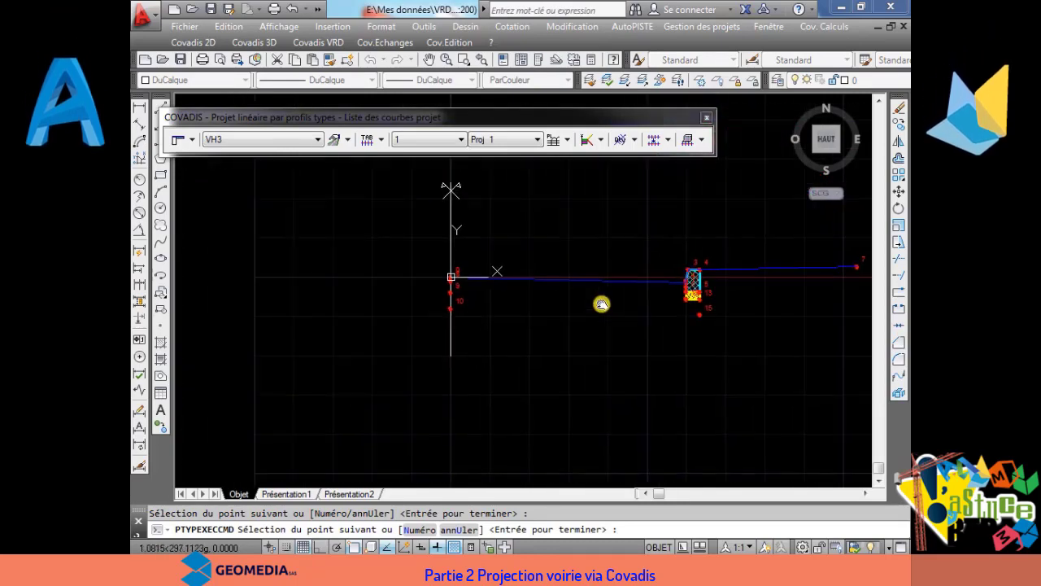
scroll(461, 292, up, 3)
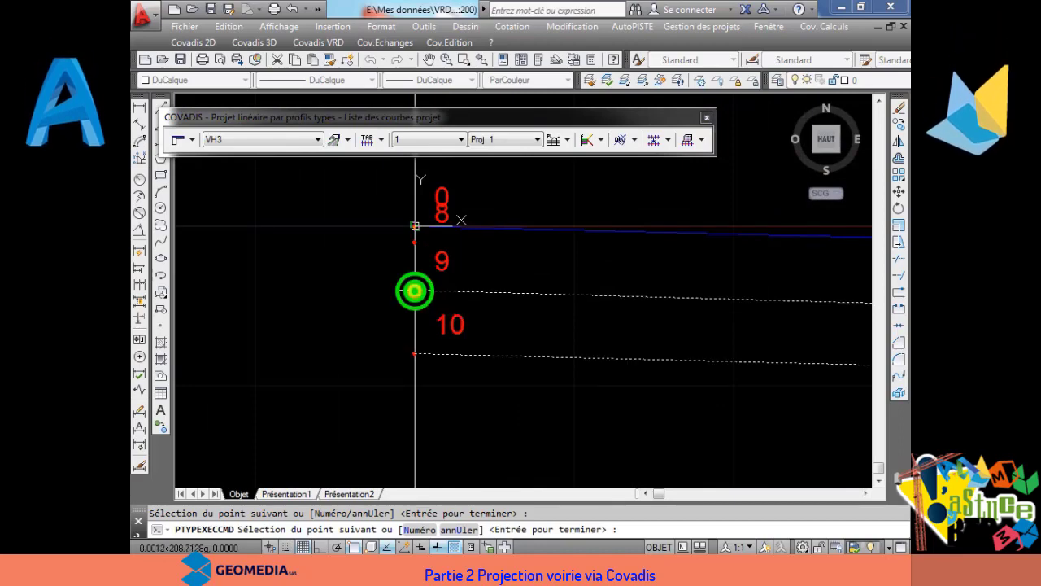
click(415, 355)
right_click(415, 355)
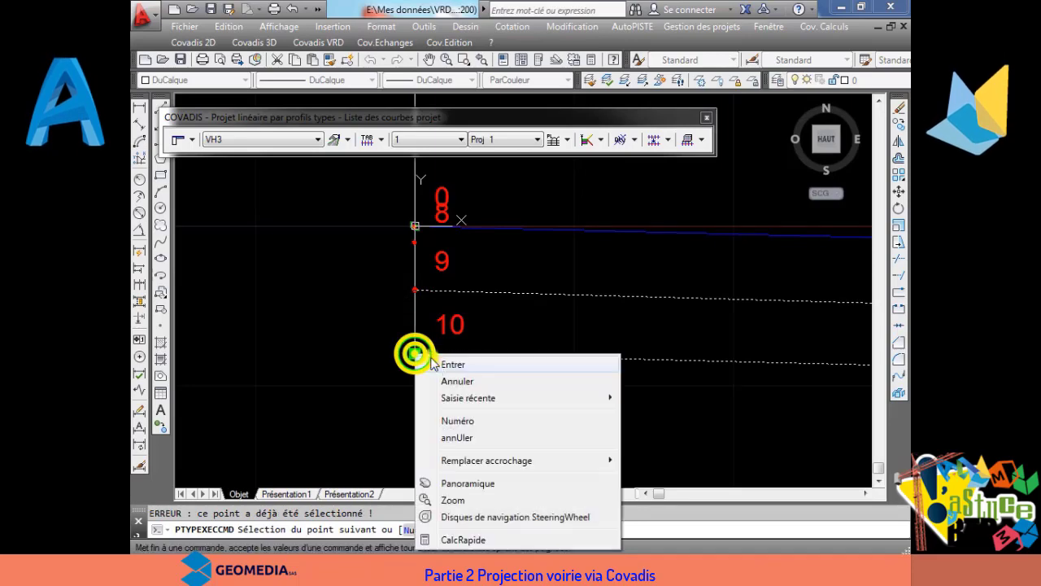
click(440, 366)
Step: Name the new layer Chaussée_FONDATION, chosen from the layers of the other typical profiles
click(605, 163)
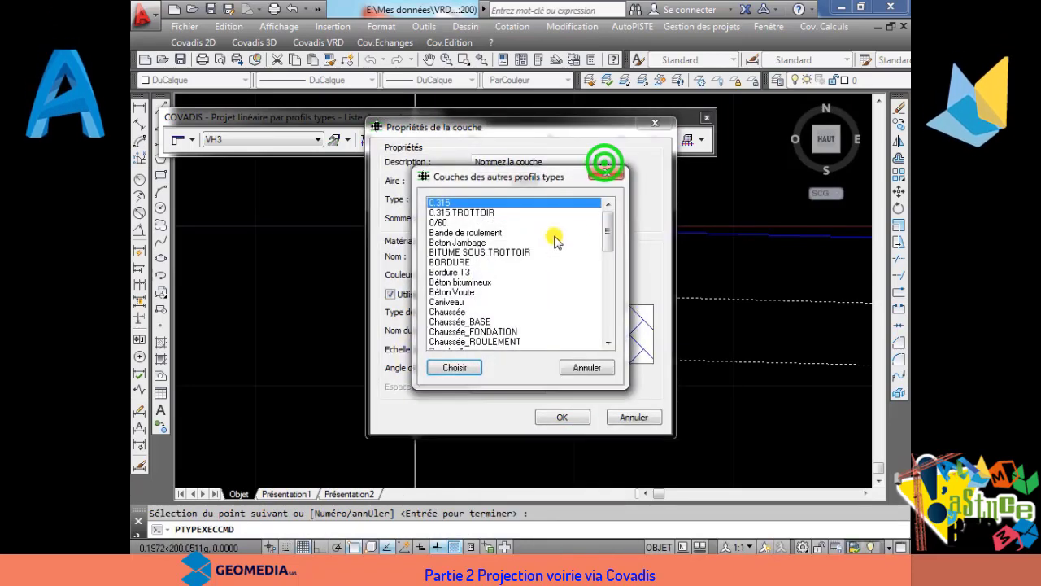
drag(608, 229, 616, 254)
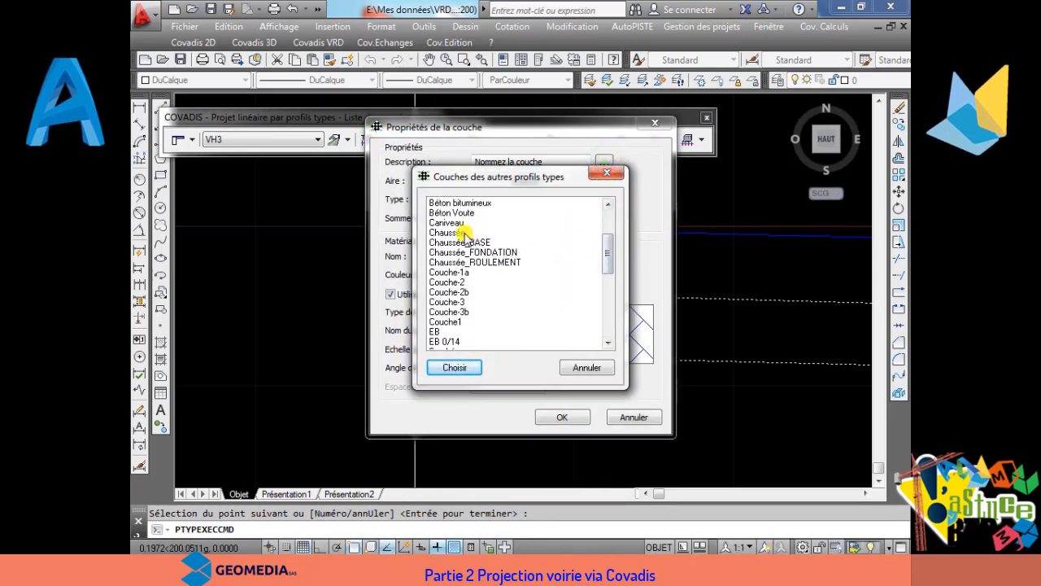
click(454, 252)
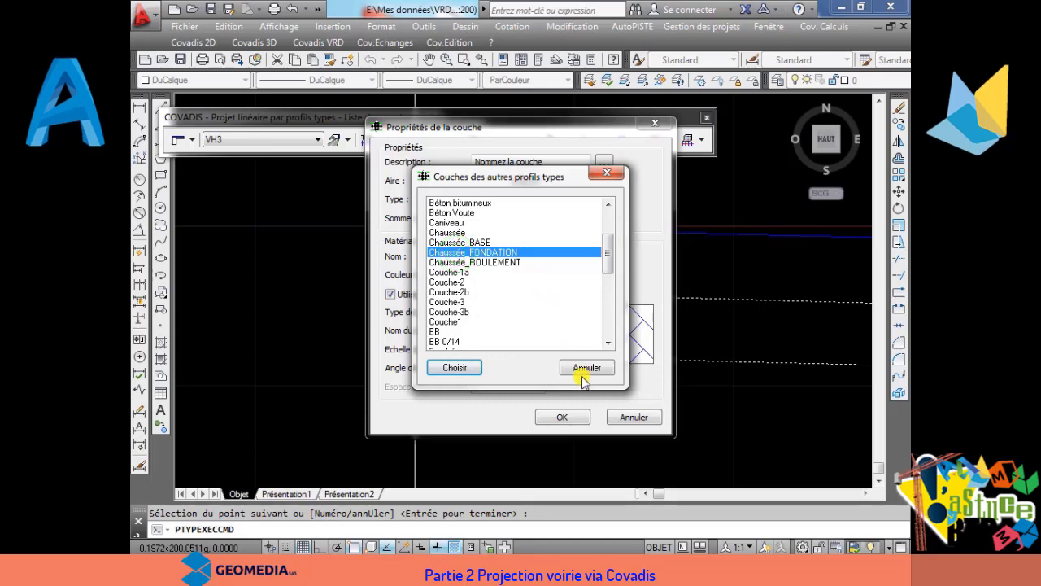
click(462, 370)
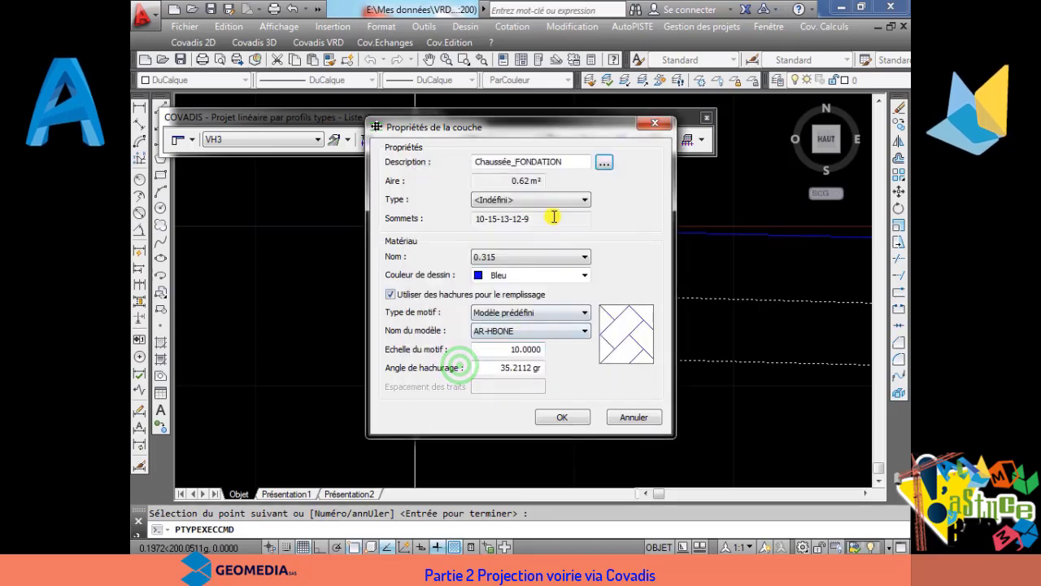
Step: Set the foundation layer's type to Chaussée and its material to GNT
click(553, 201)
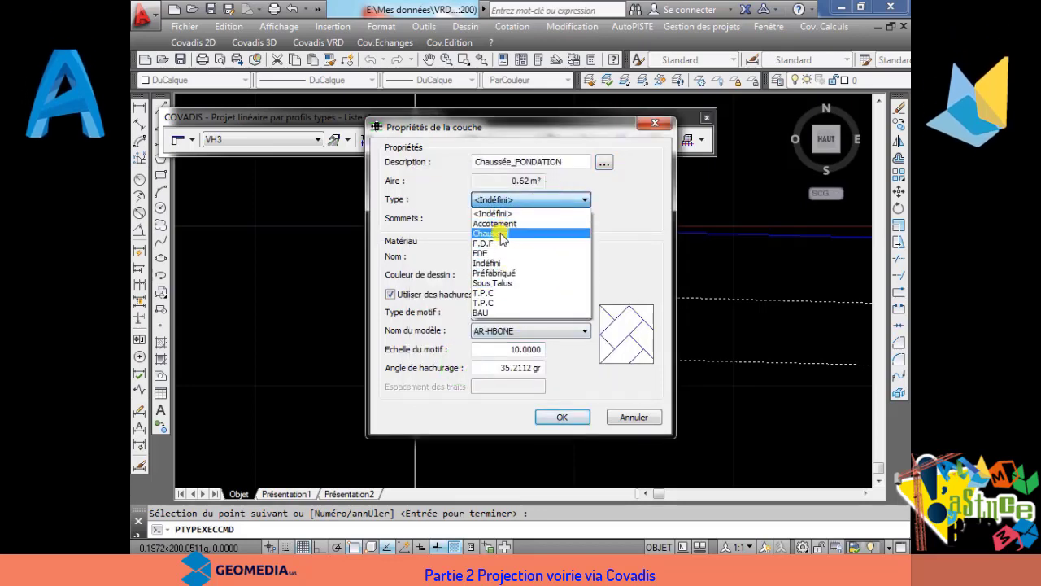
click(499, 232)
click(521, 259)
scroll(529, 407, down, 6)
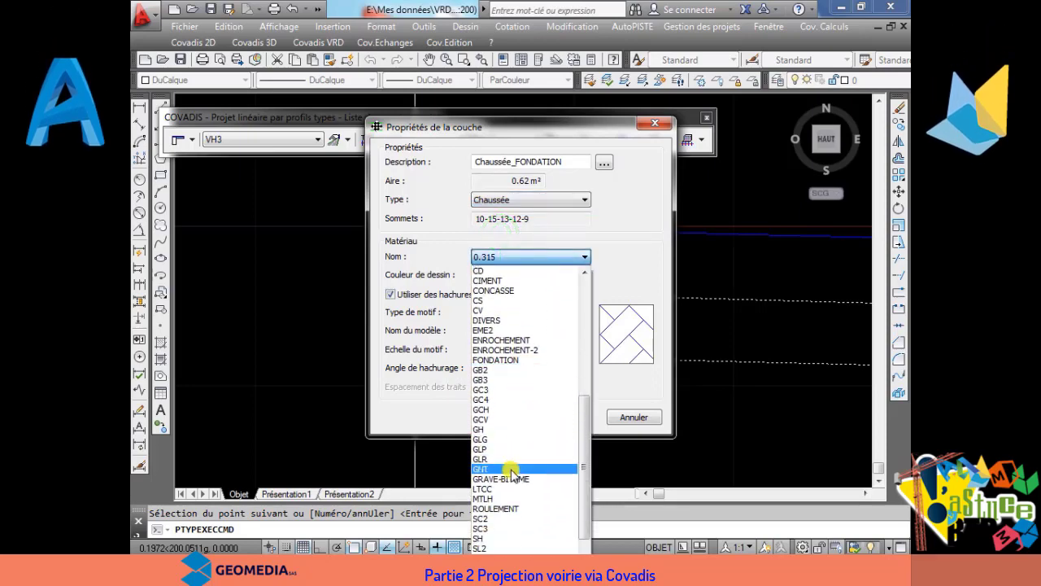
click(510, 469)
Step: Give the foundation layer drawing colour 30 with the Utilisateur simple hatch pattern, and create it
click(552, 275)
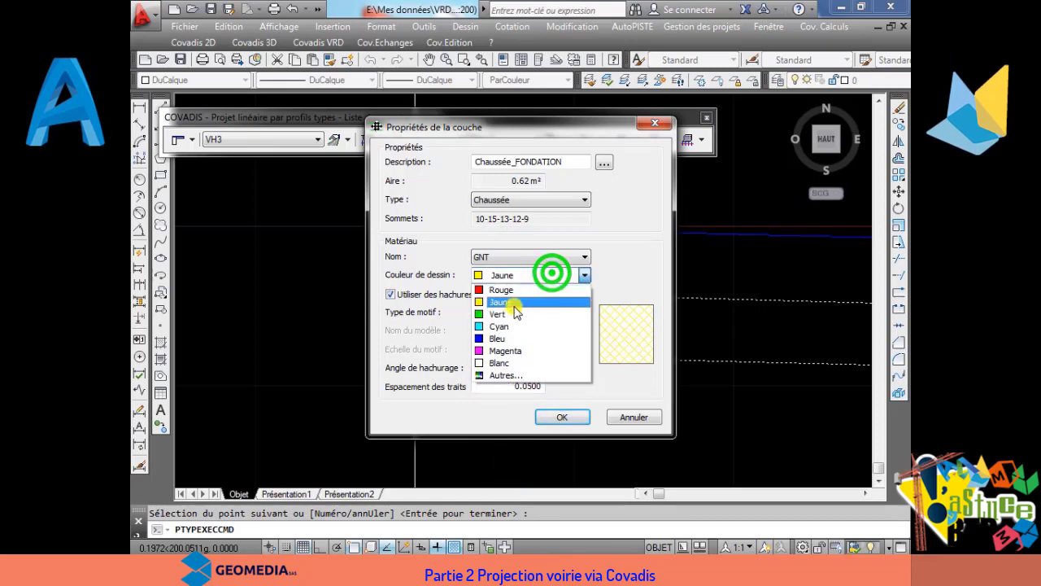
click(506, 376)
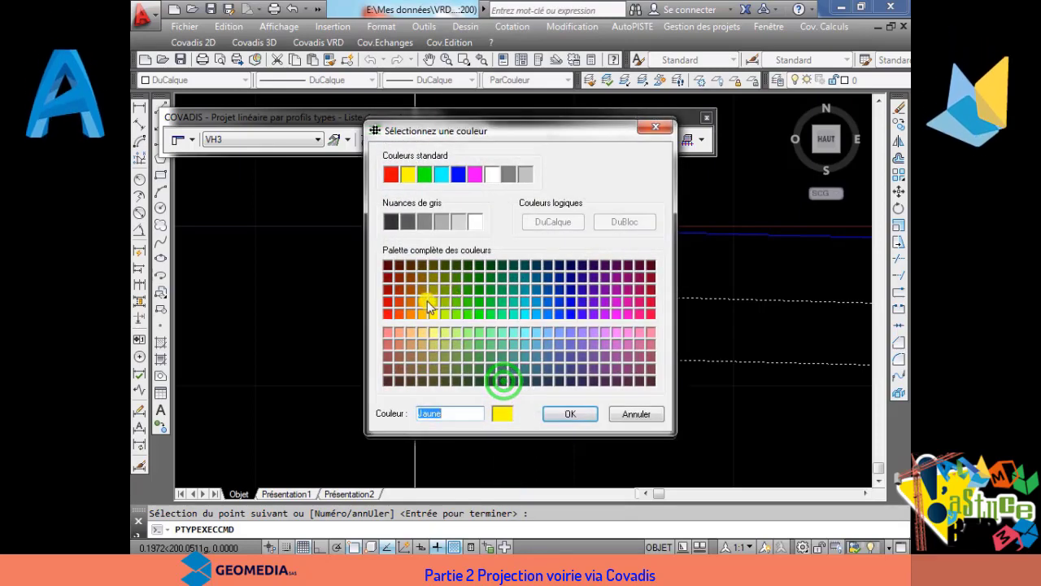
click(406, 313)
click(567, 413)
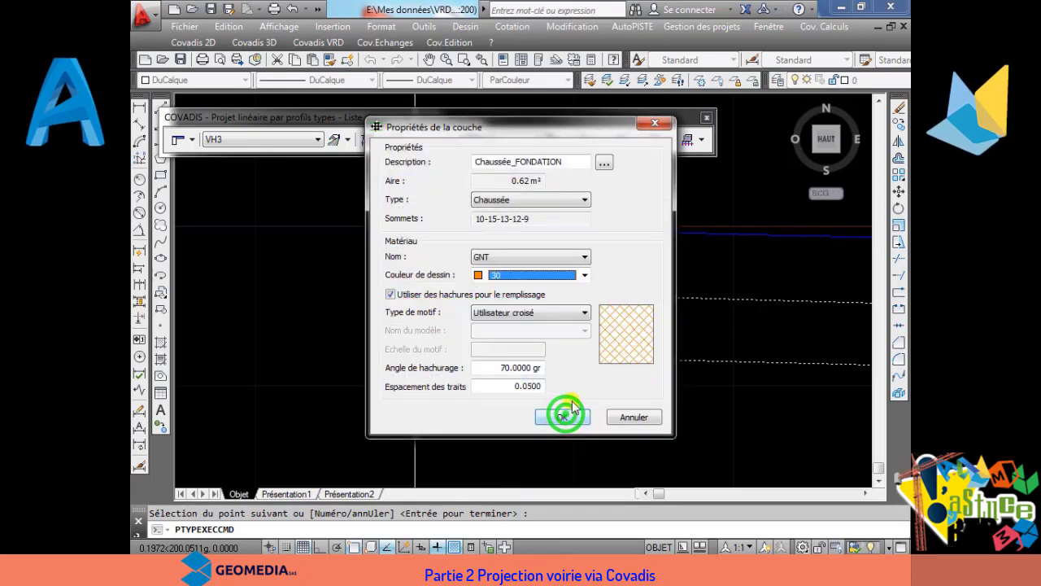
click(554, 314)
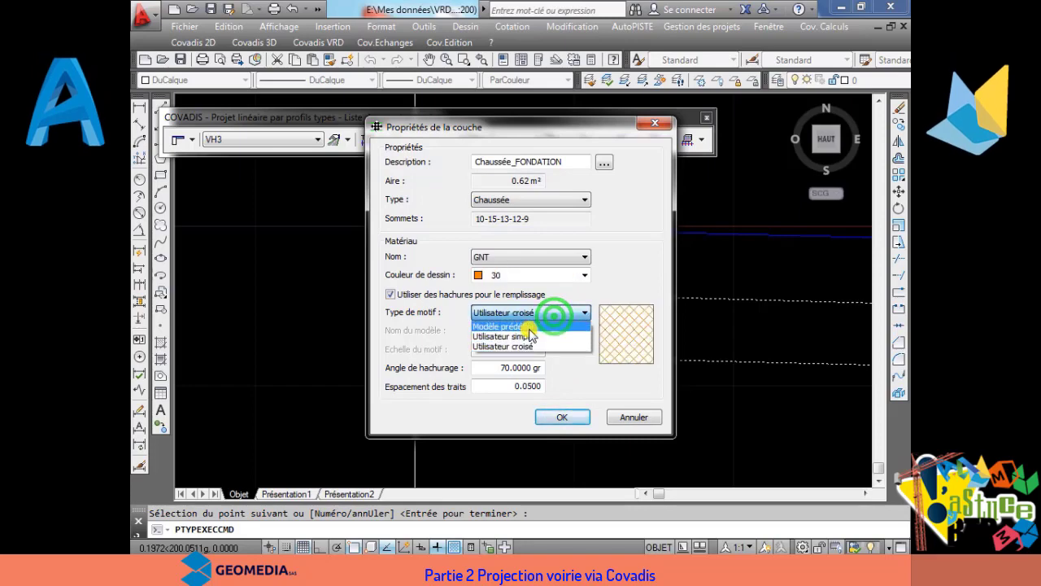
click(527, 336)
click(564, 414)
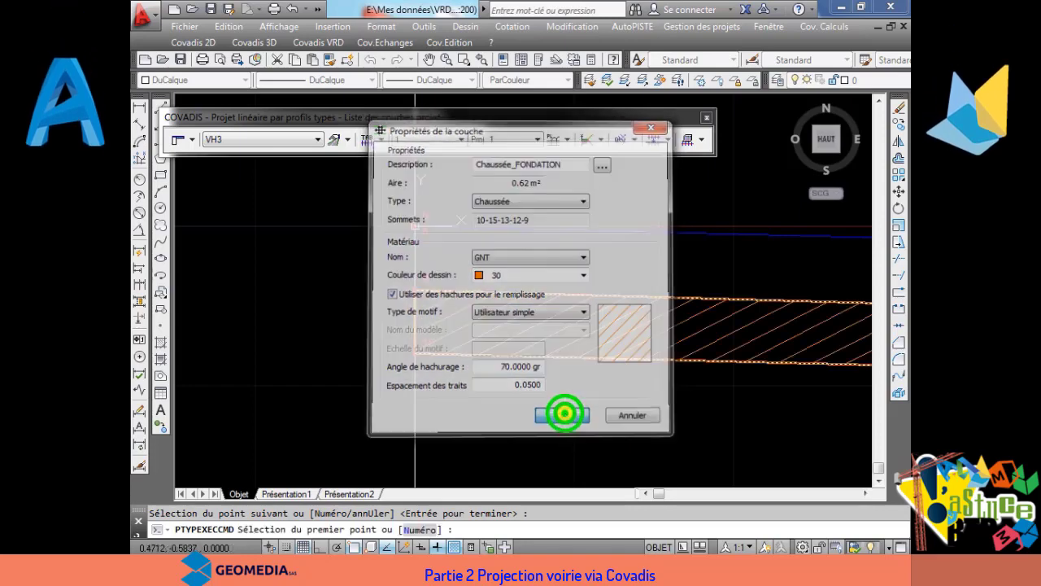
right_click(346, 313)
click(352, 326)
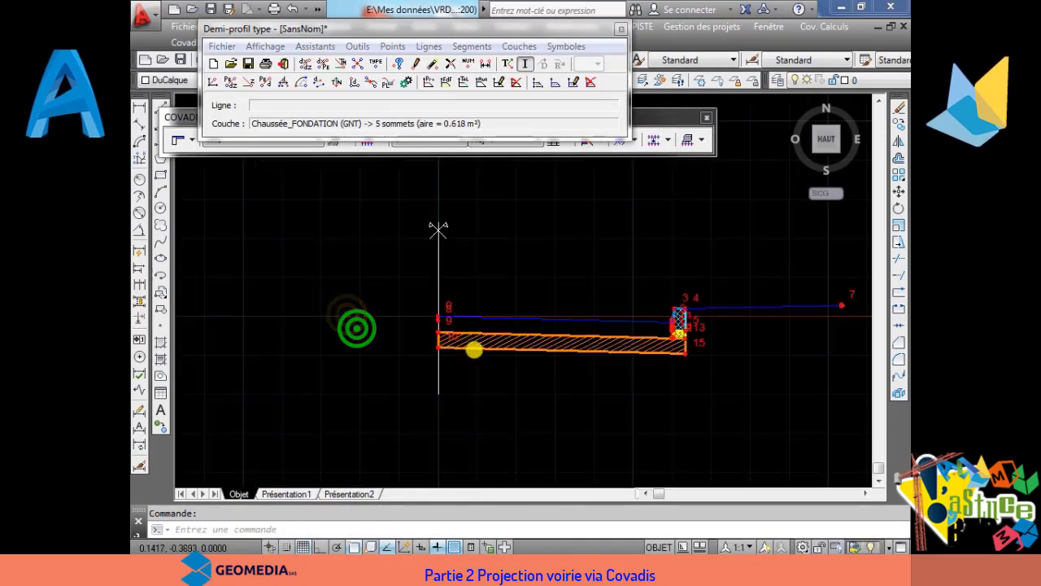
scroll(505, 352, down, 3)
scroll(569, 345, up, 6)
scroll(619, 329, down, 2)
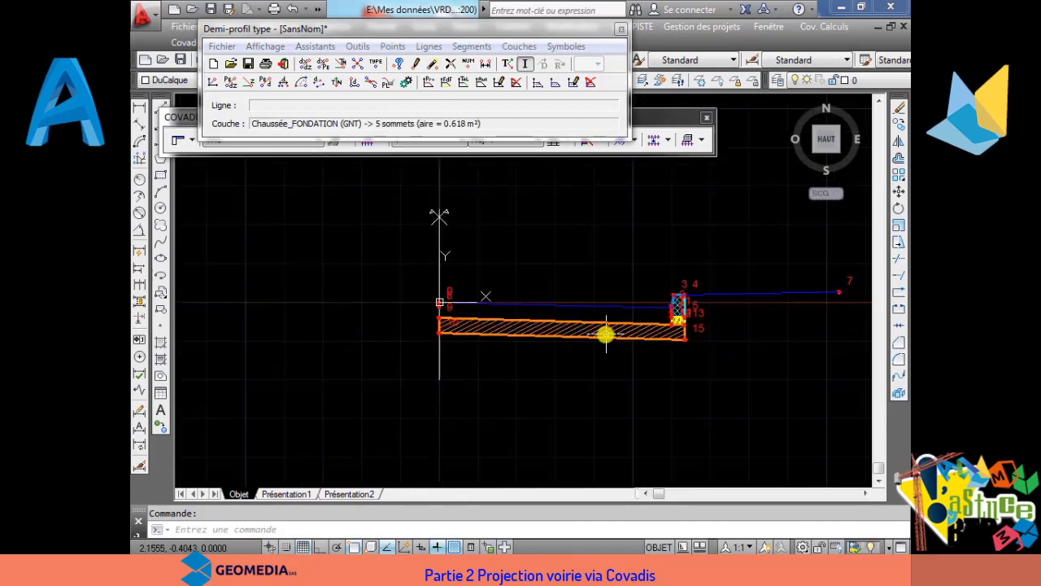
Step: Define a material layer by points 8, 9, 12 and 11, between the foundation layer and the wearing course, from the axis to the kerb
scroll(595, 342, up, 4)
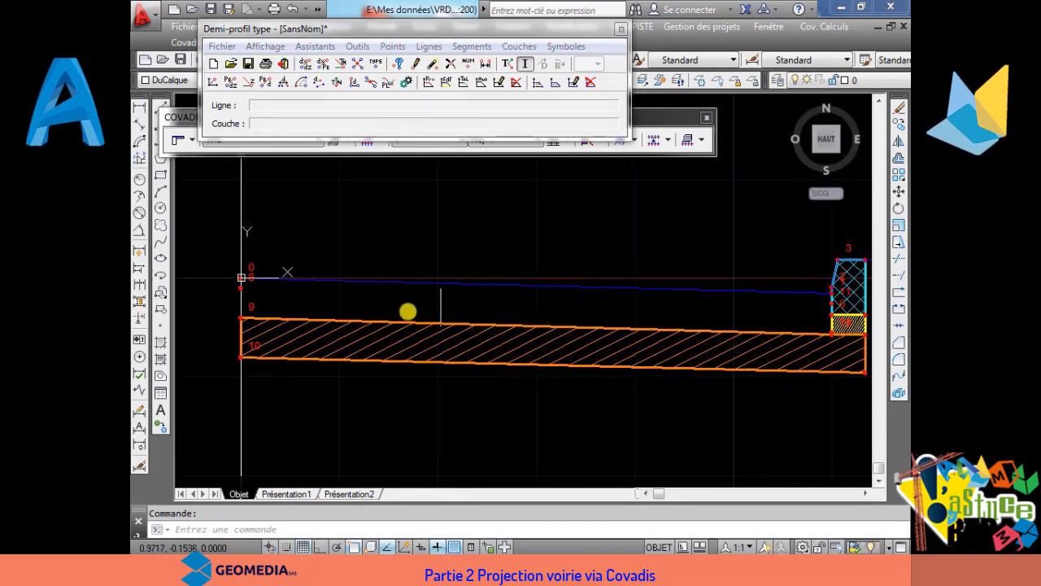
scroll(432, 256, down, 4)
scroll(467, 262, up, 4)
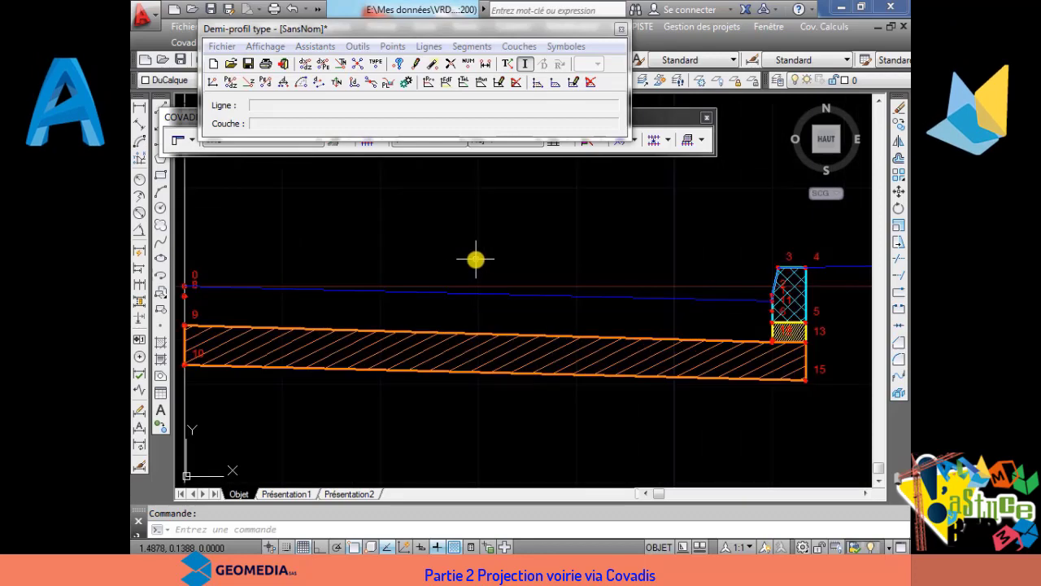
scroll(456, 211, down, 2)
click(518, 46)
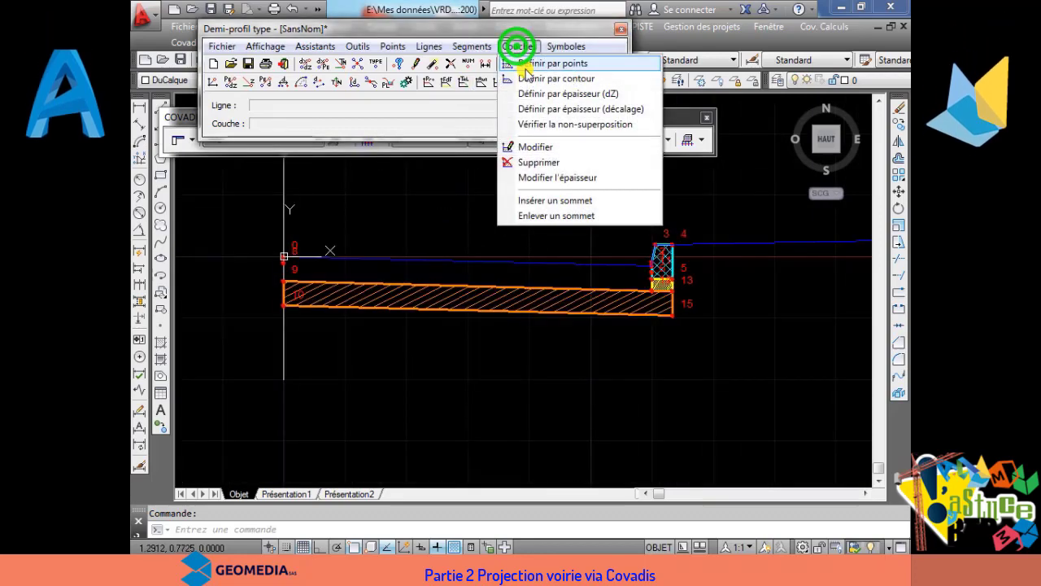
click(537, 64)
scroll(301, 289, up, 3)
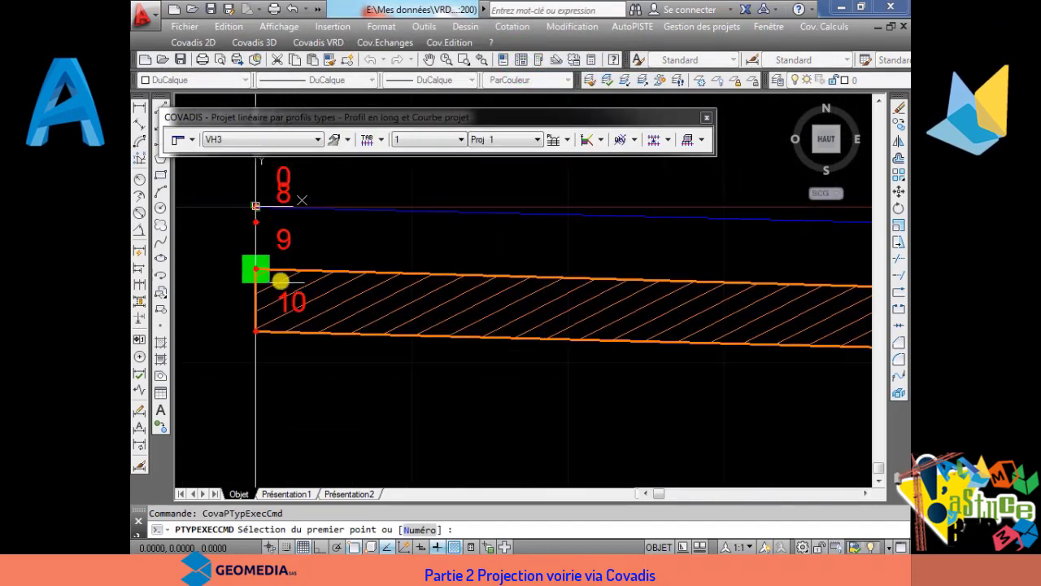
click(258, 231)
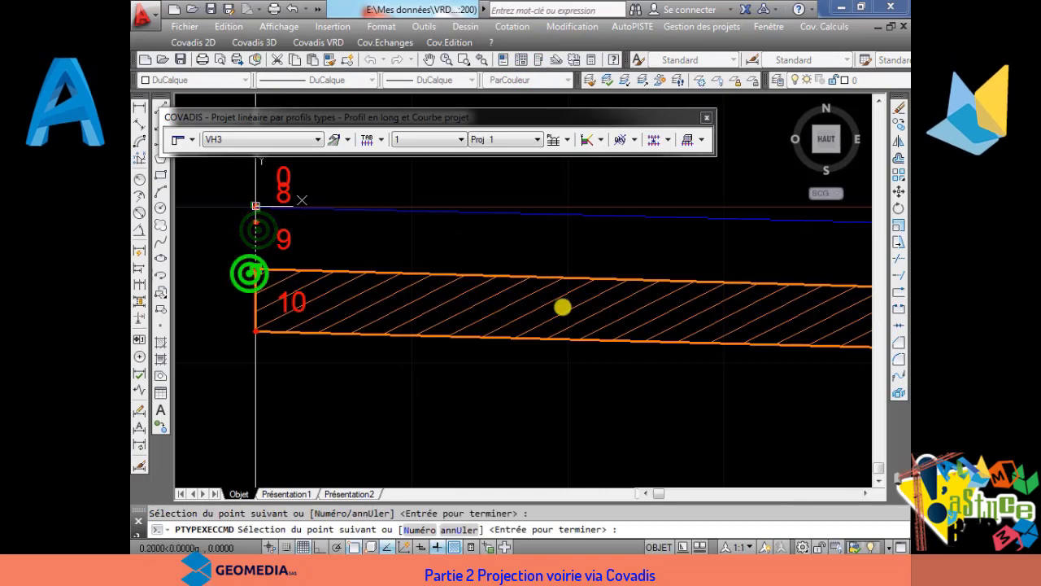
scroll(271, 325, down, 3)
scroll(639, 354, down, 2)
scroll(608, 365, up, 7)
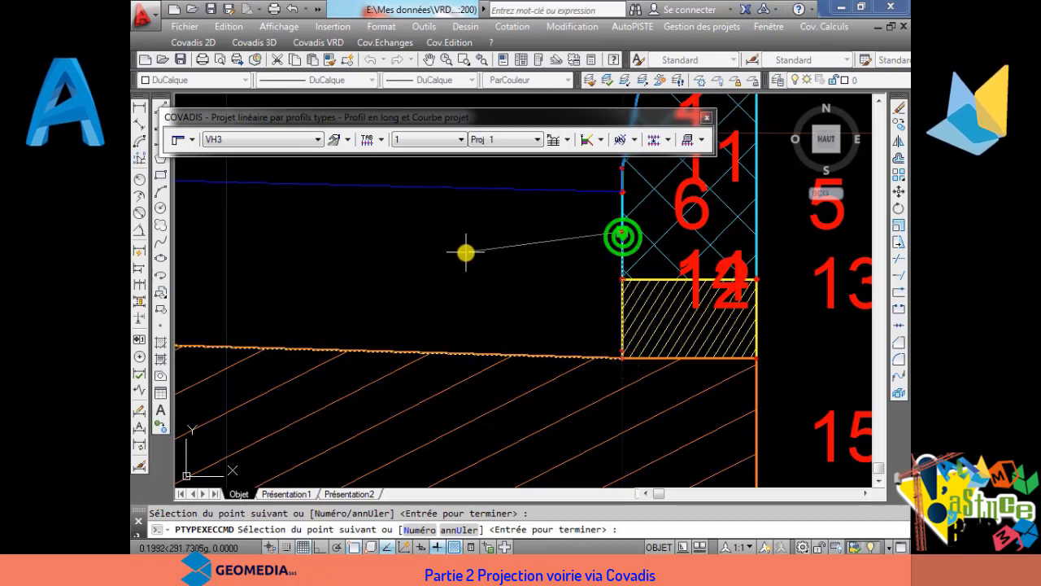
scroll(466, 252, down, 4)
scroll(407, 244, up, 7)
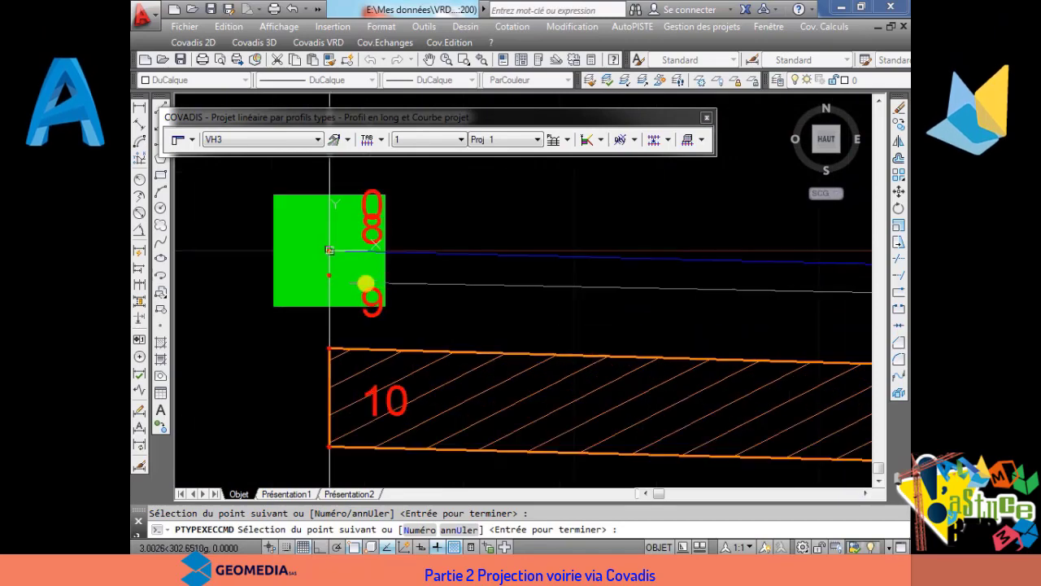
right_click(326, 276)
click(339, 283)
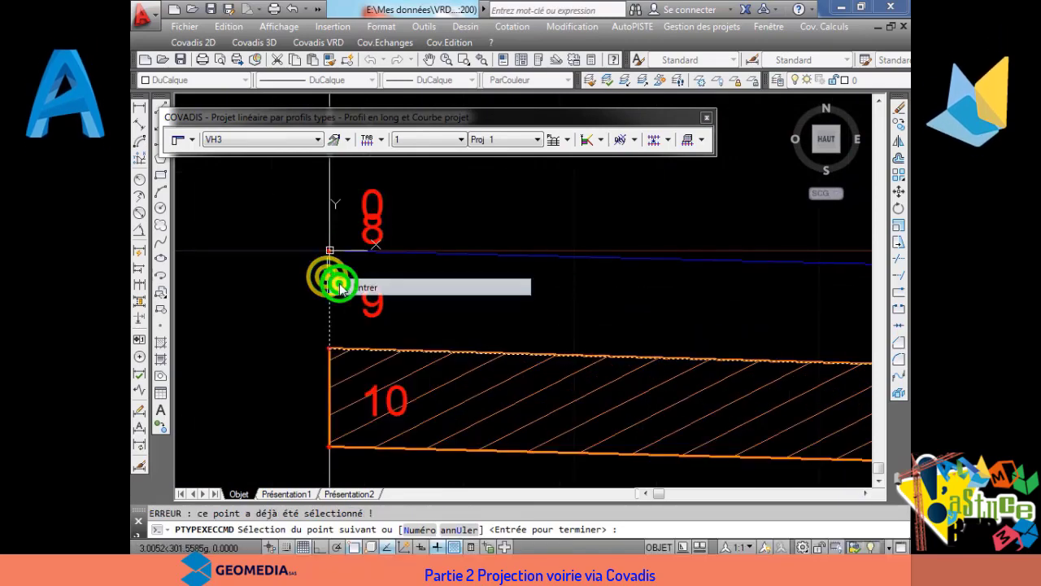
Step: Name the new layer Chaussée_BASE, chosen from the layers of the other typical profiles, and set its type to Chaussée
click(607, 165)
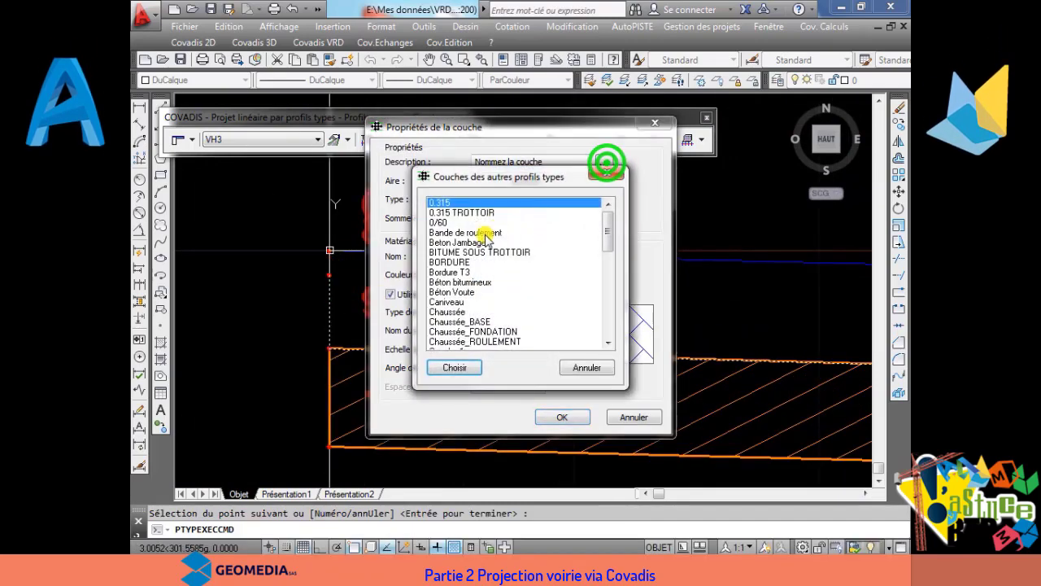
click(478, 322)
click(449, 369)
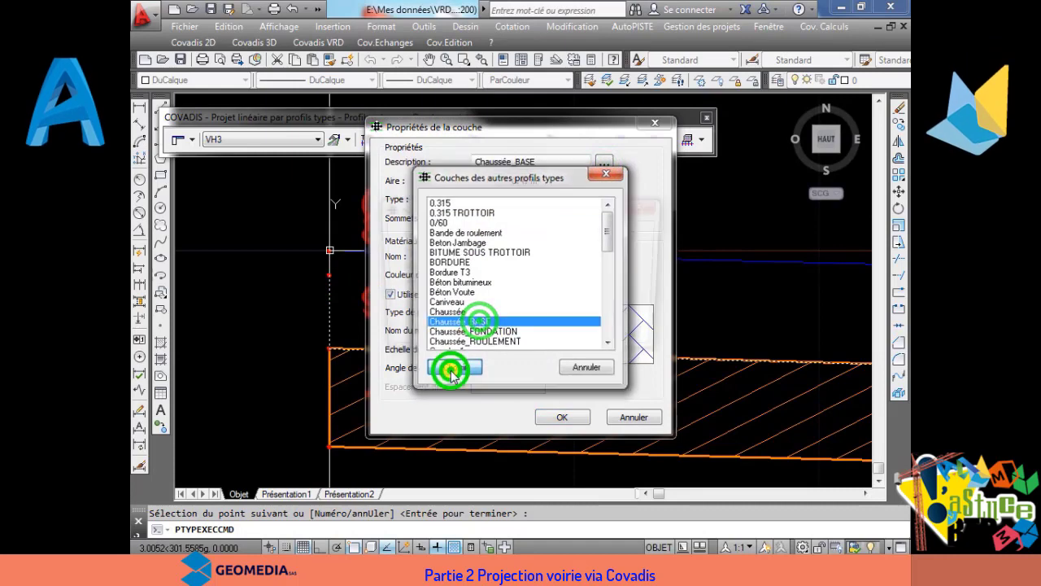
click(557, 332)
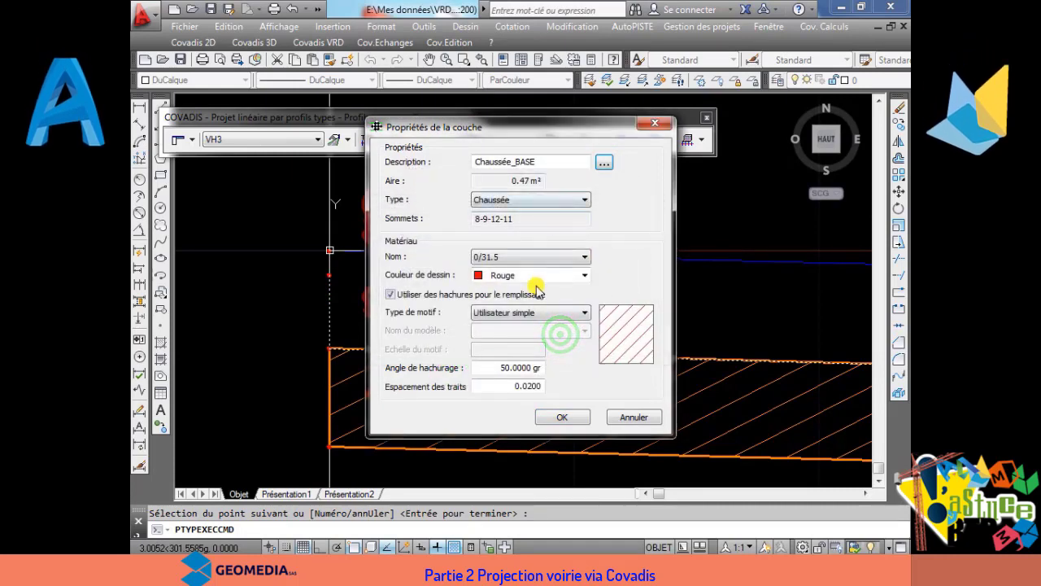
Step: Set the base layer's material to 0/31.5, with Rouge as its drawing colour
click(541, 278)
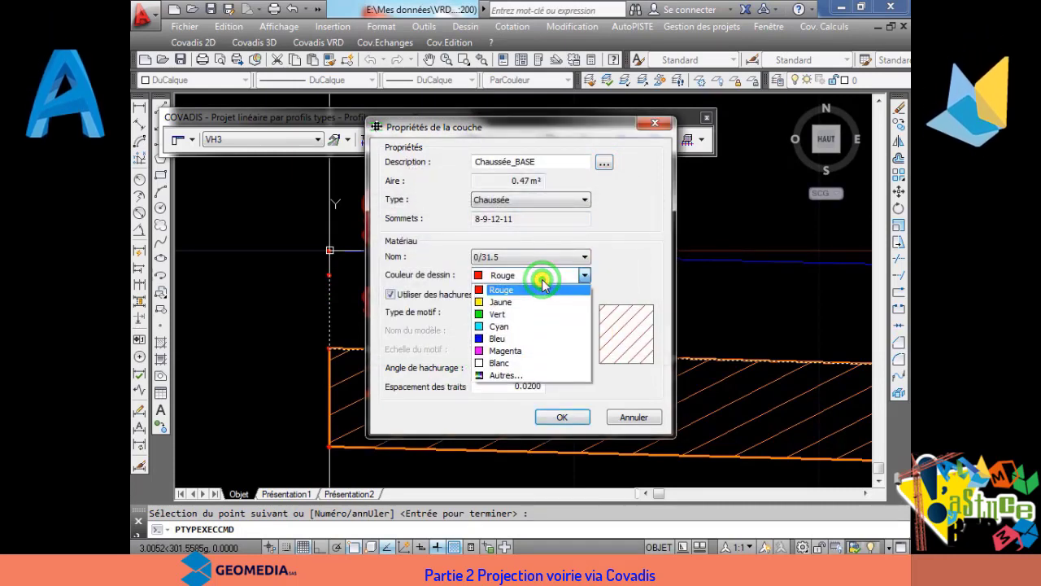
click(511, 315)
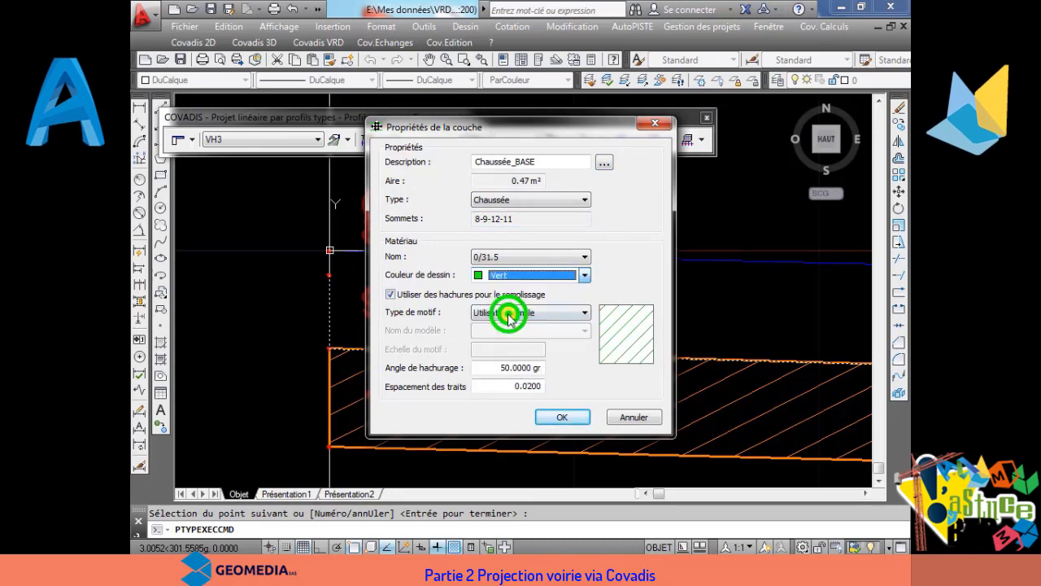
click(543, 259)
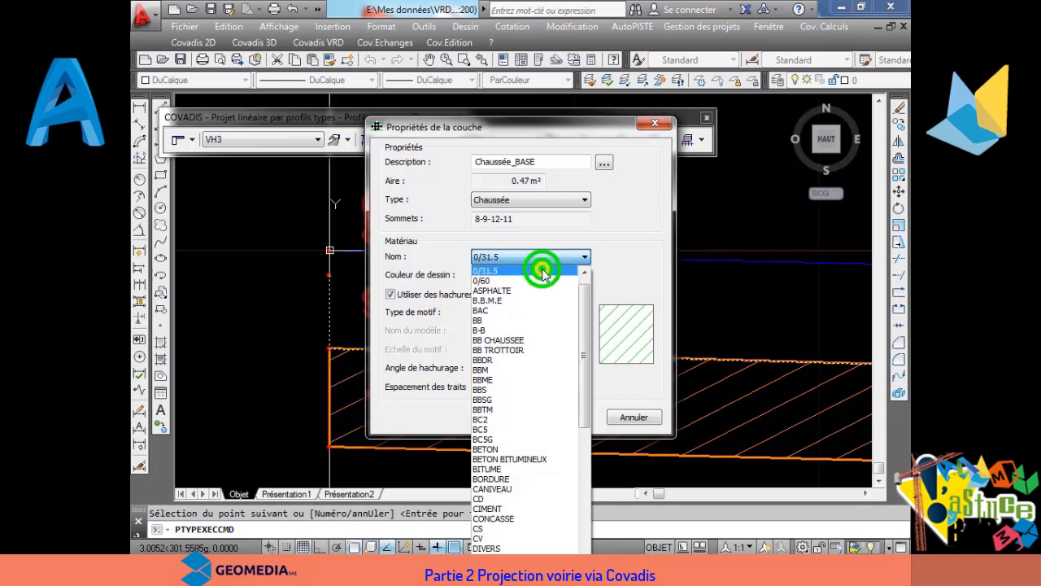
click(543, 272)
Step: Give the base layer the Utilisateur croisé hatch pattern, create it and end the layer definition
click(556, 316)
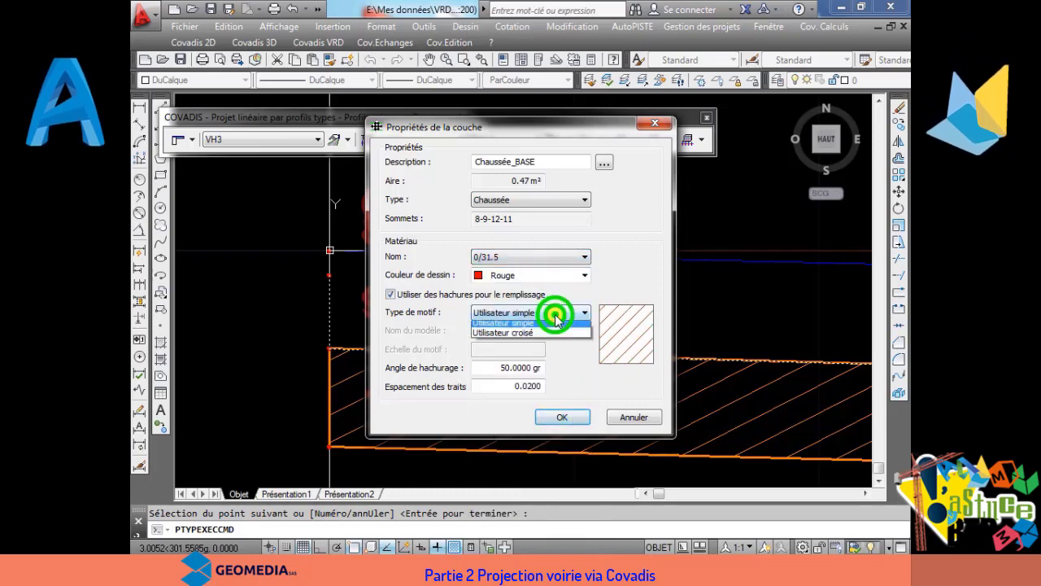
click(553, 324)
click(541, 309)
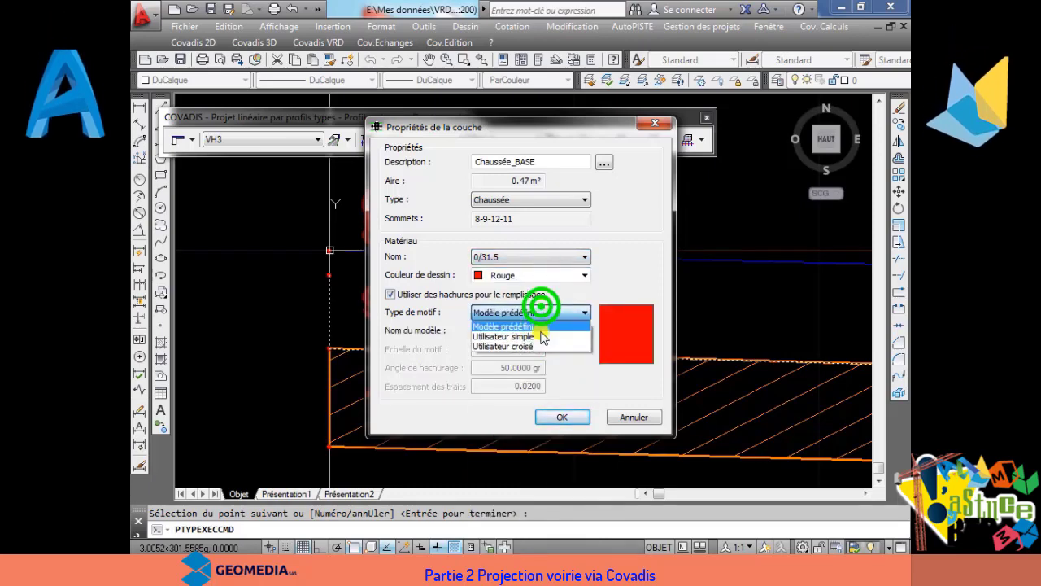
click(508, 346)
click(562, 417)
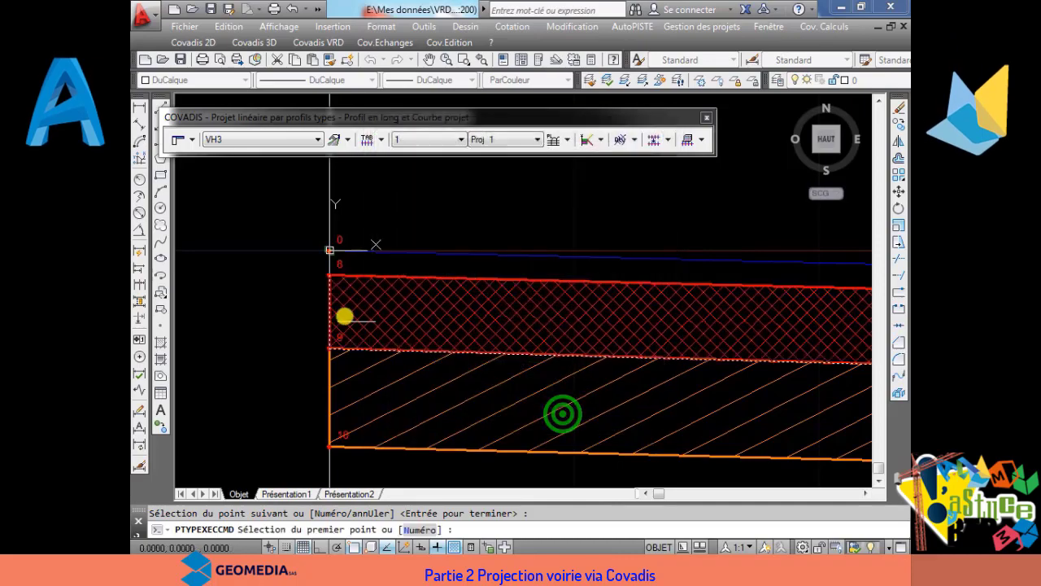
right_click(279, 282)
click(280, 290)
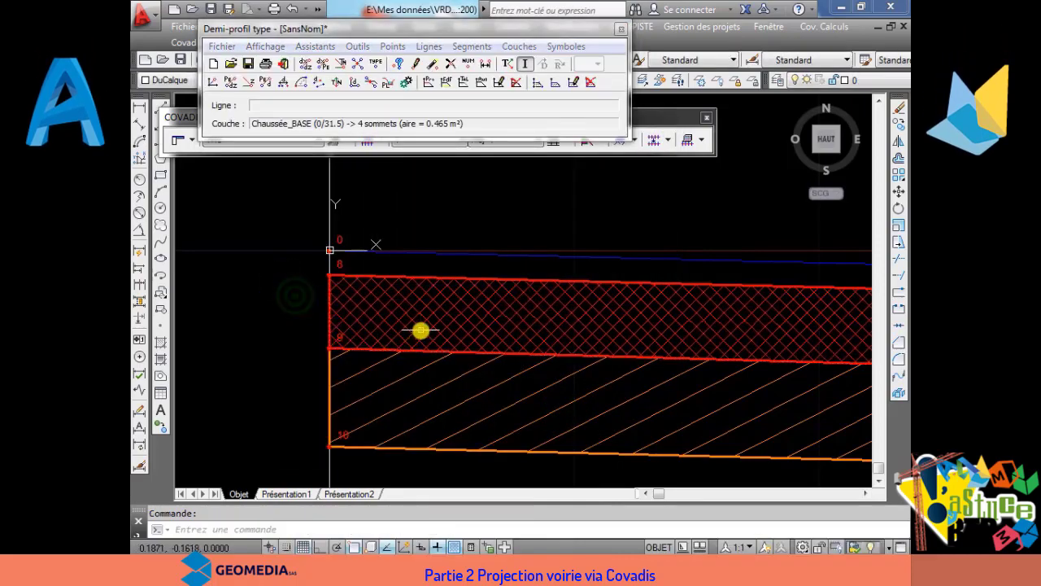
Step: Define a material layer by points for the top pavement course, starting with axis points 0 and 8 and continuing towards the kerb
scroll(421, 330, down, 3)
scroll(572, 321, up, 6)
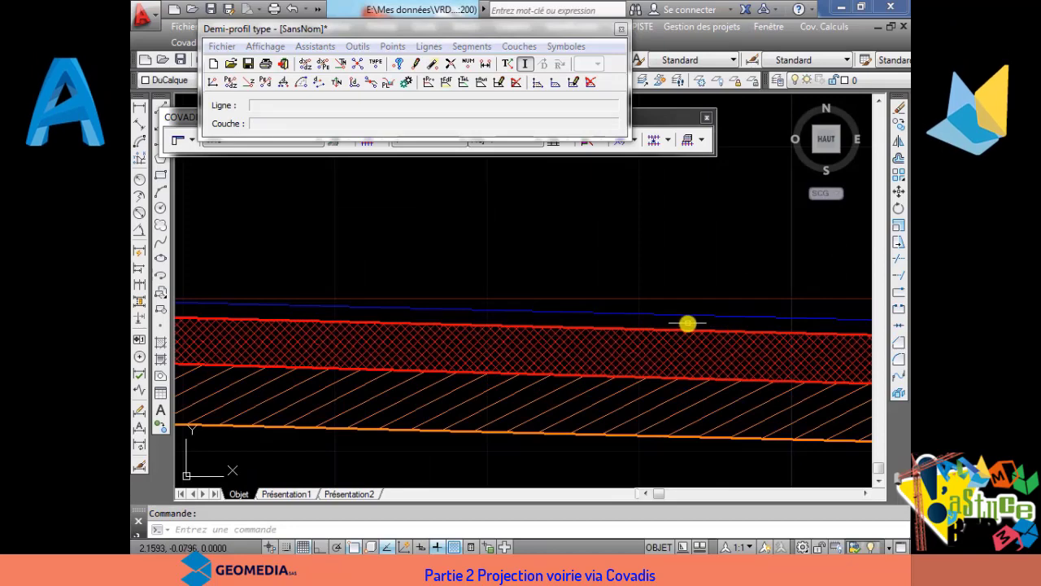
scroll(665, 317, down, 4)
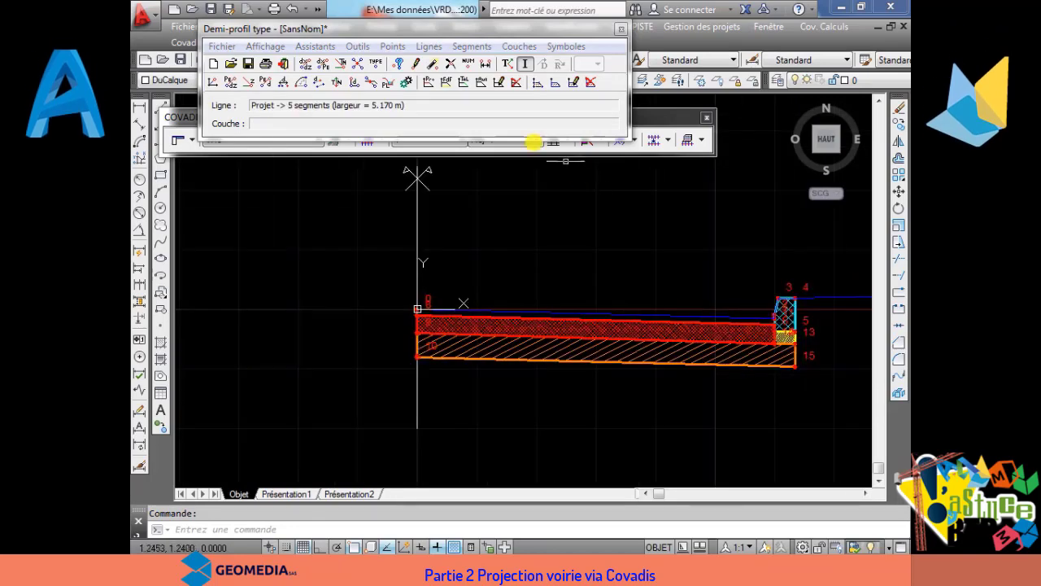
middle_drag(521, 260, 449, 244)
click(444, 57)
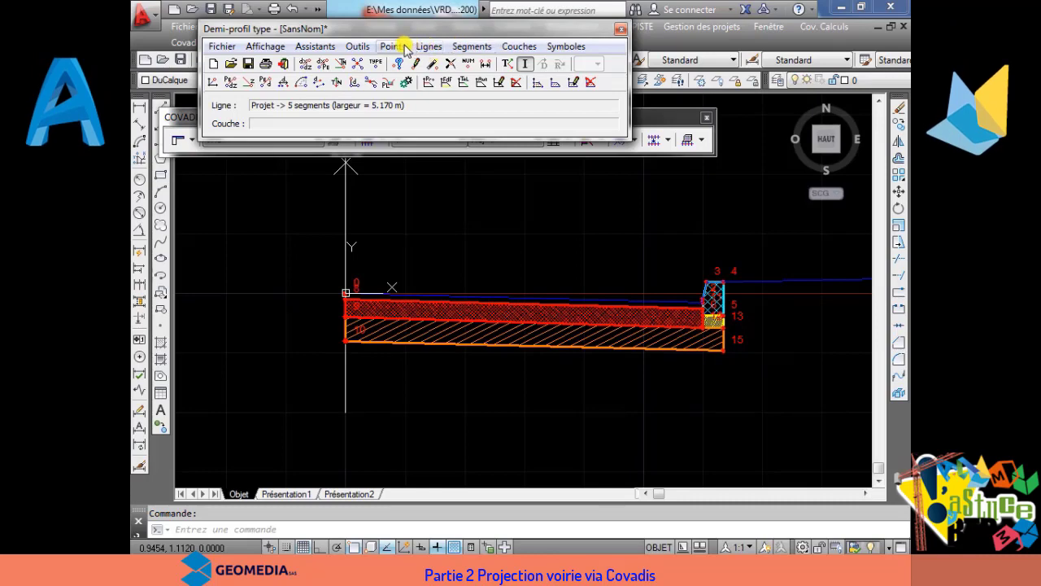
click(507, 48)
click(520, 65)
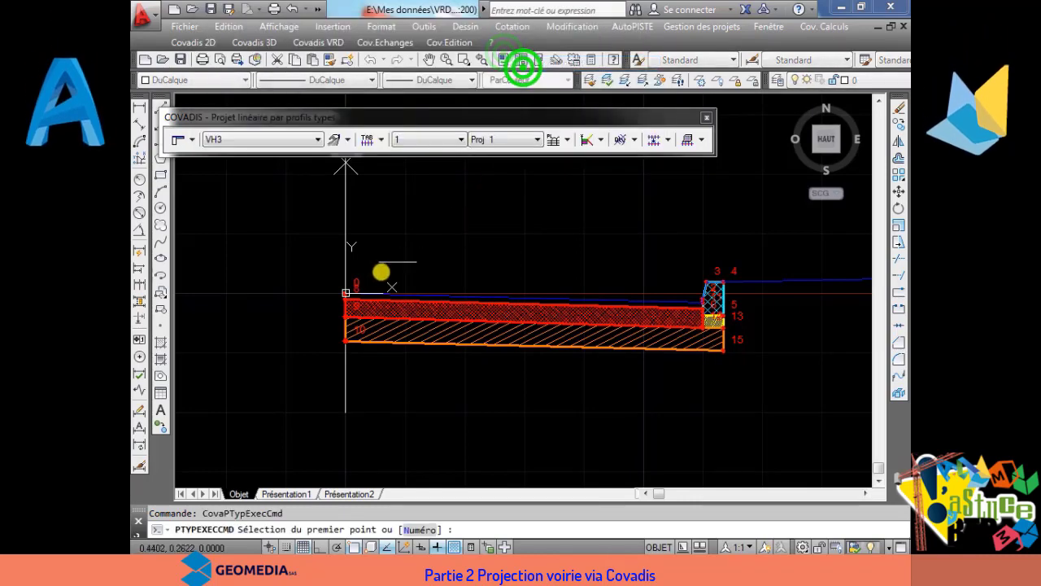
click(318, 297)
click(318, 317)
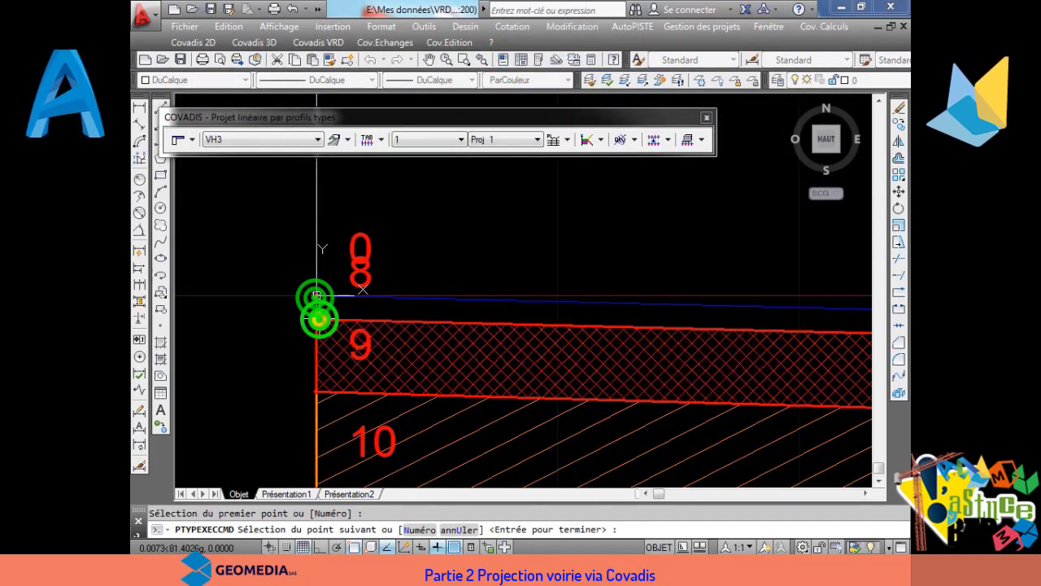
scroll(561, 358, down, 3)
scroll(701, 343, up, 3)
scroll(702, 343, up, 5)
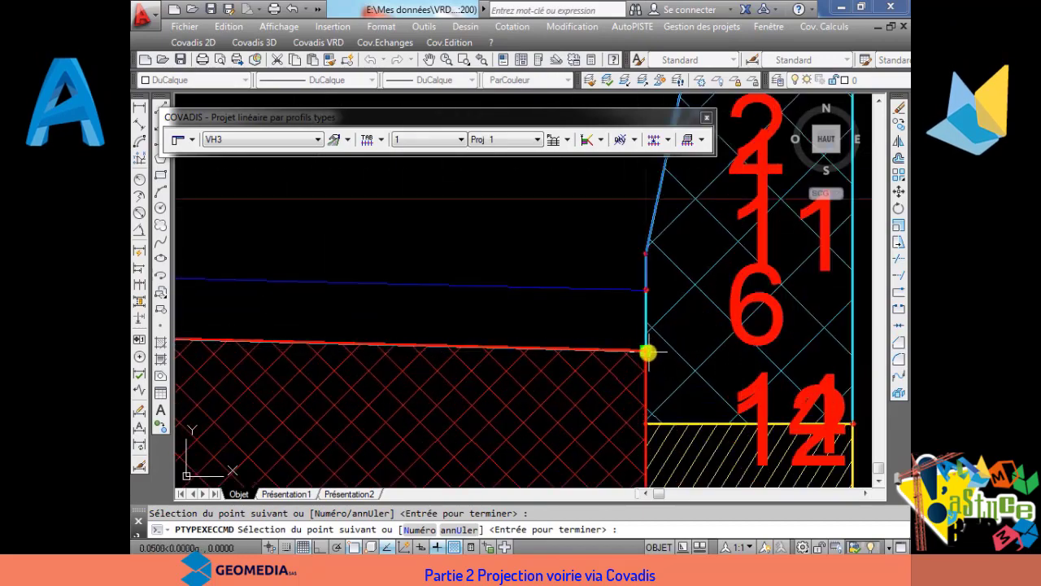
Step: Outline the top roadway layer through points 11 and 1 back to point 0, and finish the contour
click(646, 354)
click(646, 285)
scroll(646, 286, down, 7)
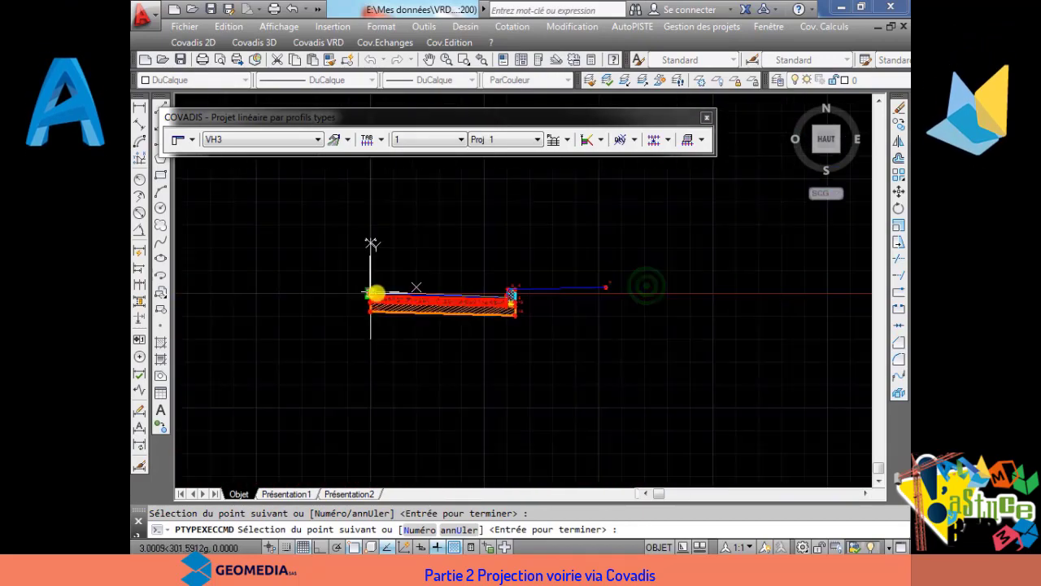
scroll(367, 291, up, 8)
click(357, 313)
right_click(358, 312)
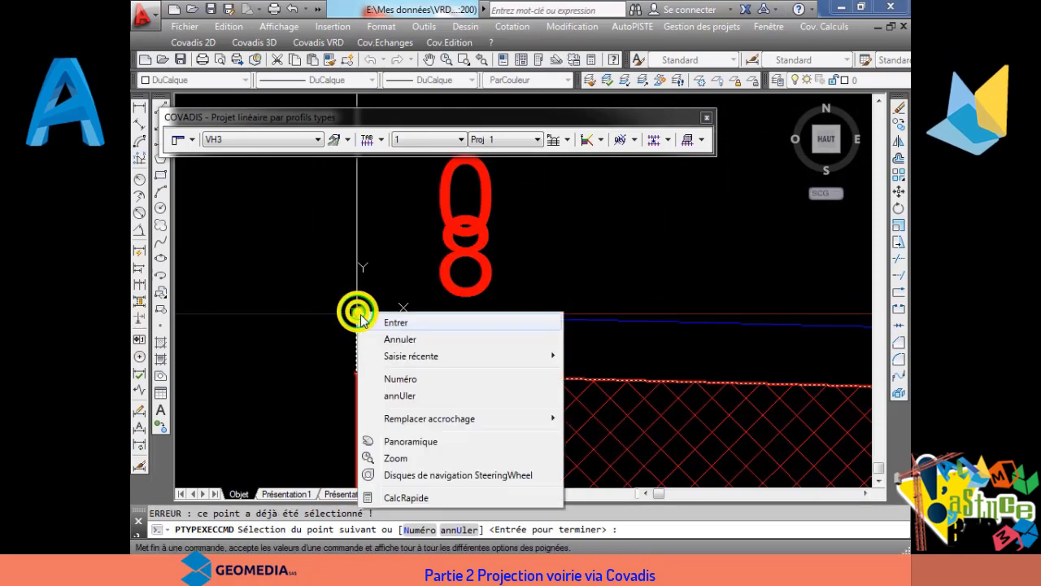
click(394, 325)
Step: Describe the new layer as Chaussée_ROULEMENT, chosen from the layers of the other typical profiles
click(609, 163)
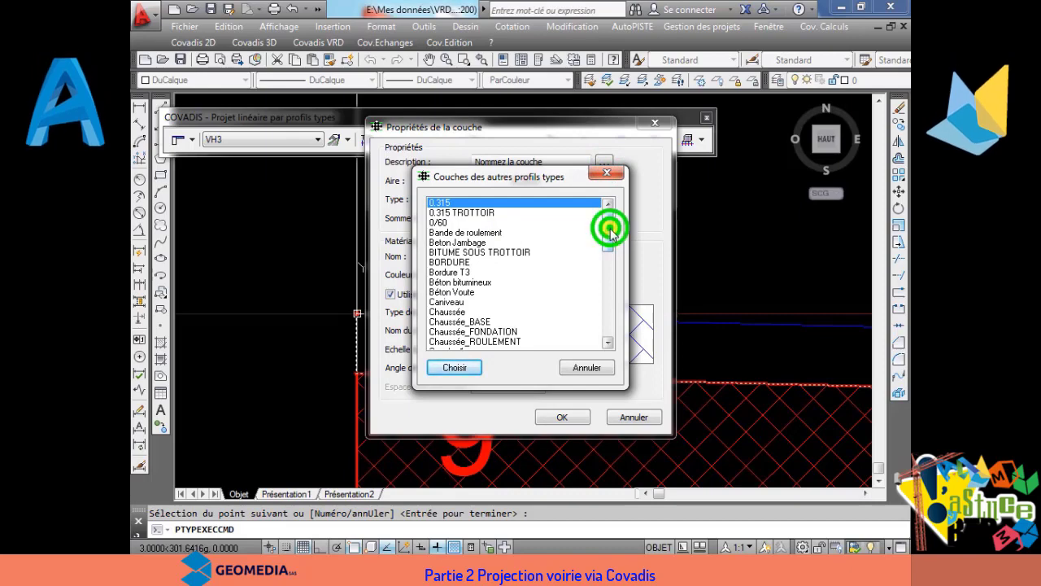
scroll(610, 230, down, 2)
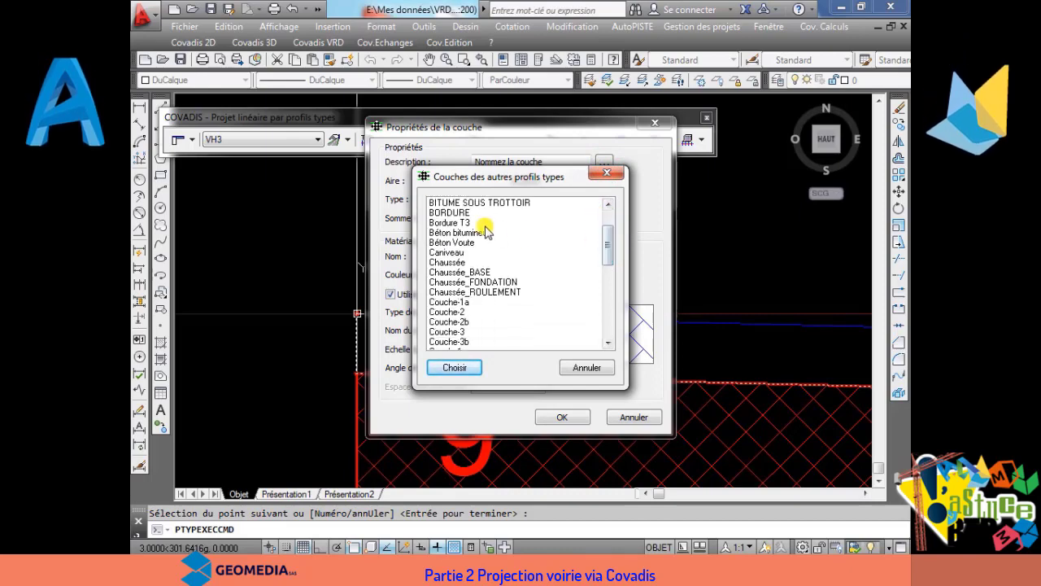
click(477, 291)
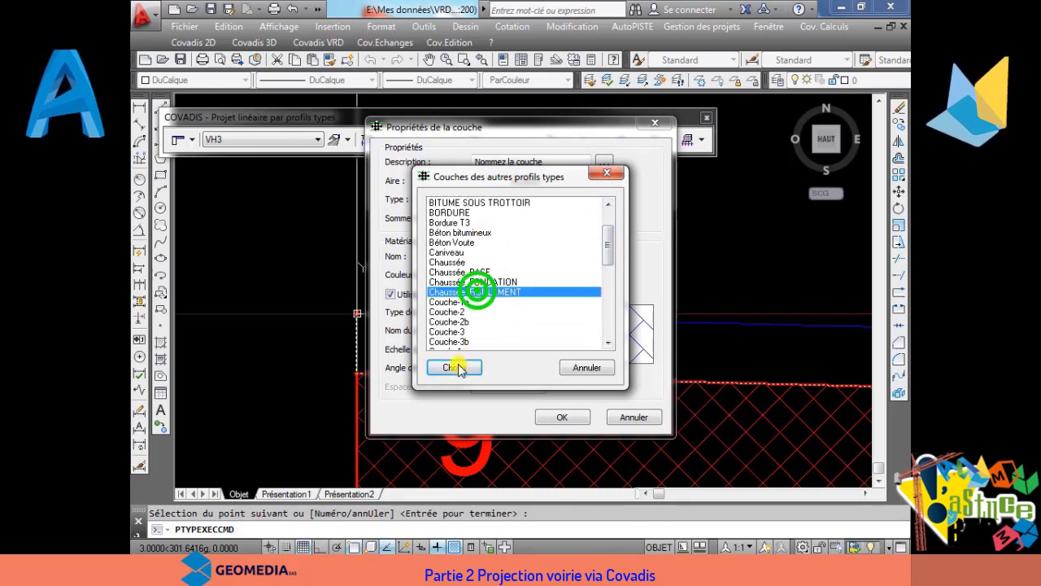
click(456, 367)
Step: Assign the BBSG material and the Magenta drawing colour to the Chaussée_ROULEMENT layer
click(530, 258)
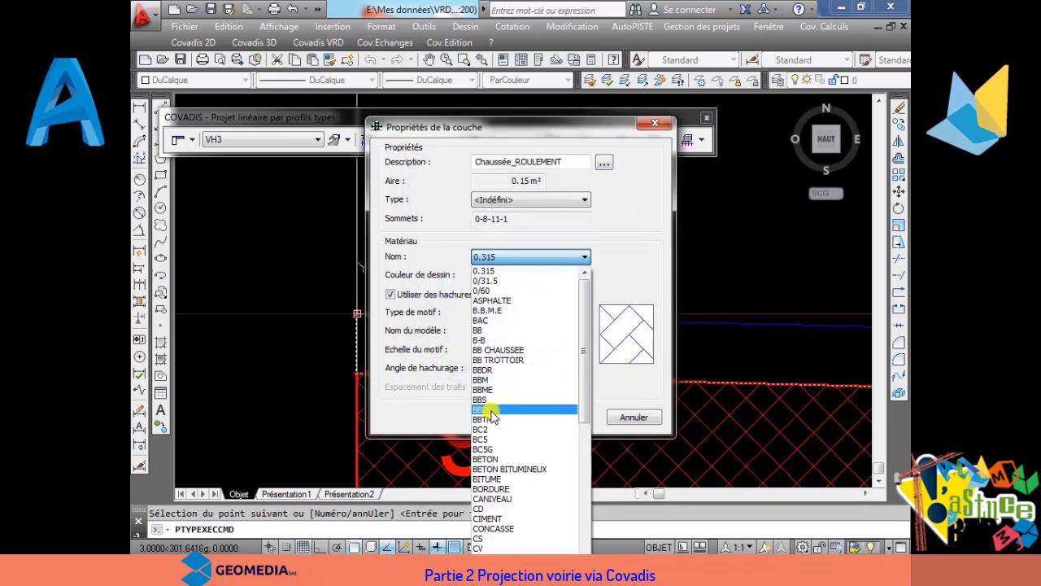
click(490, 410)
click(578, 278)
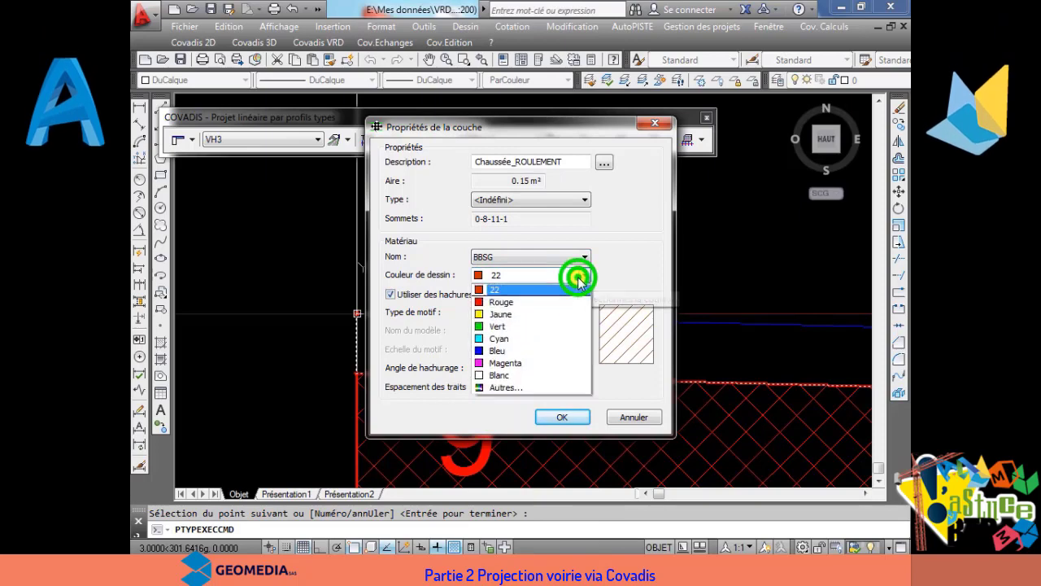
click(503, 365)
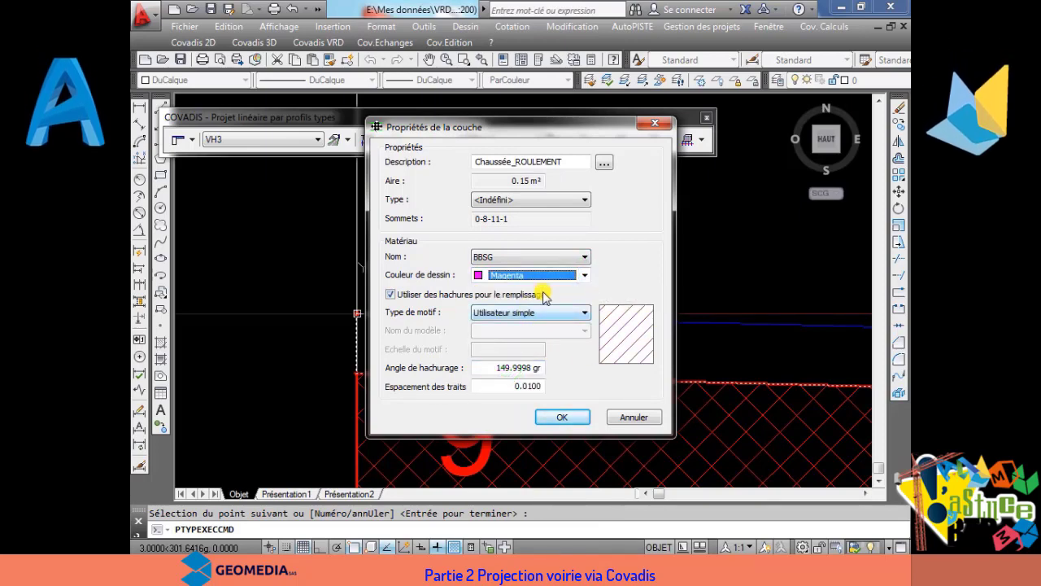
click(560, 416)
Step: Modify the Chaussée_BASE layer's properties to use the Vert drawing colour
click(483, 279)
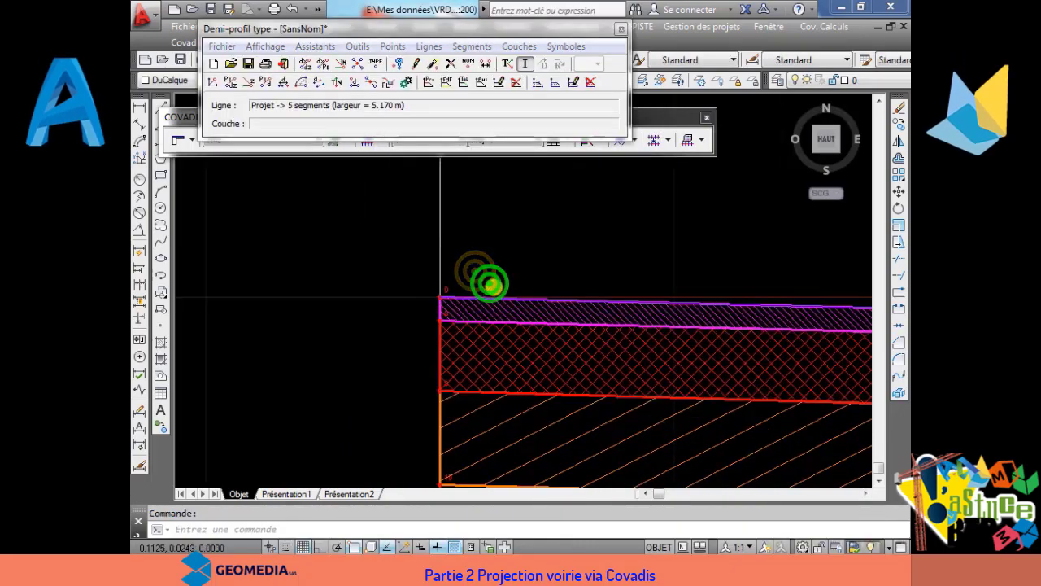
scroll(489, 282, down, 3)
middle_drag(523, 304, 423, 305)
mouse_move(702, 302)
middle_down()
mouse_move(453, 319)
mouse_move(648, 347)
middle_up()
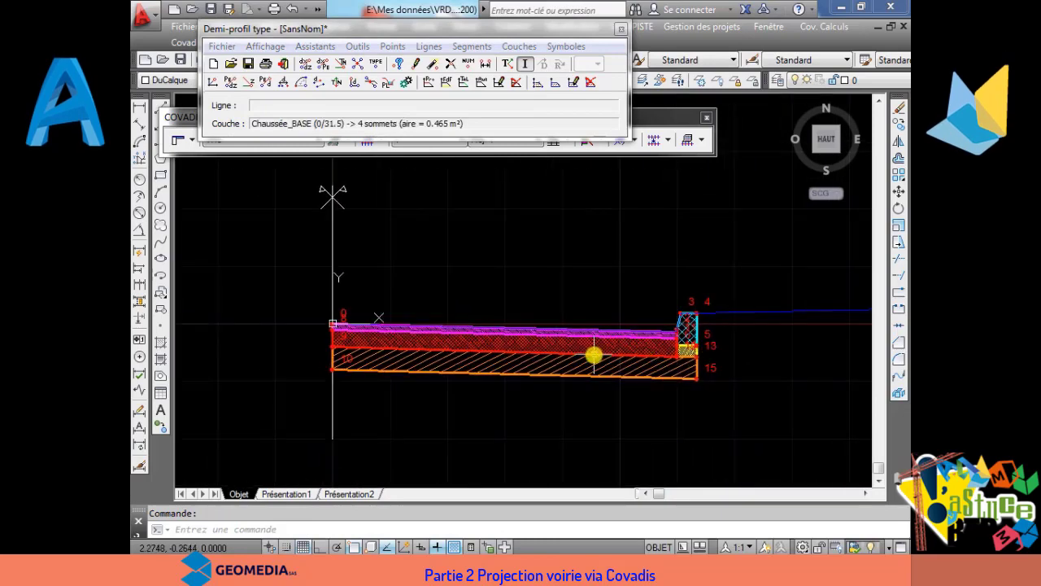
scroll(544, 334, up, 4)
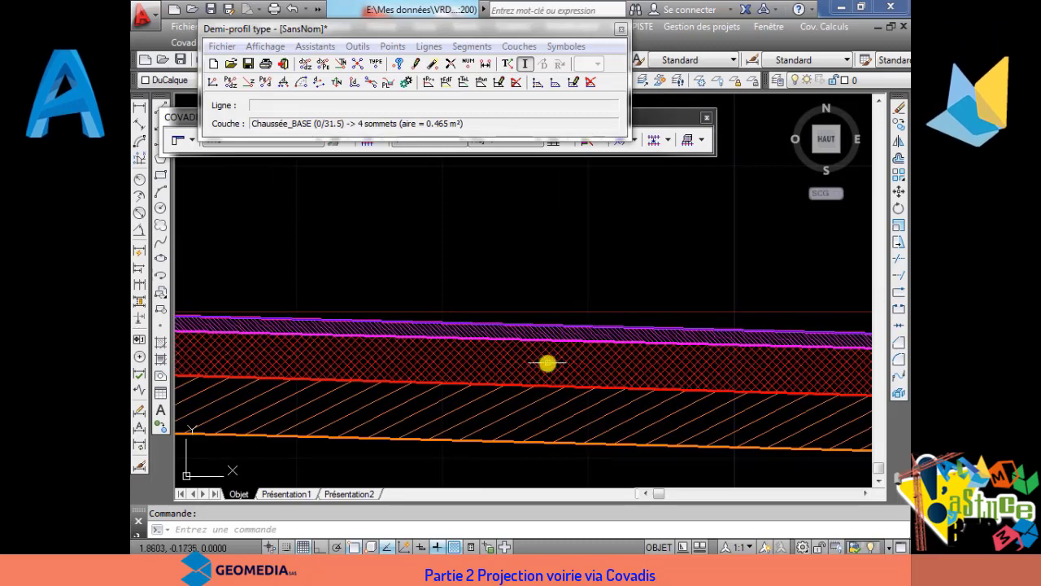
click(574, 84)
click(553, 367)
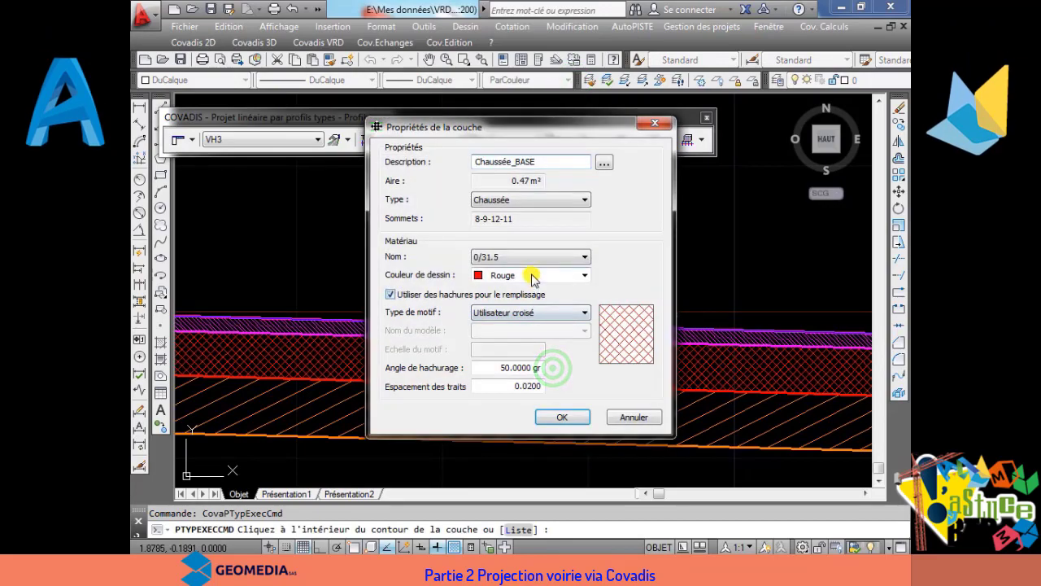
click(533, 277)
click(518, 313)
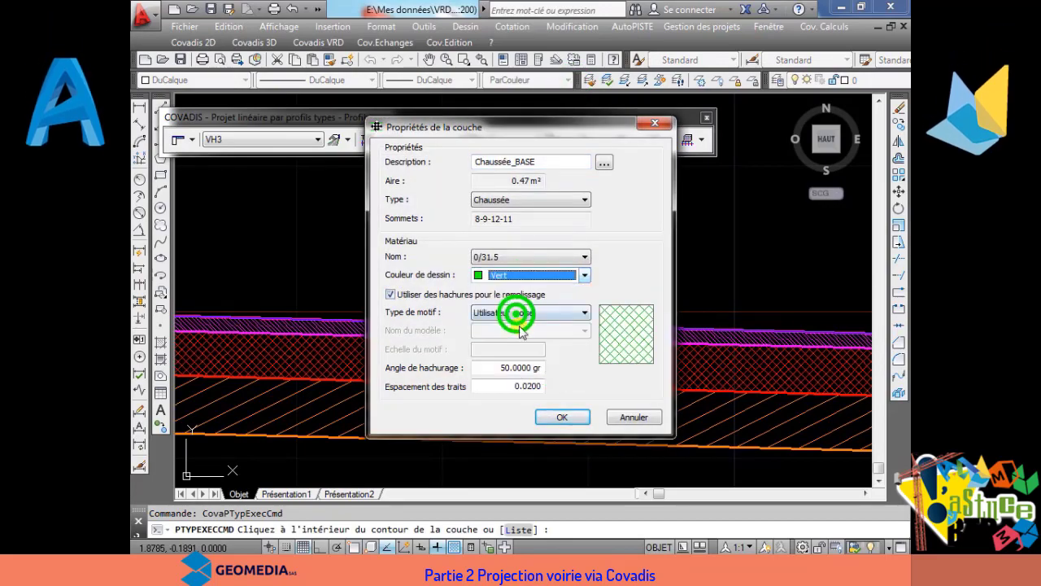
click(555, 418)
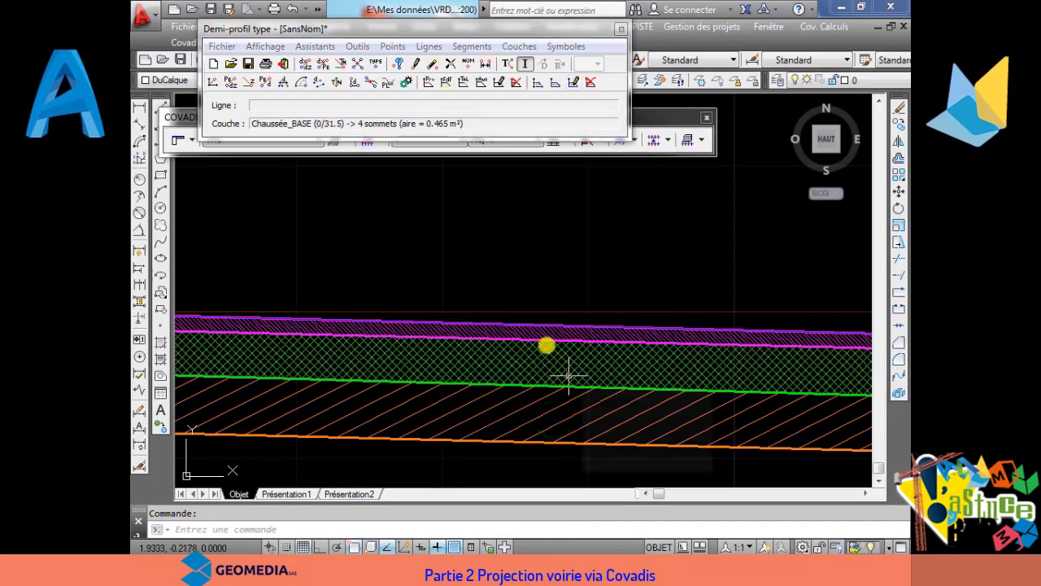
Step: Delete the redundant point 14 next to point 12 at the lower inner corner of the kerb's bedding layer
click(593, 81)
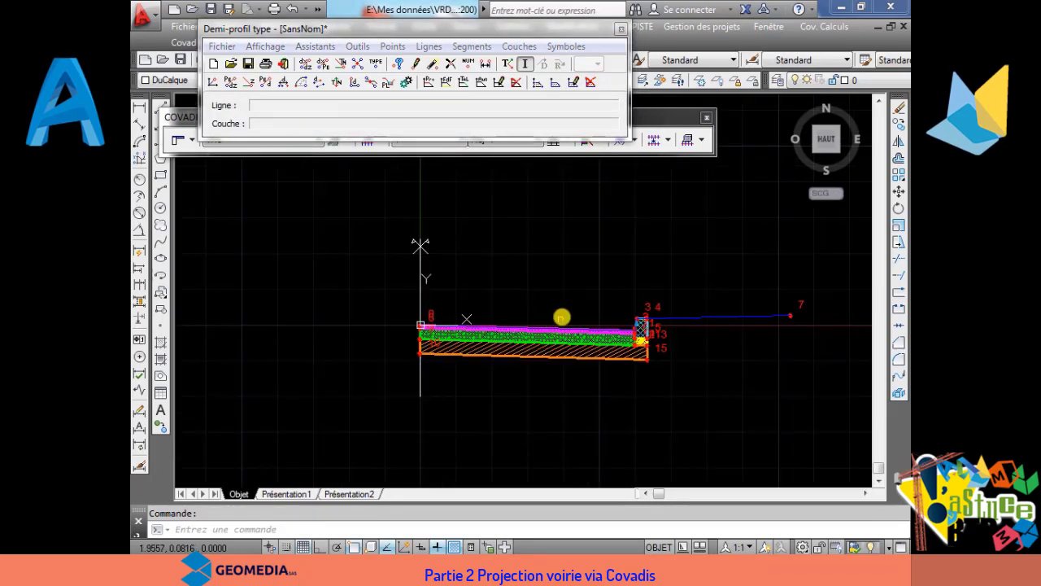
scroll(592, 382, up, 2)
scroll(620, 353, down, 2)
middle_drag(688, 335, 472, 322)
middle_drag(621, 309, 569, 305)
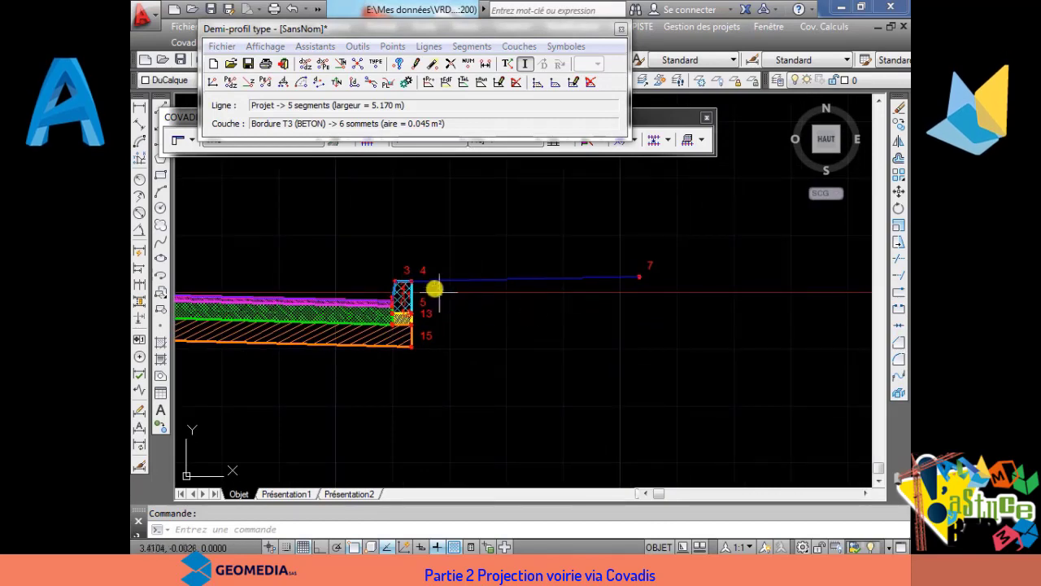
scroll(434, 288, up, 4)
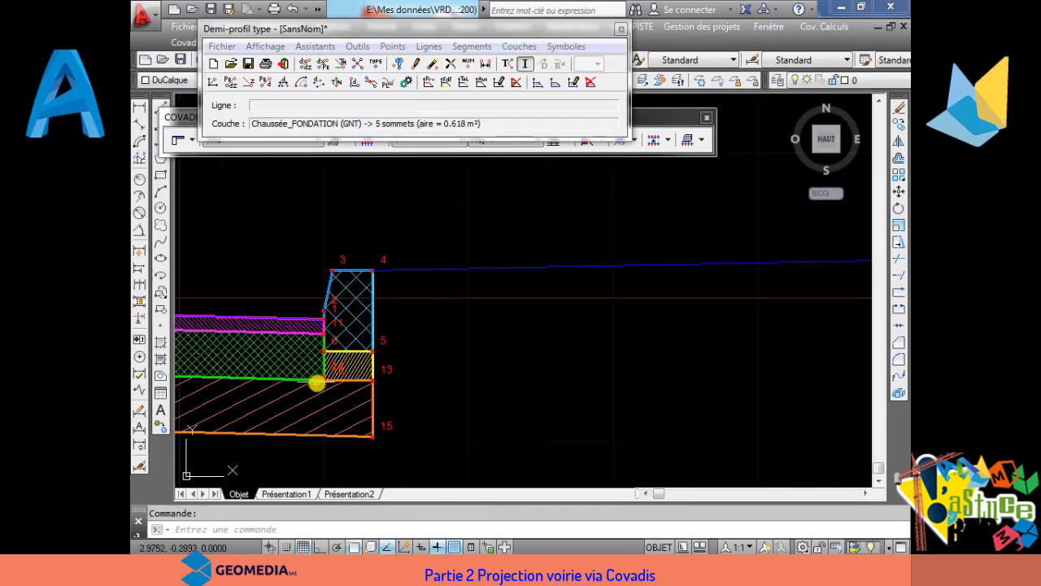
scroll(324, 380, up, 4)
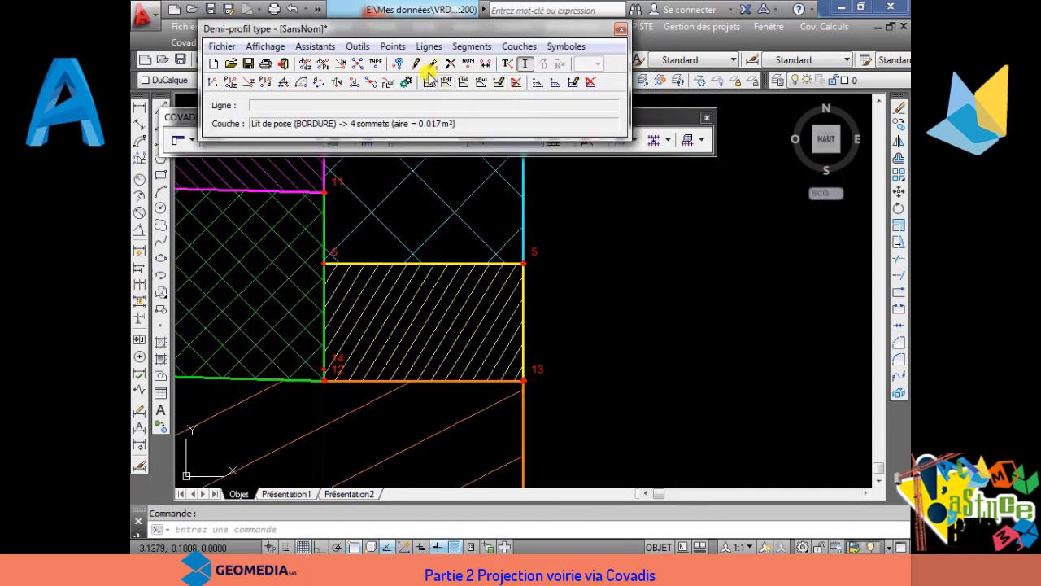
click(450, 64)
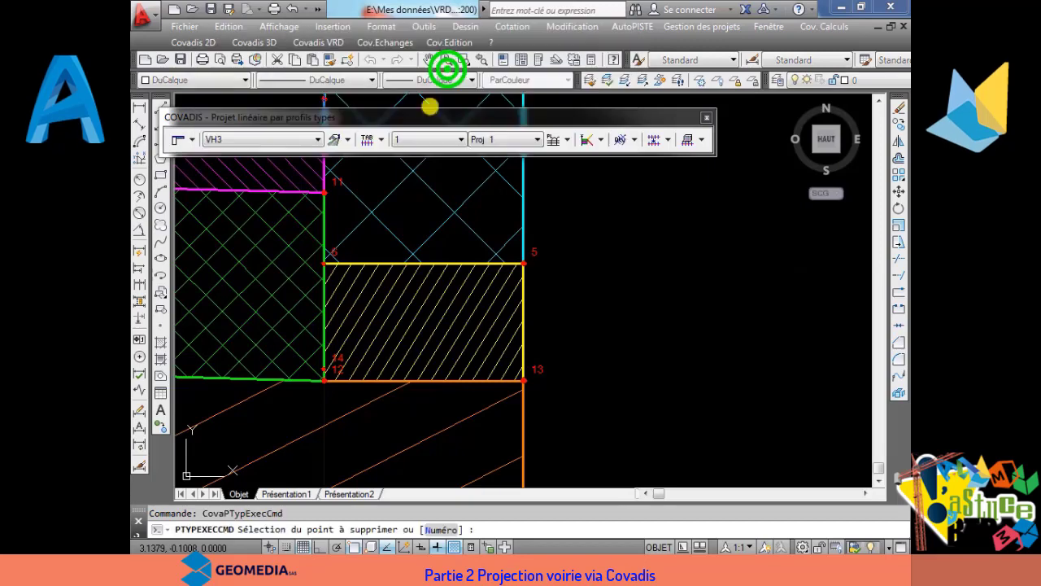
click(324, 371)
click(488, 317)
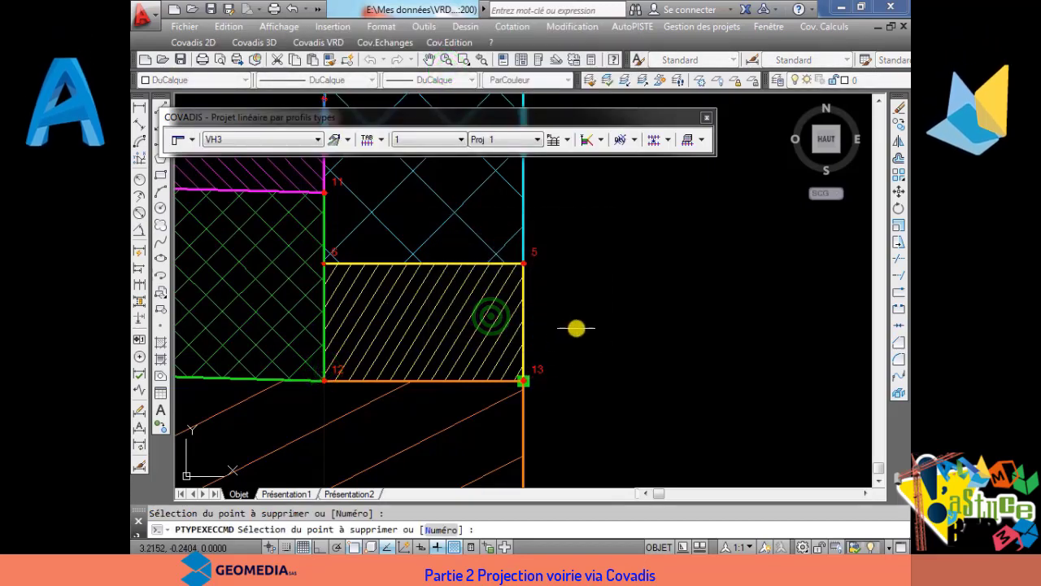
scroll(576, 327, down, 2)
scroll(648, 244, down, 3)
right_click(649, 238)
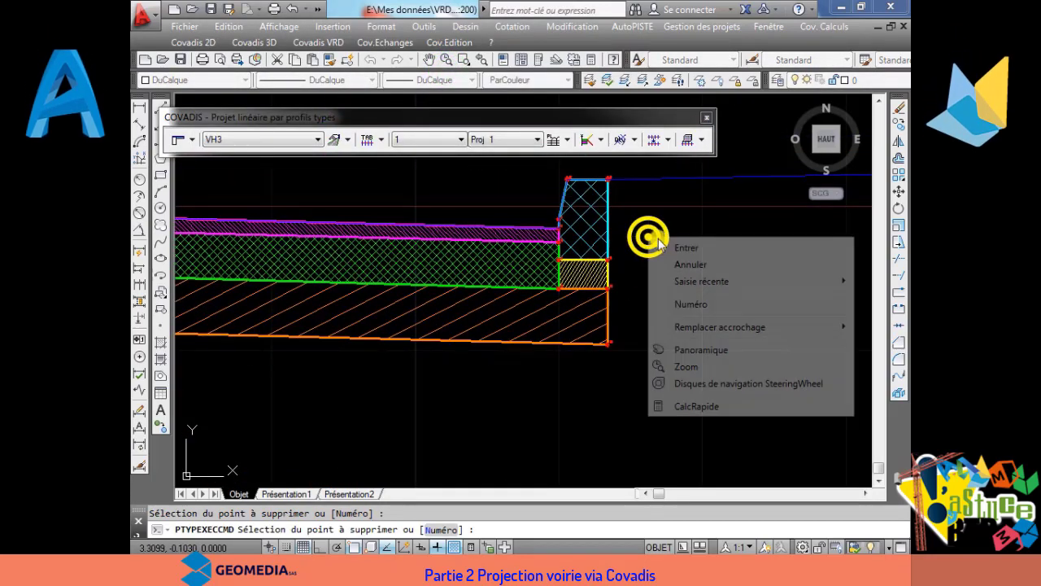
click(665, 248)
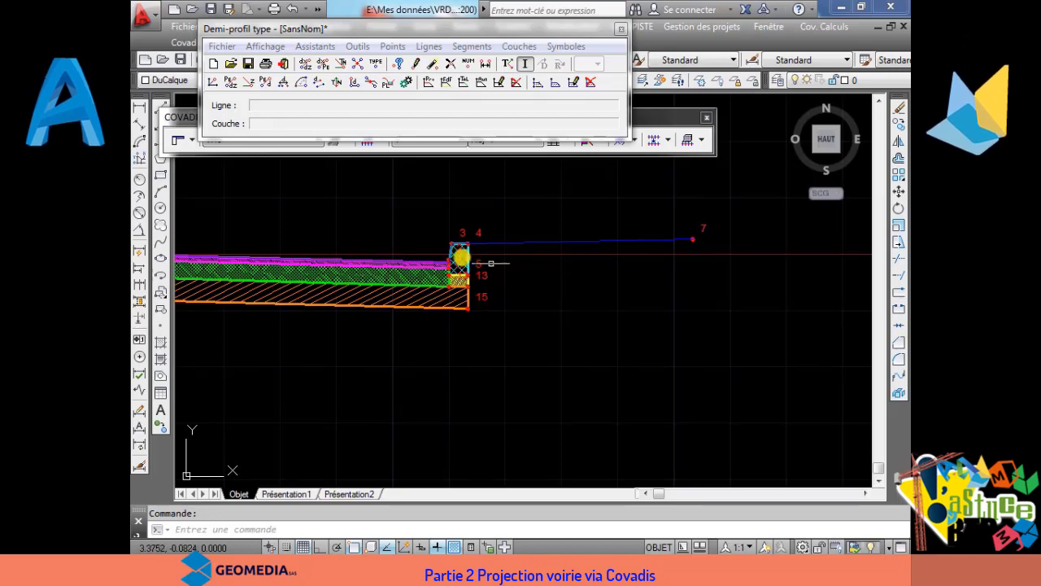
Step: Create a dX - dZ point below point 4 on the kerb's outer edge, with dX 0 and a negative dZ
scroll(457, 246, up, 6)
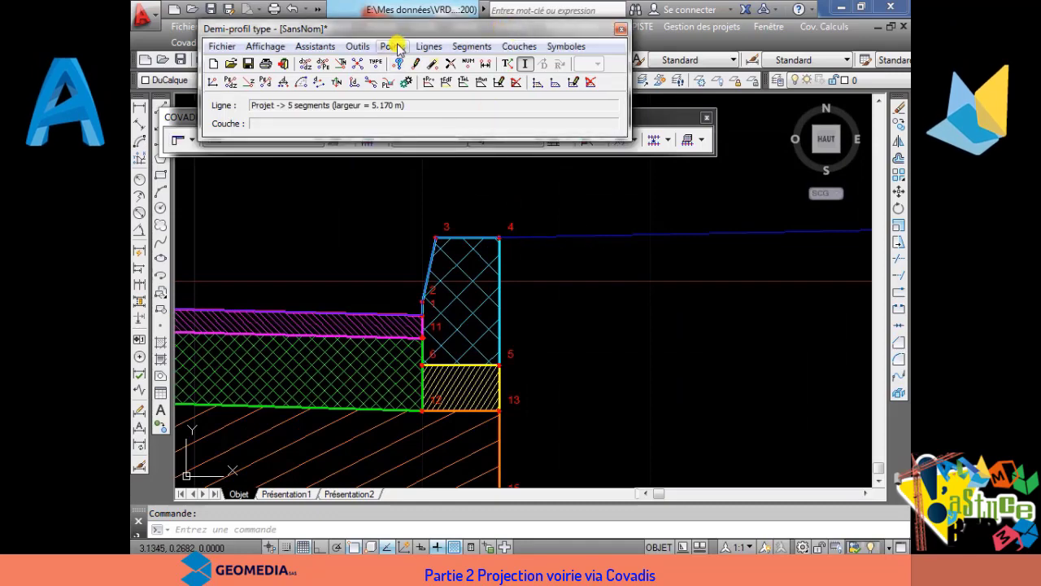
click(395, 47)
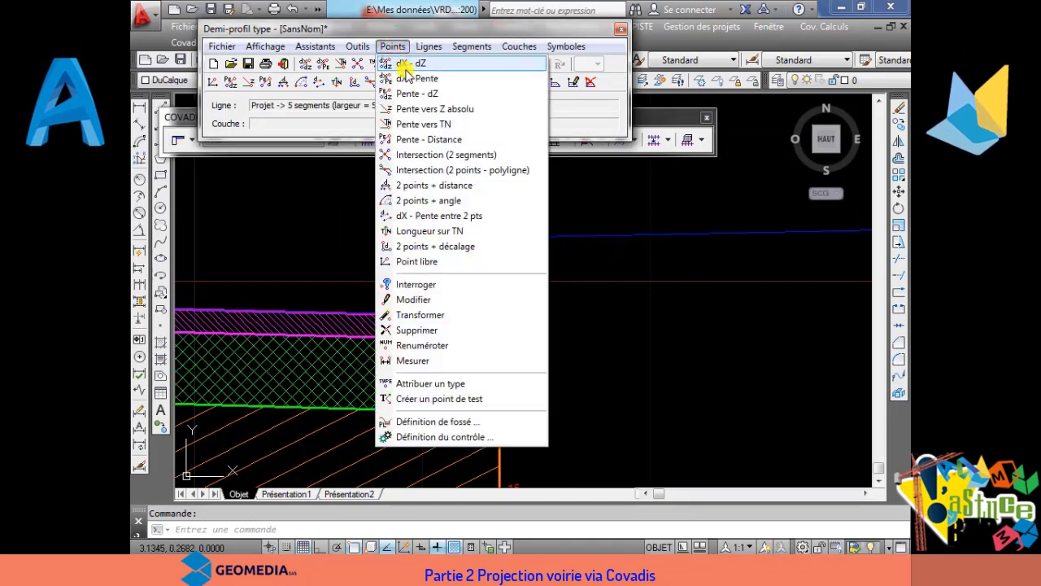
click(401, 63)
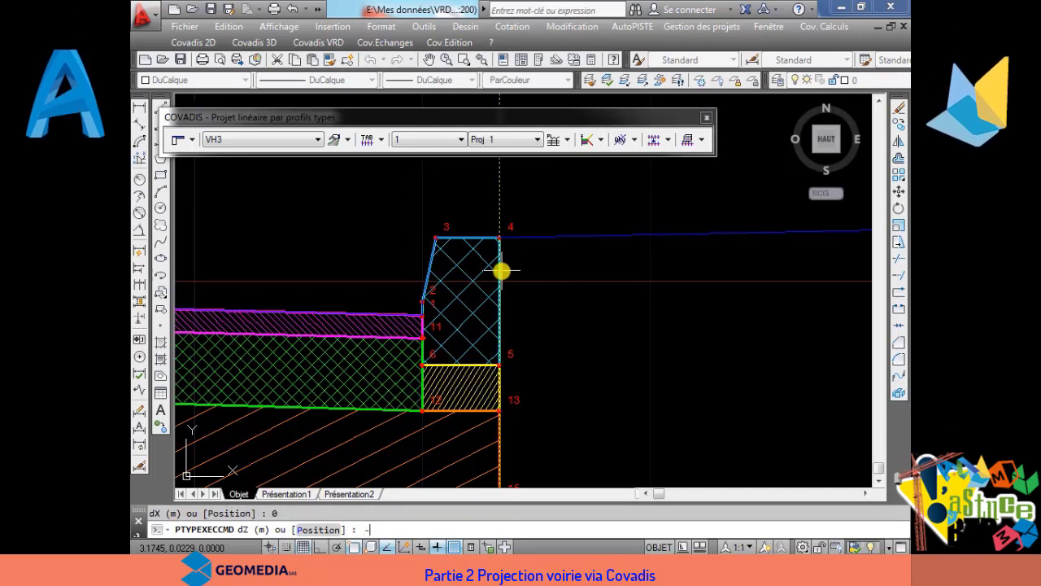
text(0)
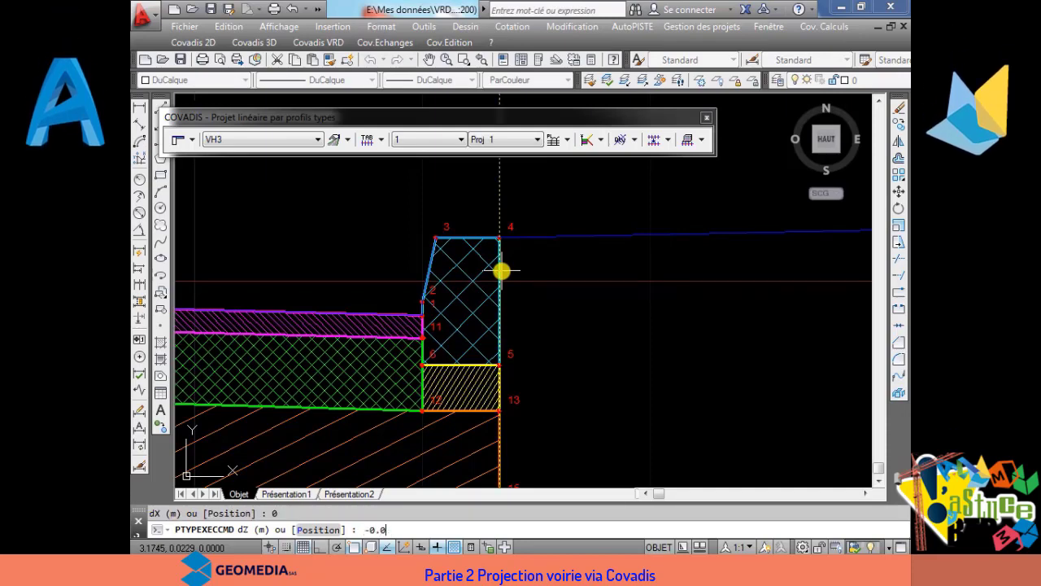
text(.0)
key(Return)
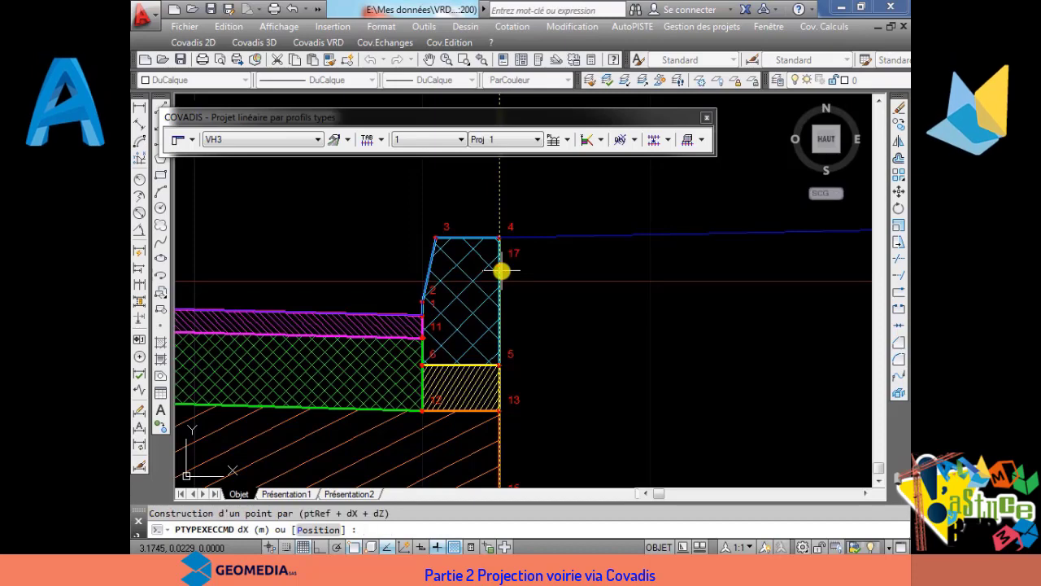
right_click(537, 260)
click(558, 279)
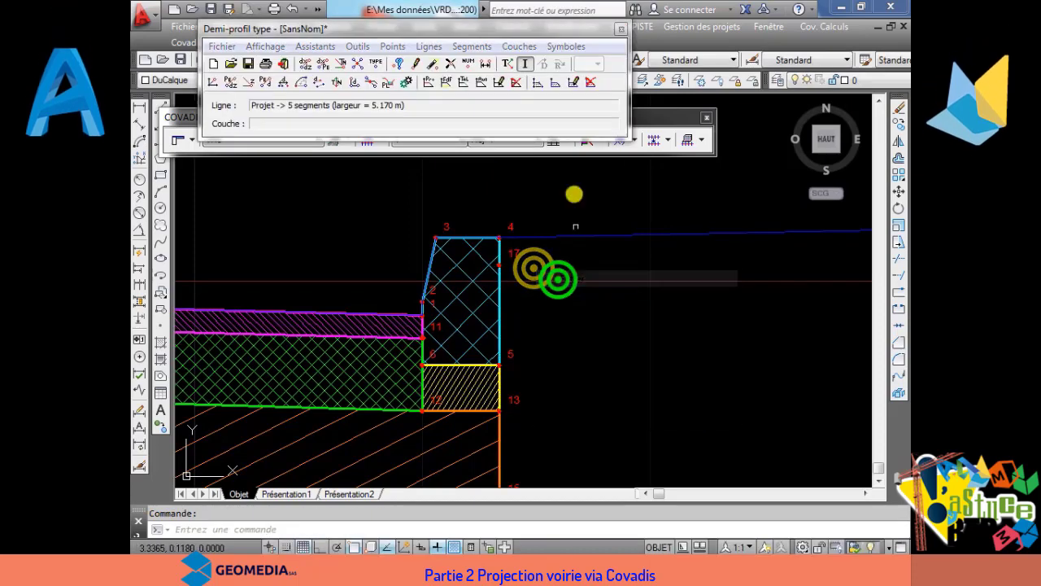
Step: Create another dX - dZ point directly below point 17 on the kerb's outer edge, with dX 0
click(384, 46)
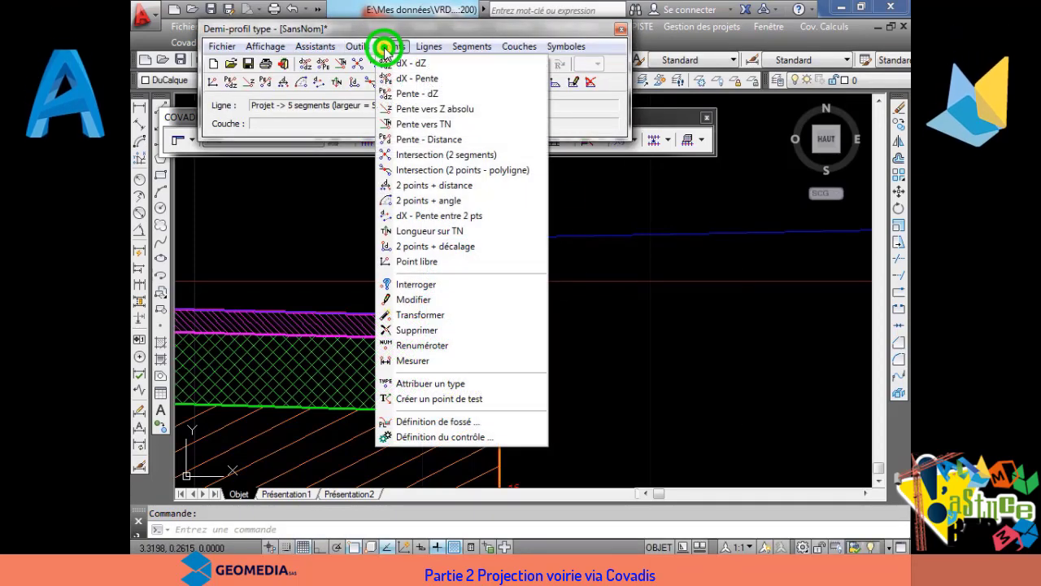
click(395, 52)
click(501, 270)
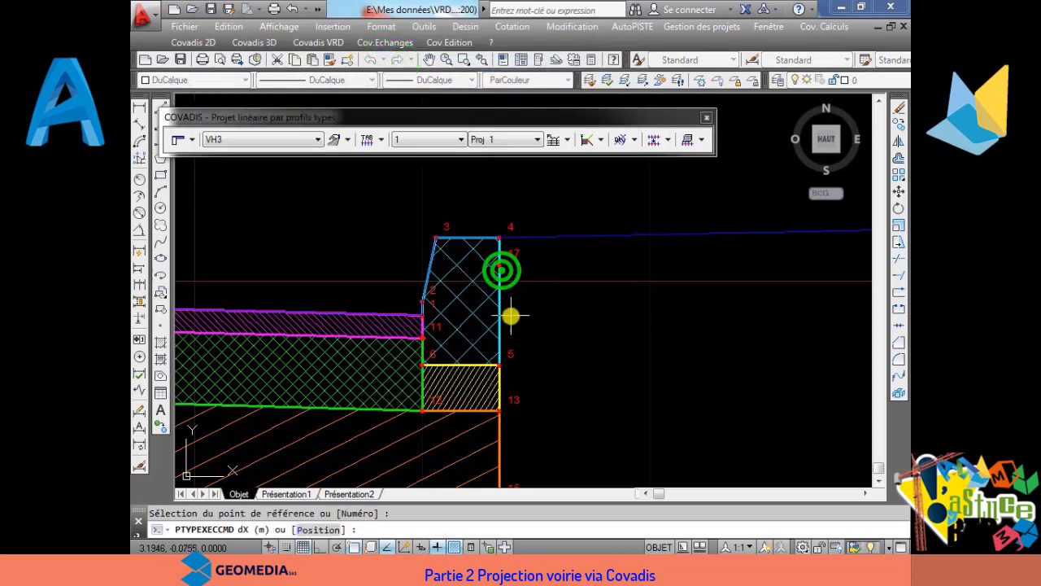
text(0)
key(Return)
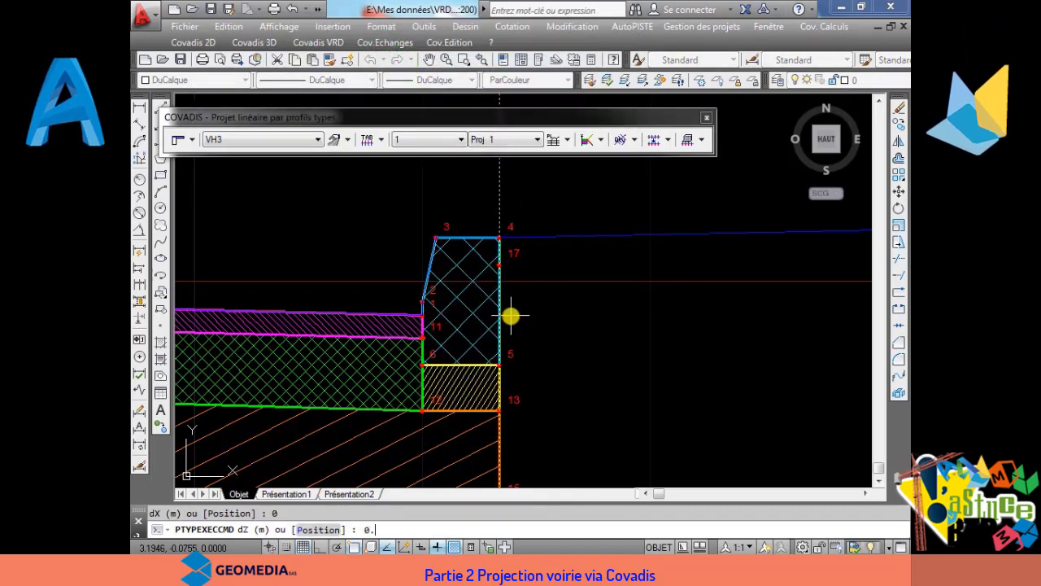
text(60.0)
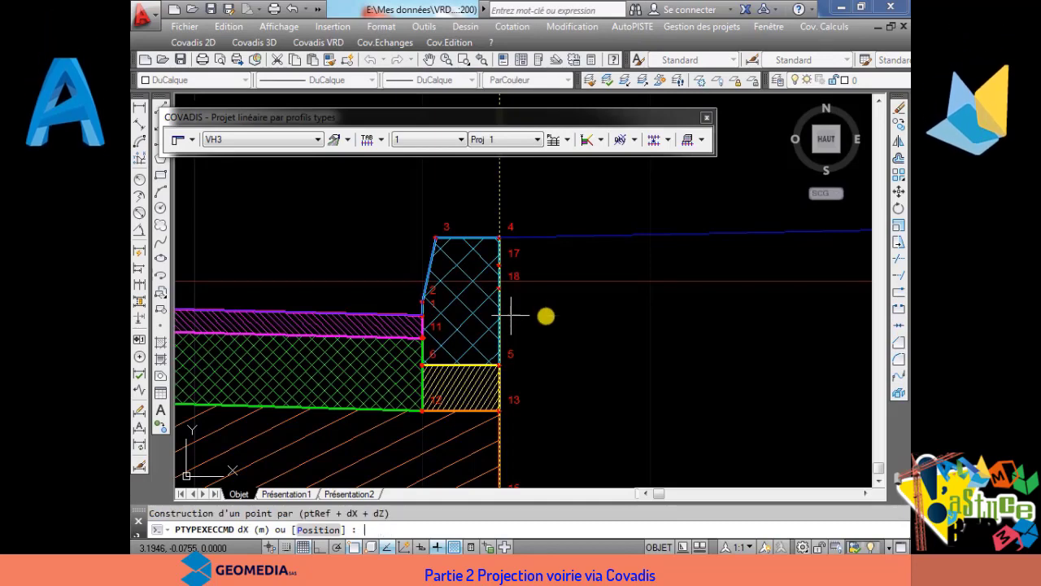
right_click(571, 307)
click(597, 322)
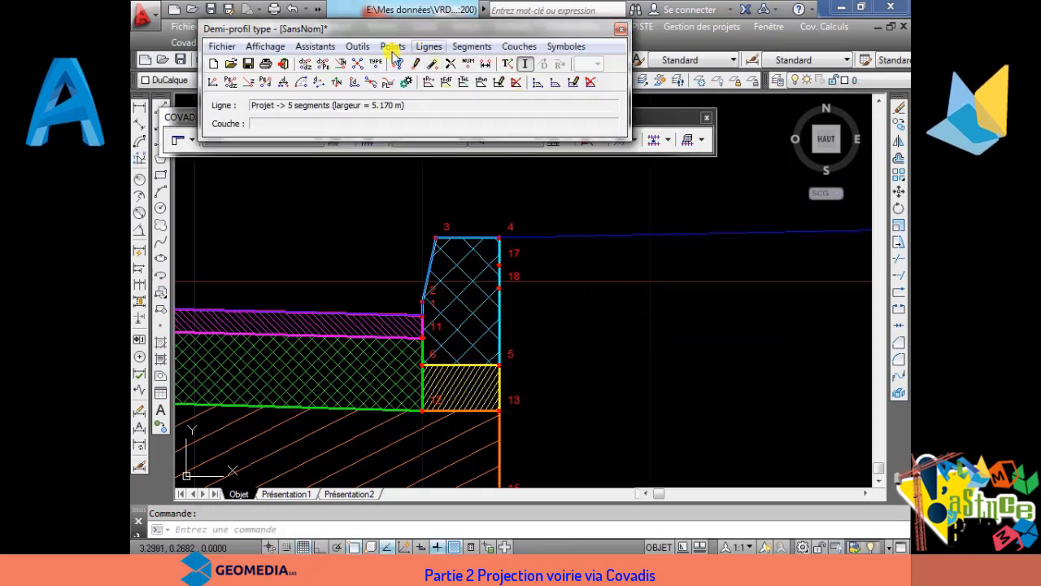
Step: Create a dX - dZ point from point 18 on the kerb's outer edge, with dX 0 and dZ -0.1
click(392, 47)
click(402, 60)
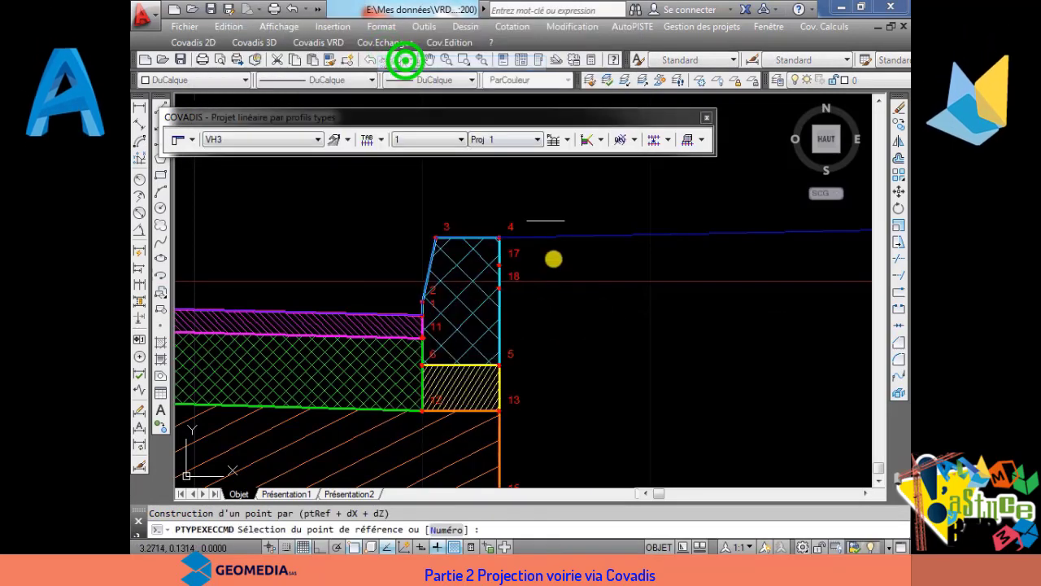
click(501, 293)
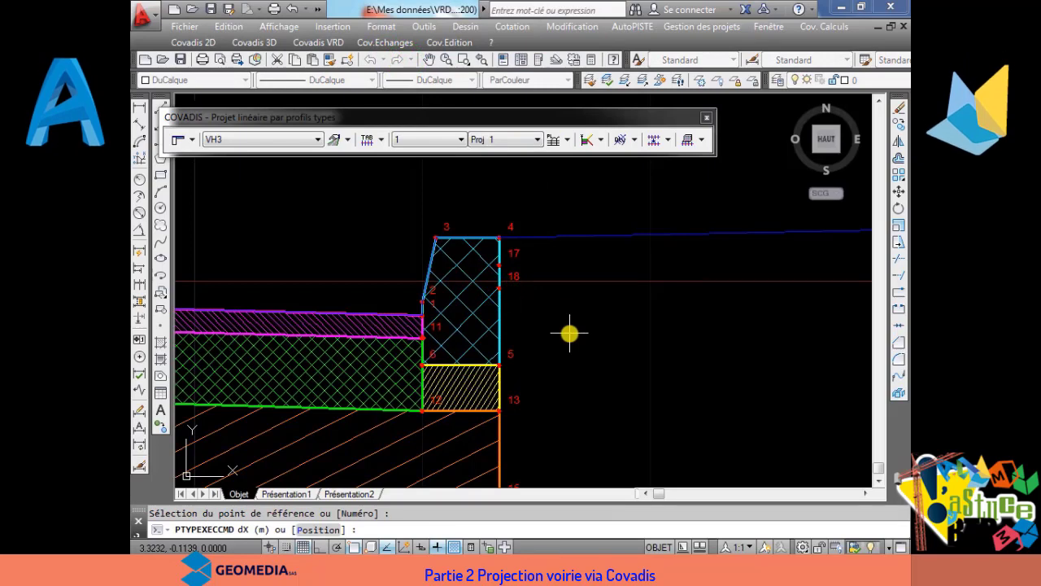
text(0)
key(Return)
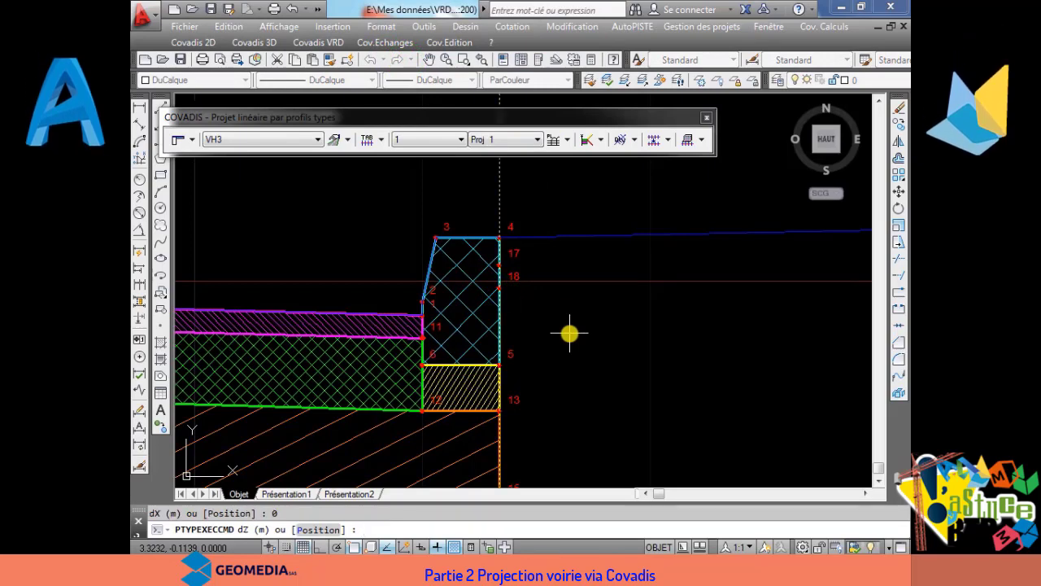
text(-0.1)
right_click(569, 333)
click(600, 341)
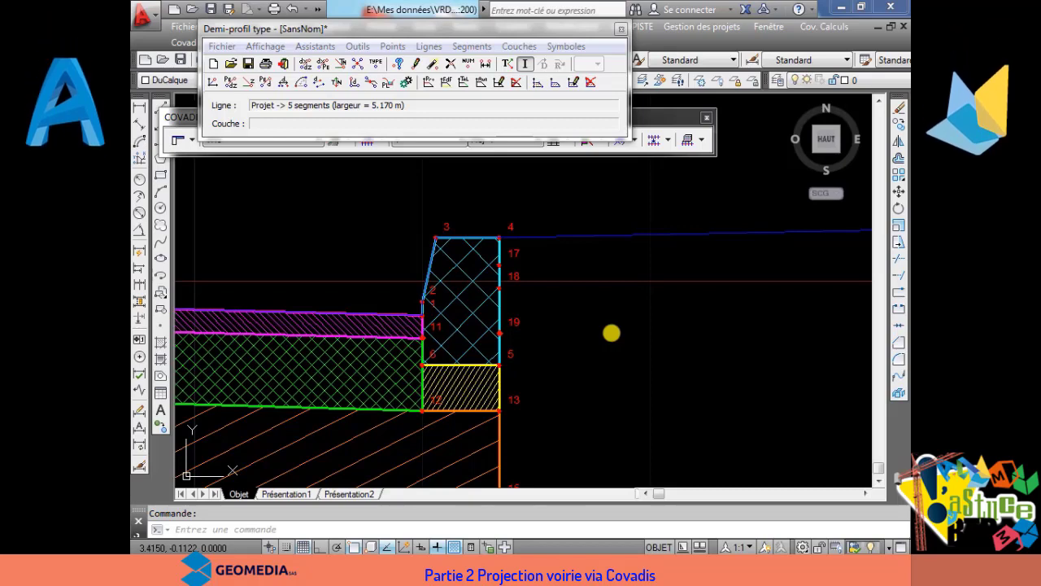
Step: Create a dX - Pente point from point 17 on the kerb's outer edge, with dX 2 m and a slope of 2%
scroll(650, 291, down, 3)
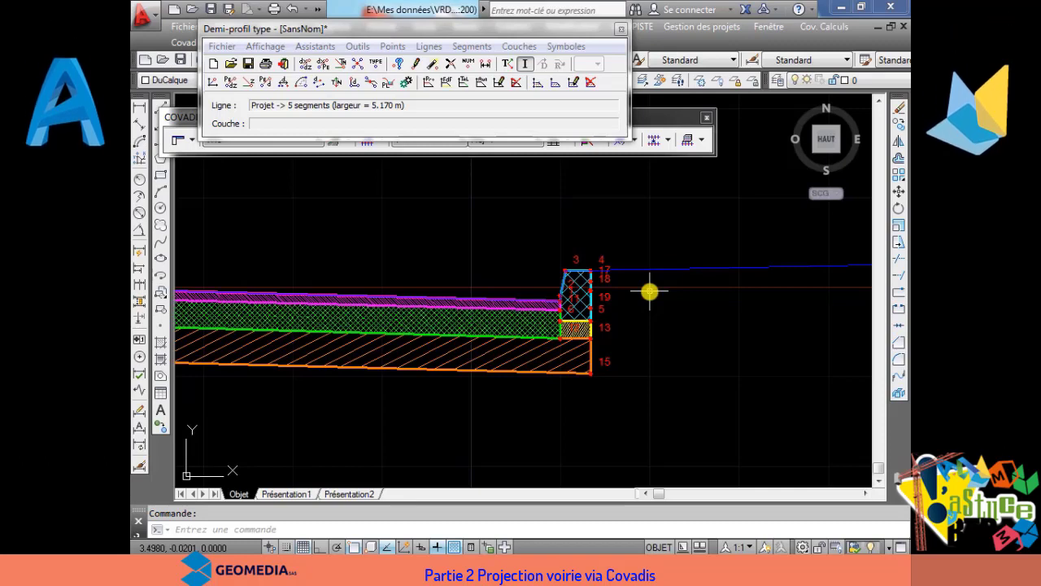
middle_drag(653, 286, 570, 291)
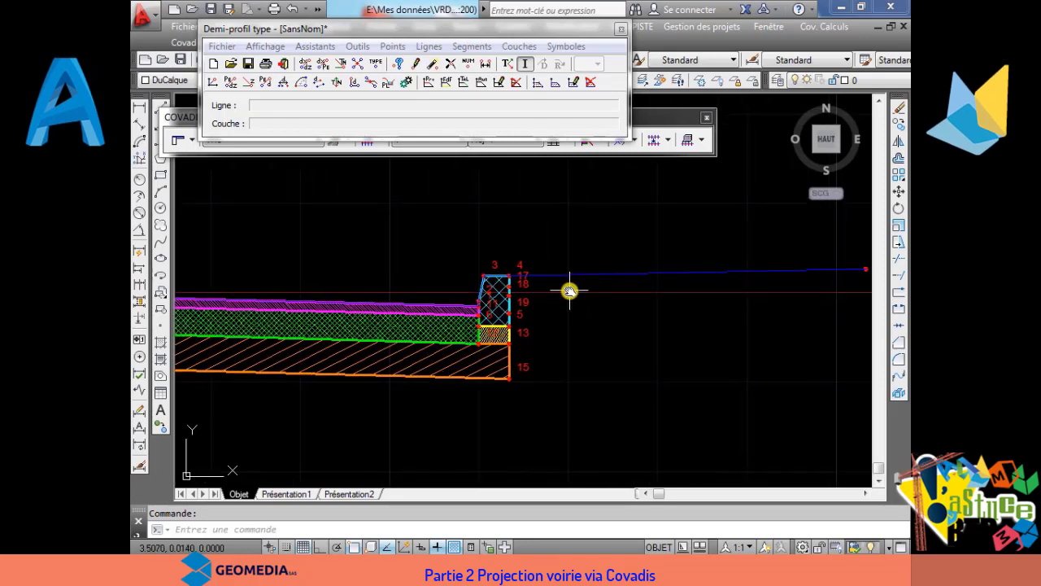
scroll(493, 275, up, 8)
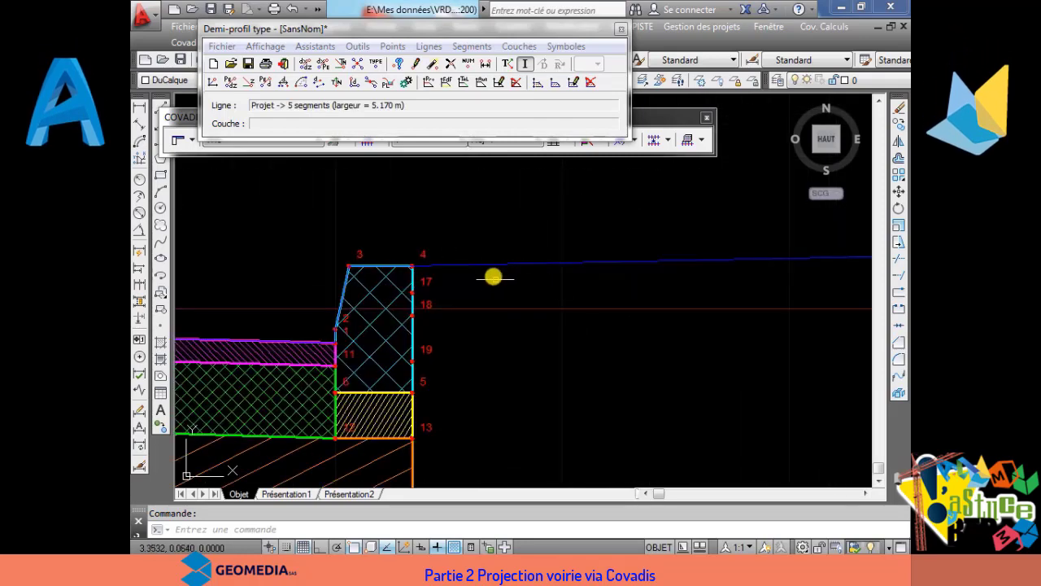
scroll(493, 275, down, 4)
middle_drag(493, 275, 409, 270)
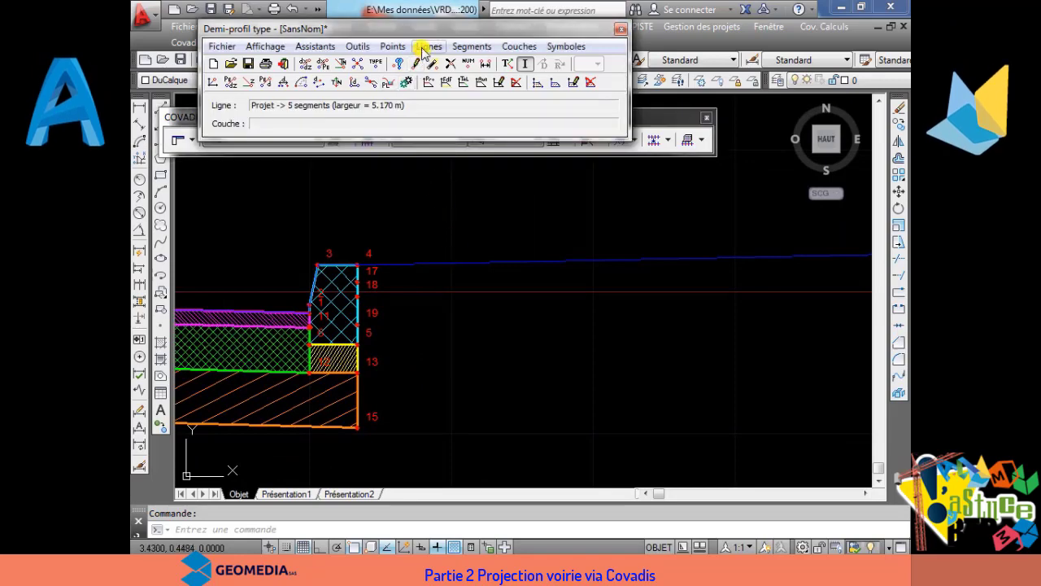
click(394, 46)
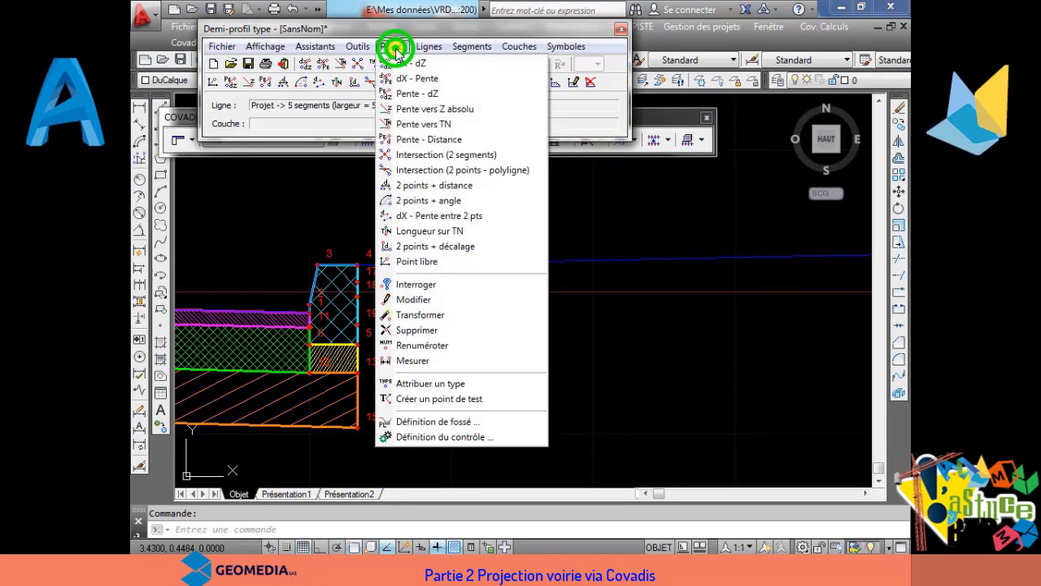
click(411, 79)
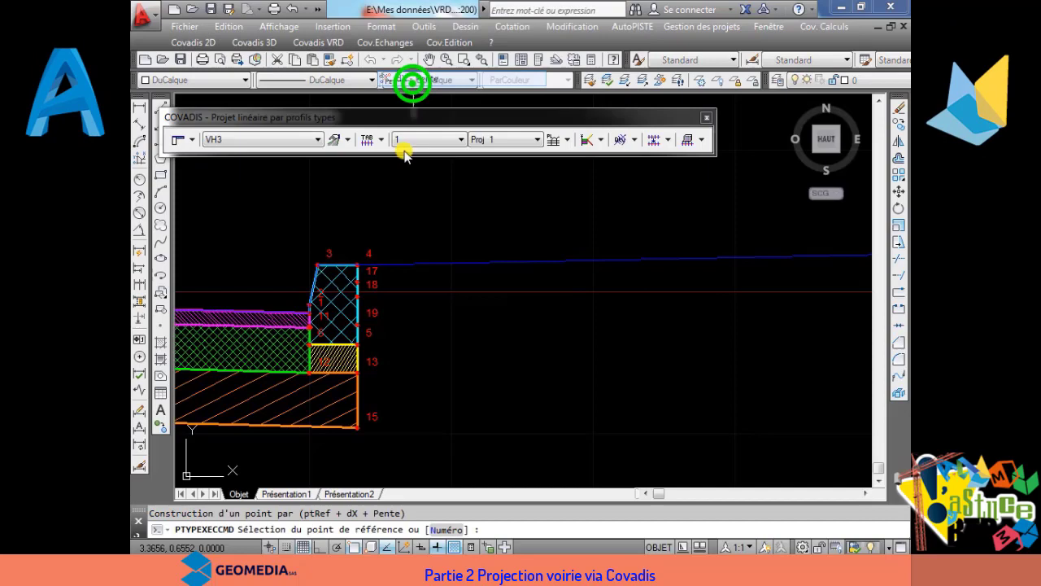
click(356, 284)
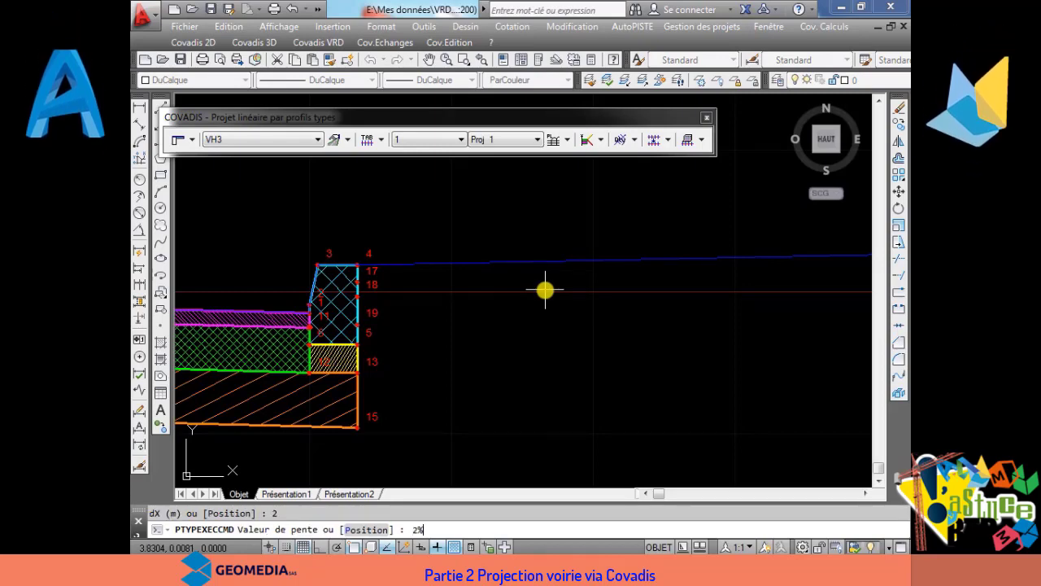
text(%)
scroll(545, 290, down, 4)
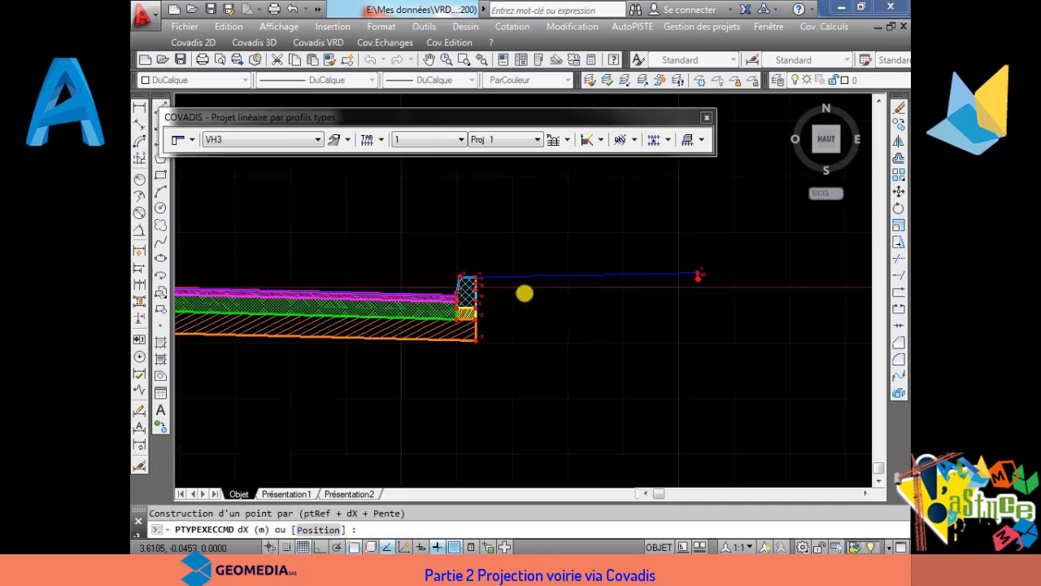
scroll(488, 301, up, 3)
right_click(407, 302)
click(435, 315)
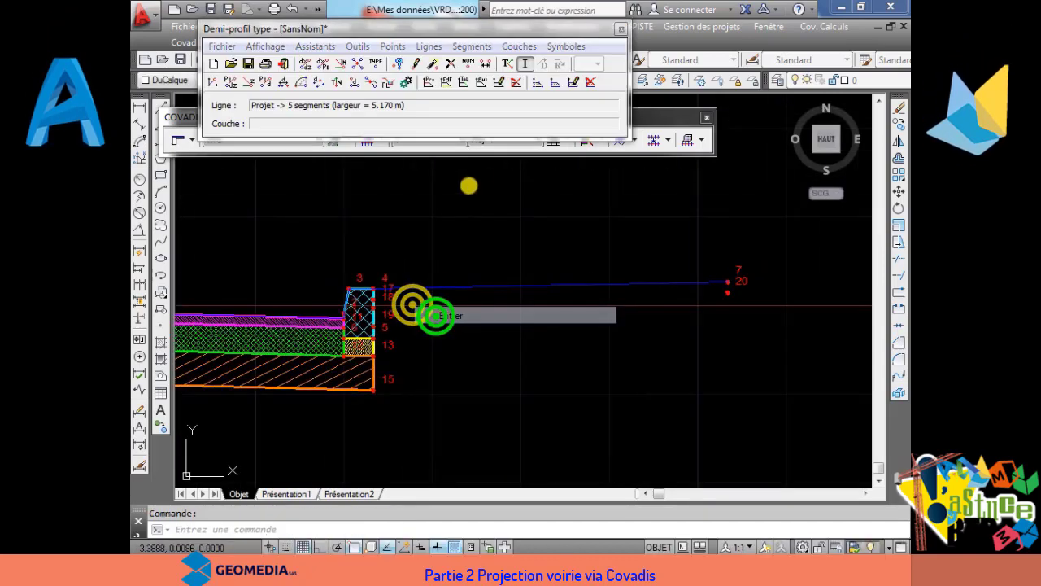
click(419, 46)
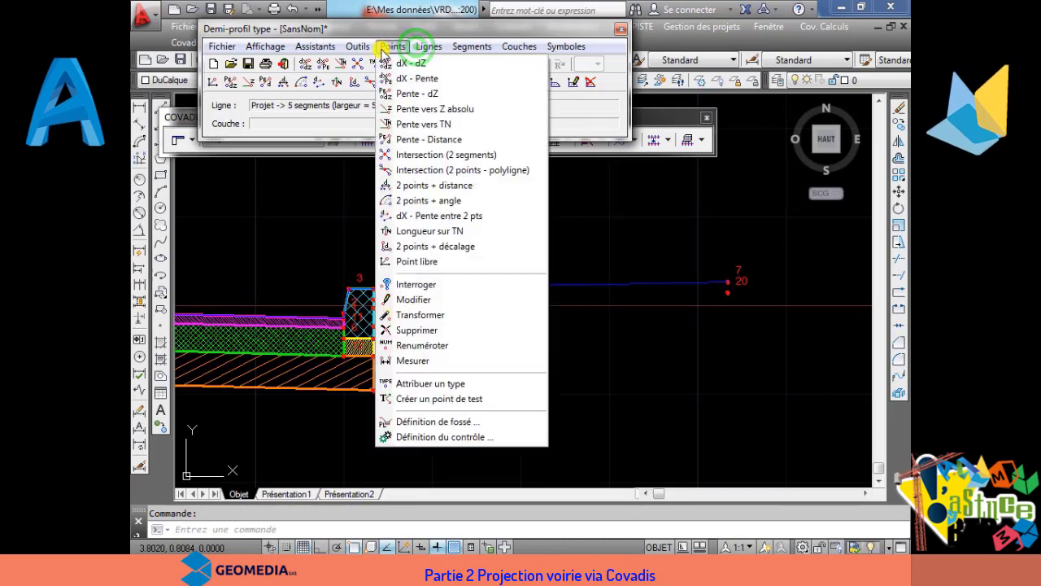
click(393, 64)
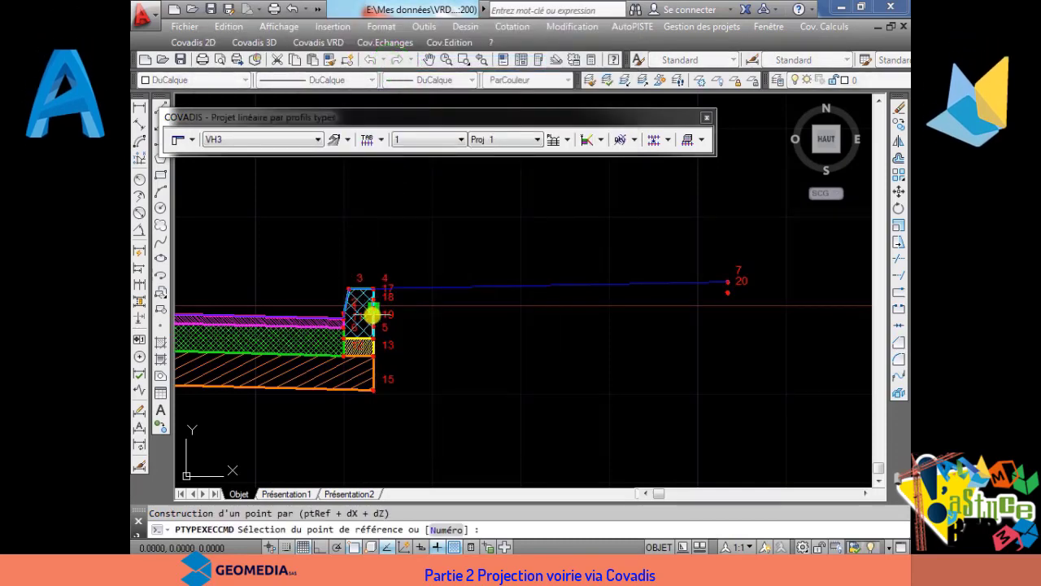
click(372, 314)
text(2)
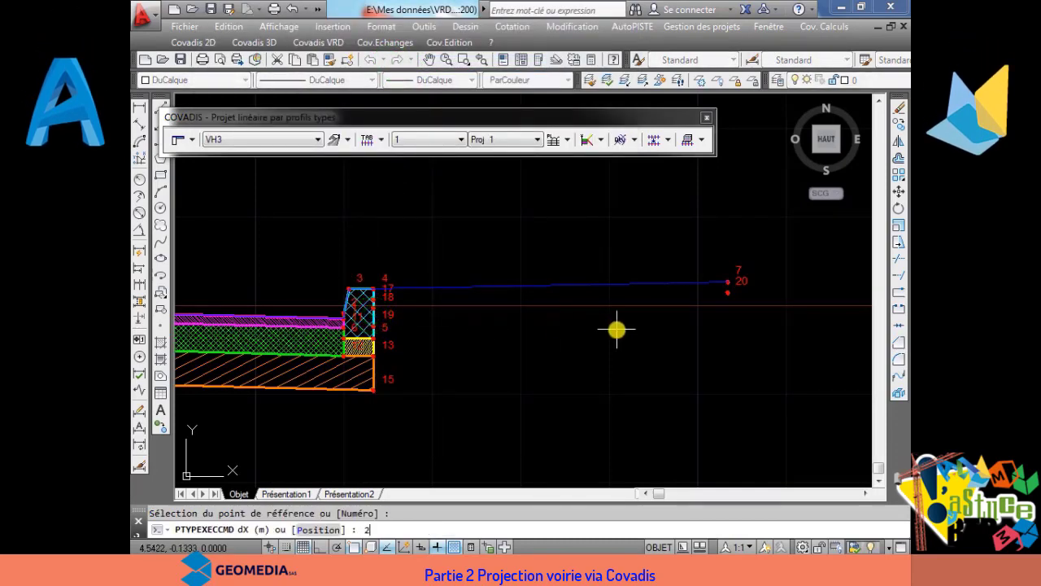
key(Return)
text(2)
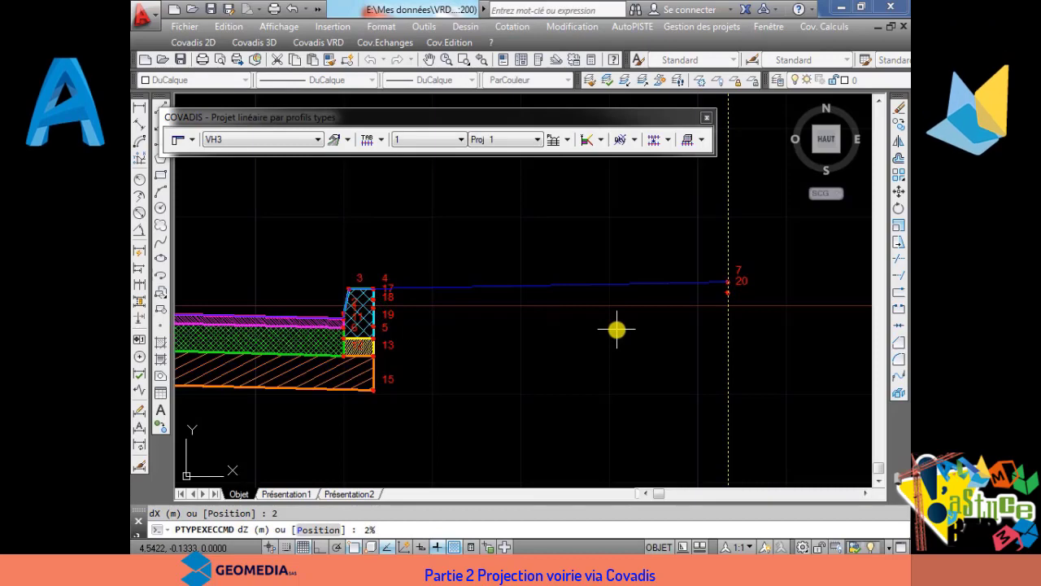
right_click(616, 330)
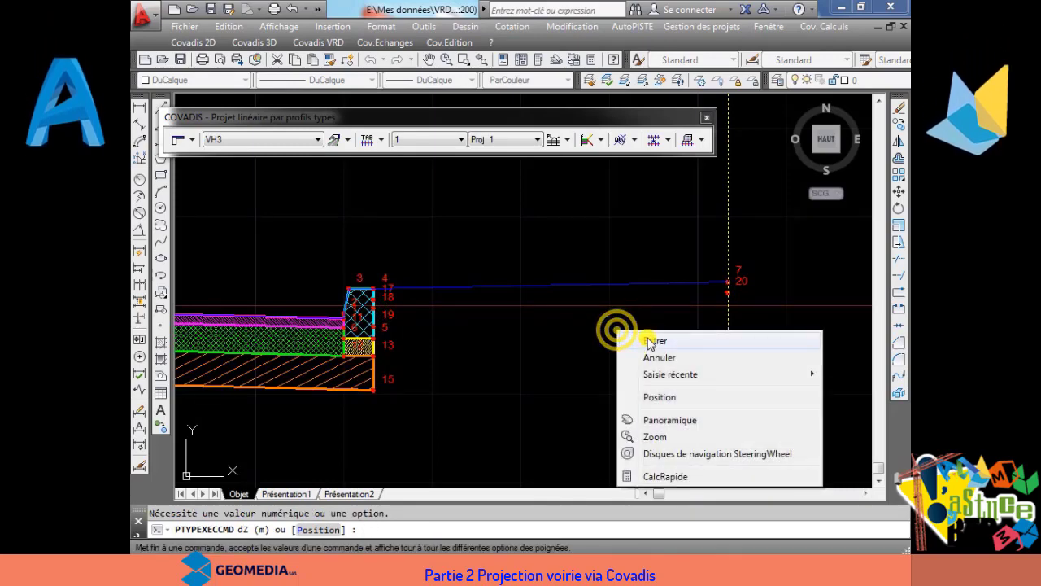
click(648, 339)
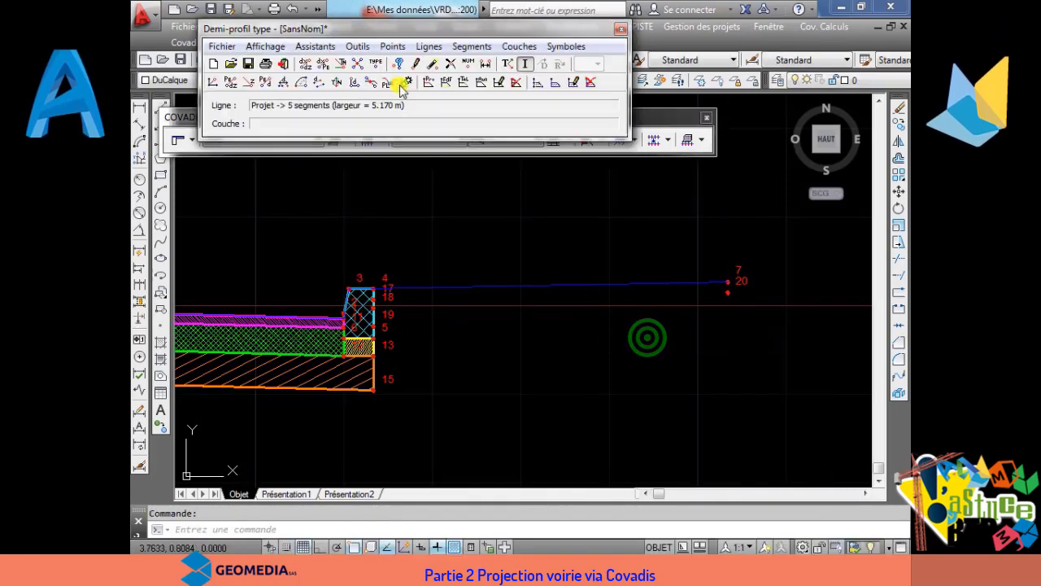
click(394, 46)
click(412, 77)
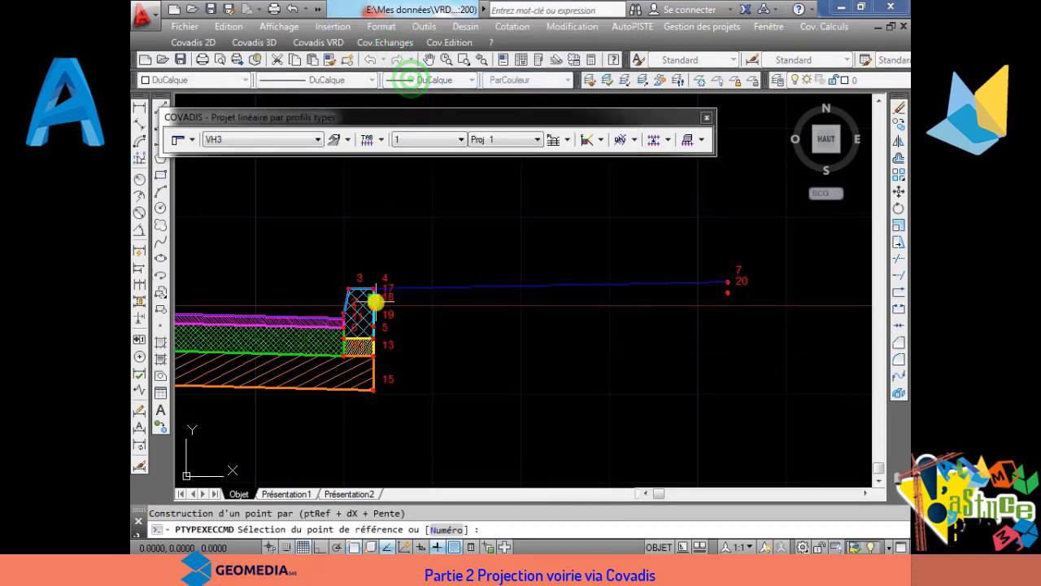
click(378, 303)
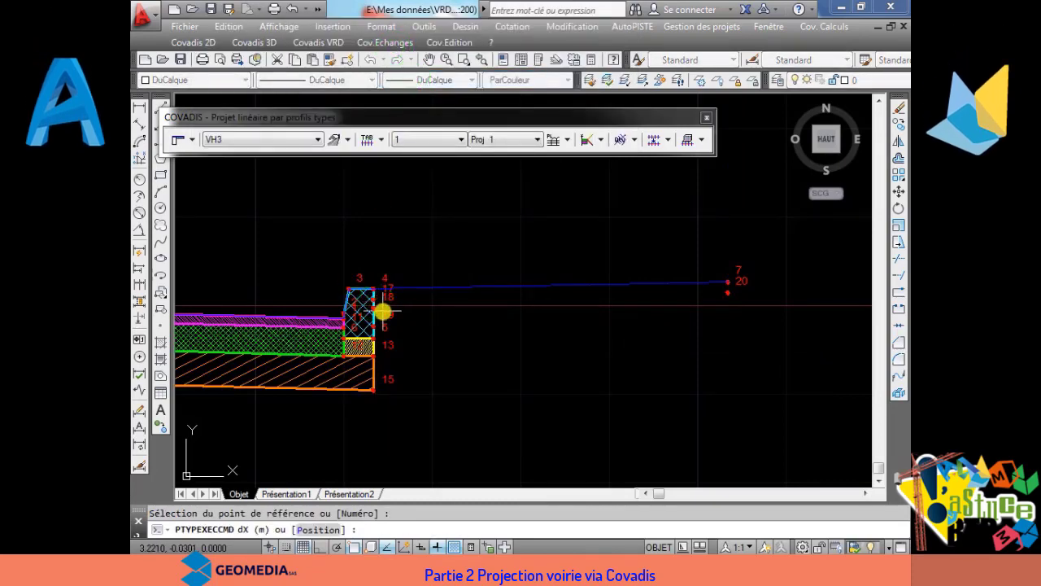
key(Escape)
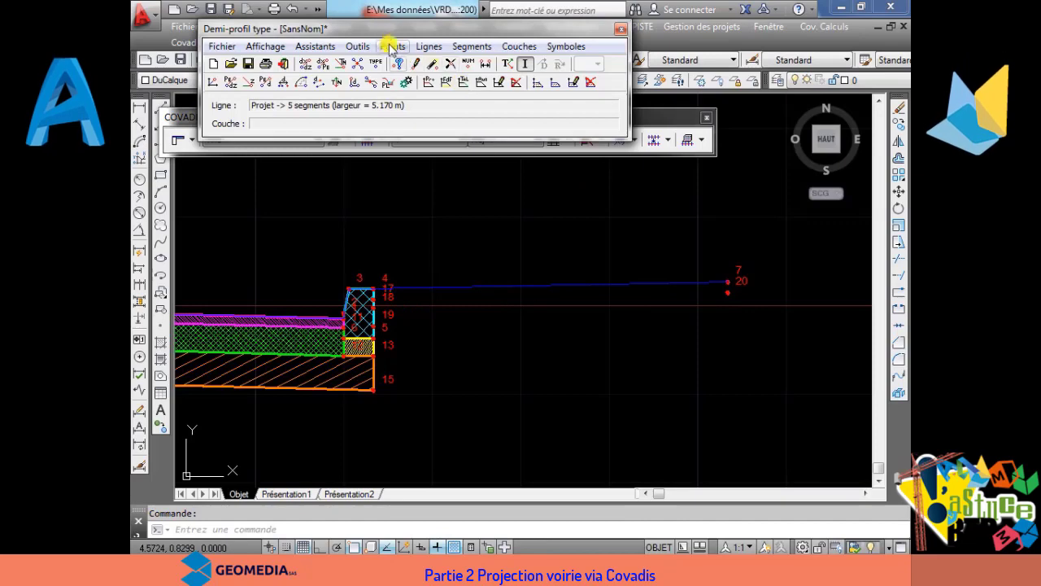
Step: Create a dX - dZ point directly below point 20 at the pavement's outer end, with dX 0 and a negative dZ
click(391, 47)
click(404, 60)
click(725, 291)
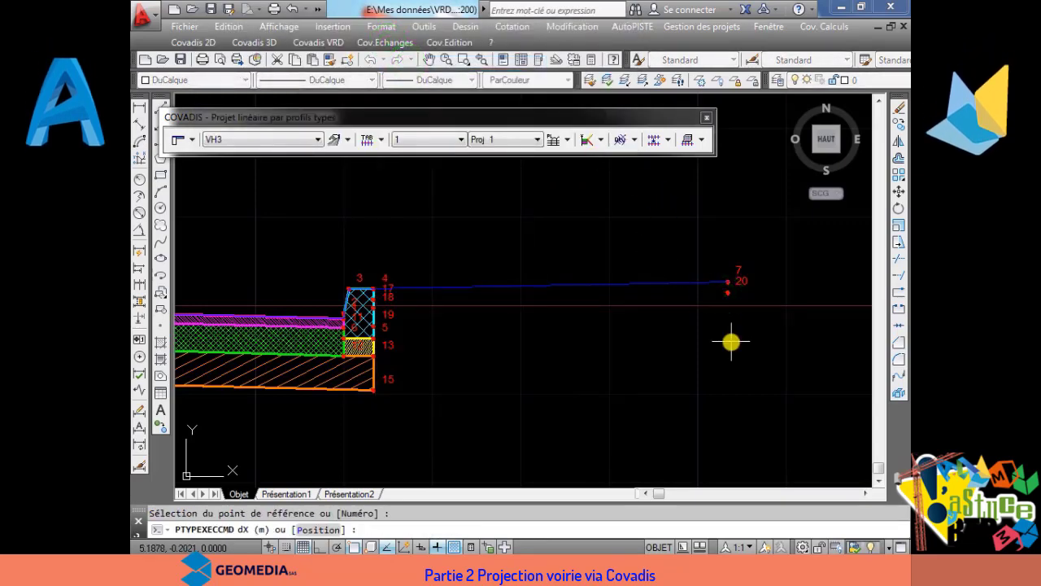
text(0)
key(Return)
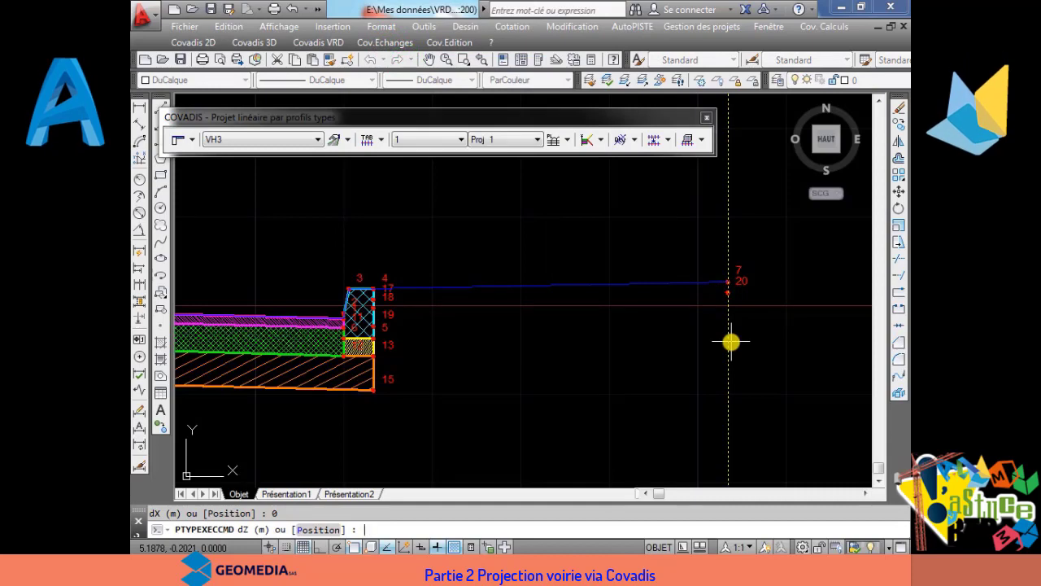
text(-0.0)
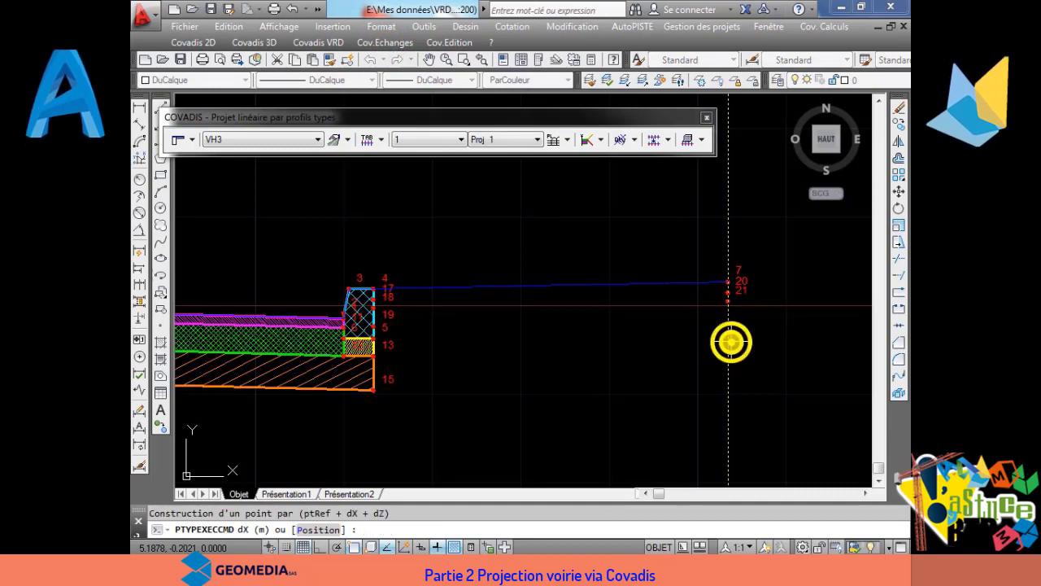
right_click(731, 339)
click(737, 352)
Step: Create another dX - dZ point directly below point 21 at the pavement's outer end
click(386, 48)
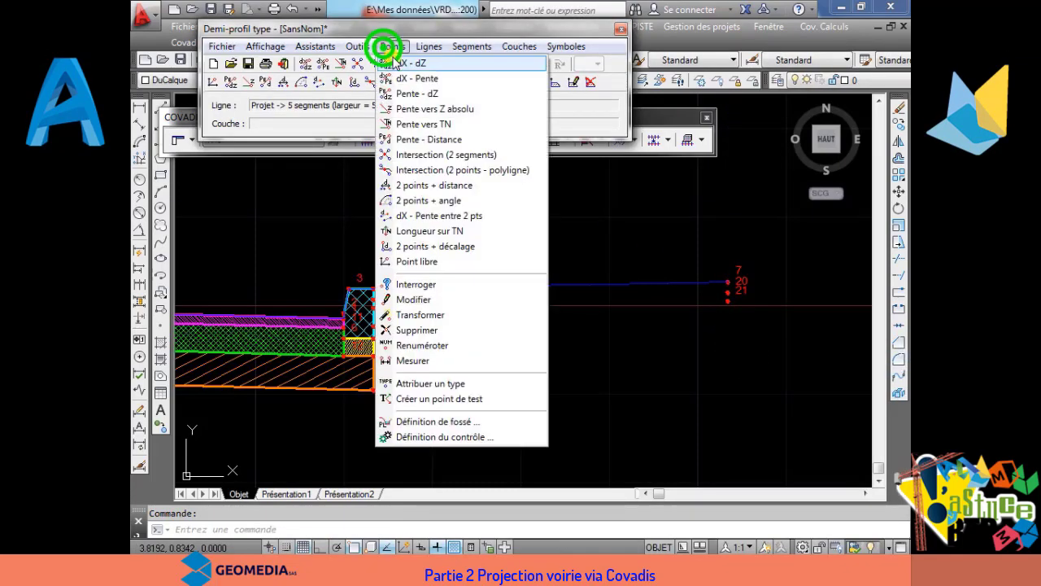
click(403, 64)
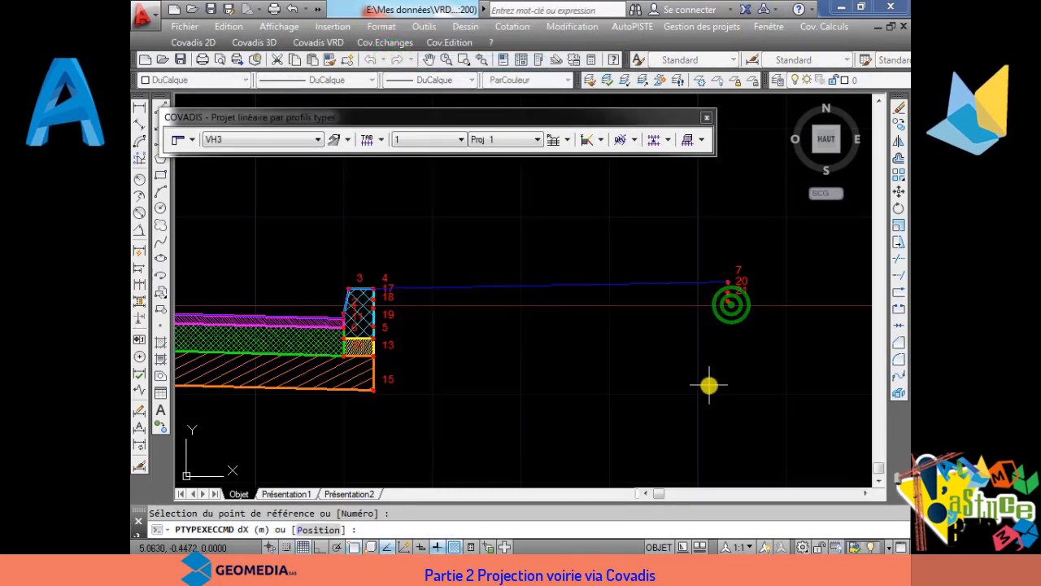
text(-0)
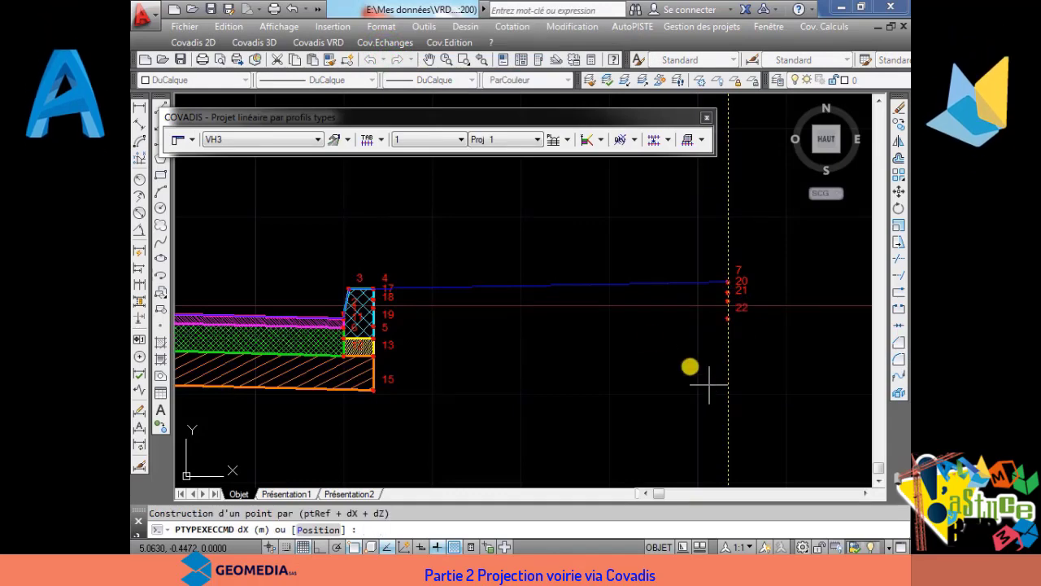
right_click(642, 335)
click(675, 350)
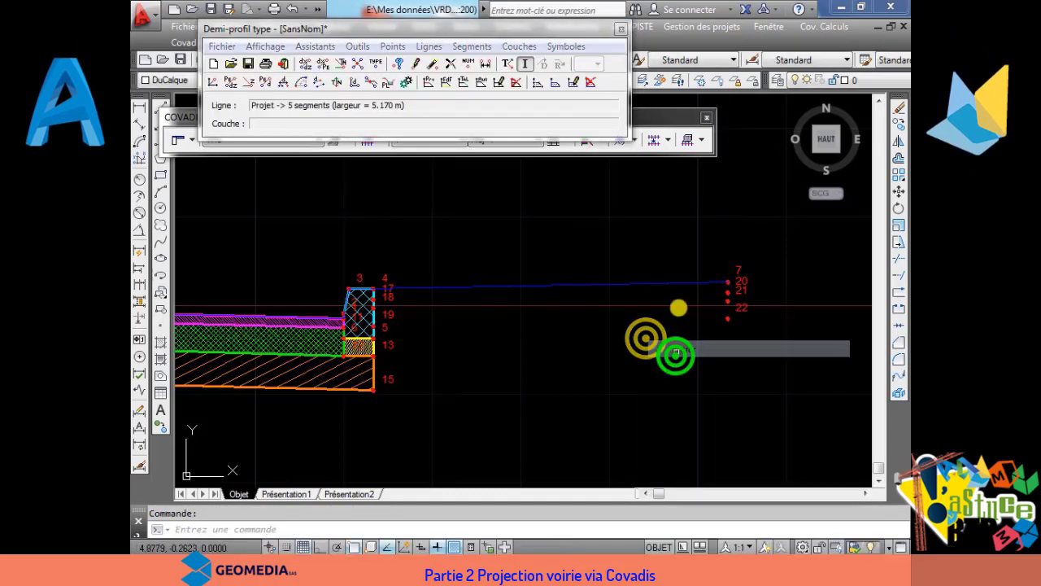
Step: Construct the top layer behind the kerb as a closed outline through points 7, 4, 17 and 20
click(512, 47)
click(533, 62)
click(730, 284)
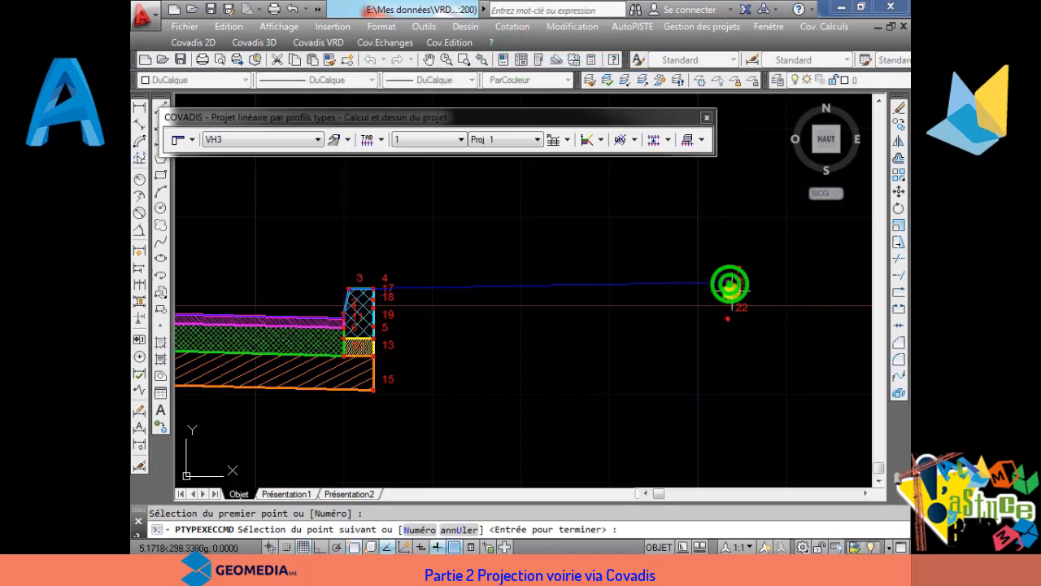
click(375, 289)
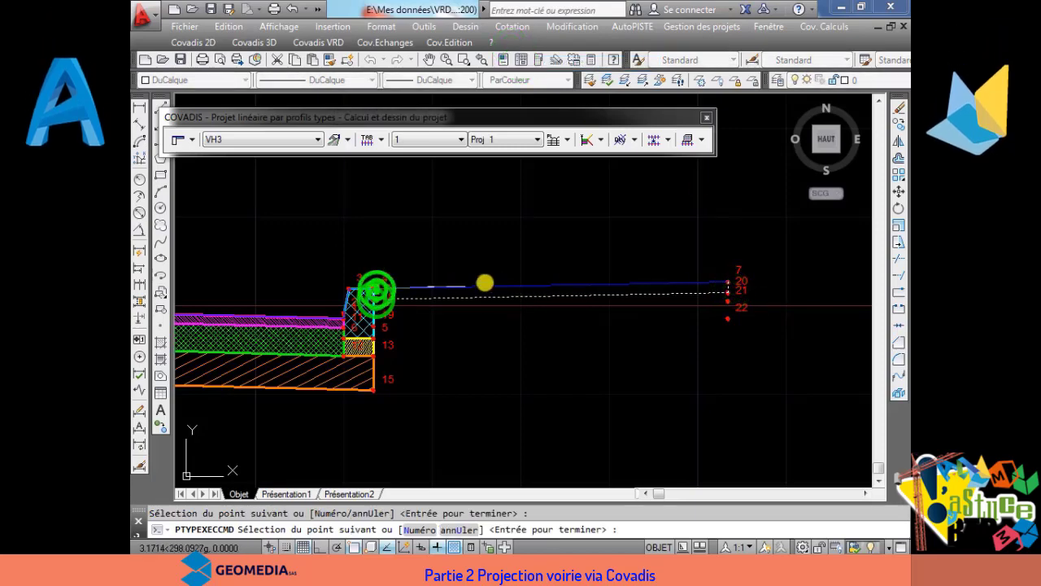
click(732, 284)
right_click(725, 287)
click(736, 305)
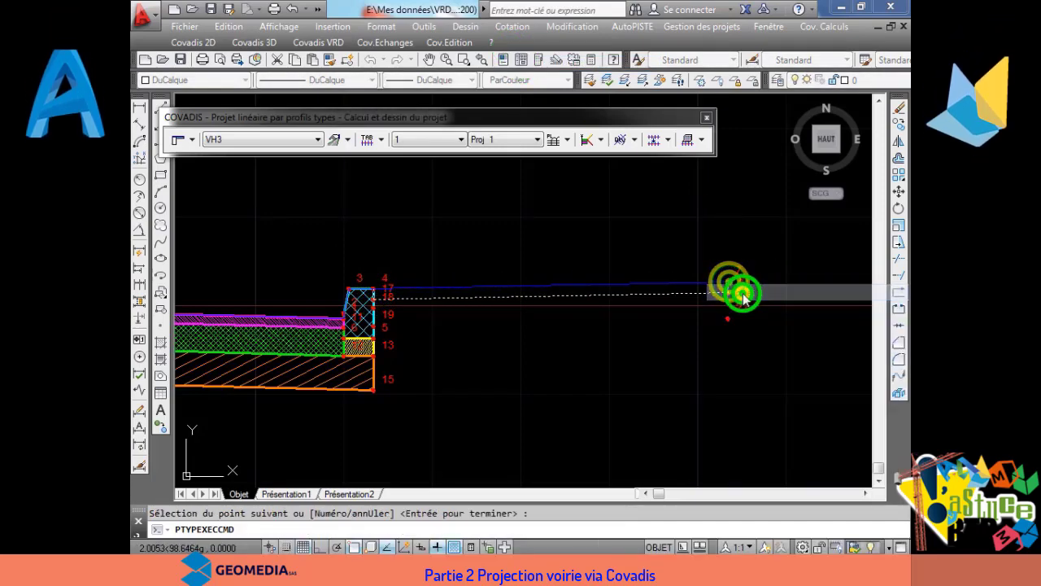
Step: Name the new layer TROTTOIR from the layers of other typical profiles and adopt its stored settings
click(606, 166)
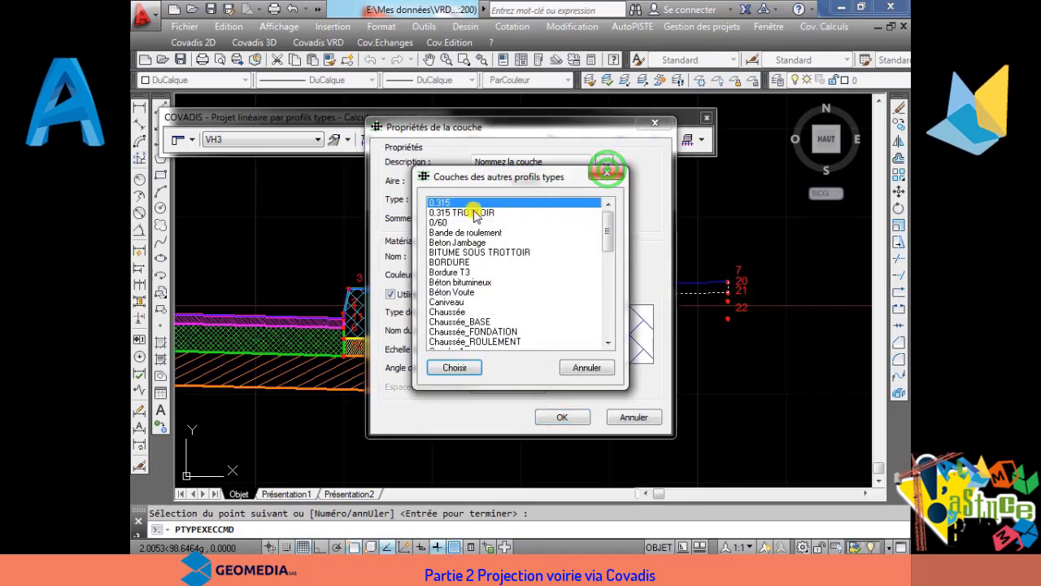
drag(610, 231, 616, 319)
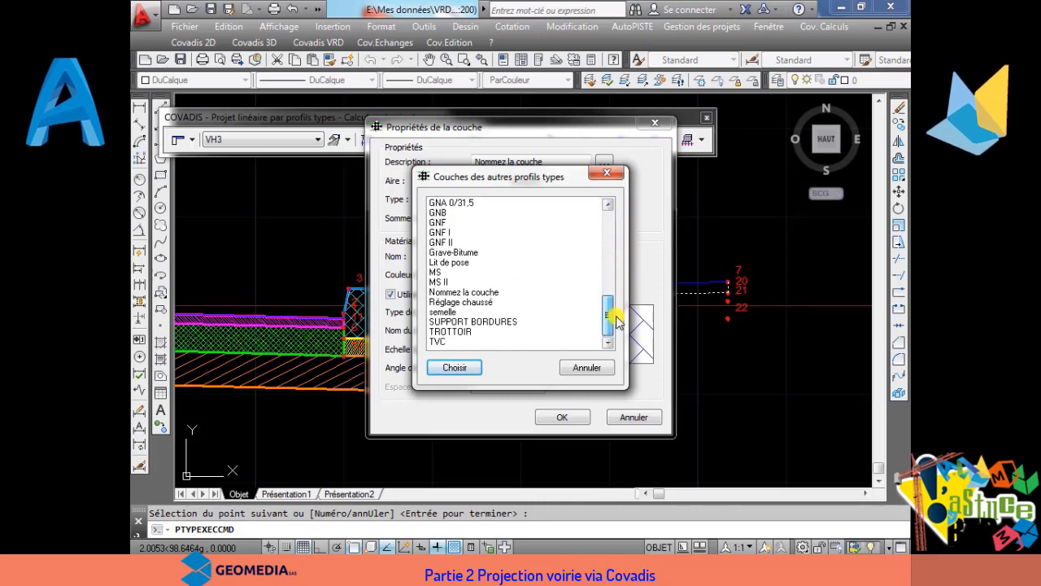
click(466, 330)
click(463, 367)
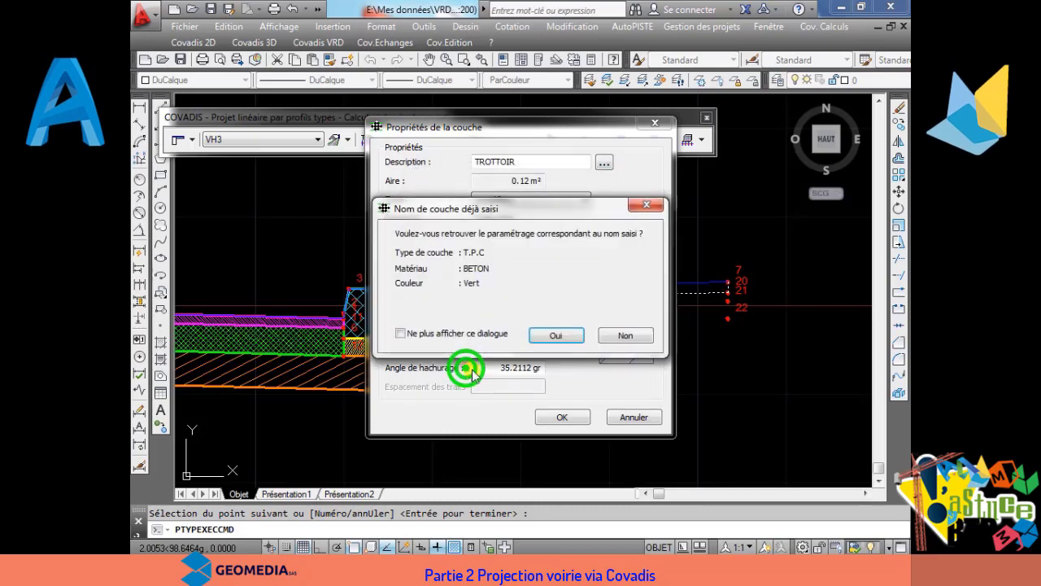
click(555, 339)
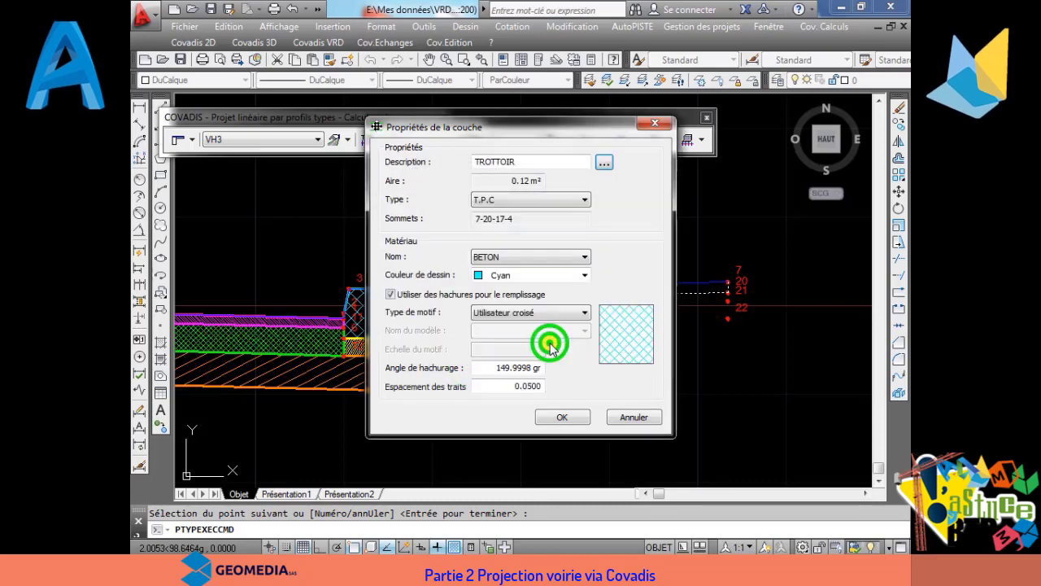
Step: Set the TROTTOIR layer's type to Indéfini and its material to DIVERS
click(527, 203)
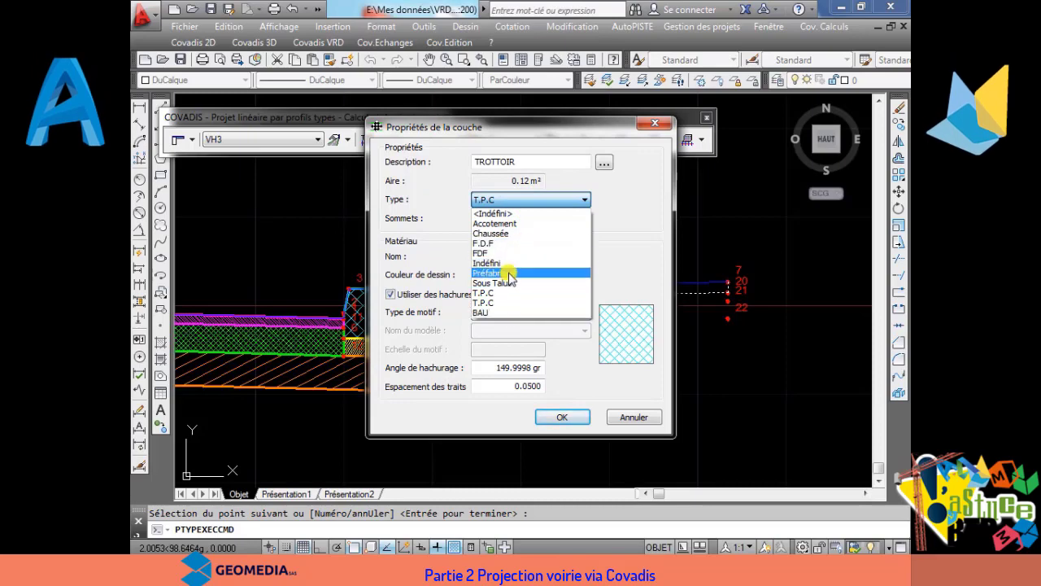
click(488, 262)
click(530, 258)
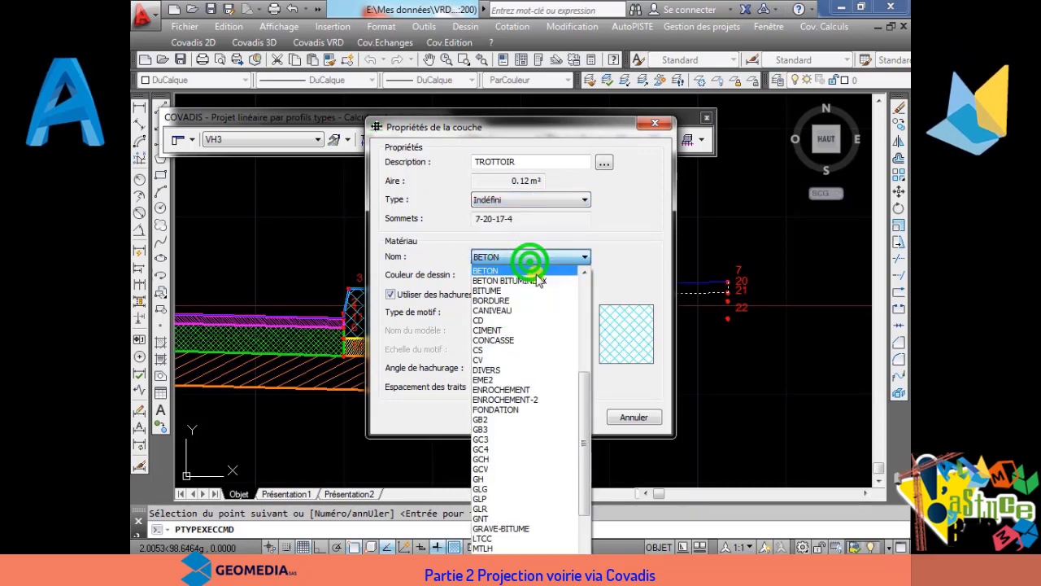
drag(580, 395, 582, 443)
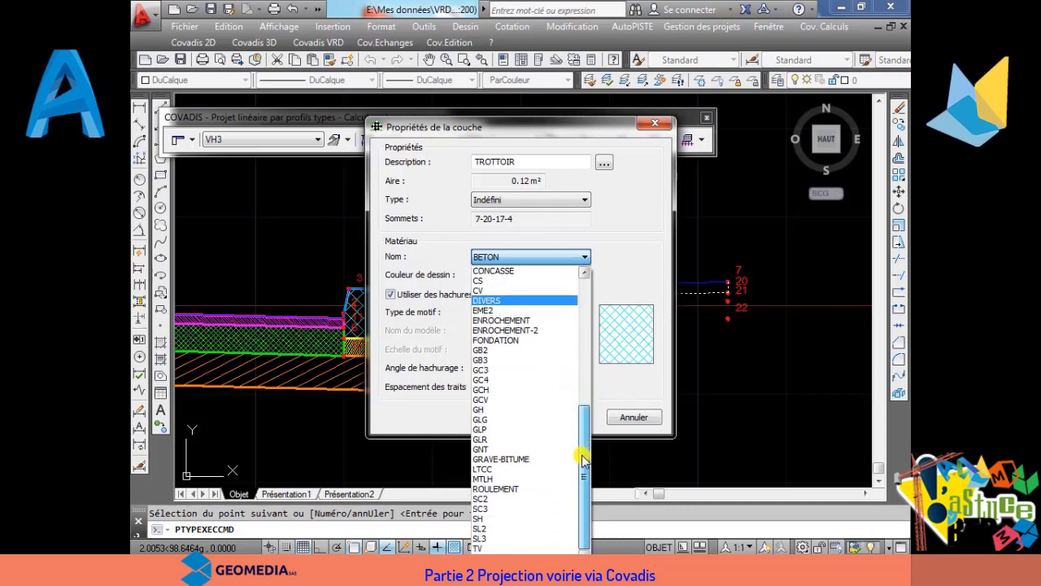
drag(582, 460, 590, 283)
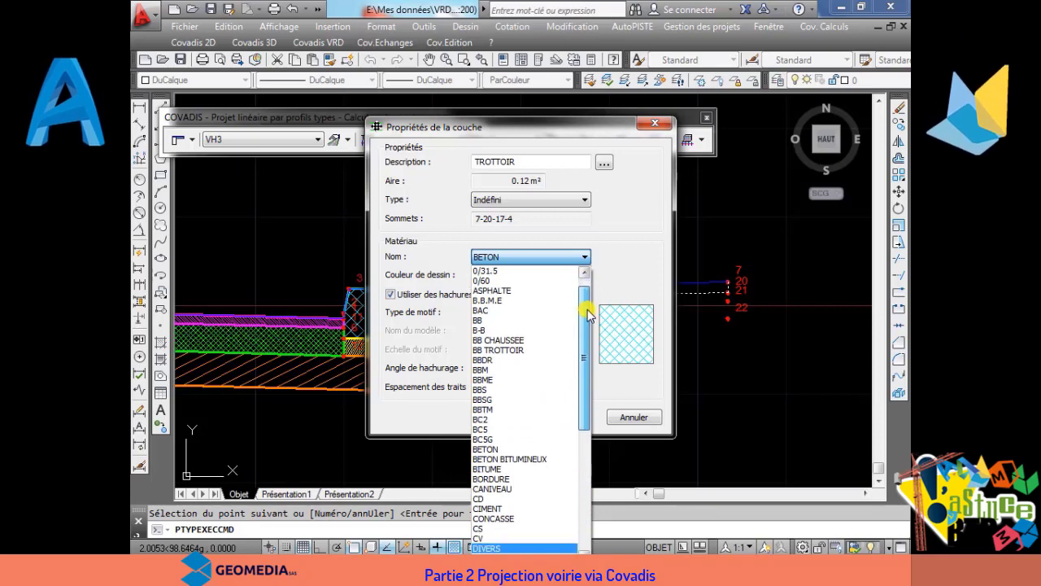
drag(584, 293, 588, 461)
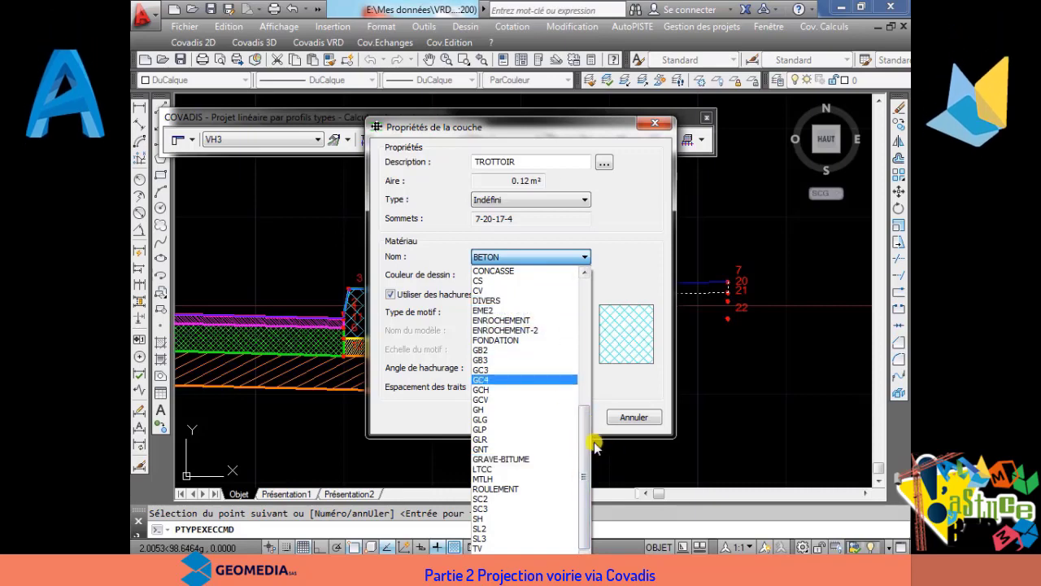
click(506, 301)
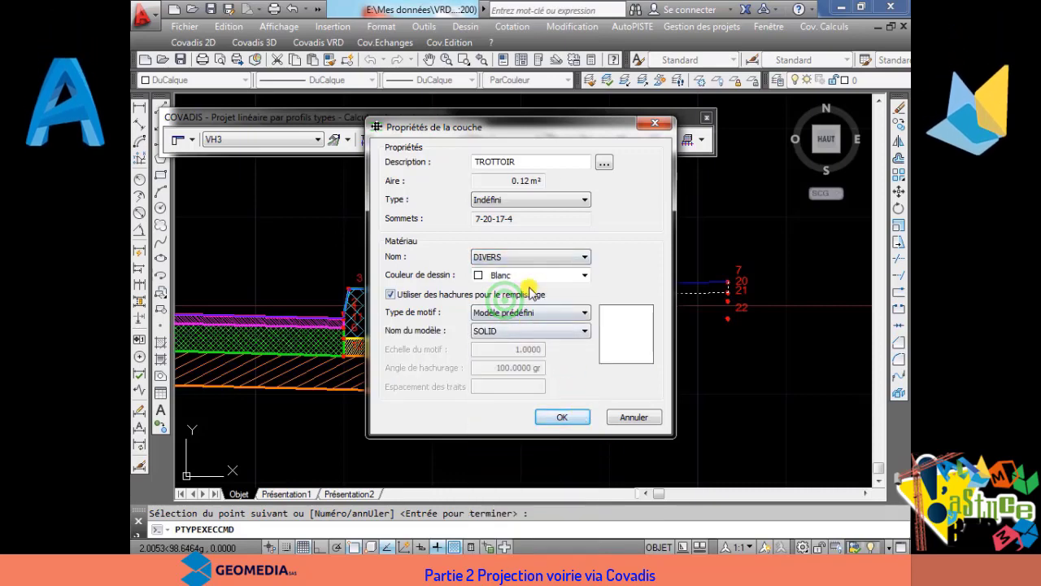
Step: Give the TROTTOIR layer a Bleu drawing colour and an Utilisateur croisé hatch, then validate it and finish layer construction
click(529, 275)
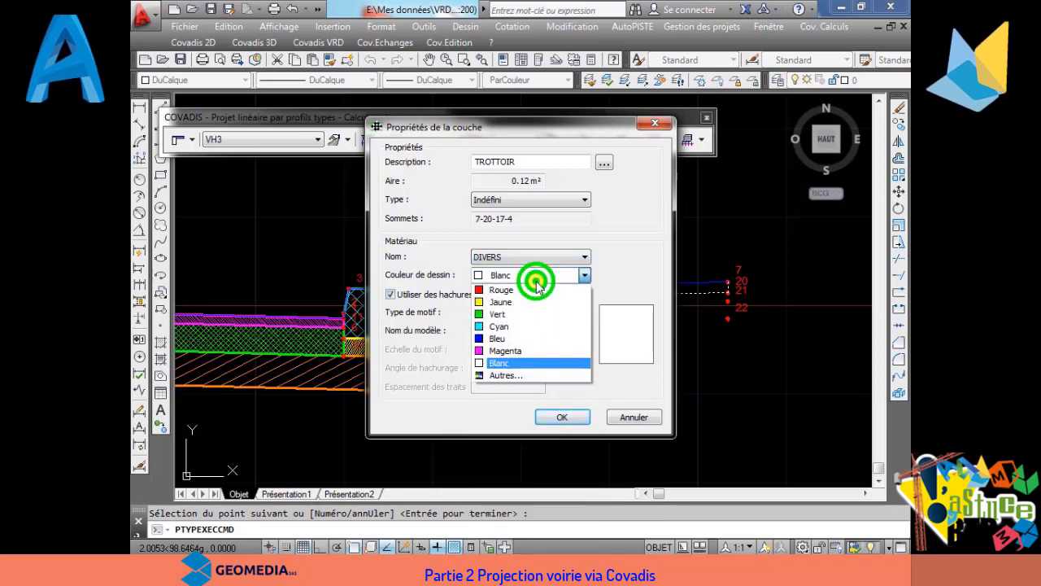
click(525, 339)
click(521, 313)
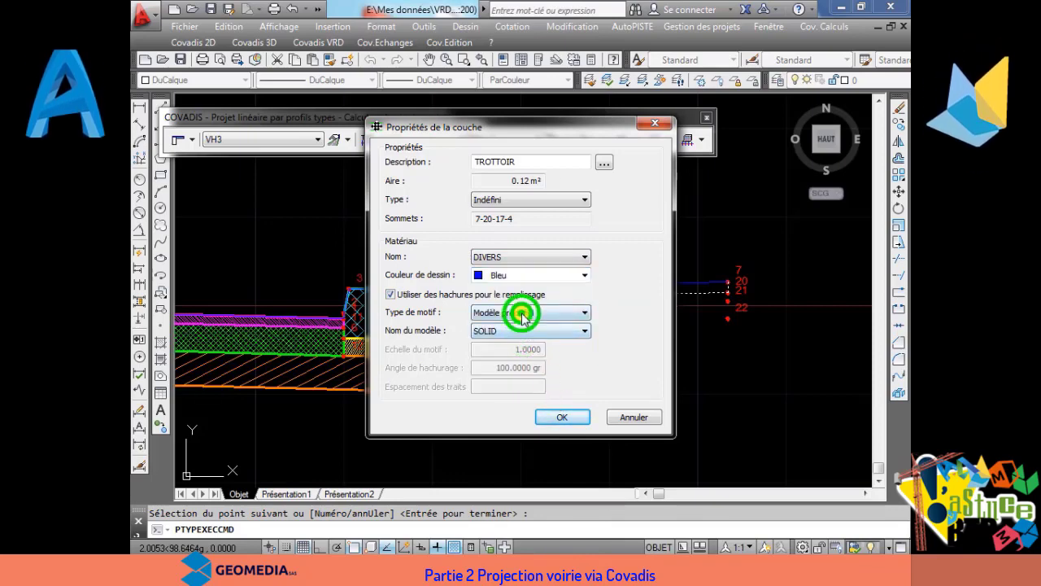
click(532, 346)
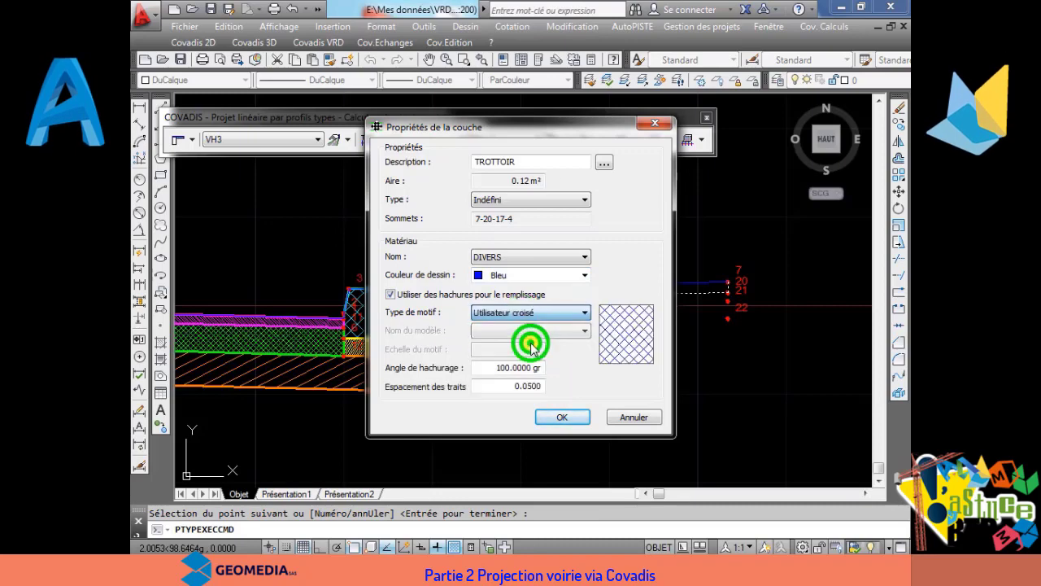
click(562, 417)
right_click(546, 260)
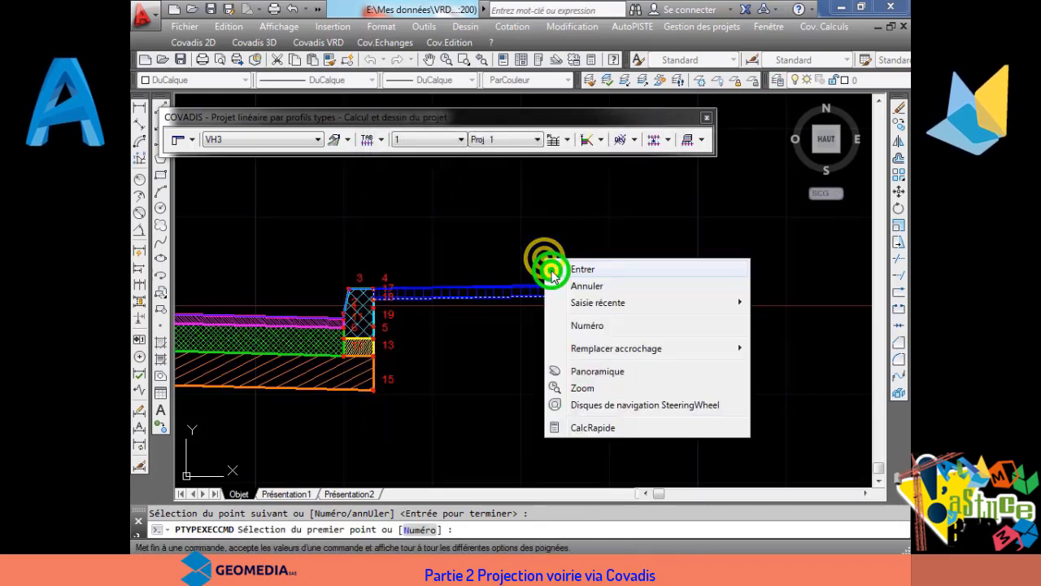
click(552, 270)
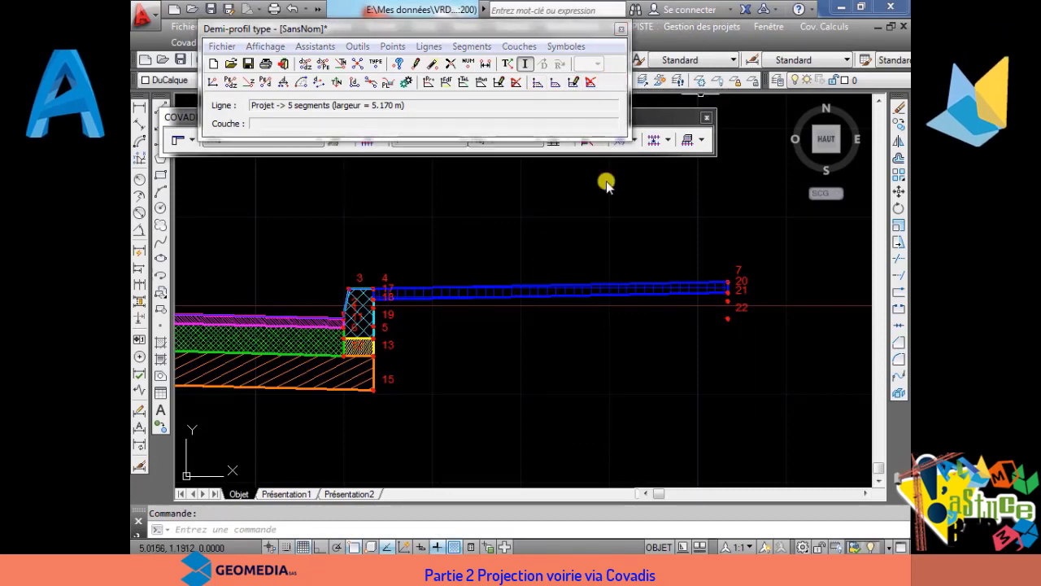
Step: Edit the TROTTOIR layer's properties to set its hatch line spacing to 0.02
scroll(600, 254, up, 4)
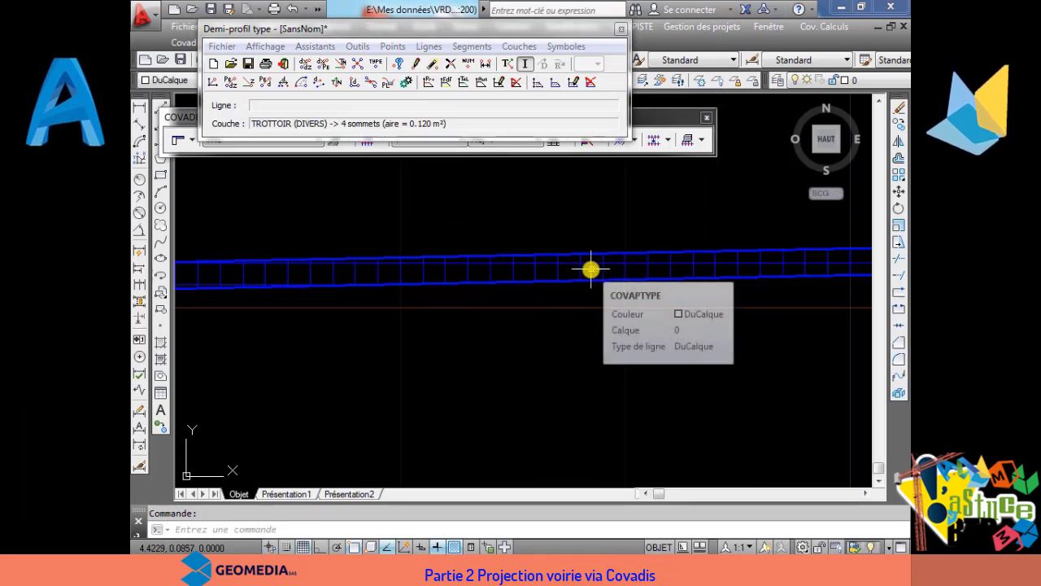
click(574, 81)
click(593, 268)
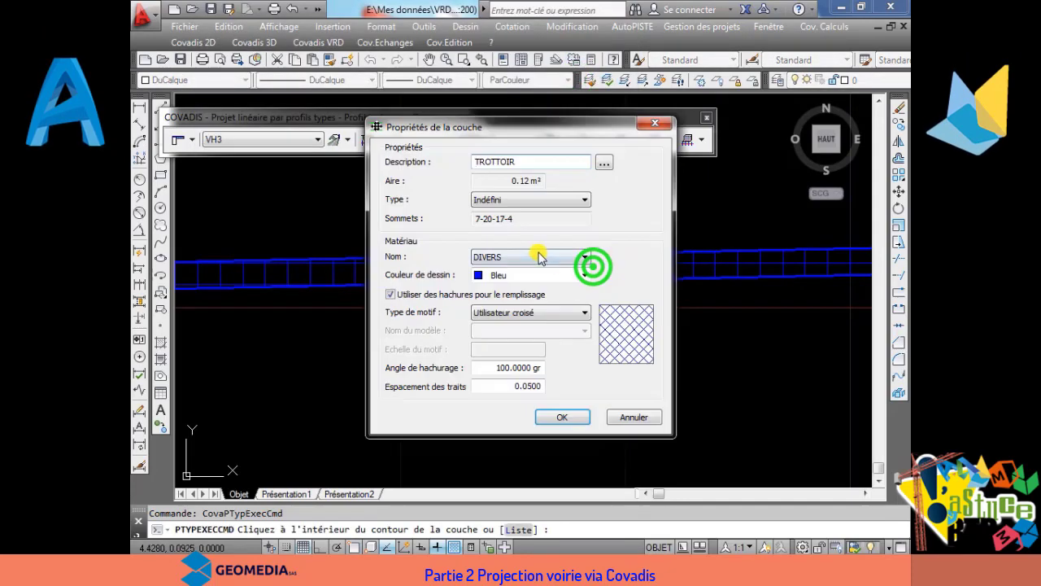
click(530, 389)
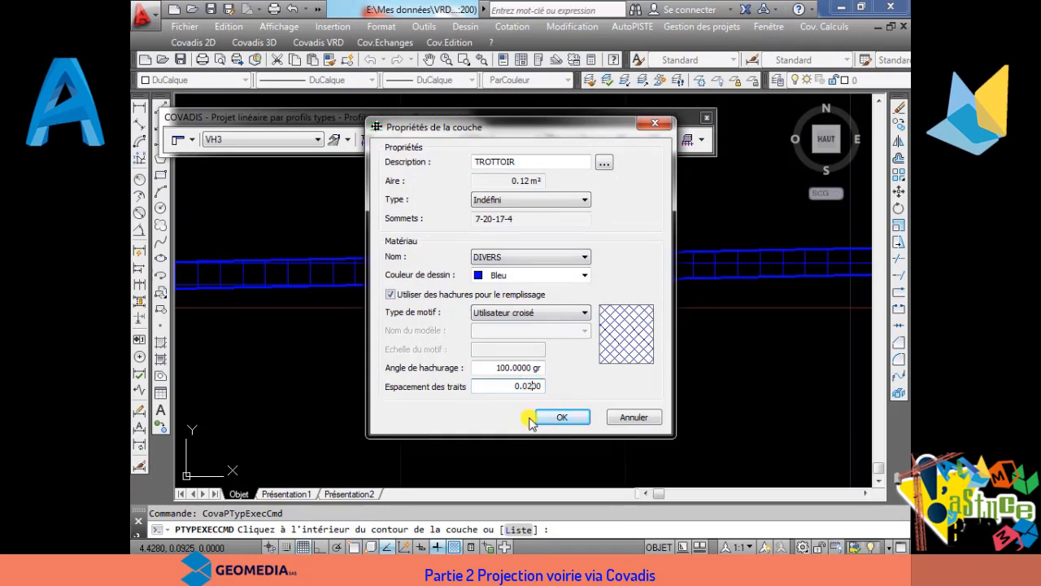
click(555, 420)
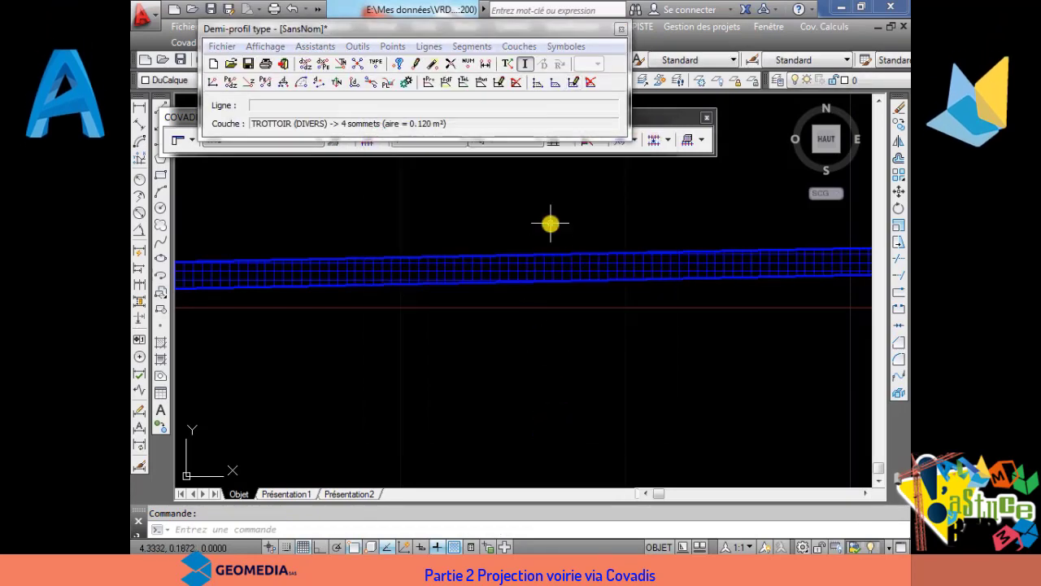
Step: Construct a second layer directly beneath TROTTOIR as a closed outline through points 20, 21, 18 and 17
scroll(587, 260, down, 2)
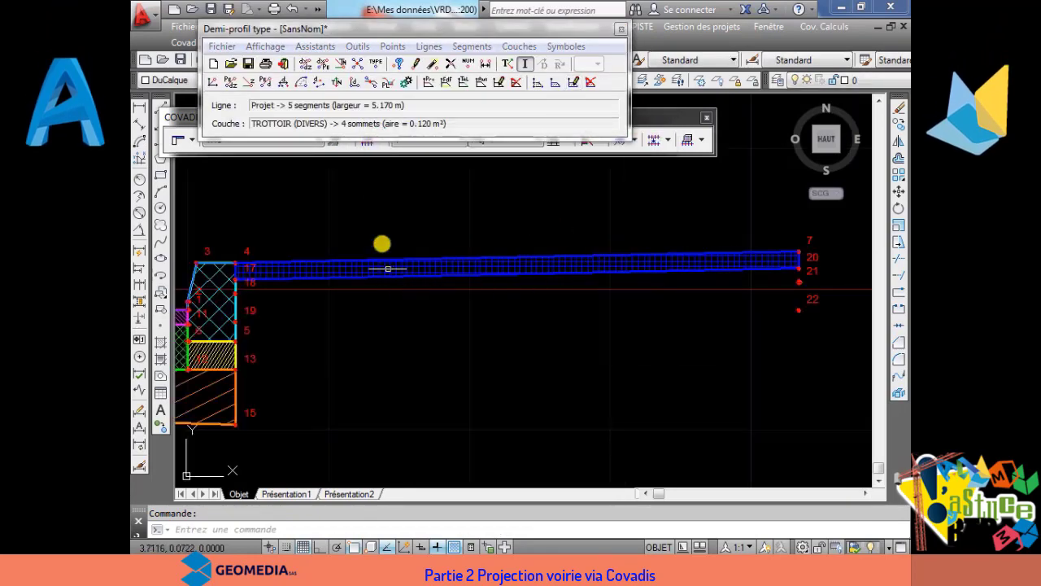
click(520, 47)
click(539, 61)
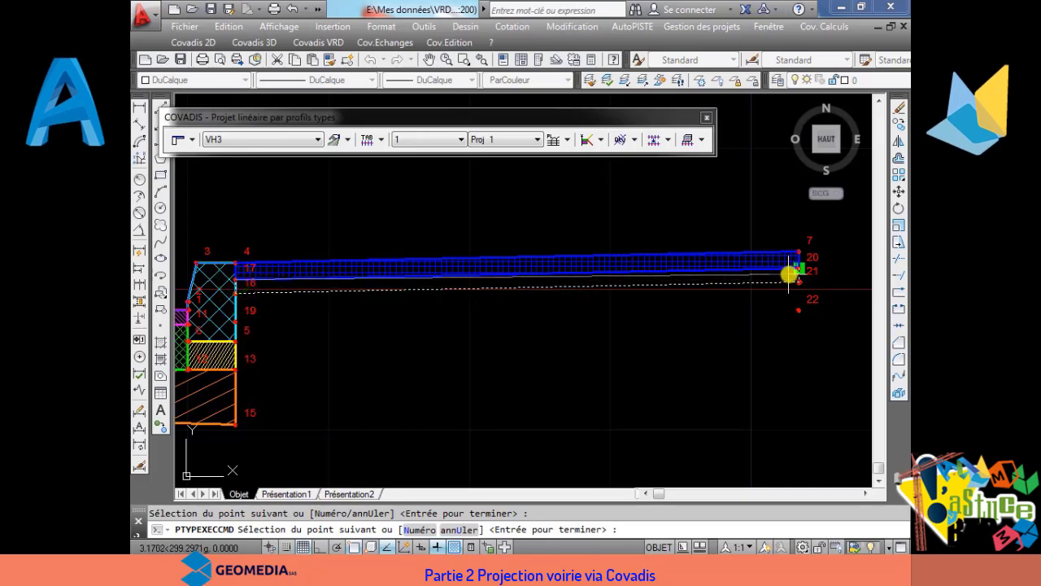
click(789, 272)
right_click(708, 277)
click(728, 291)
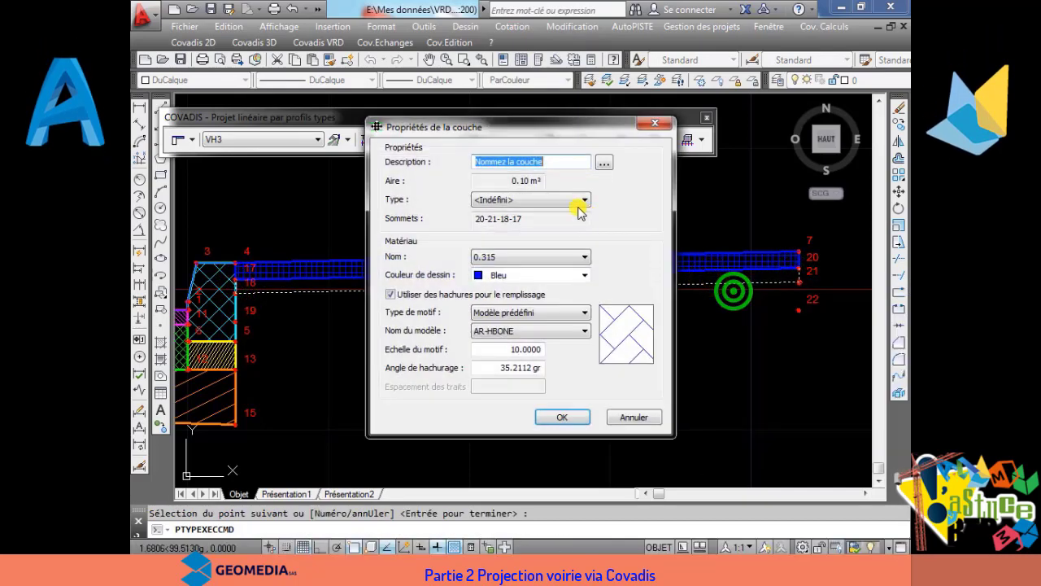
Step: Name the second pavement layer Lit de pose from the layers of other typical profiles and adopt its stored settings
click(604, 162)
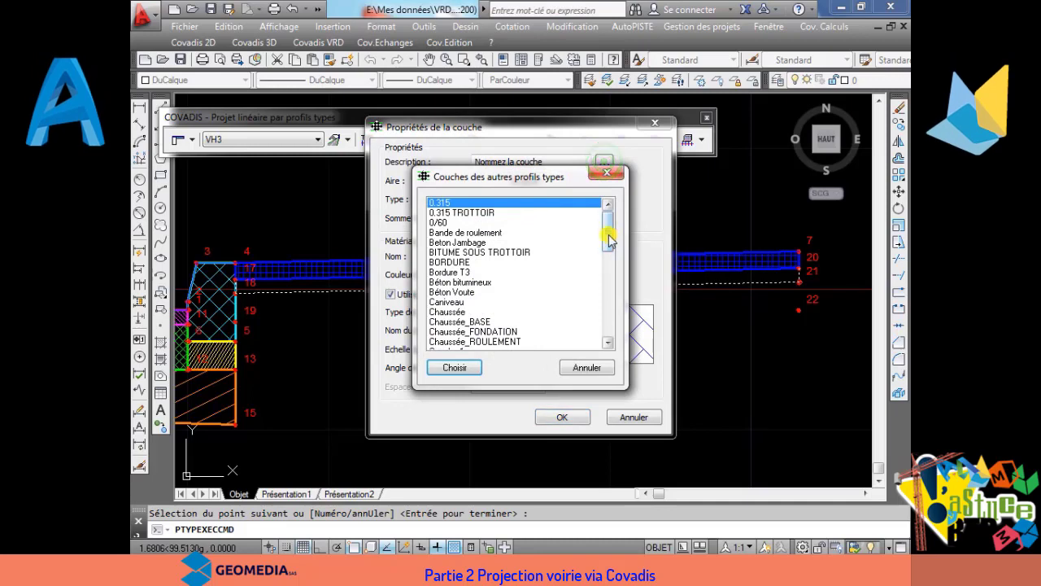
click(608, 233)
drag(611, 236, 612, 330)
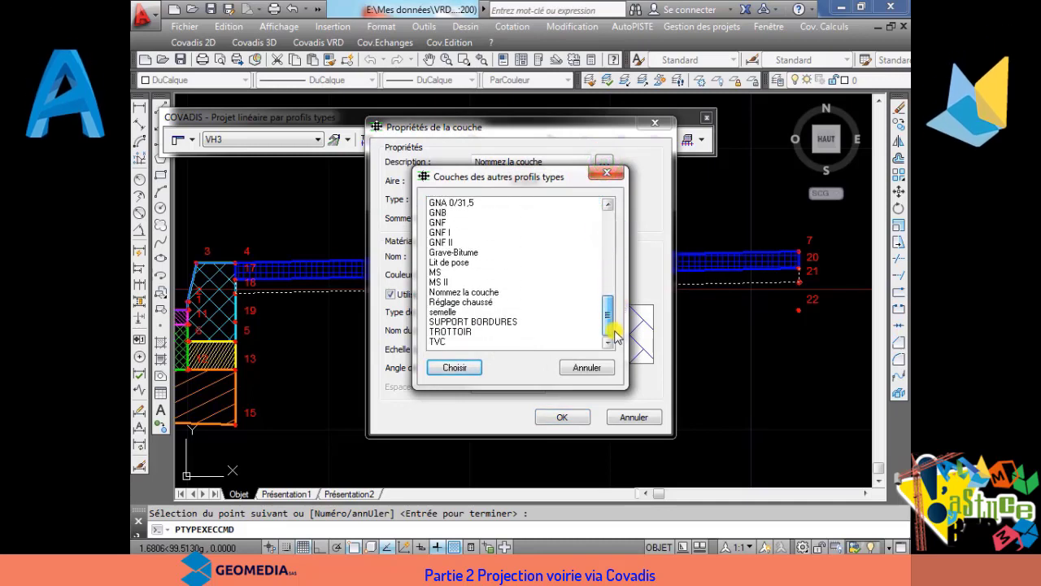
click(455, 367)
click(558, 333)
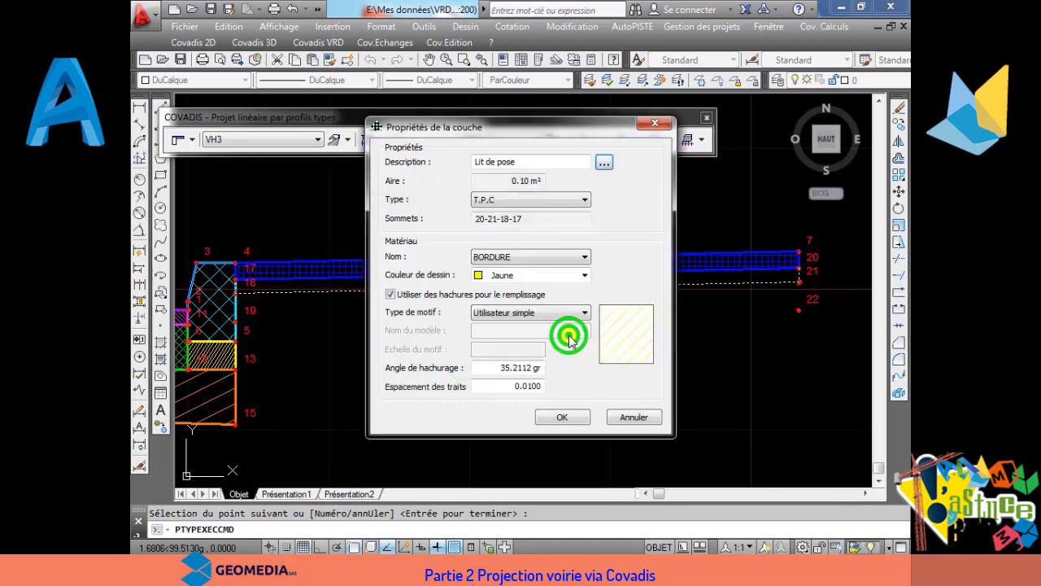
Step: Set the Lit de pose layer's material to DIVERS
click(537, 259)
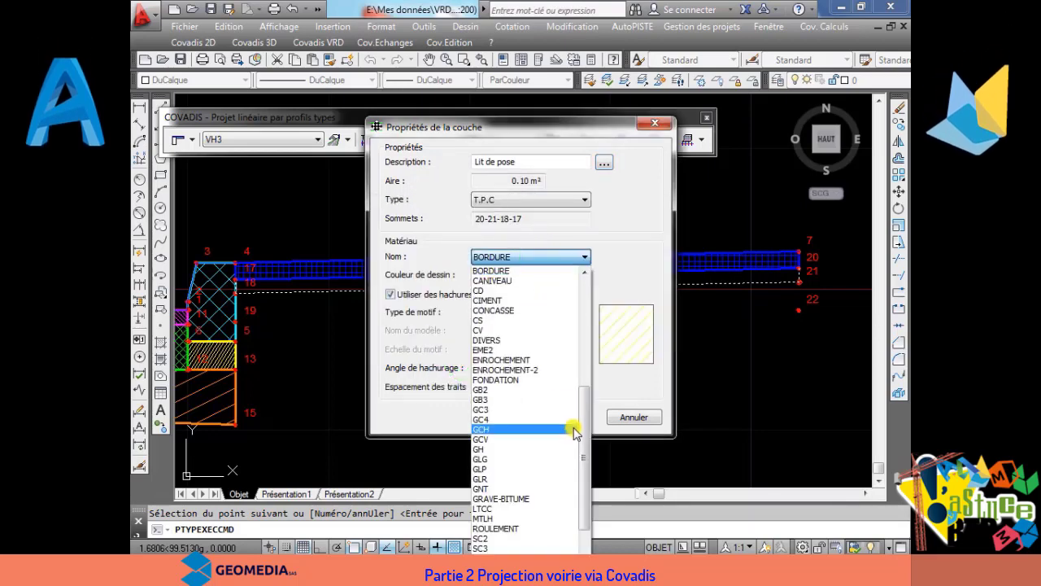
drag(586, 427, 586, 302)
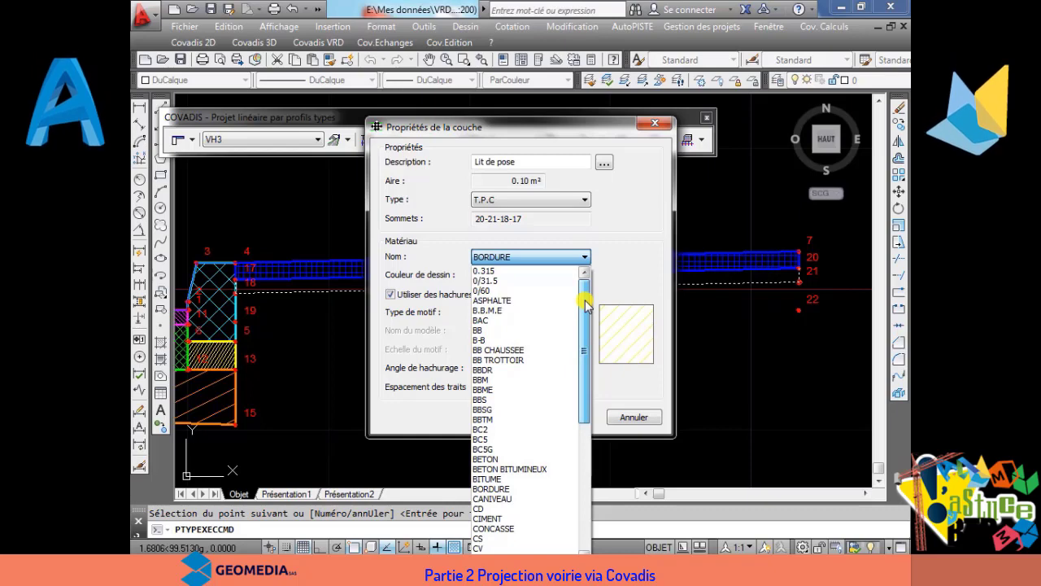
drag(594, 330, 582, 431)
drag(584, 429, 594, 393)
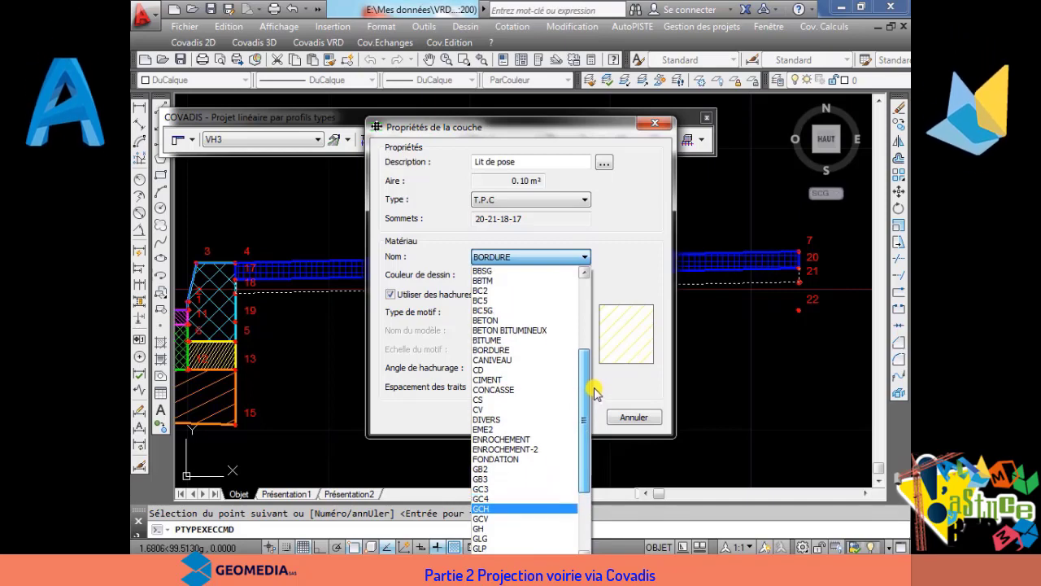
drag(594, 393, 593, 352)
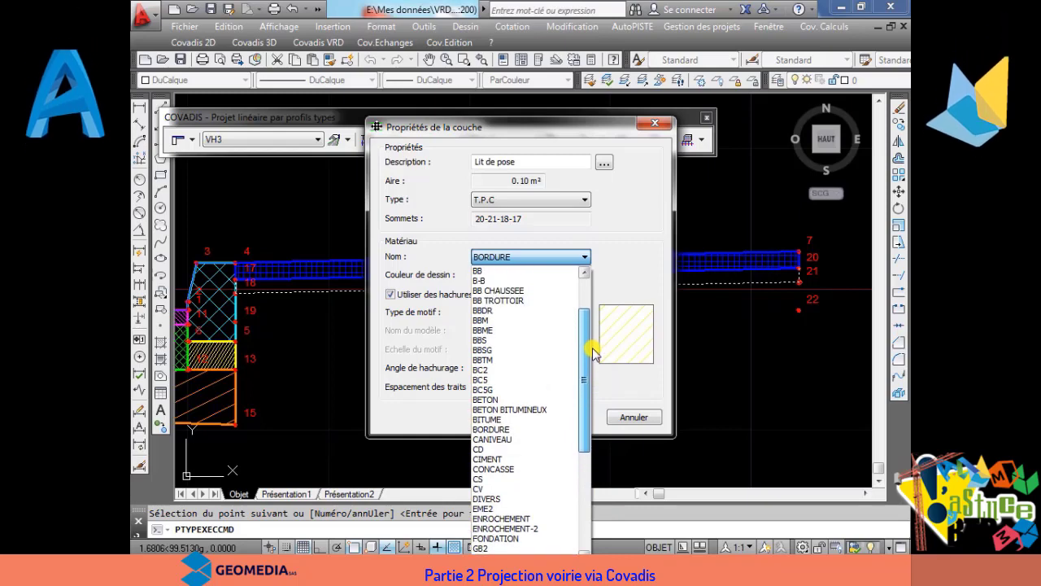
drag(588, 345, 593, 325)
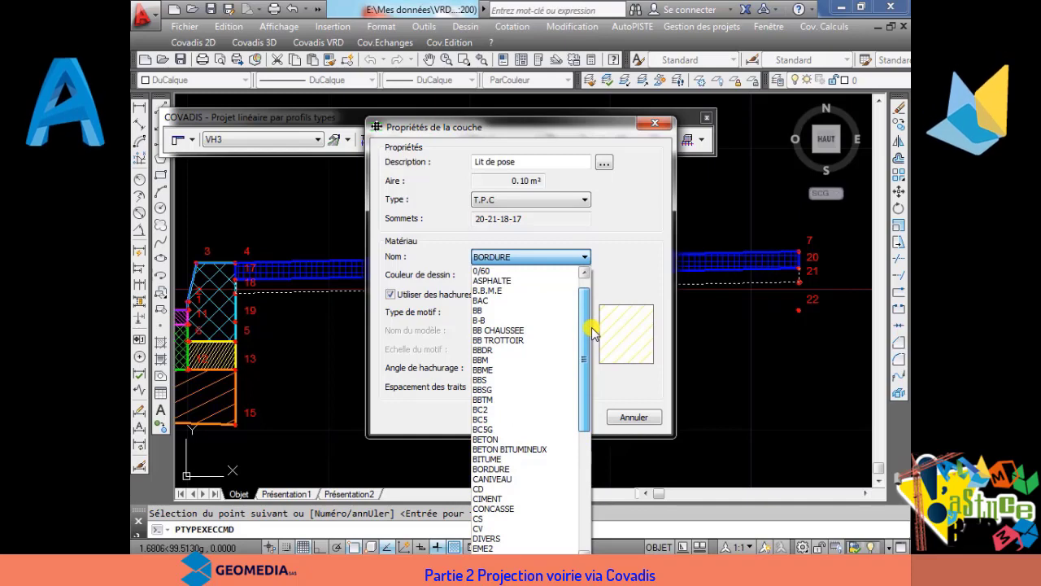
drag(593, 332, 587, 391)
click(513, 410)
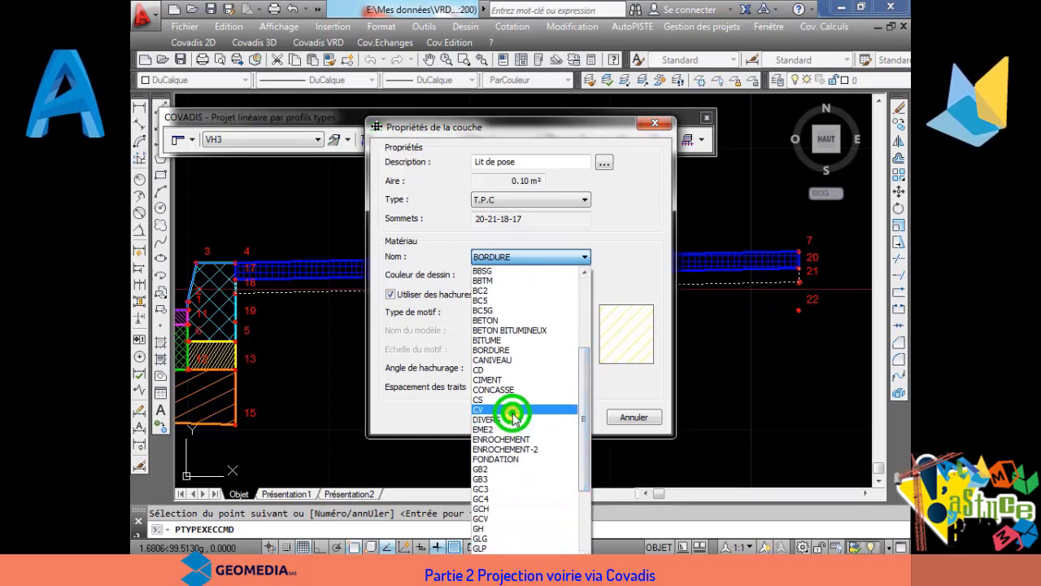
click(513, 419)
Step: Set the Lit de pose layer's type to Indéfini and its material to CONCASSE
click(562, 313)
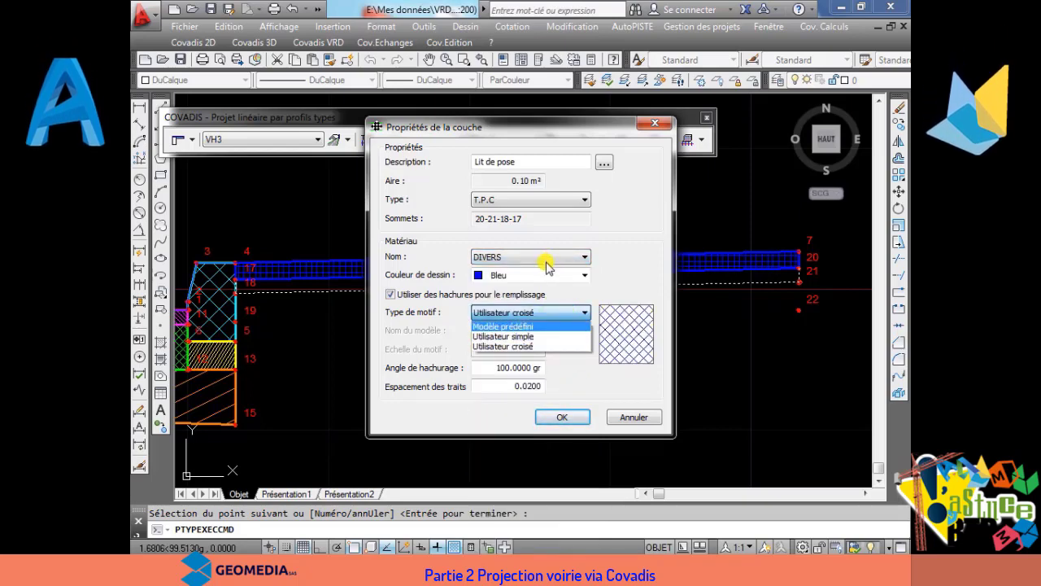
click(535, 198)
click(535, 200)
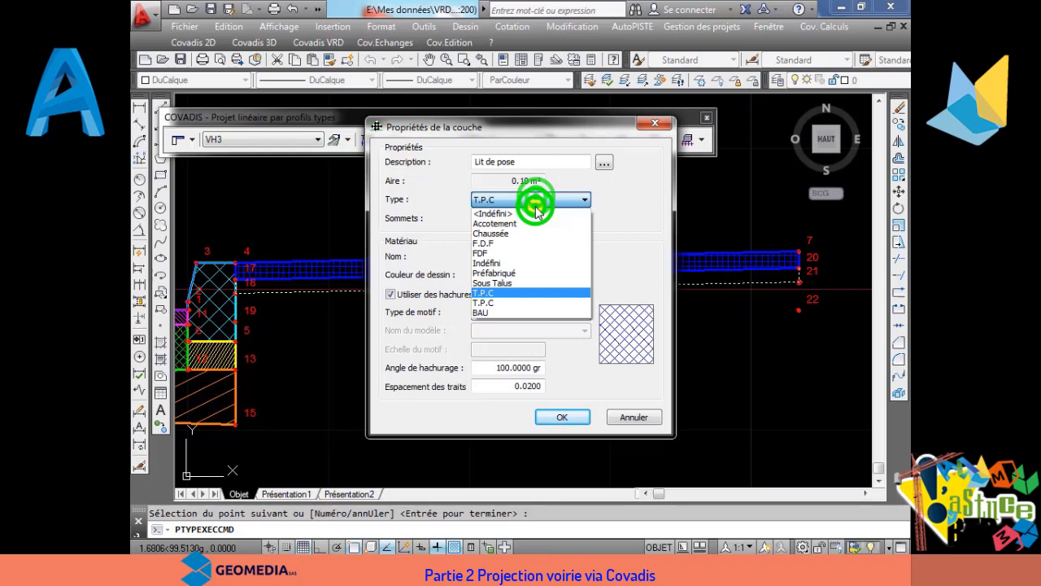
click(514, 262)
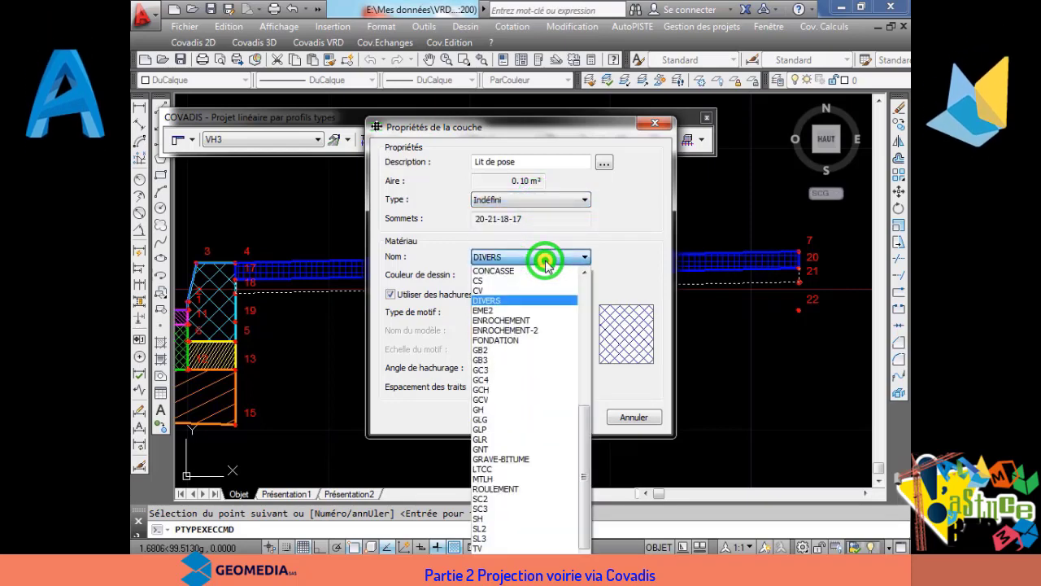
scroll(531, 285, up, 4)
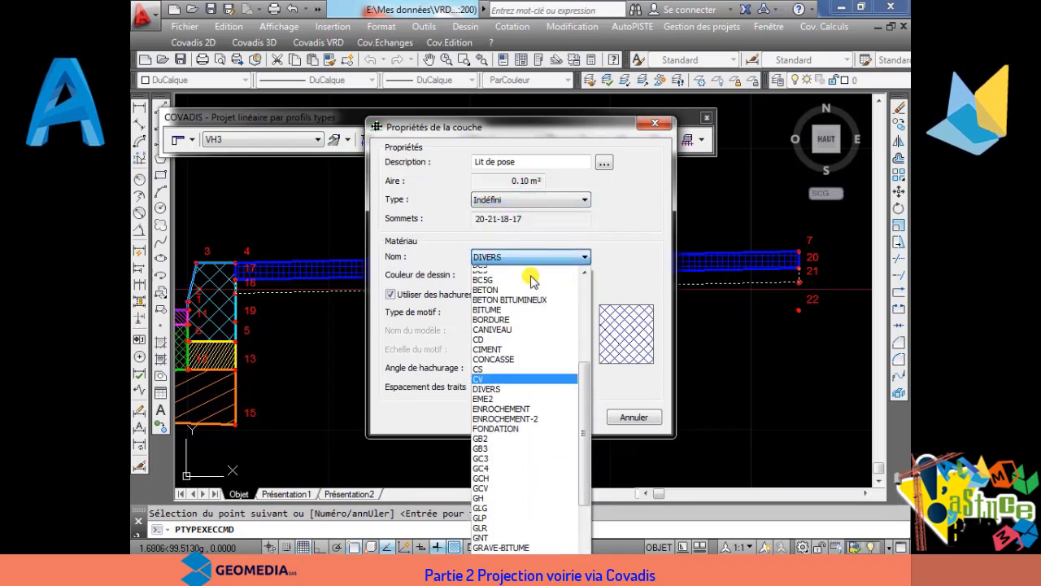
click(522, 389)
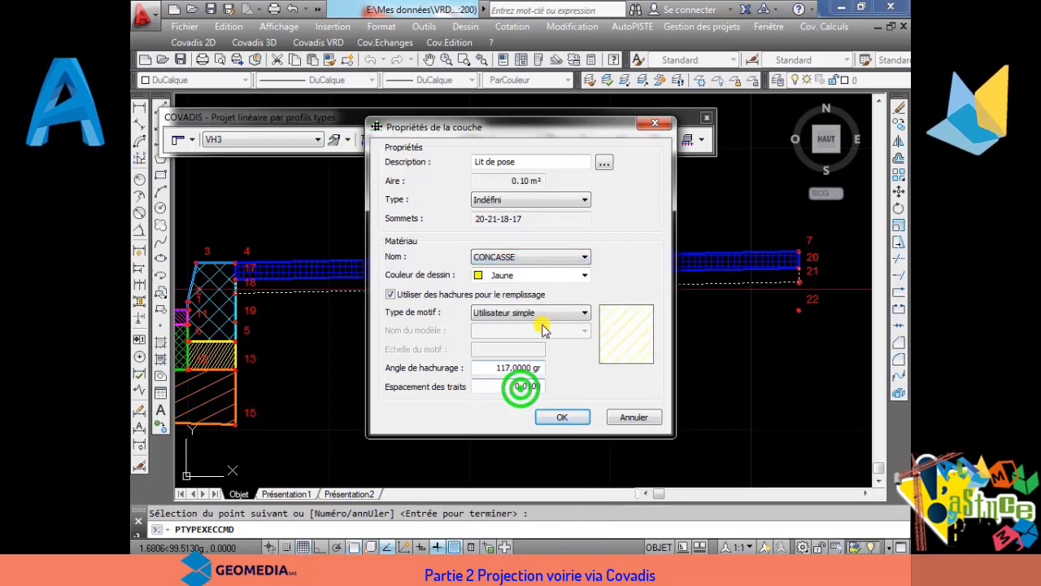
Step: Set the Lit de pose layer's drawing colour to 30 (orange), accept its properties and end the layer construction
click(577, 277)
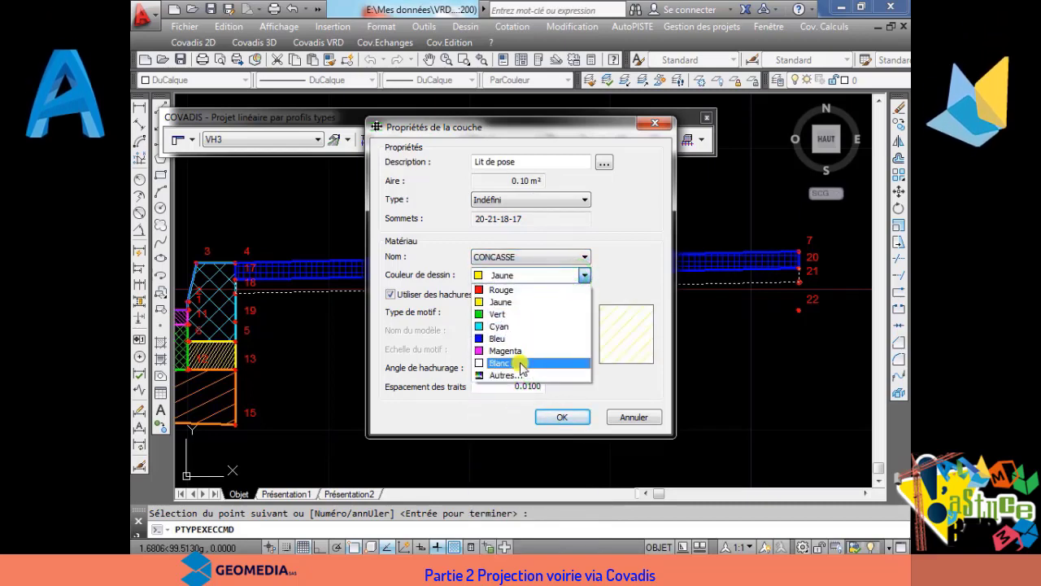
click(513, 374)
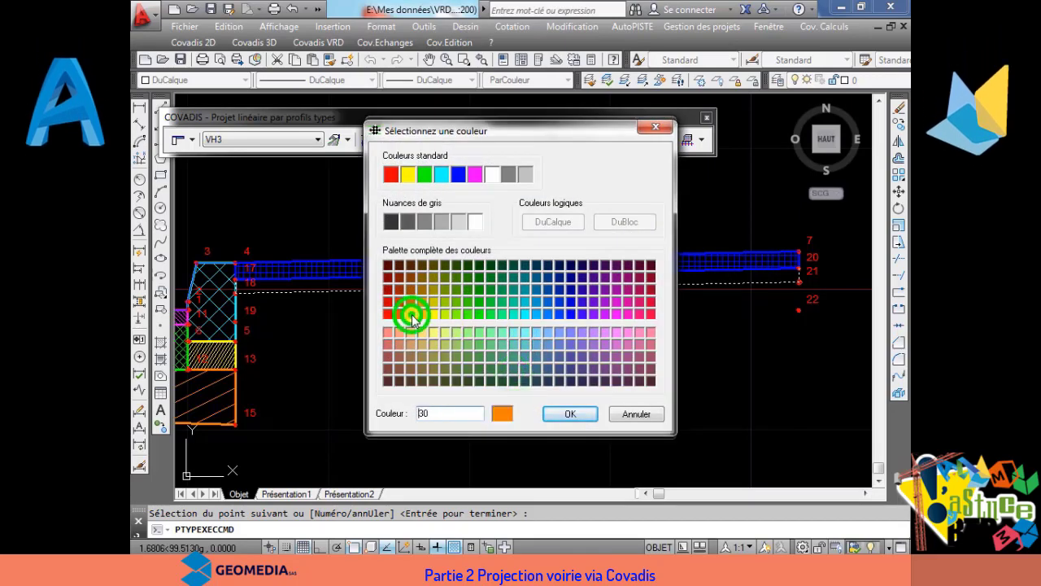
click(558, 412)
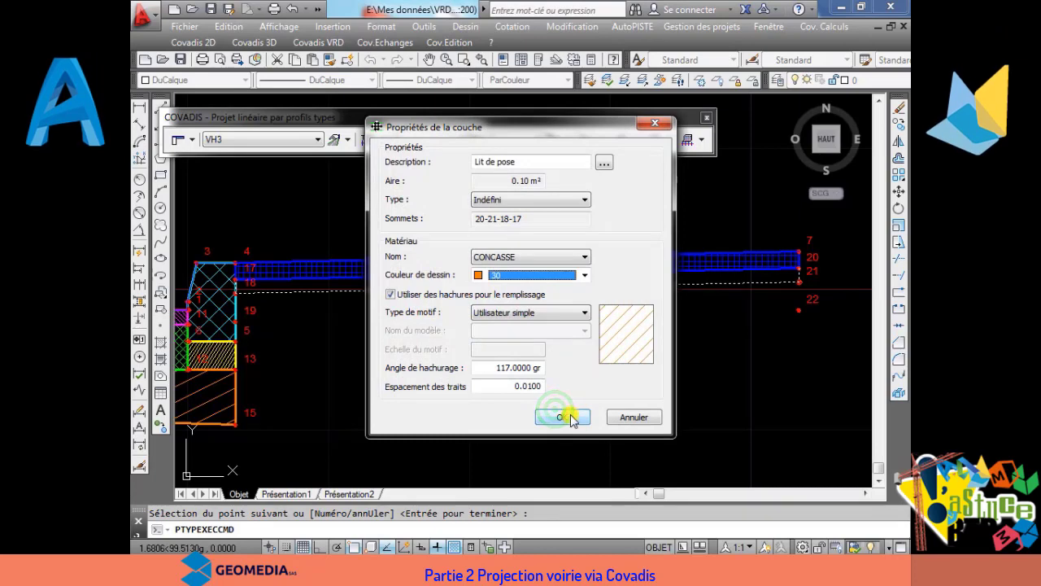
click(569, 420)
right_click(558, 356)
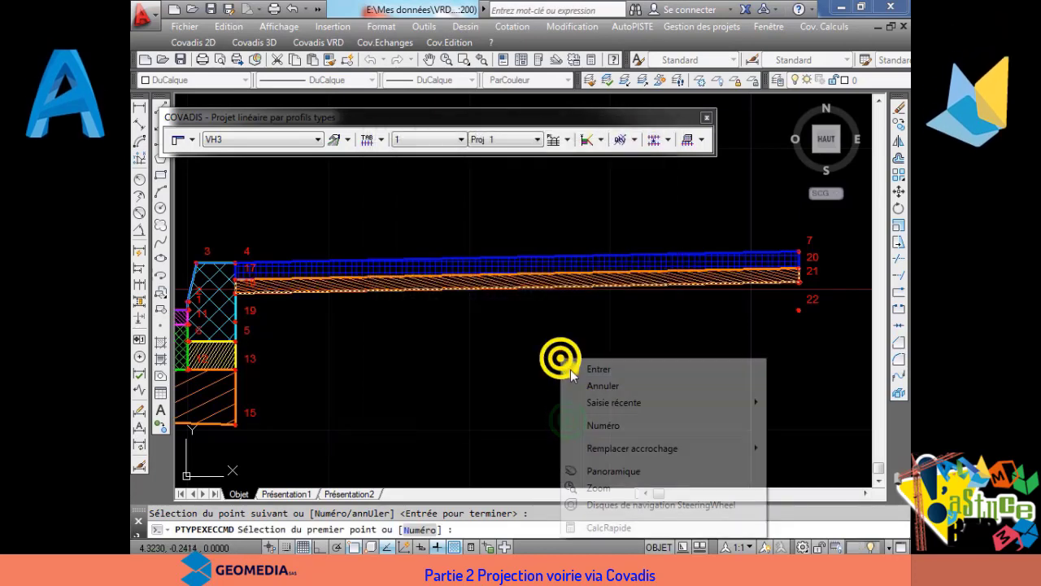
click(573, 371)
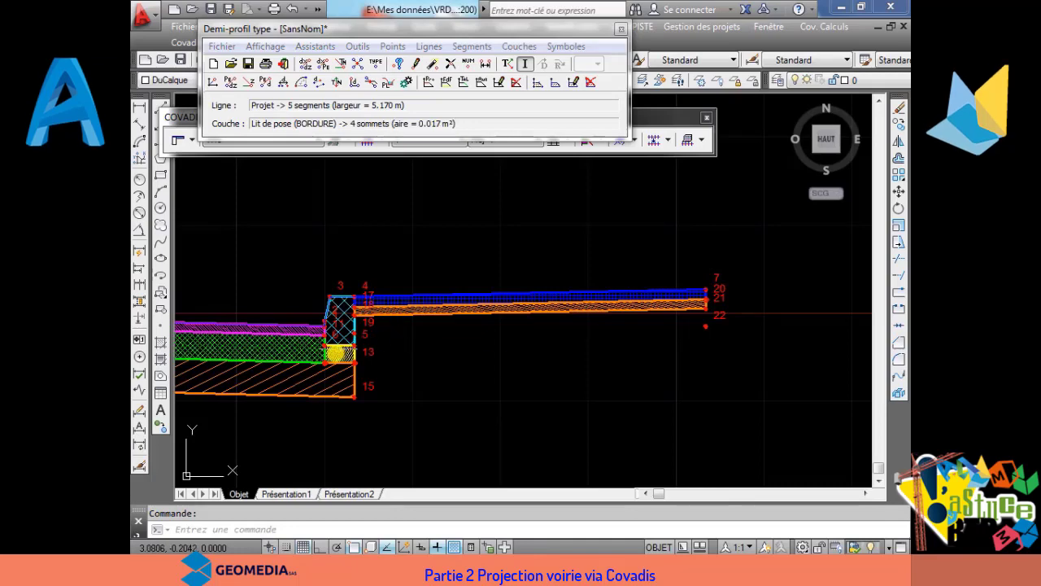
Step: Construct a third pavement layer directly beneath Lit de pose as a closed outline through points 18, 19, 22 and 21
scroll(330, 357, up, 3)
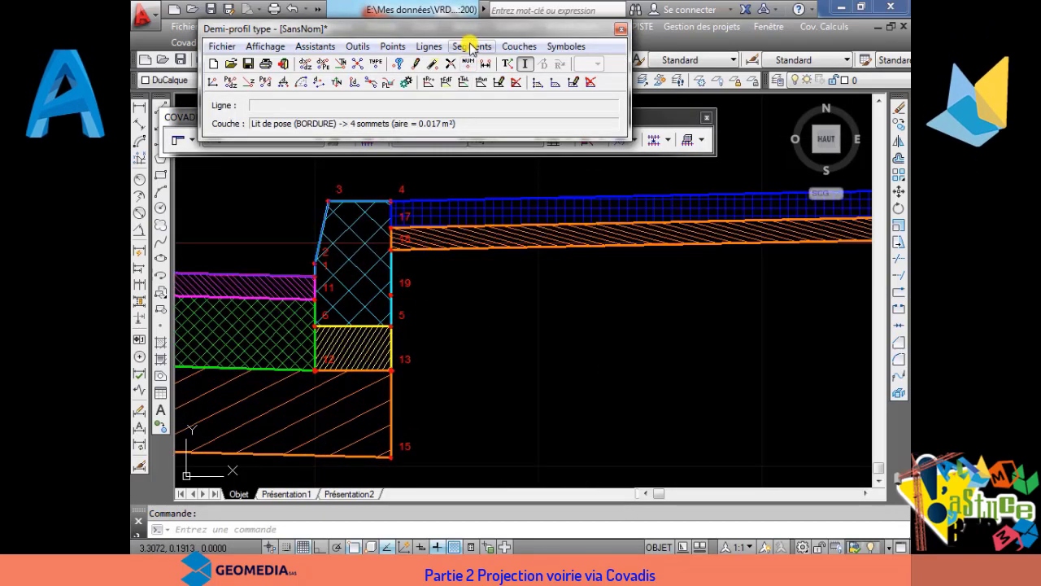
click(518, 47)
click(521, 62)
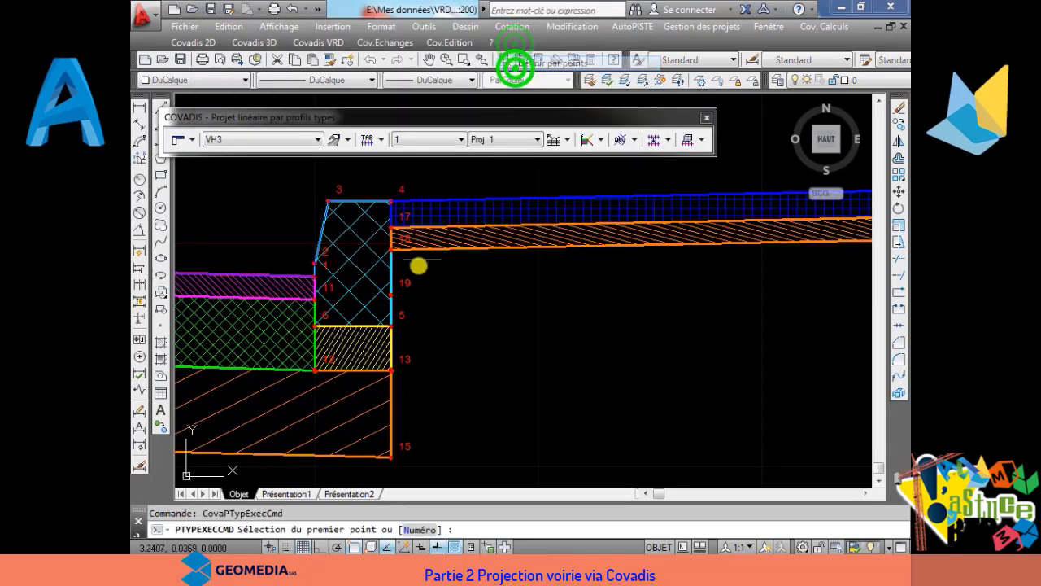
click(391, 252)
click(394, 288)
scroll(505, 344, down, 6)
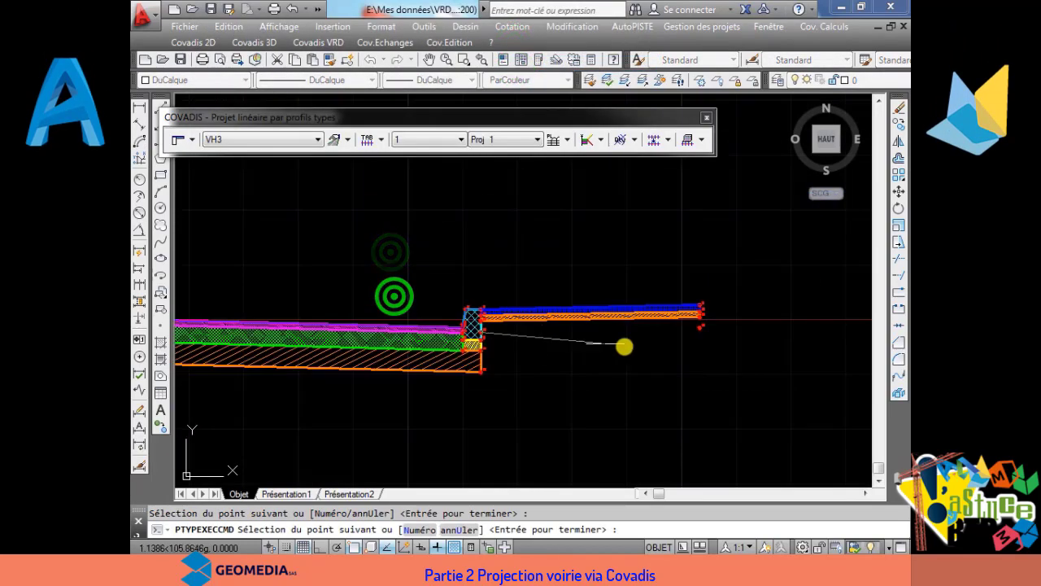
scroll(690, 332, up, 5)
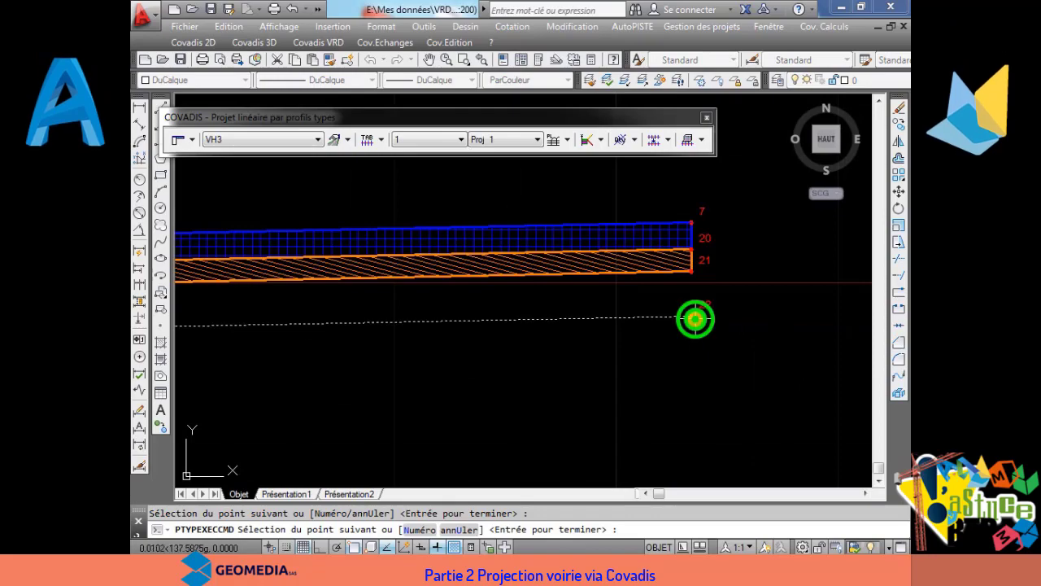
click(691, 270)
scroll(667, 284, down, 3)
scroll(488, 293, up, 4)
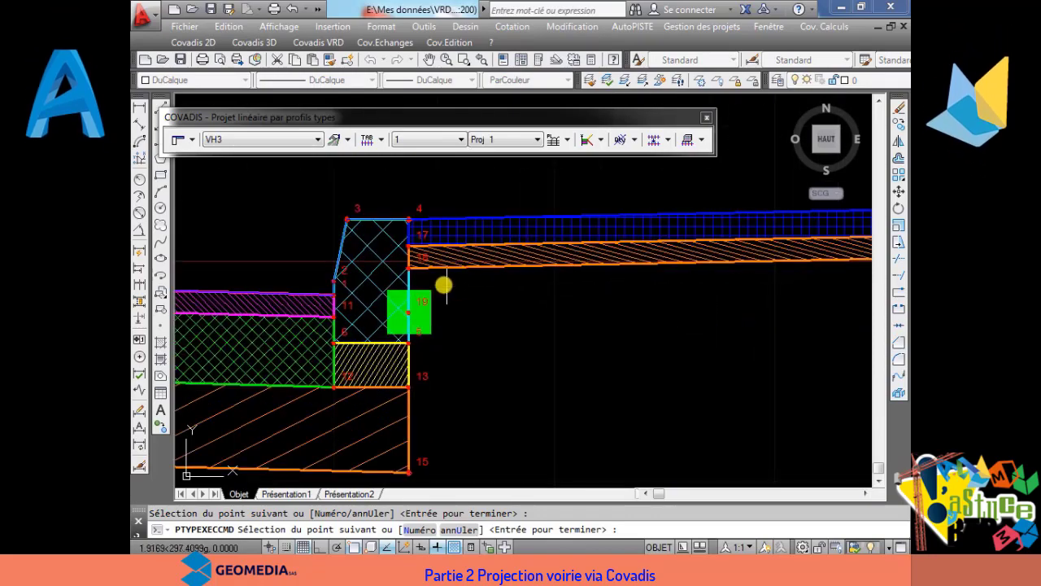
click(409, 269)
right_click(409, 269)
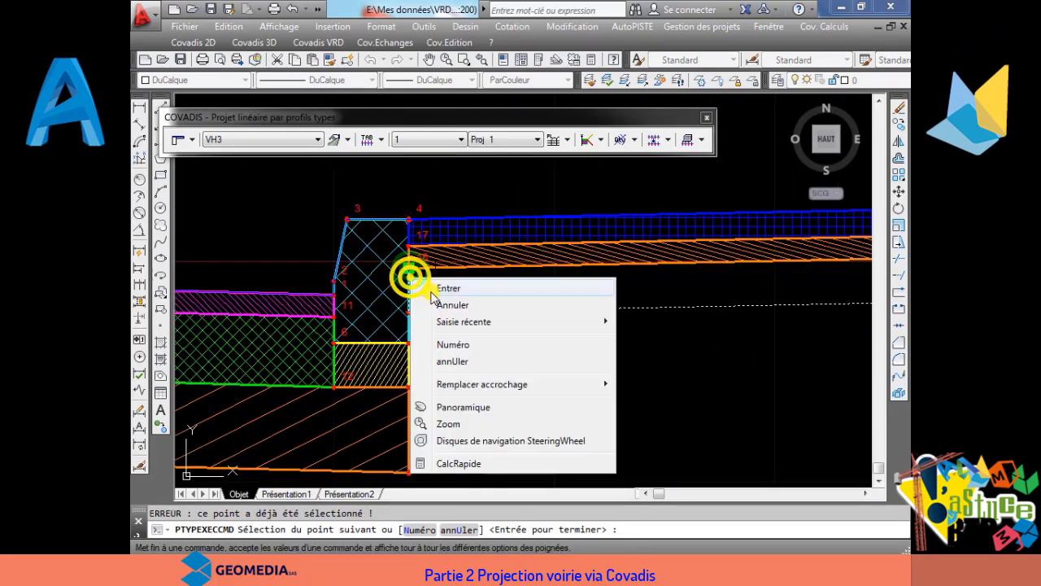
click(426, 287)
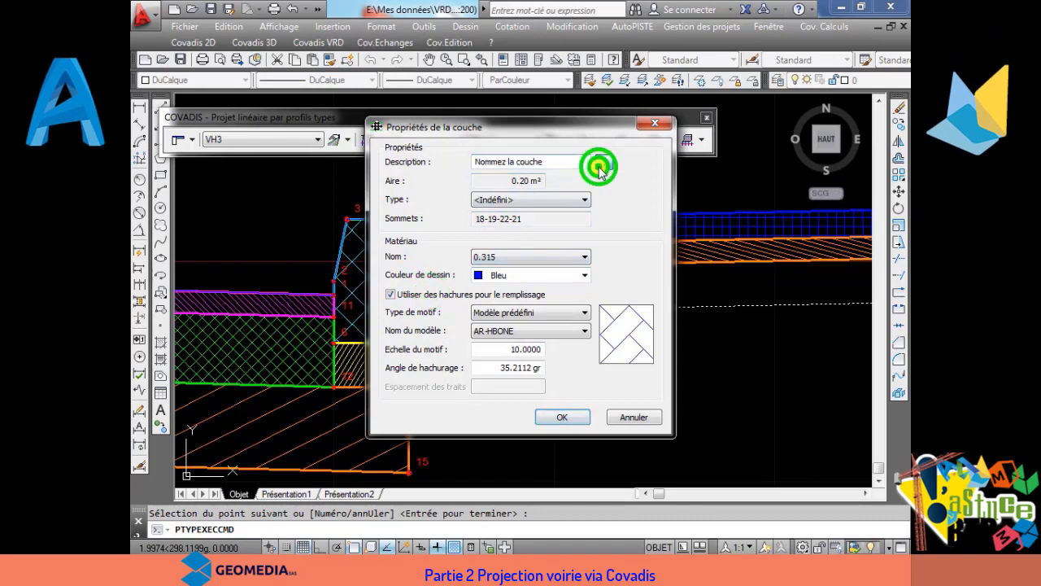
Step: Name the third pavement layer BORDURE from the layers of other typical profiles, adopt its stored settings and finish layer construction
click(599, 165)
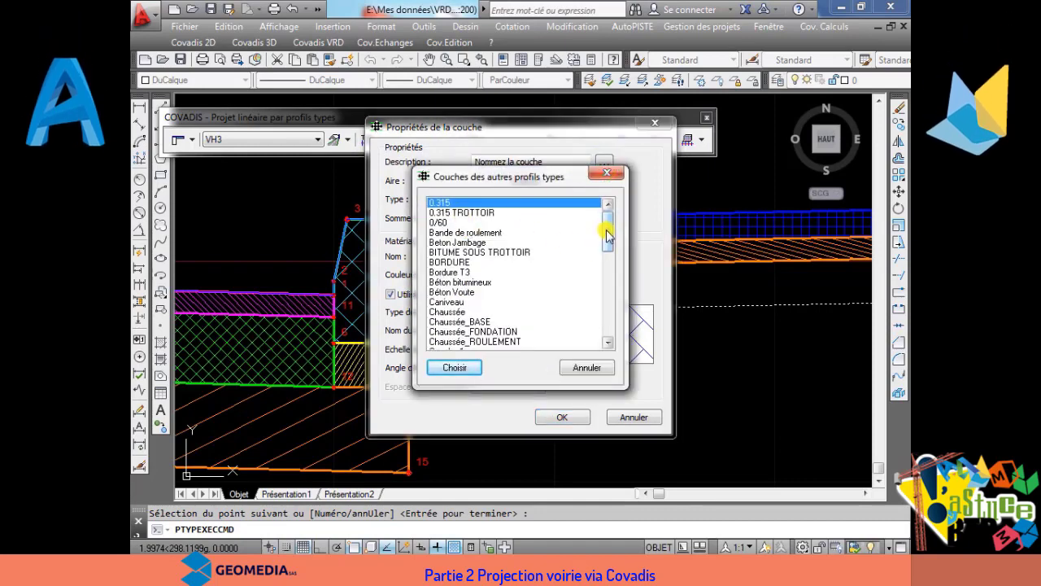
click(449, 262)
click(455, 367)
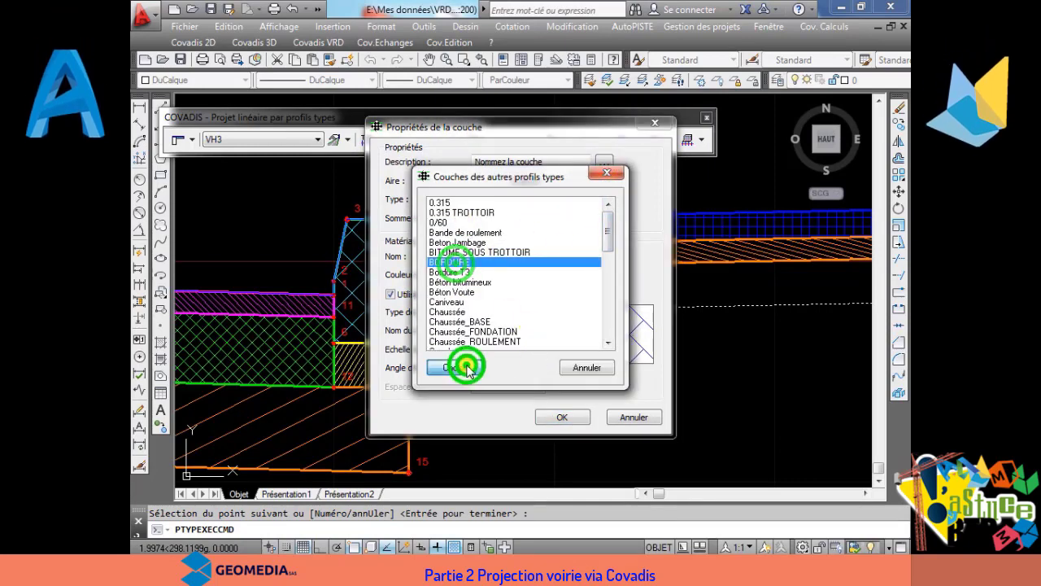
click(554, 333)
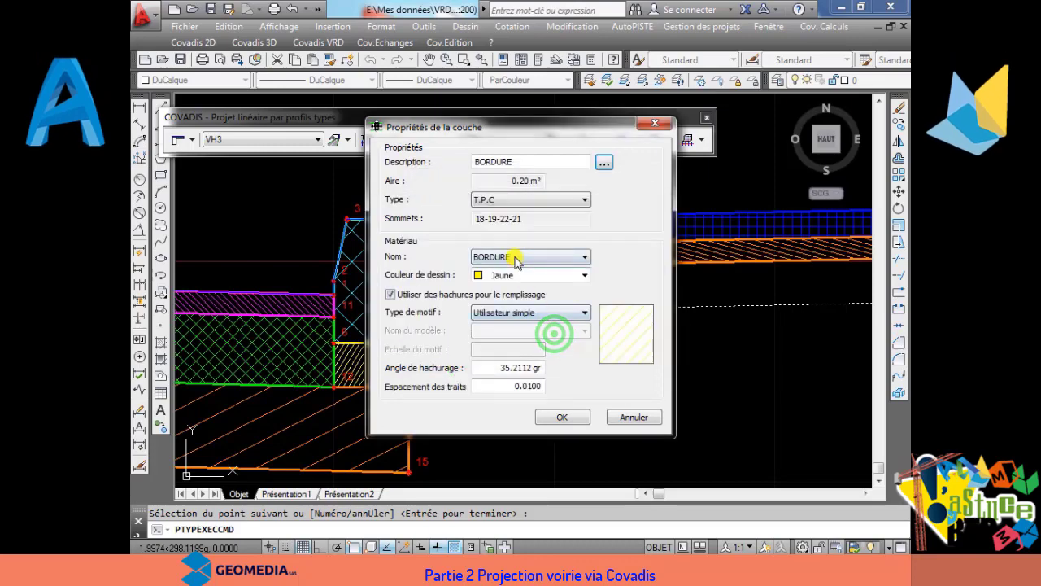
click(562, 417)
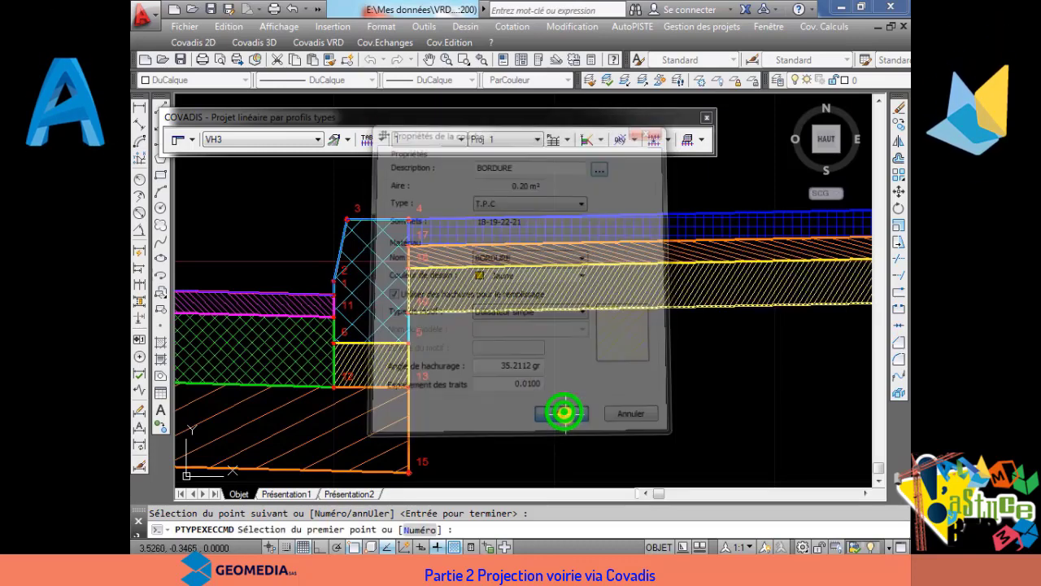
right_click(595, 367)
click(607, 380)
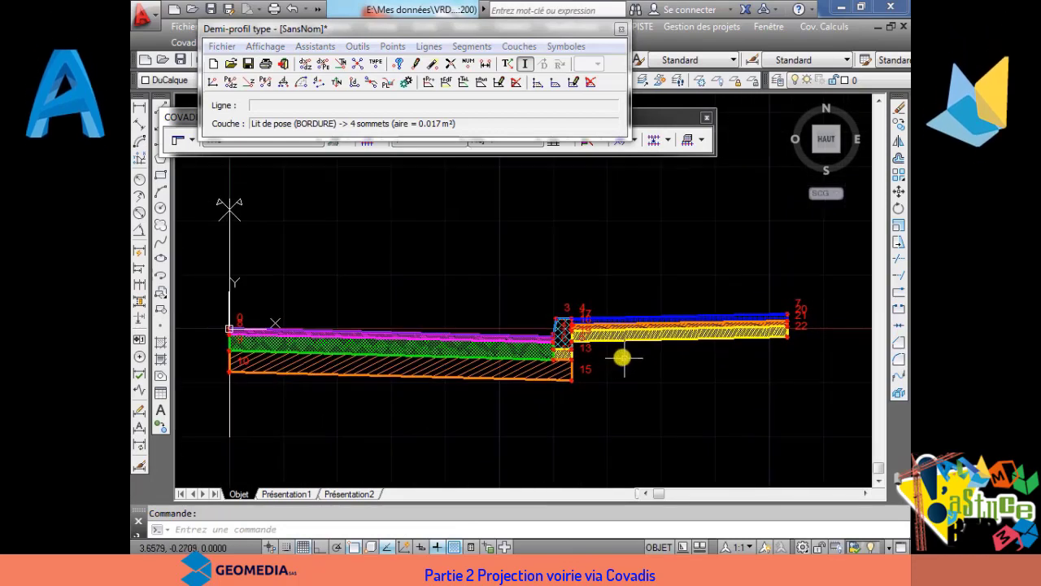
scroll(509, 300, up, 4)
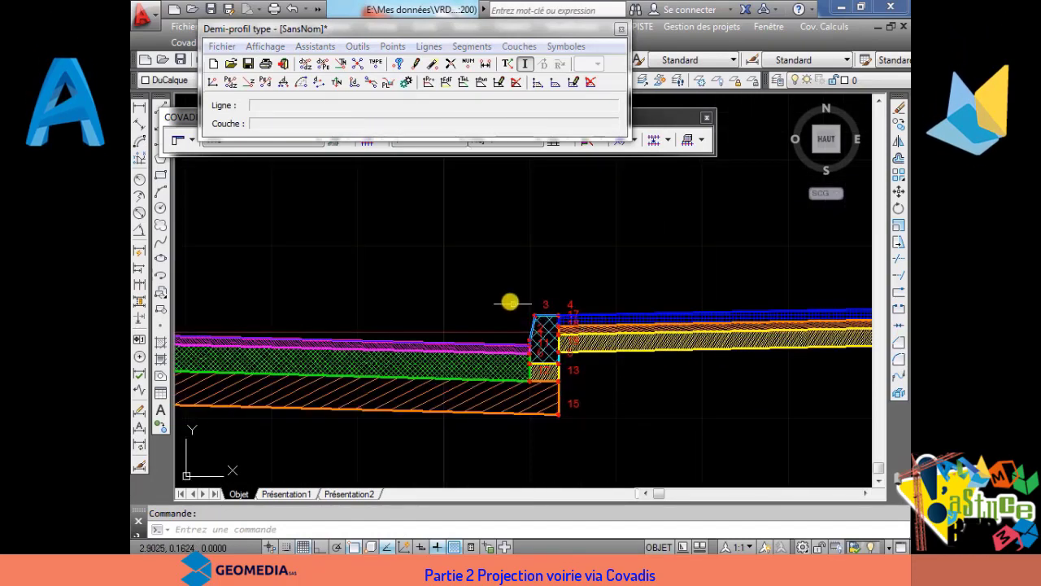
scroll(495, 321, down, 7)
scroll(519, 316, down, 2)
scroll(499, 308, up, 2)
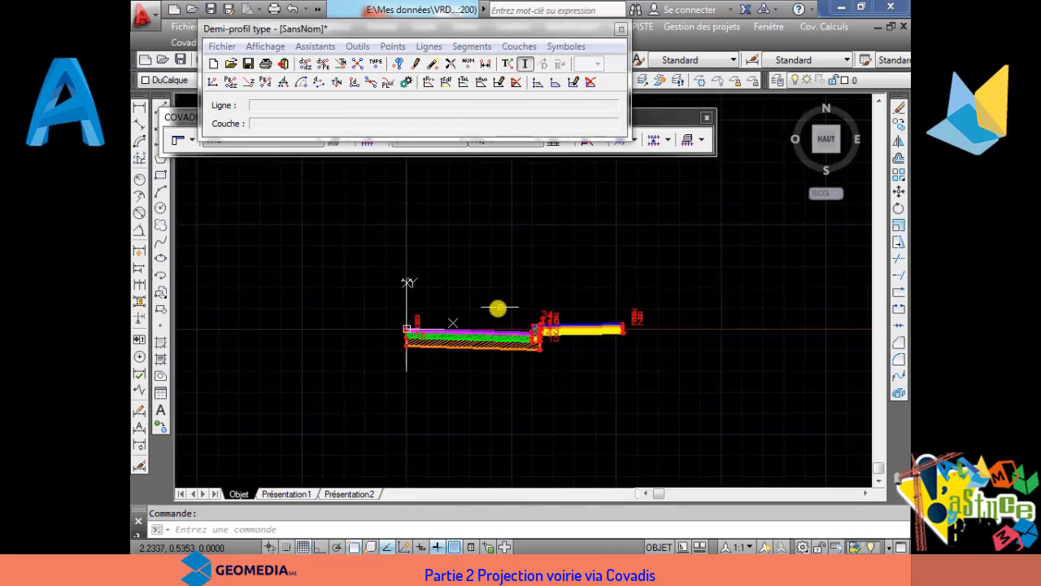
scroll(475, 320, up, 2)
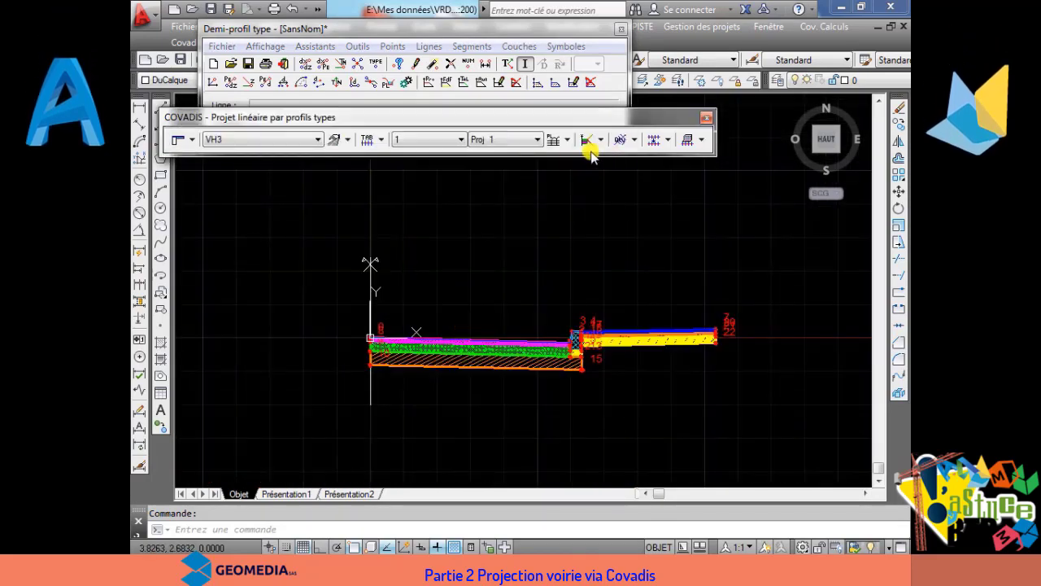
click(393, 47)
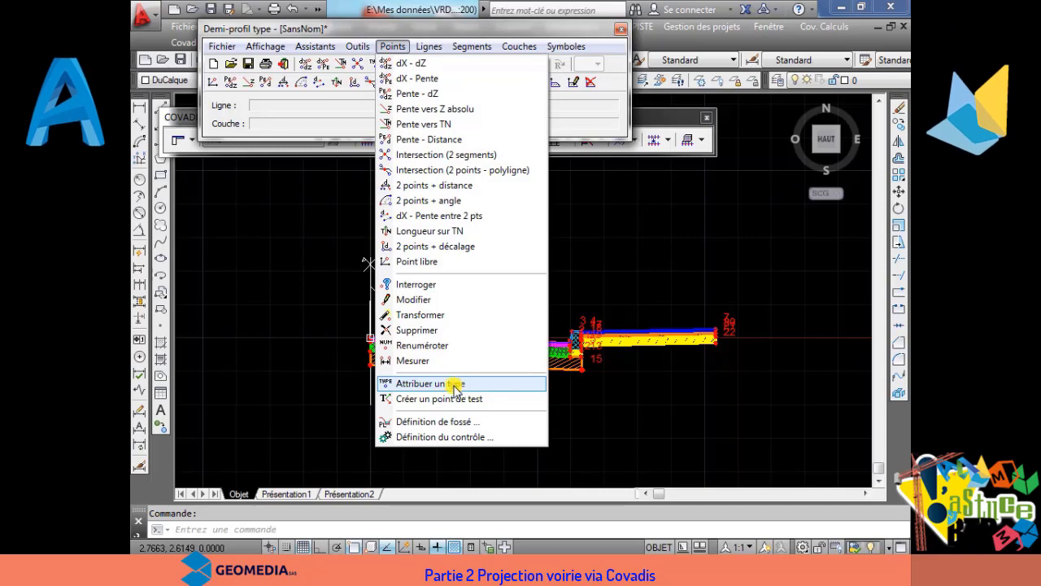
click(528, 570)
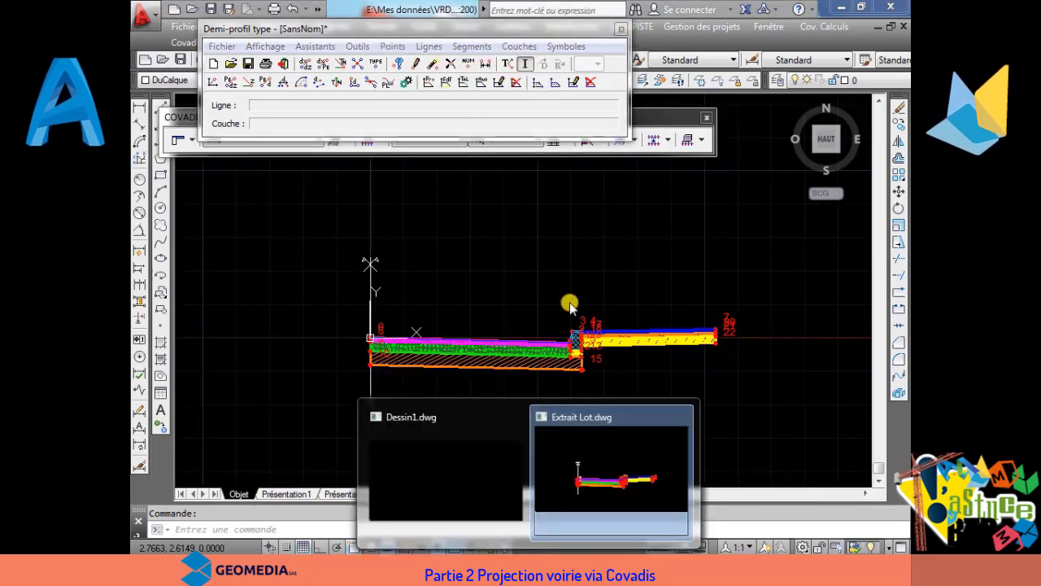
Step: Save the half-profile definition in the Profils Types folder as PTT_TPVoirie_ENSAO, accepting the remark about the Fond de Forme line
click(251, 63)
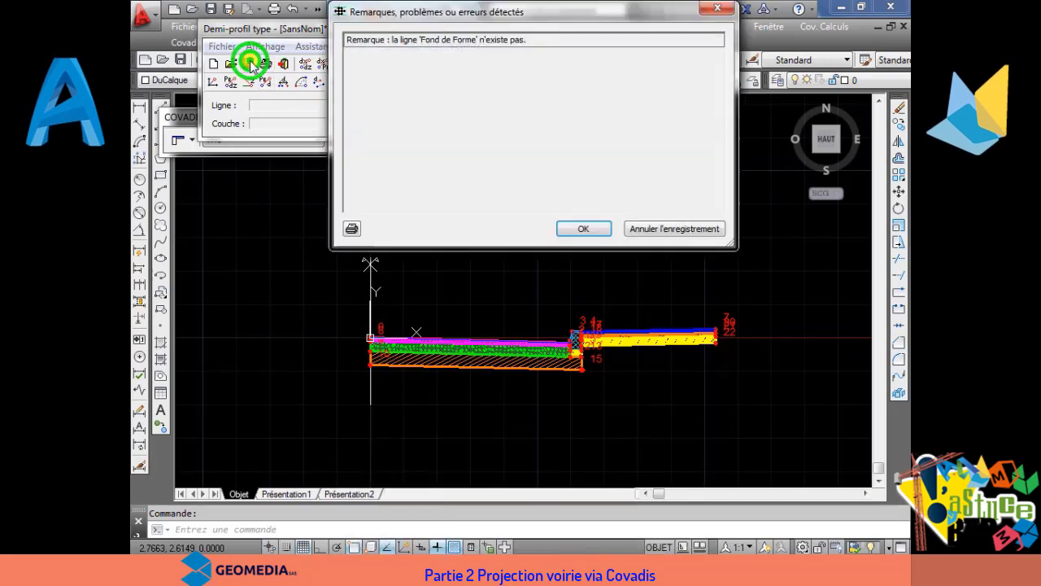
click(579, 229)
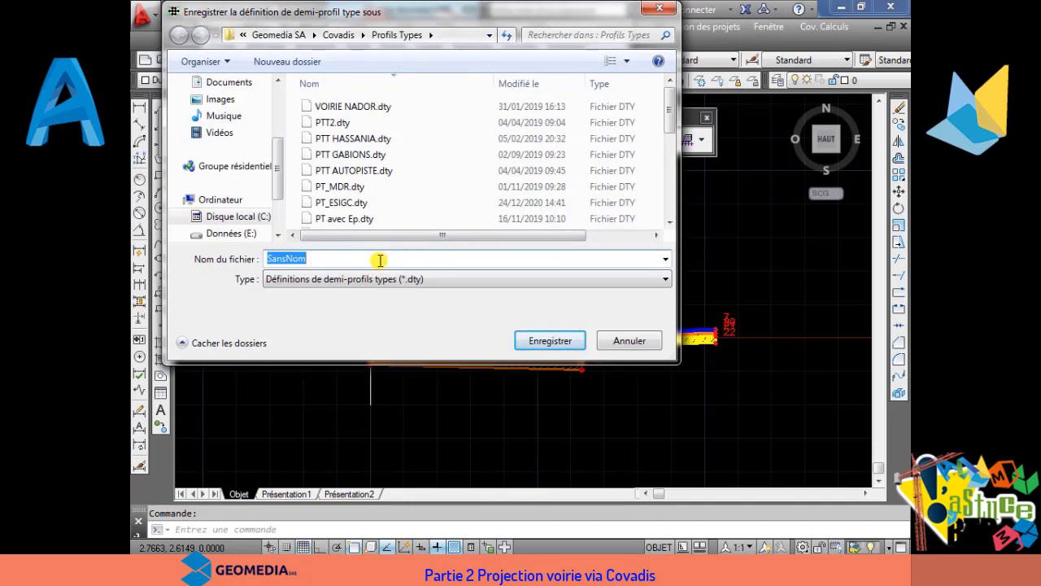
text(PTT_TPVoi)
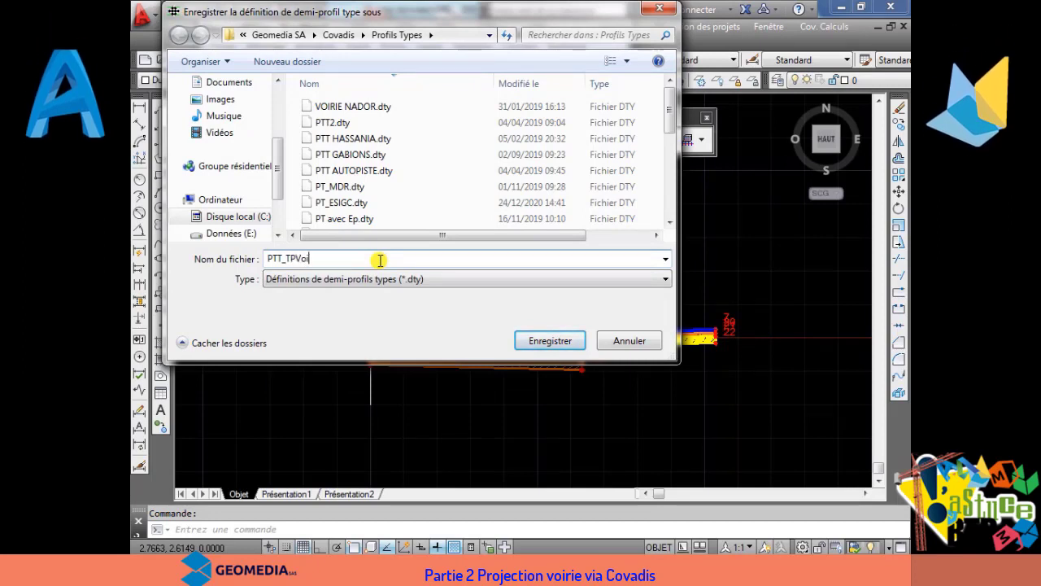
text(rie_)
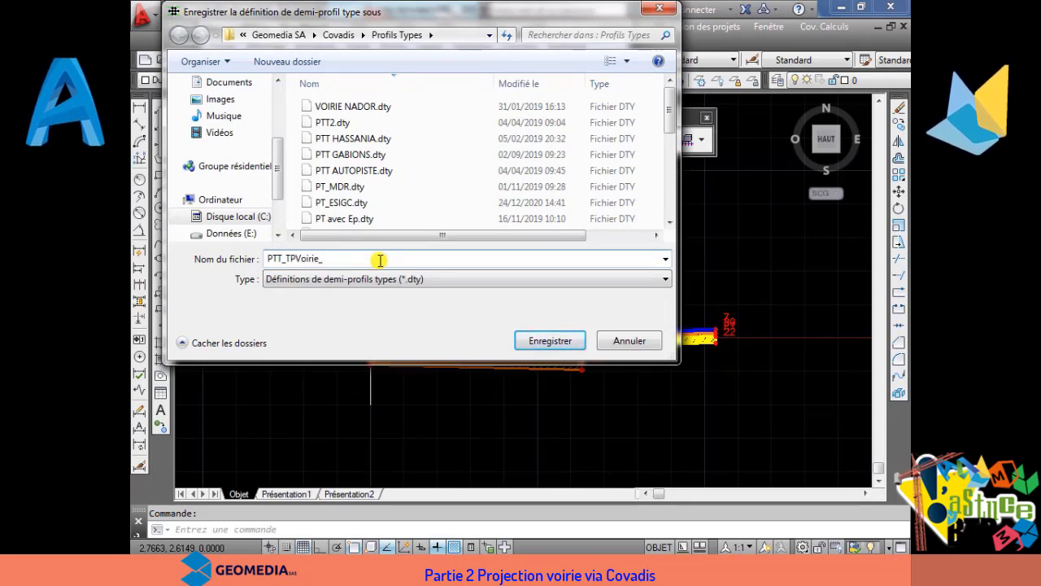
text(ENSAO)
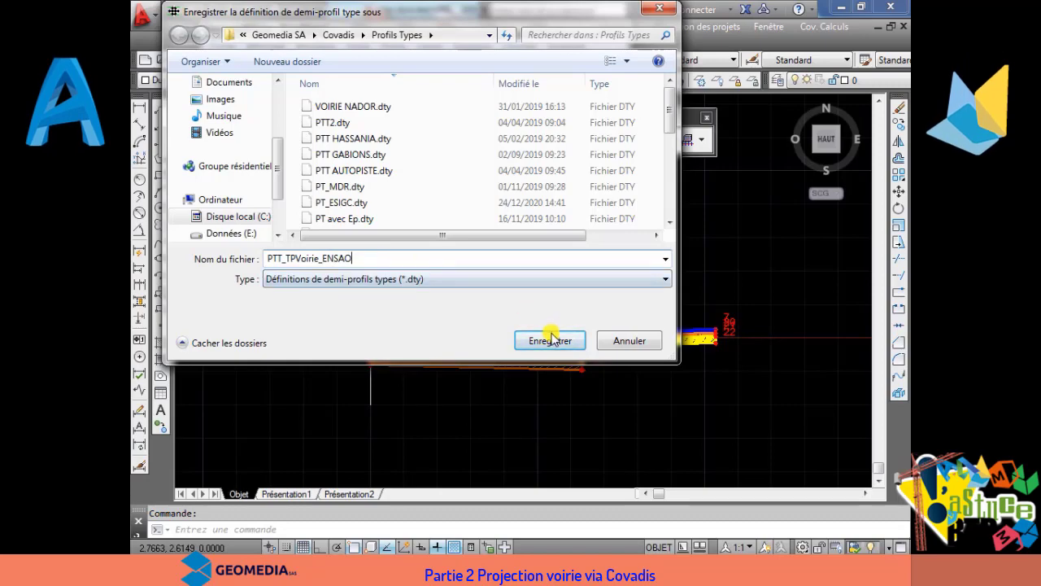
click(550, 339)
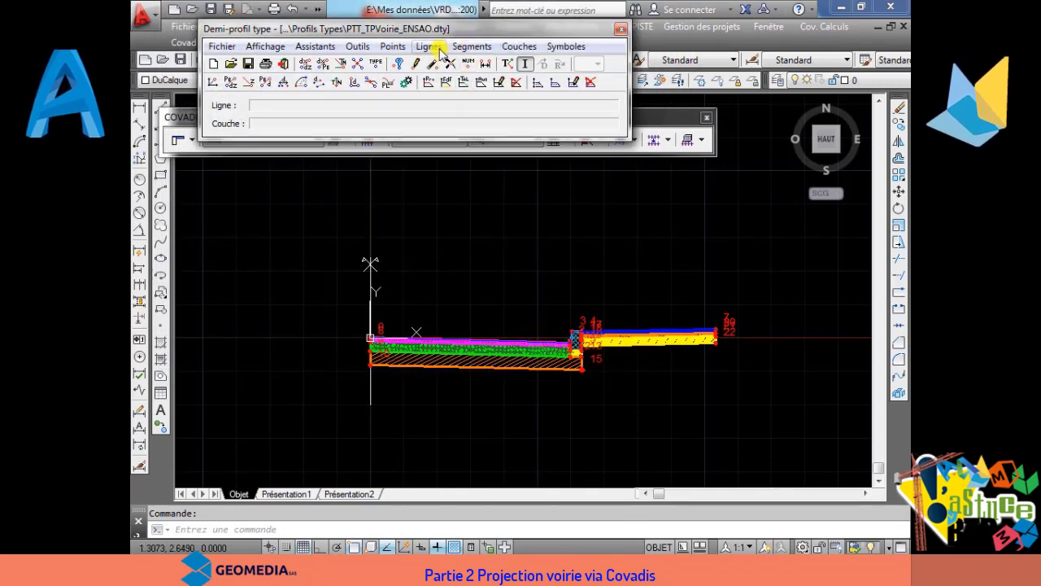
click(500, 191)
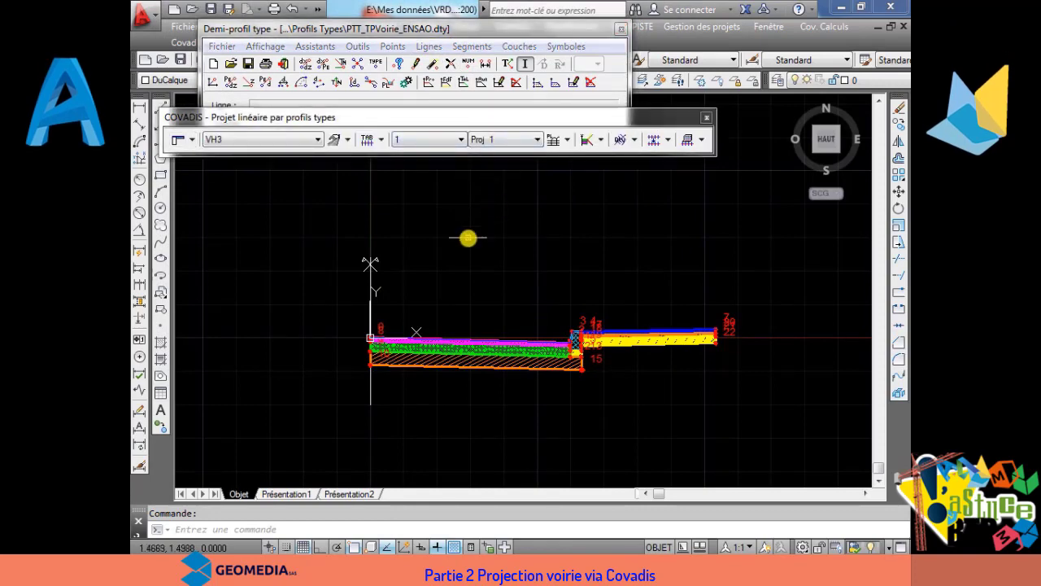
scroll(468, 238, down, 9)
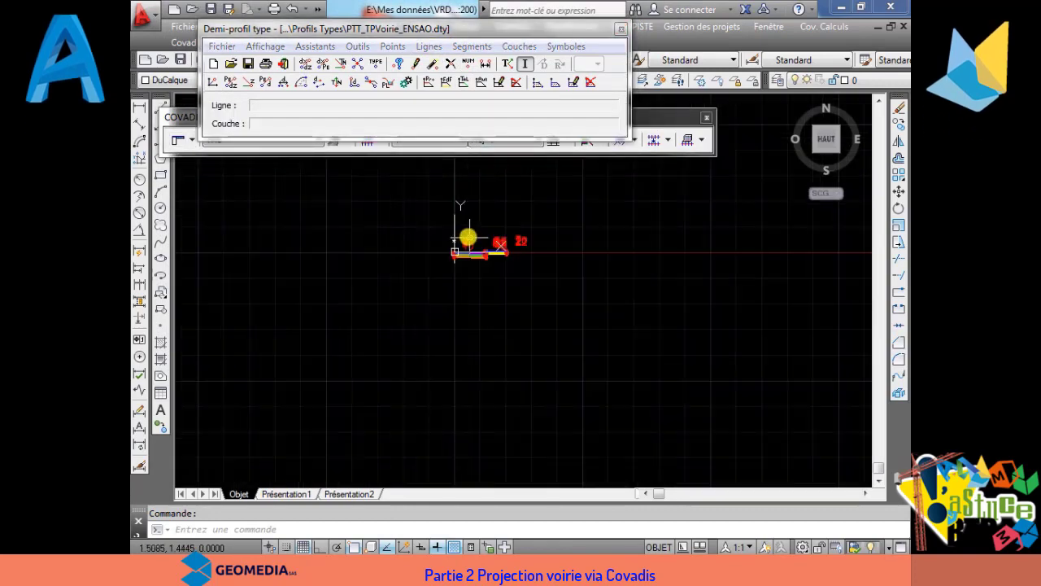
Step: Close the half-profile editor and regenerate all views of the plan around the road junction beside lot 906
click(620, 29)
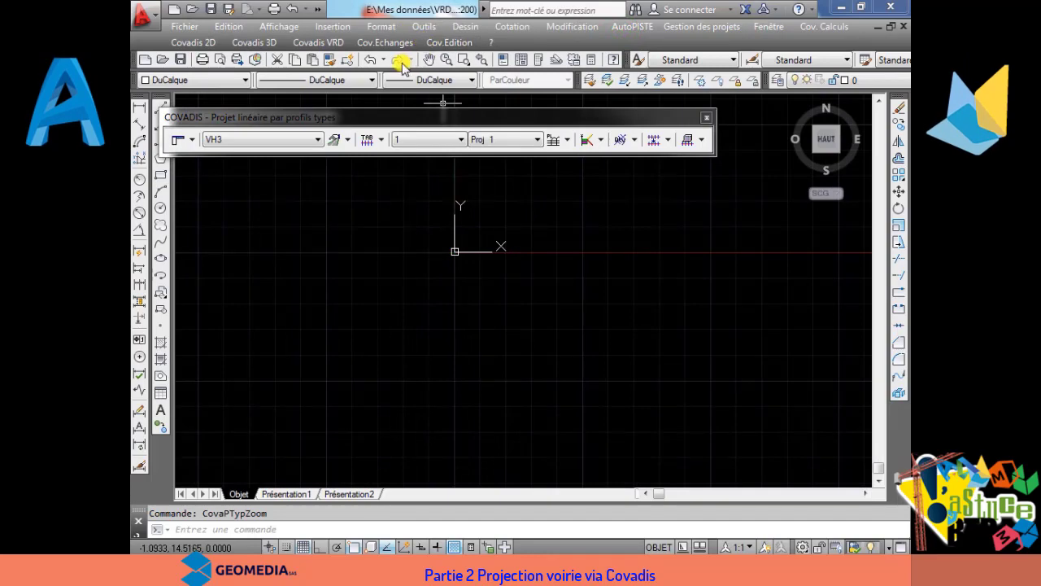
click(464, 60)
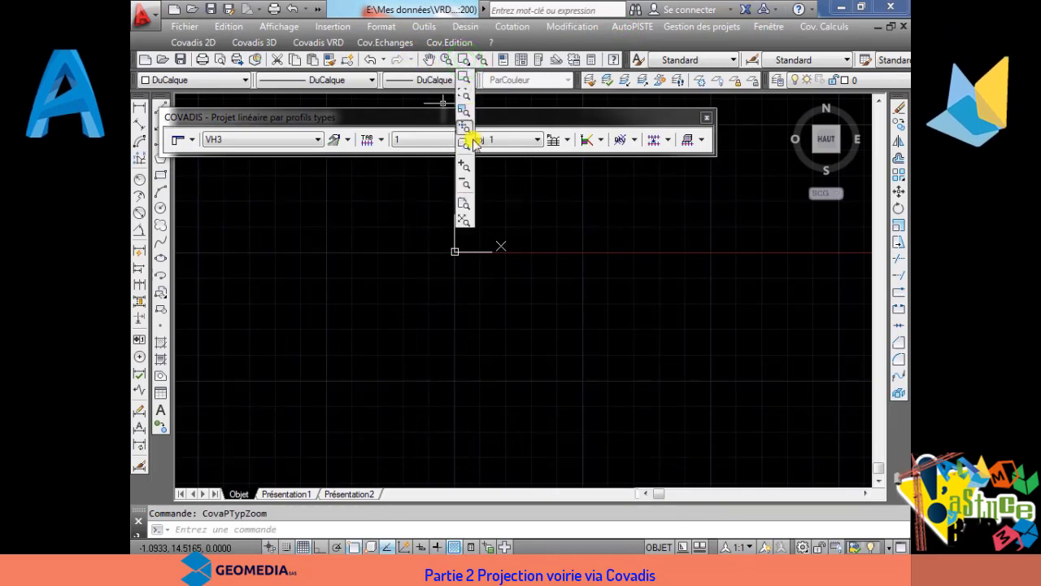
click(464, 218)
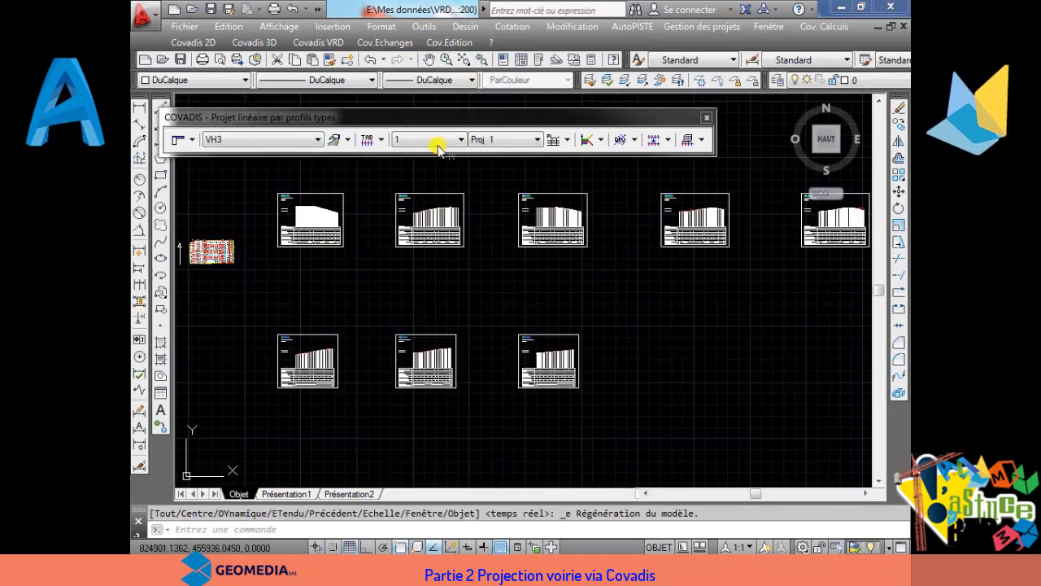
scroll(187, 240, up, 8)
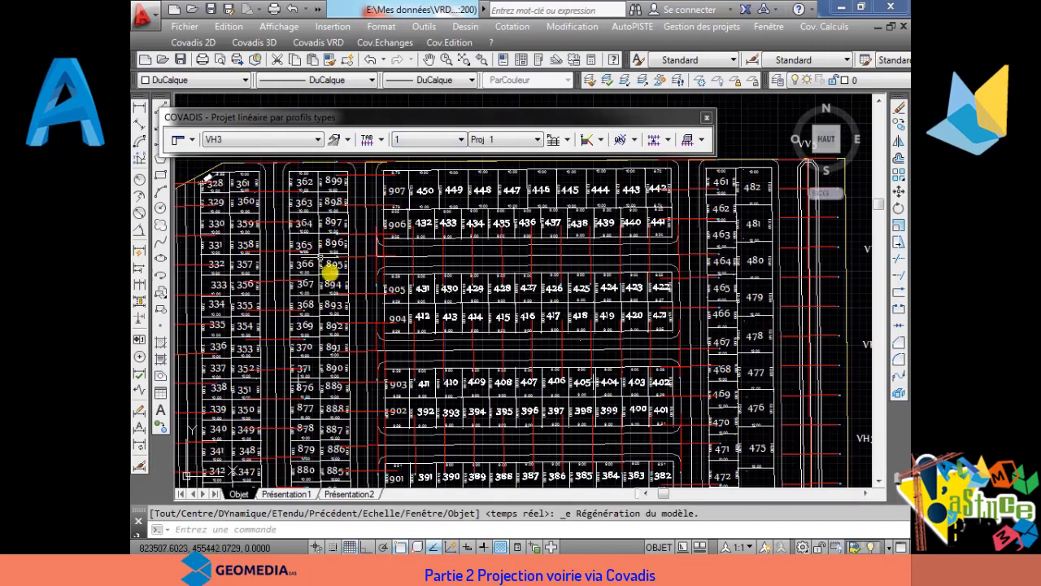
scroll(366, 285, down, 2)
scroll(370, 283, up, 6)
middle_drag(369, 279, 358, 358)
scroll(350, 293, up, 4)
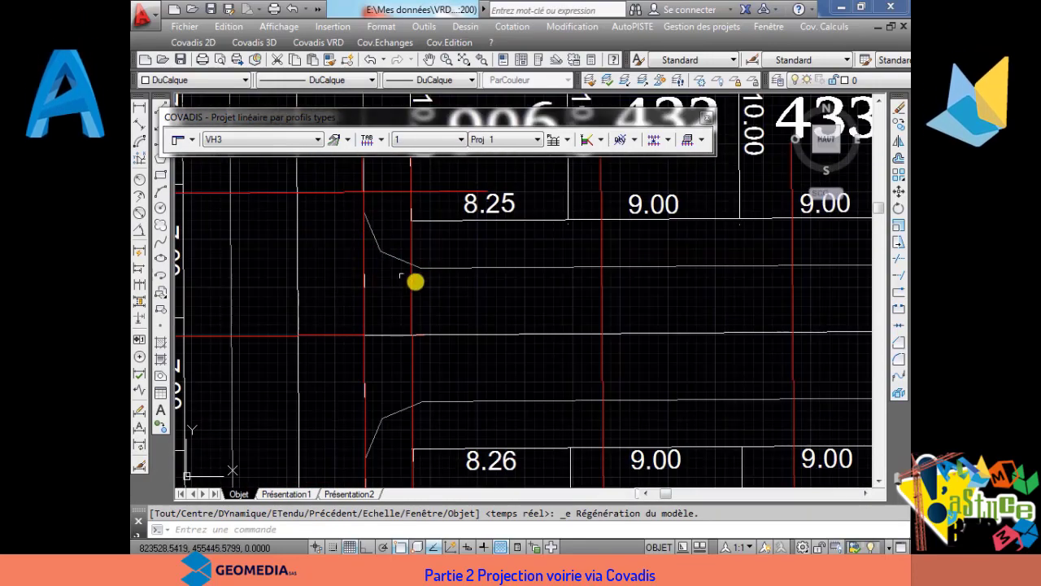
scroll(405, 267, up, 2)
click(278, 26)
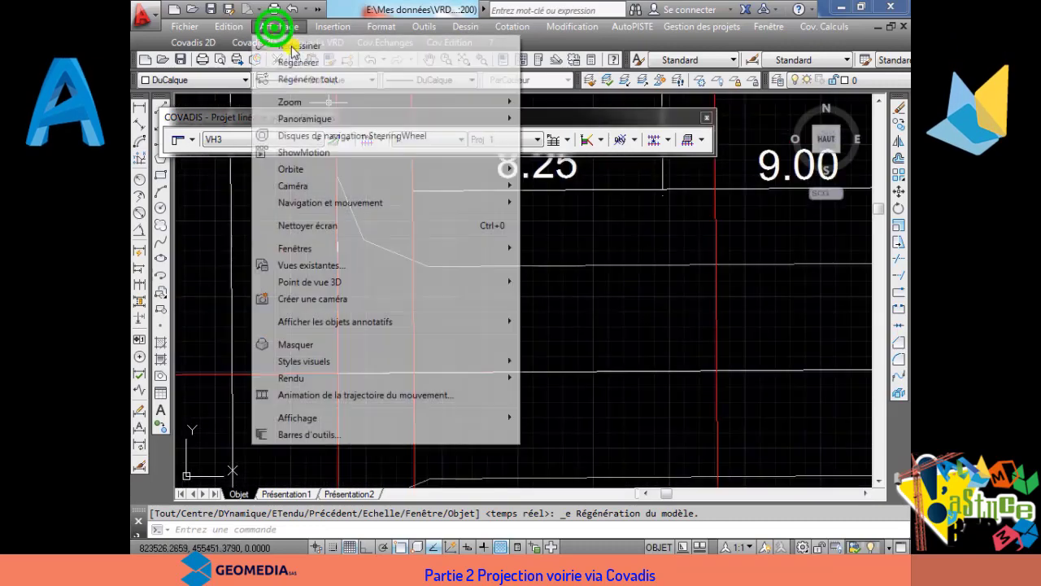
click(291, 78)
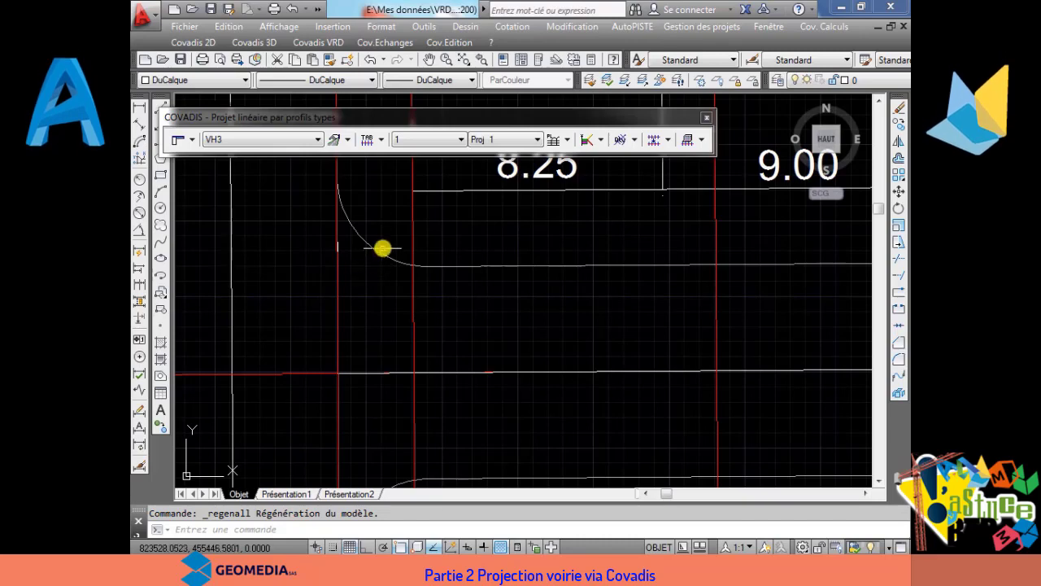
Step: Examine the properties of the junction's rounded road-edge arc and the straight edge line adjoining it
click(382, 248)
click(370, 271)
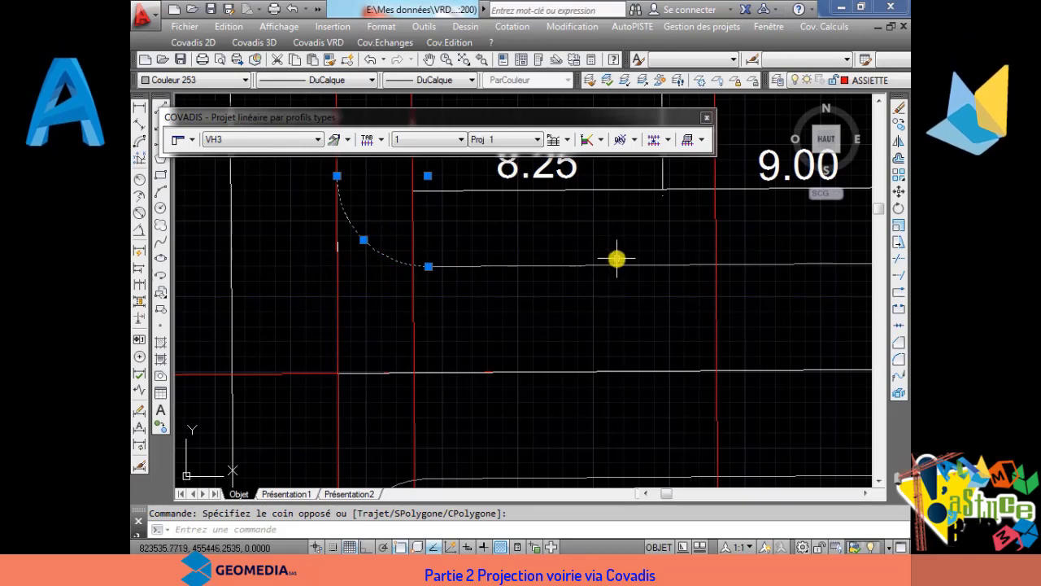
mouse_move(617, 259)
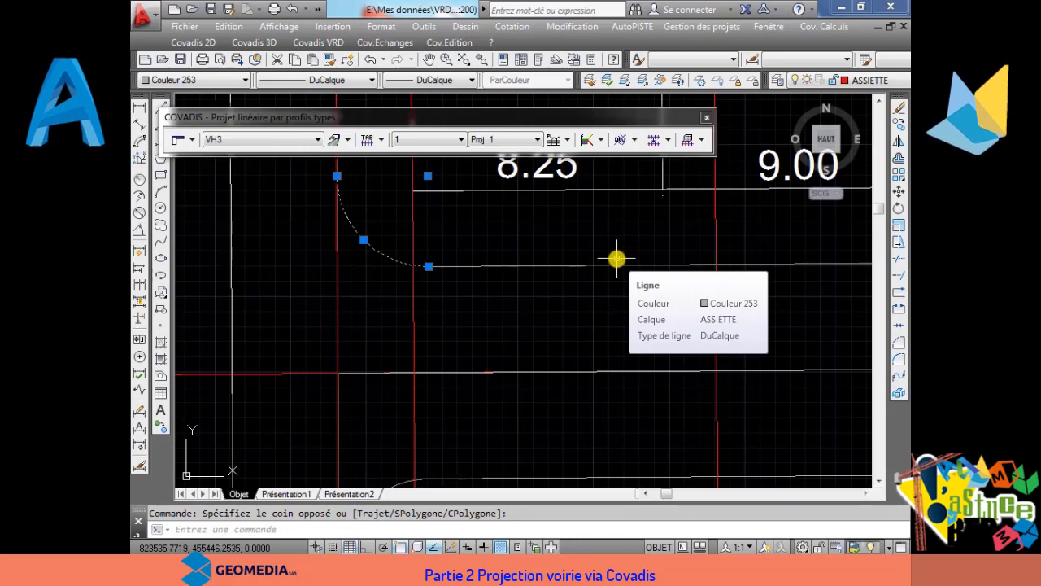
click(599, 139)
click(625, 188)
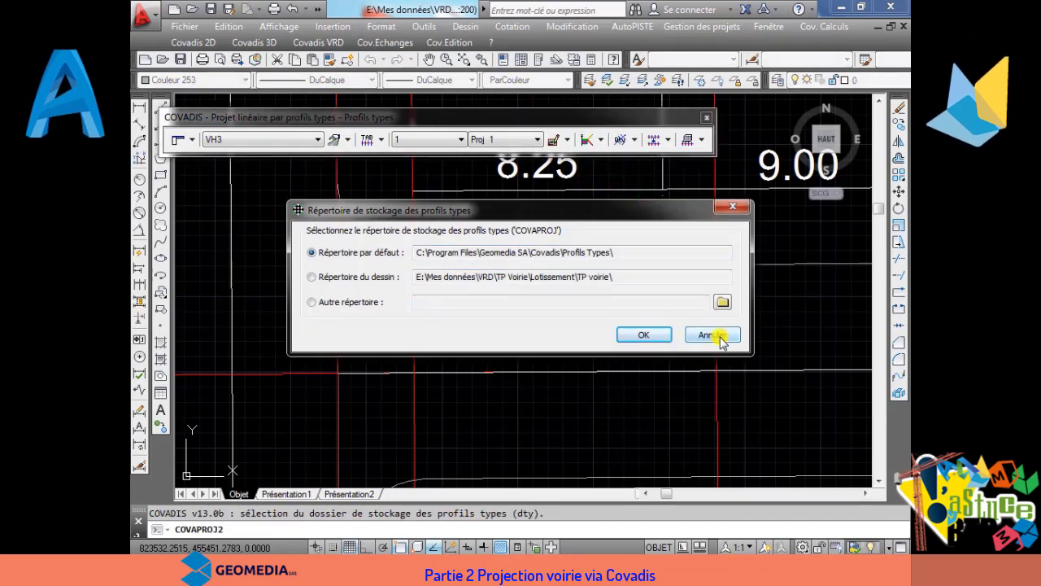
click(723, 302)
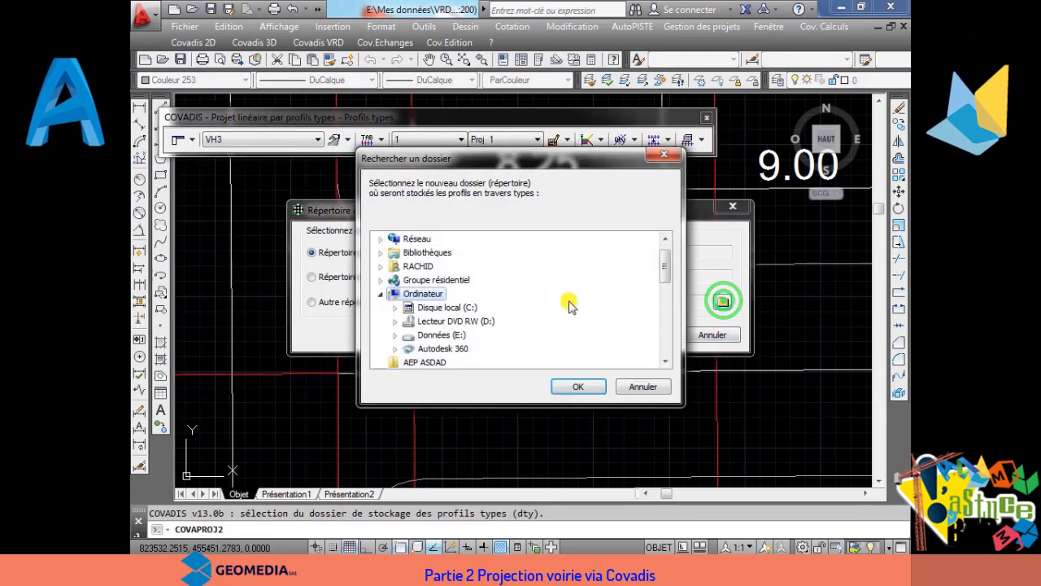
click(641, 385)
click(706, 334)
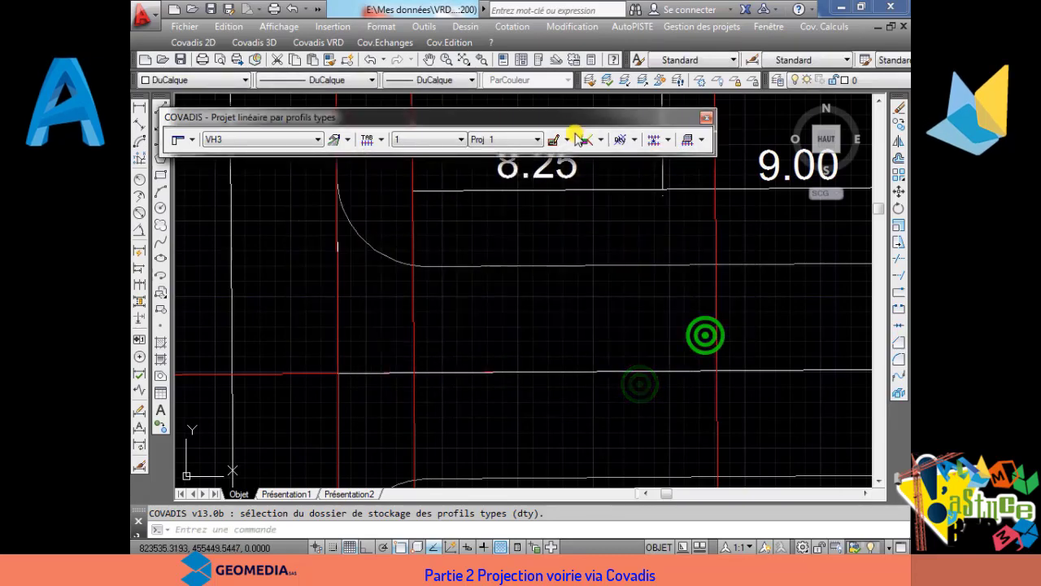
Step: Reopen the PTT_TPVoirie_ENSAO half-profile for editing and inspect the kerb's corner points beside the roadway
click(590, 140)
scroll(435, 309, down, 2)
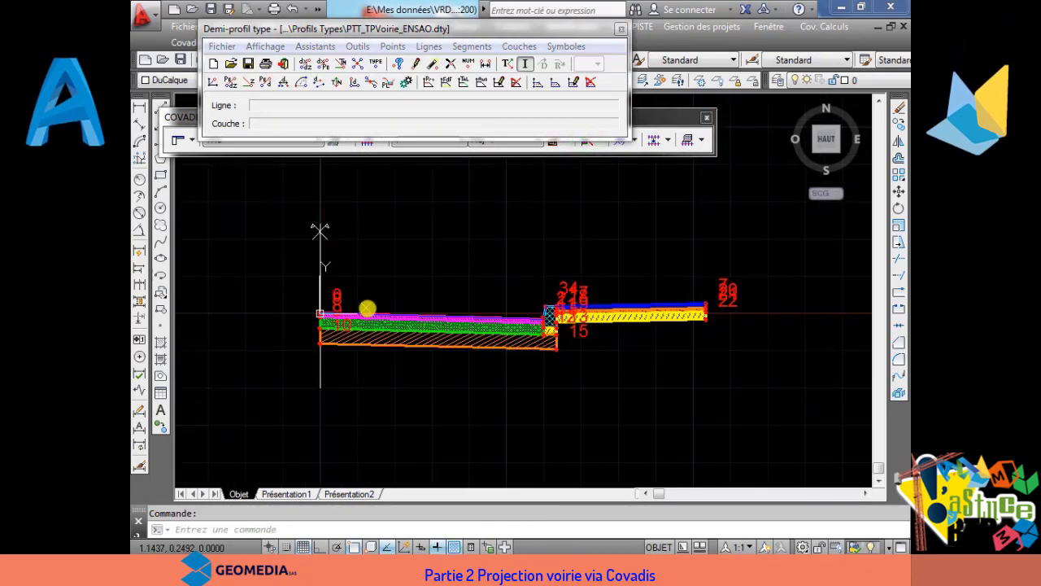
scroll(420, 316, up, 2)
scroll(624, 333, up, 2)
scroll(630, 328, down, 2)
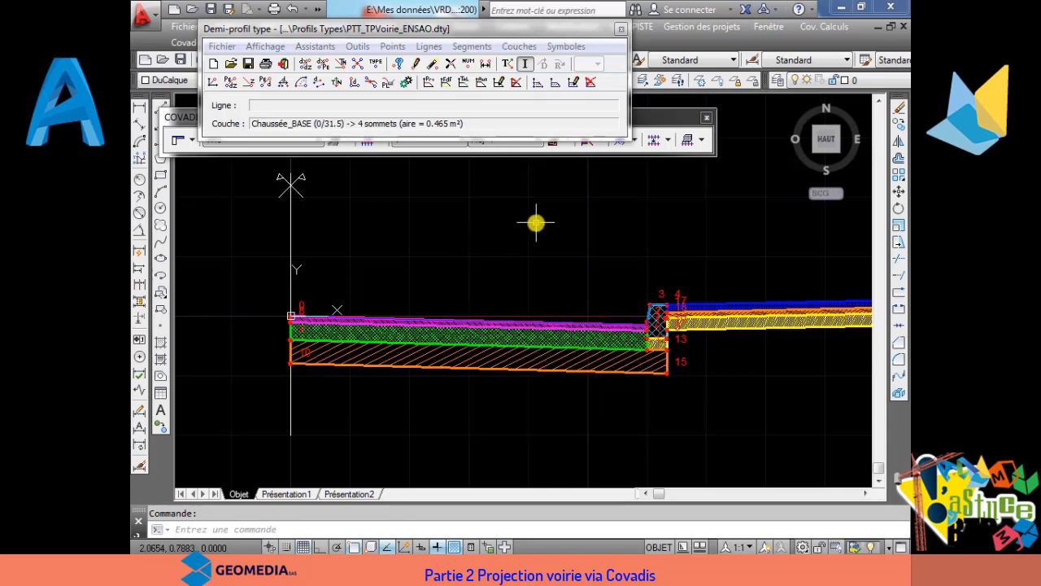
scroll(616, 293, up, 5)
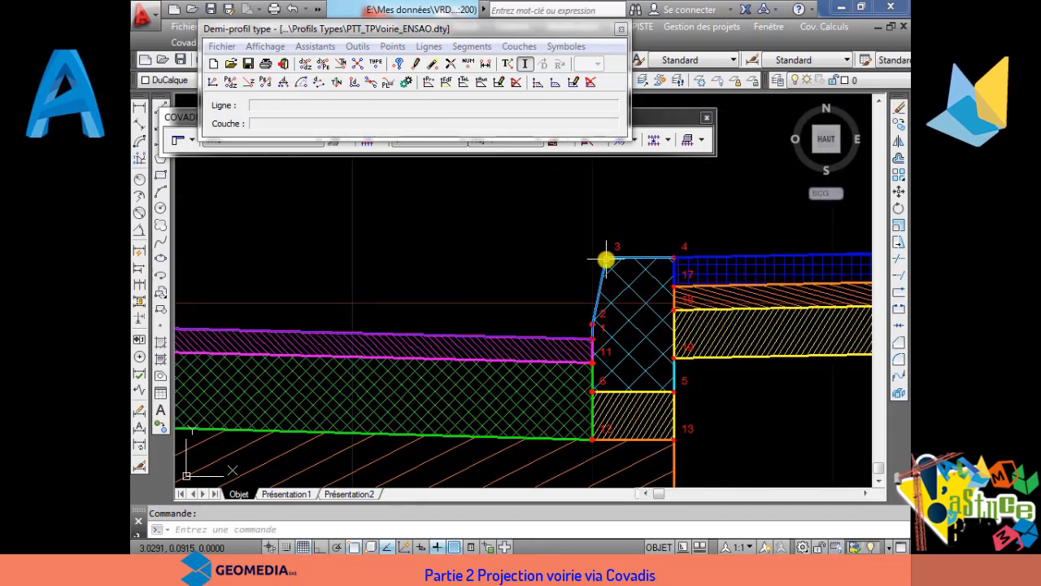
mouse_move(606, 260)
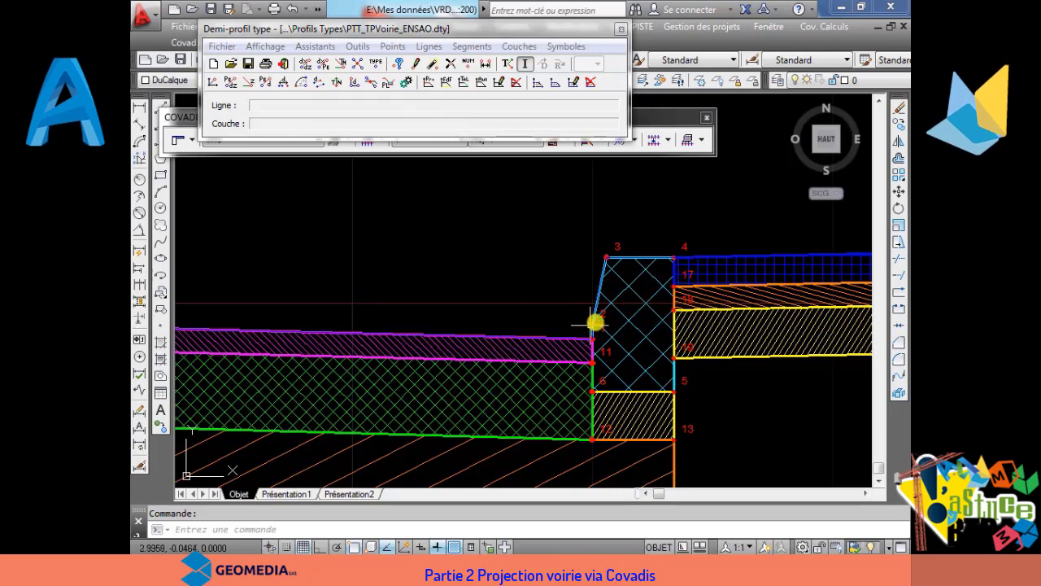
scroll(595, 306, up, 3)
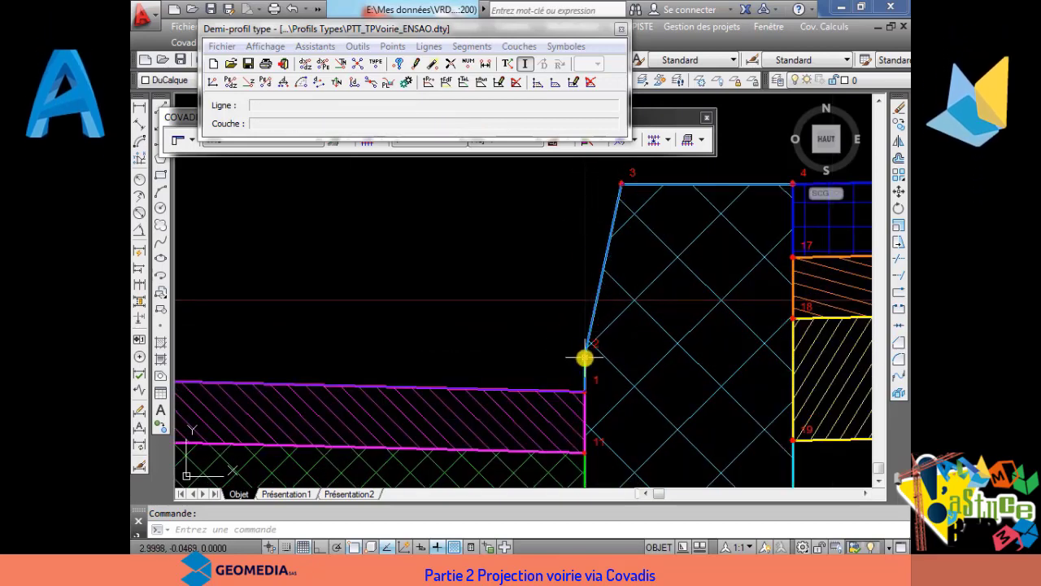
mouse_move(585, 357)
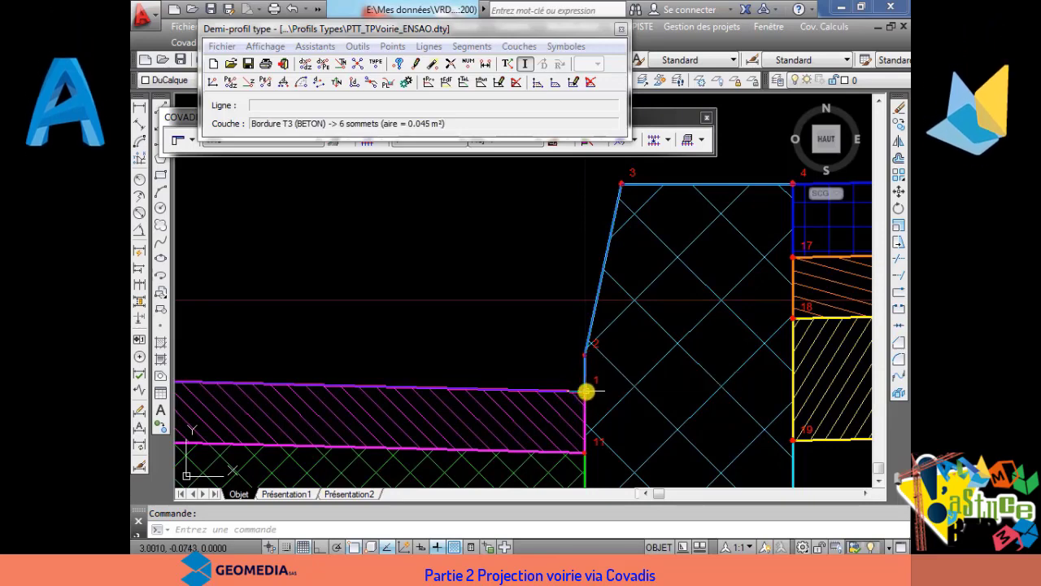
Step: Assign the point type Bord Chaussée to point 1, where the roadway surface meets the kerb, and end the command
click(392, 46)
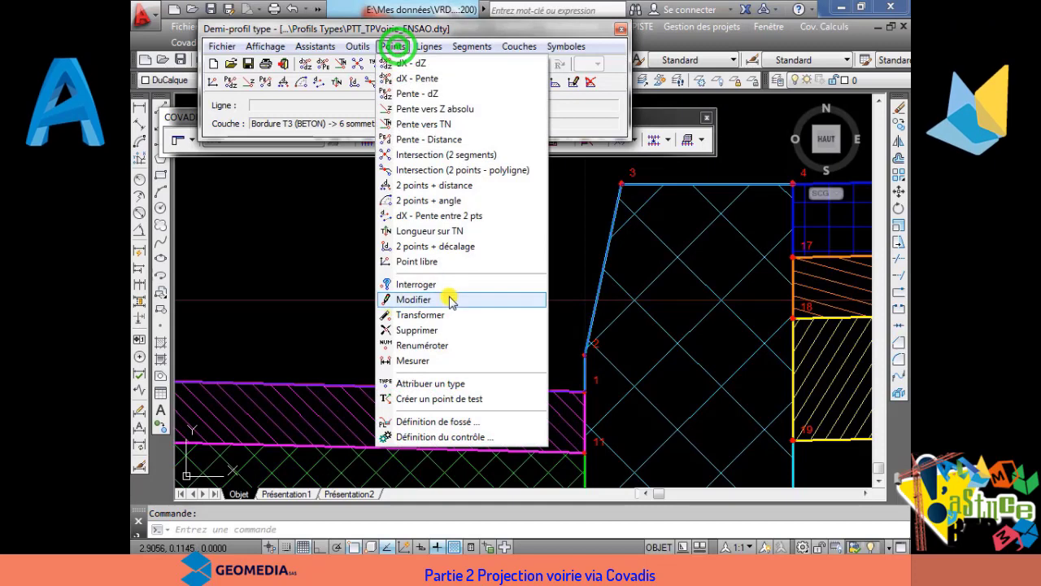
click(450, 384)
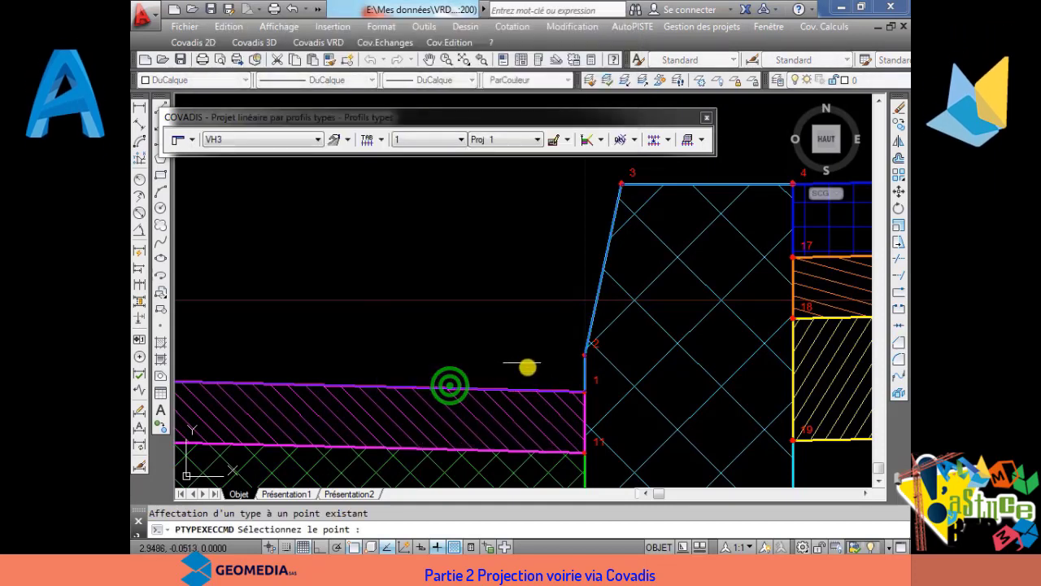
click(586, 393)
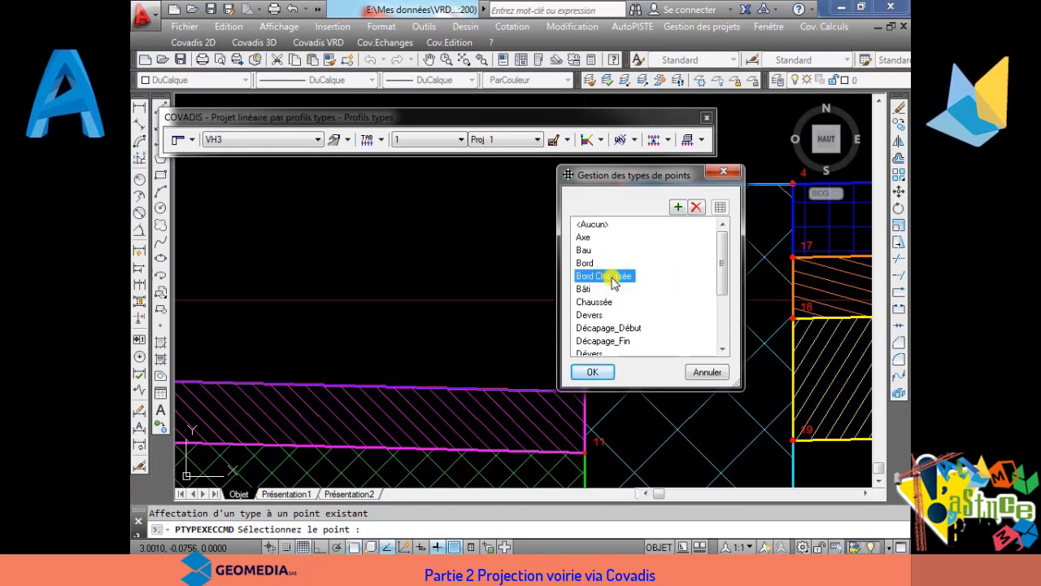
click(591, 373)
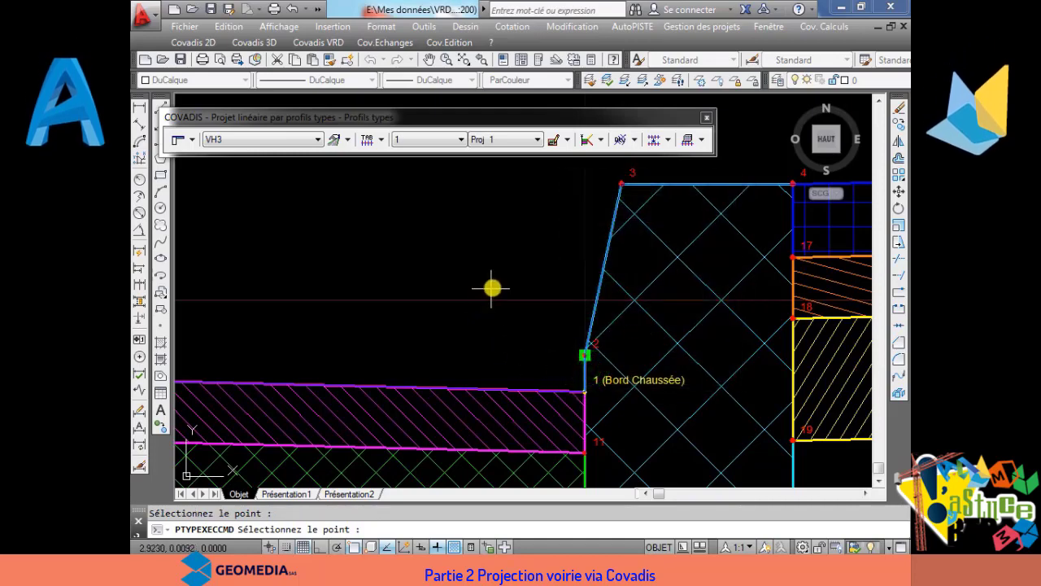
scroll(491, 288, down, 5)
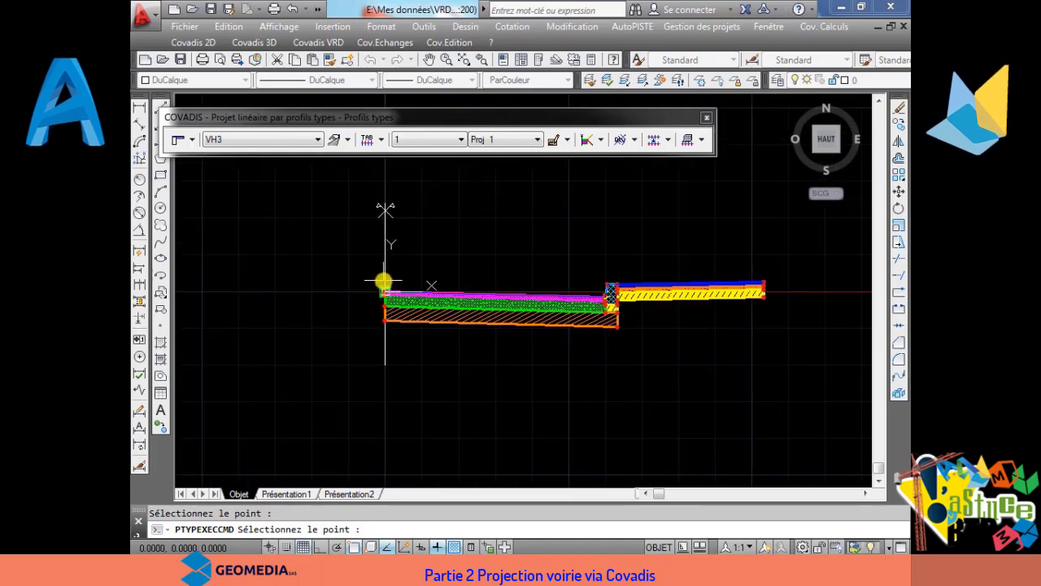
scroll(383, 281, up, 10)
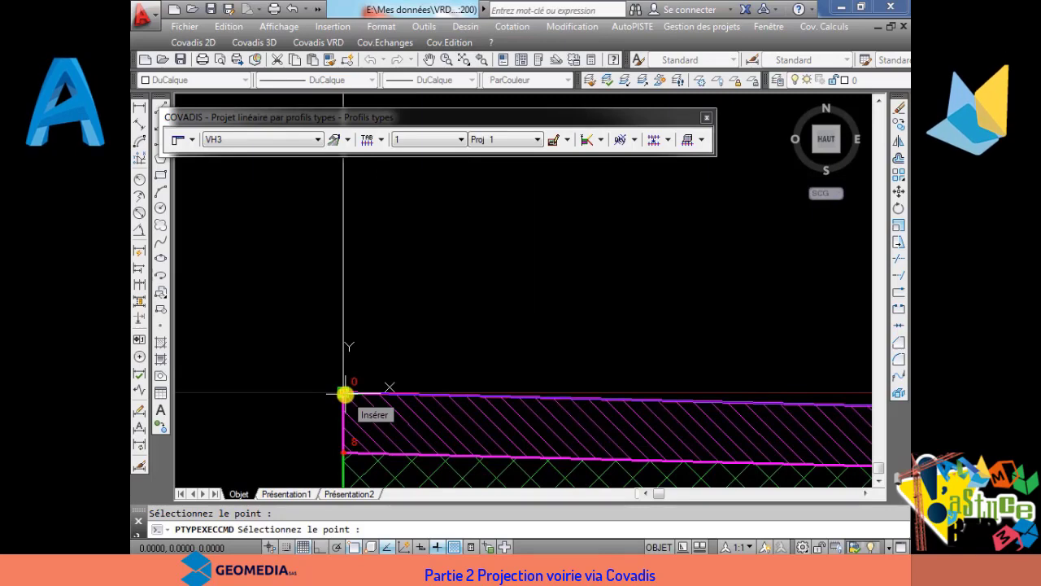
scroll(453, 325, down, 3)
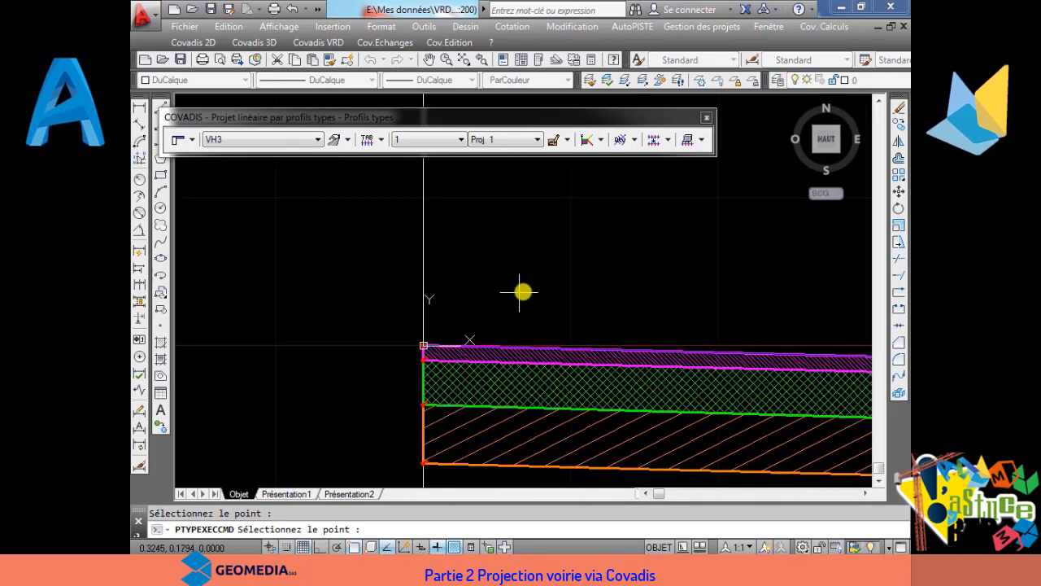
scroll(537, 280, down, 2)
right_click(616, 233)
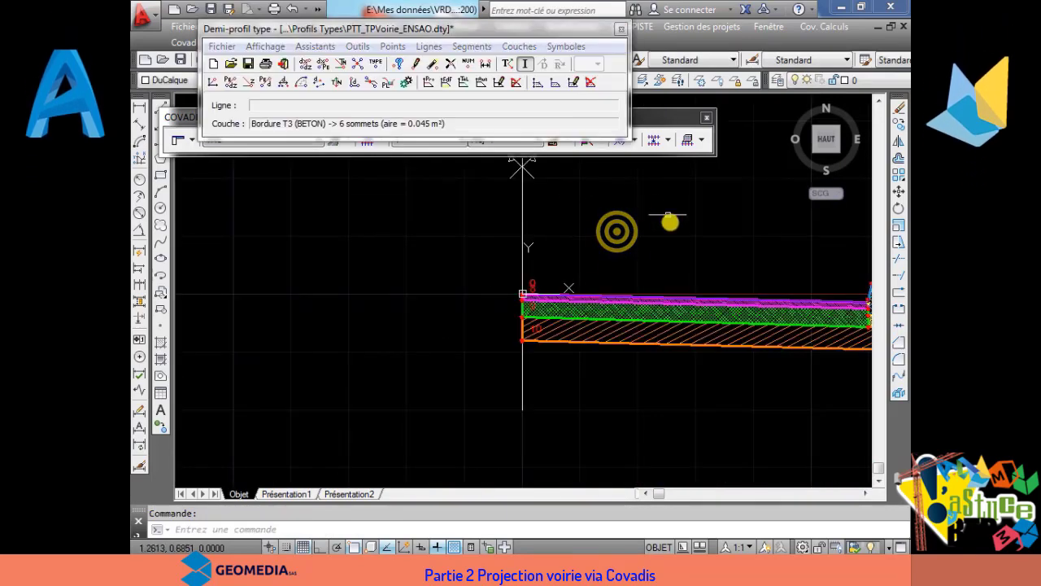
Step: Create a test point on point 7 at the sidewalk's outer edge with an X offset of 0.00 and activate its cut (D) case
scroll(663, 256, down, 4)
middle_drag(744, 267, 592, 297)
scroll(591, 297, up, 5)
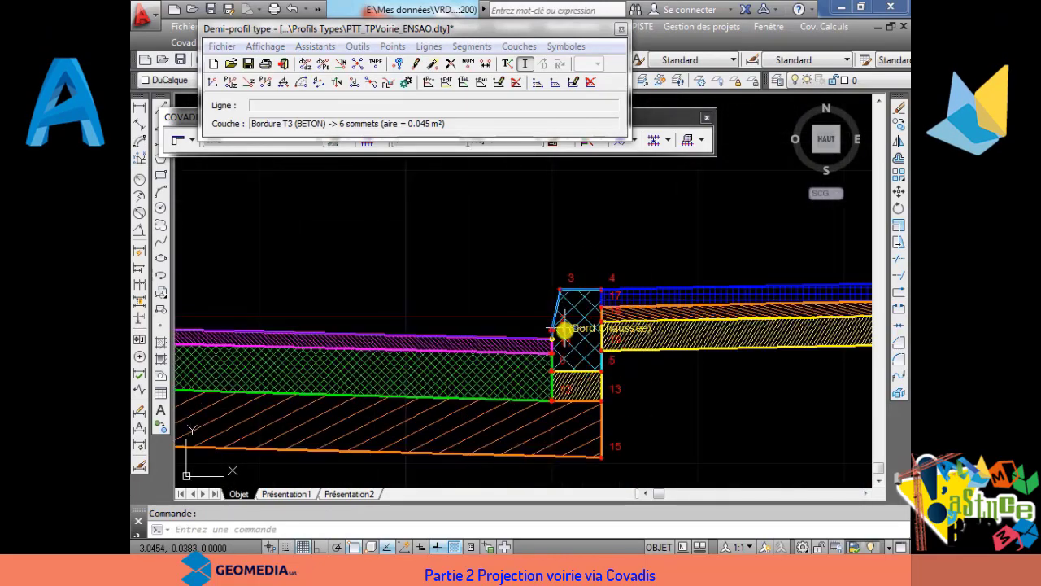
scroll(547, 333, up, 1)
scroll(547, 334, down, 8)
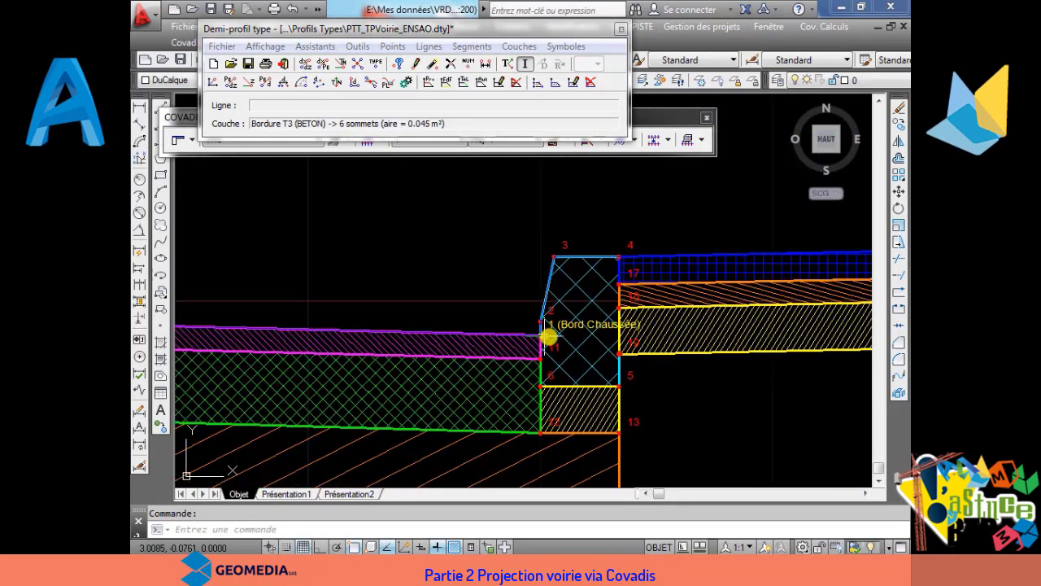
scroll(537, 319, up, 8)
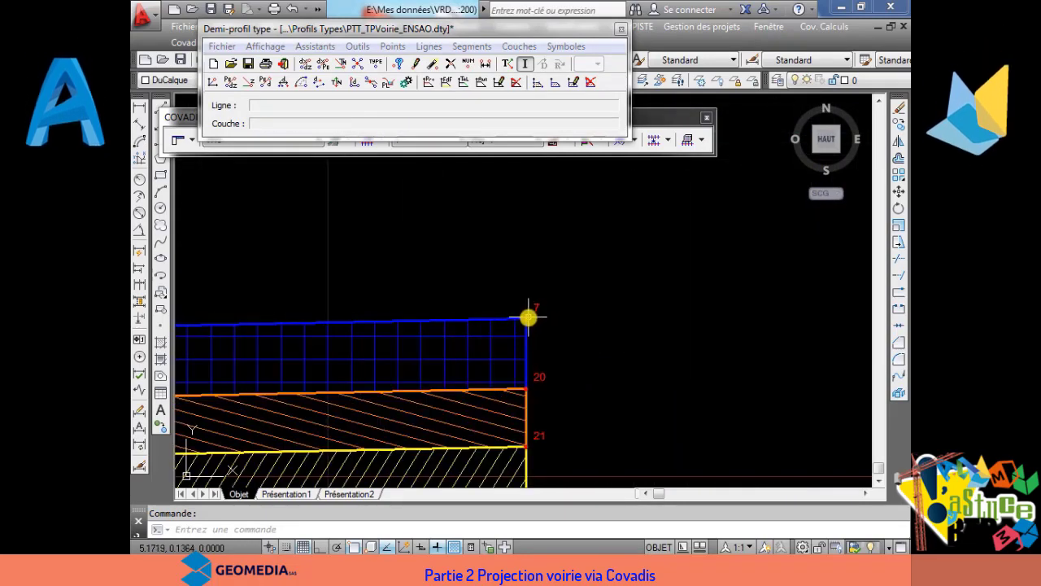
mouse_move(529, 317)
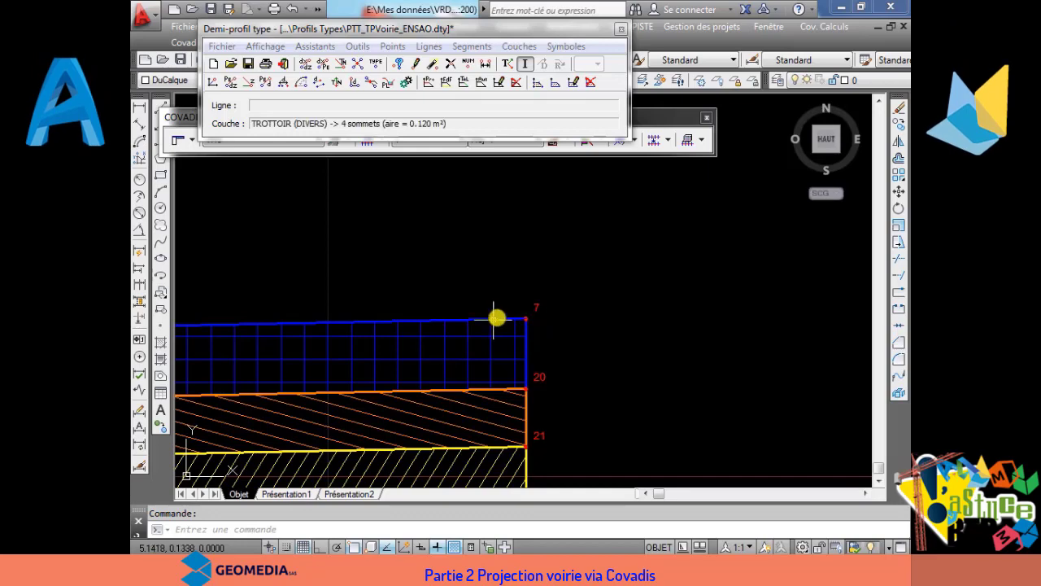
click(392, 46)
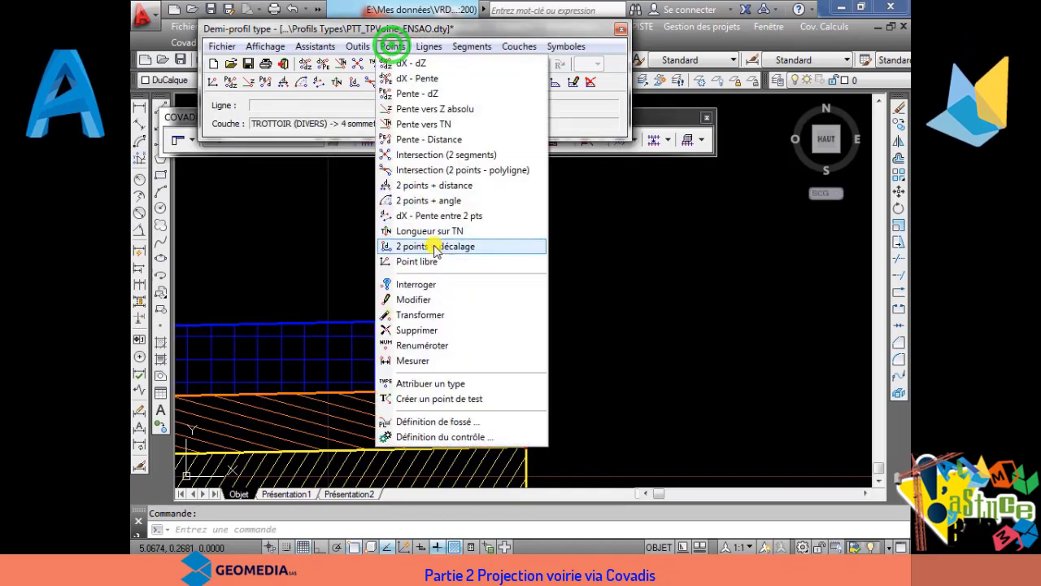
click(423, 399)
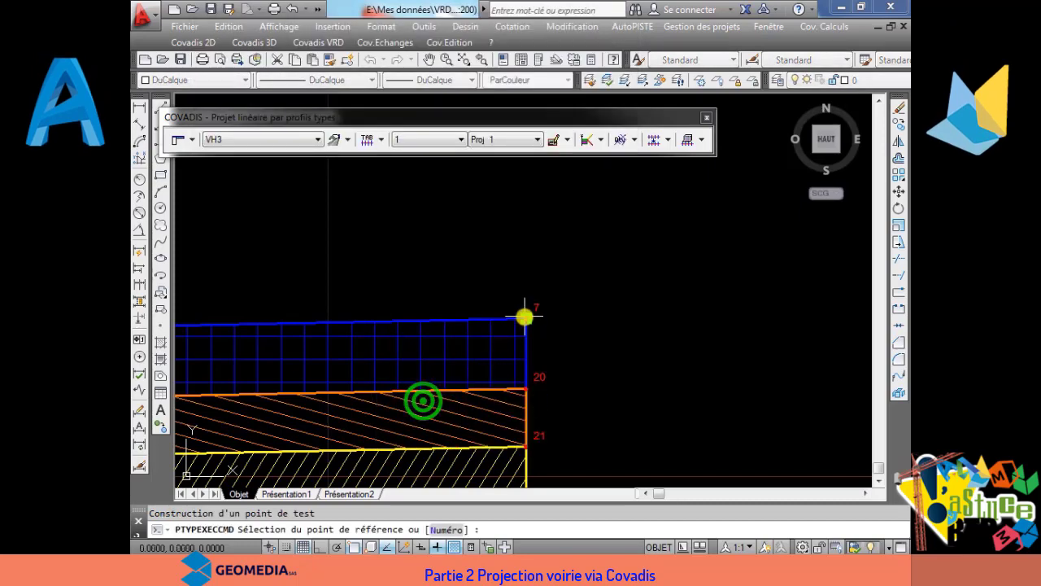
click(526, 317)
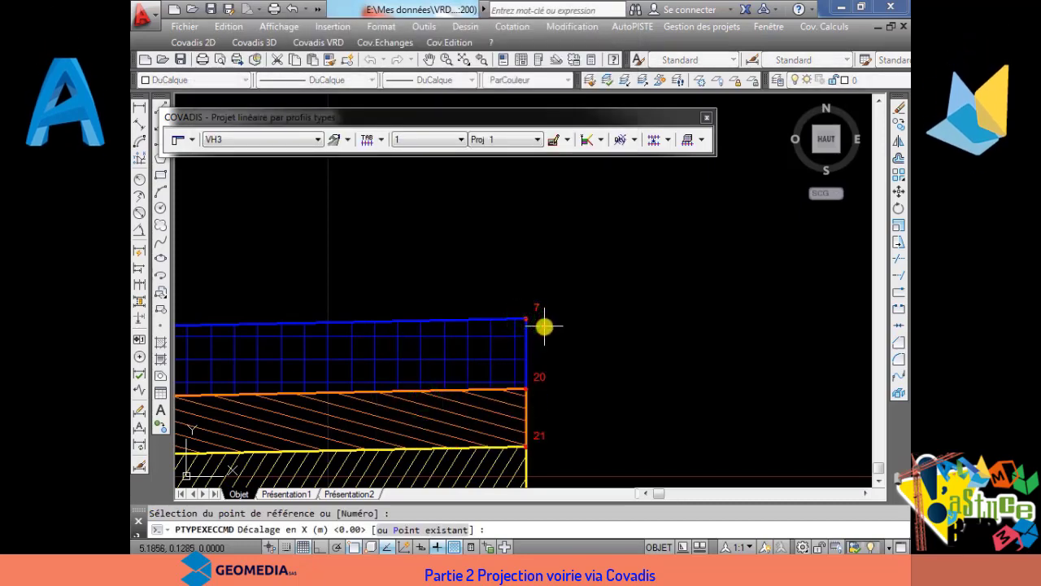
key(Return)
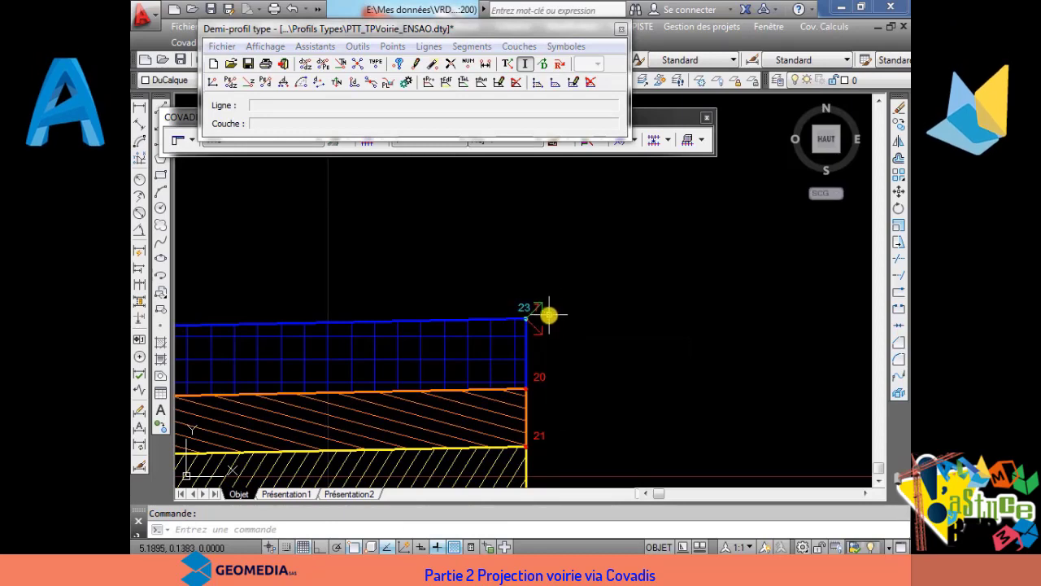
click(544, 65)
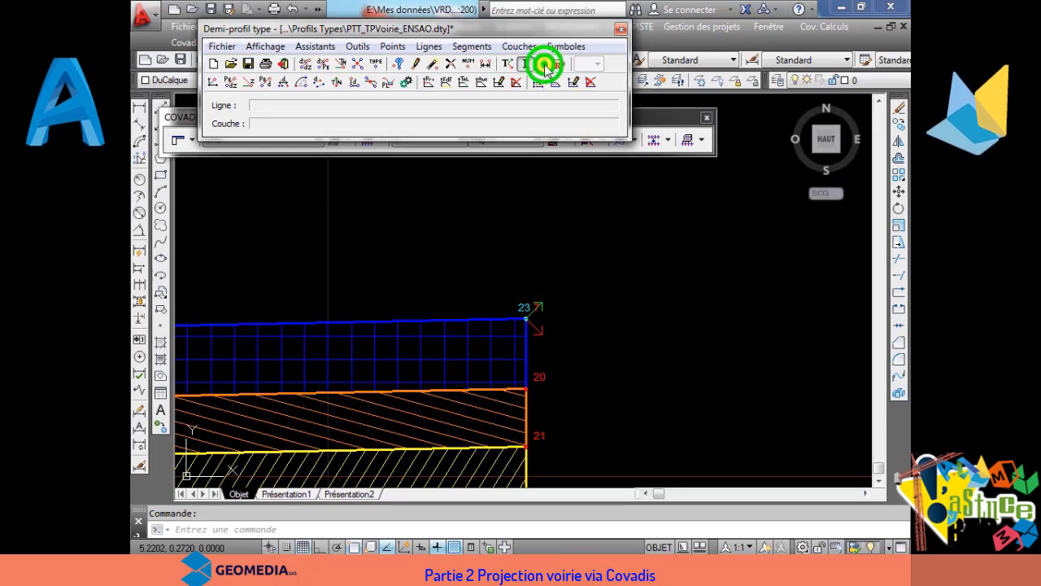
click(440, 46)
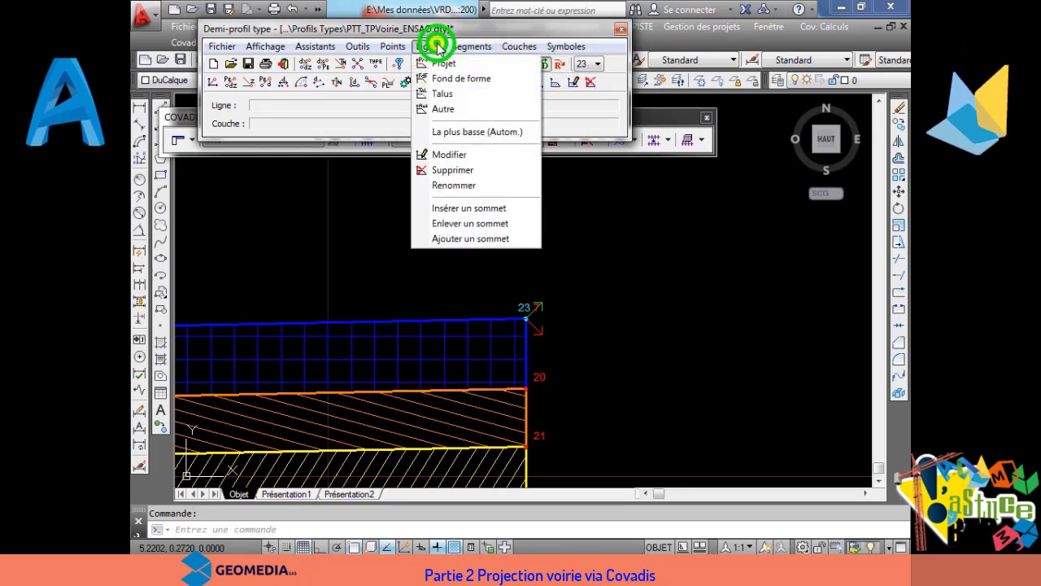
click(441, 92)
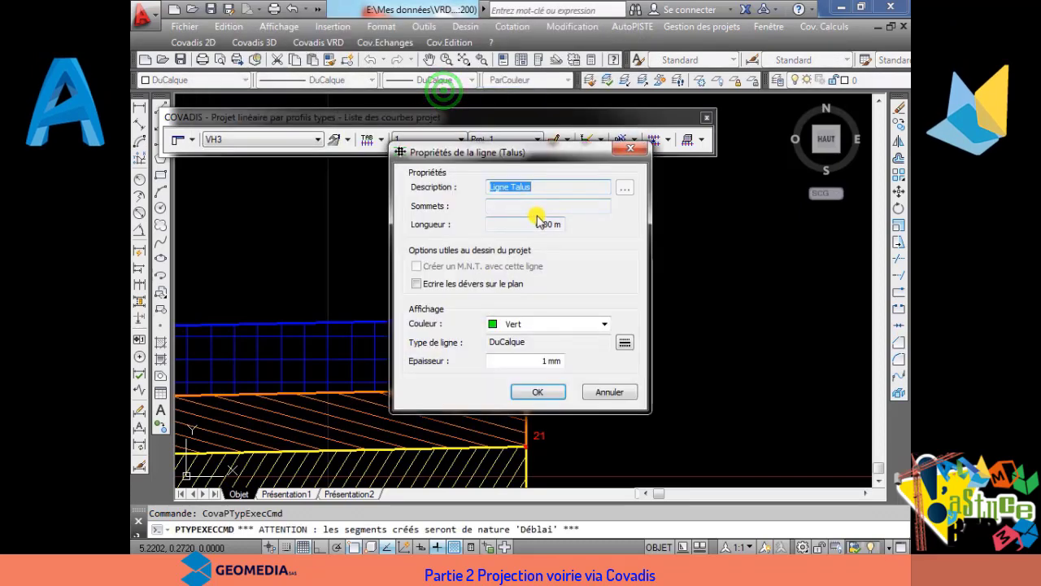
click(553, 394)
click(548, 336)
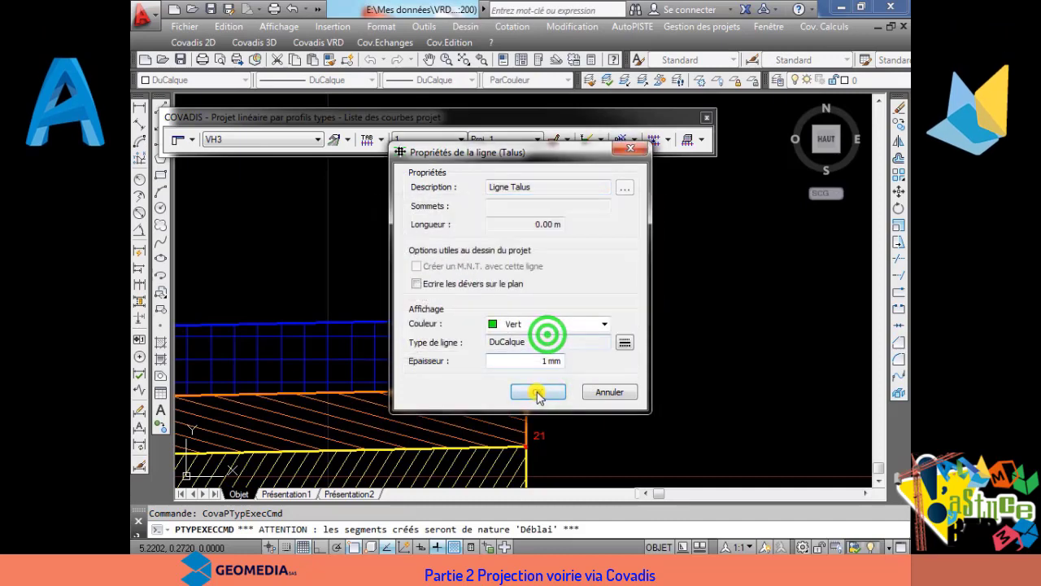
click(536, 392)
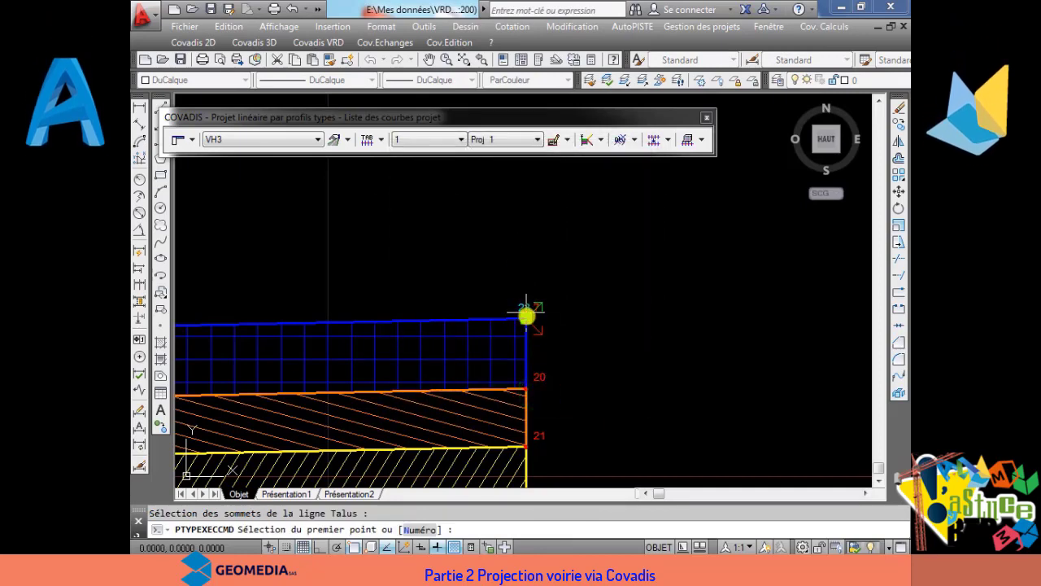
right_click(544, 187)
Step: Create a slope-to-TN point from point 7 for the cut case with a 66.6667 % (3/2) slope, and activate the fill (R) case
click(390, 46)
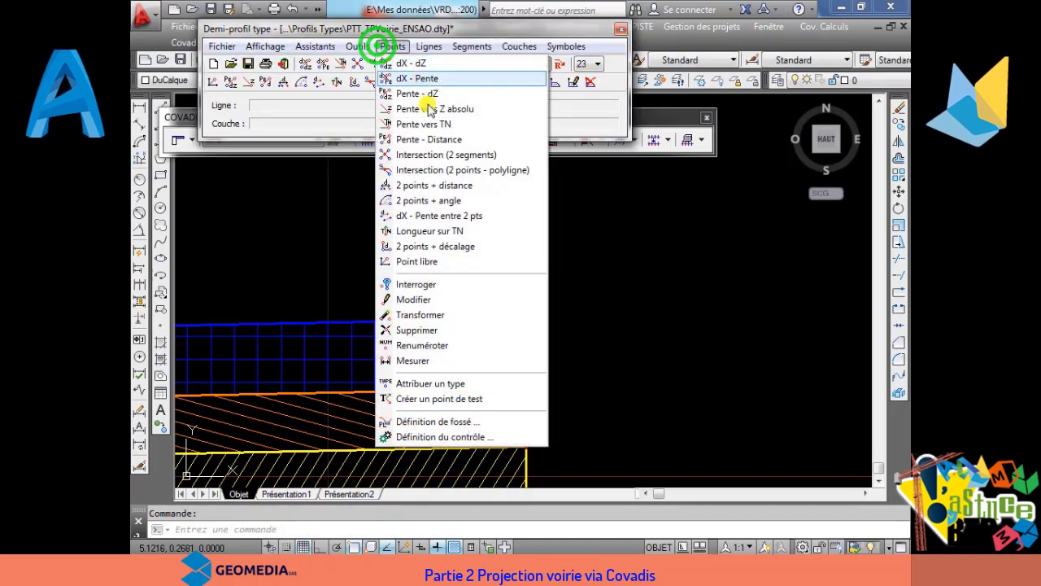
click(437, 125)
click(525, 319)
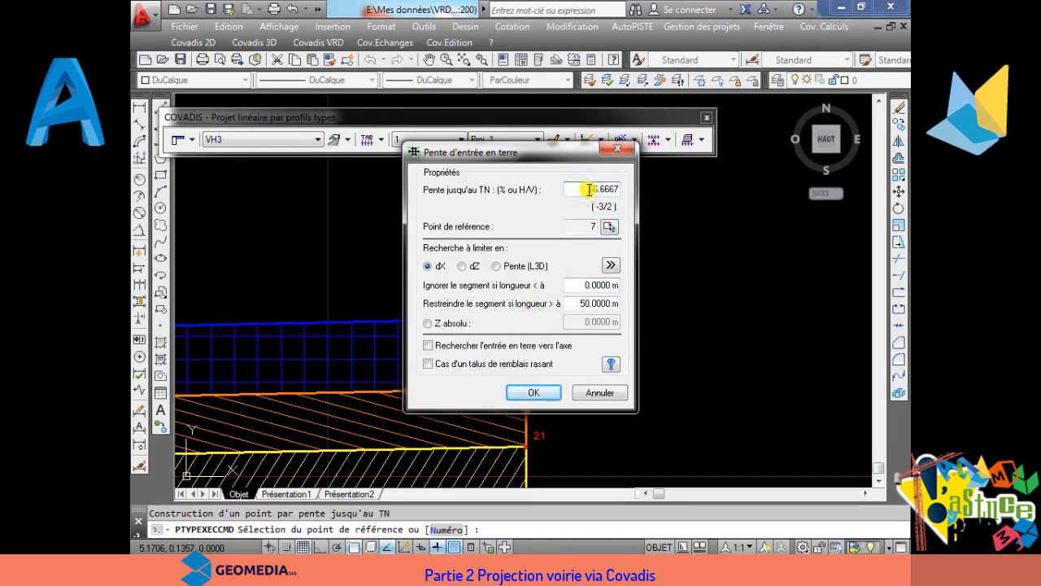
click(535, 392)
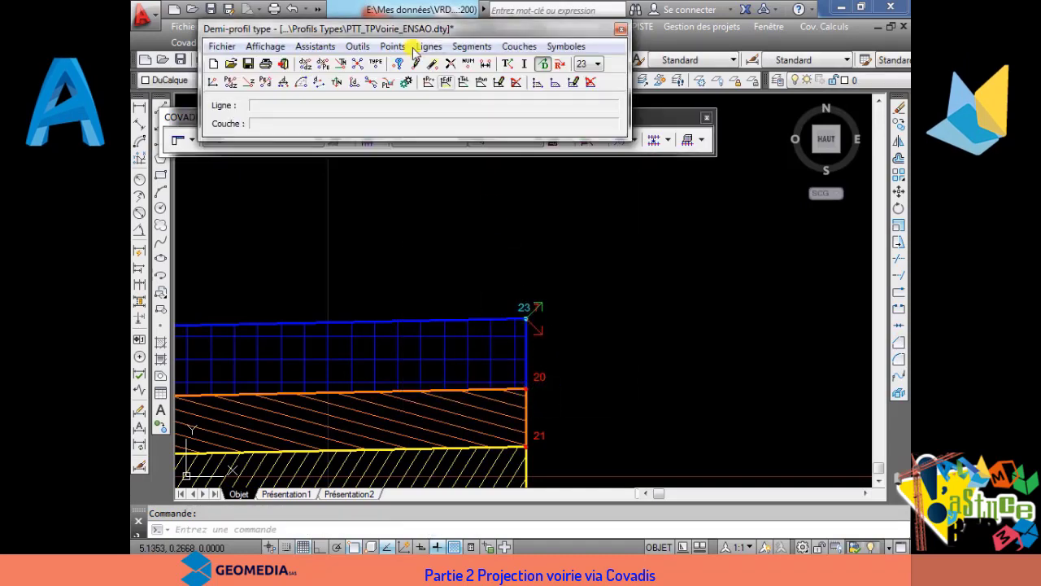
click(556, 65)
click(425, 46)
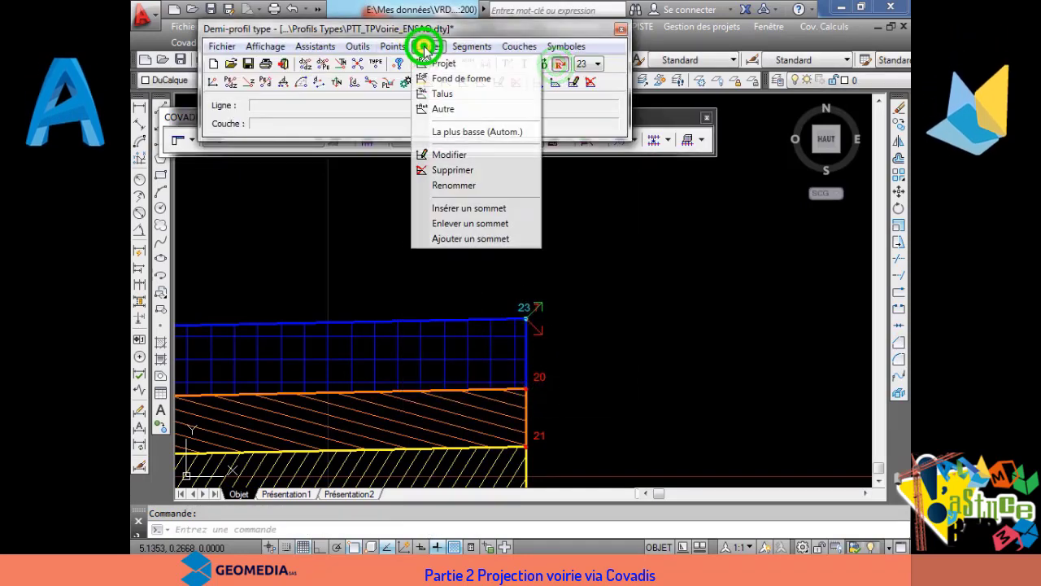
click(439, 92)
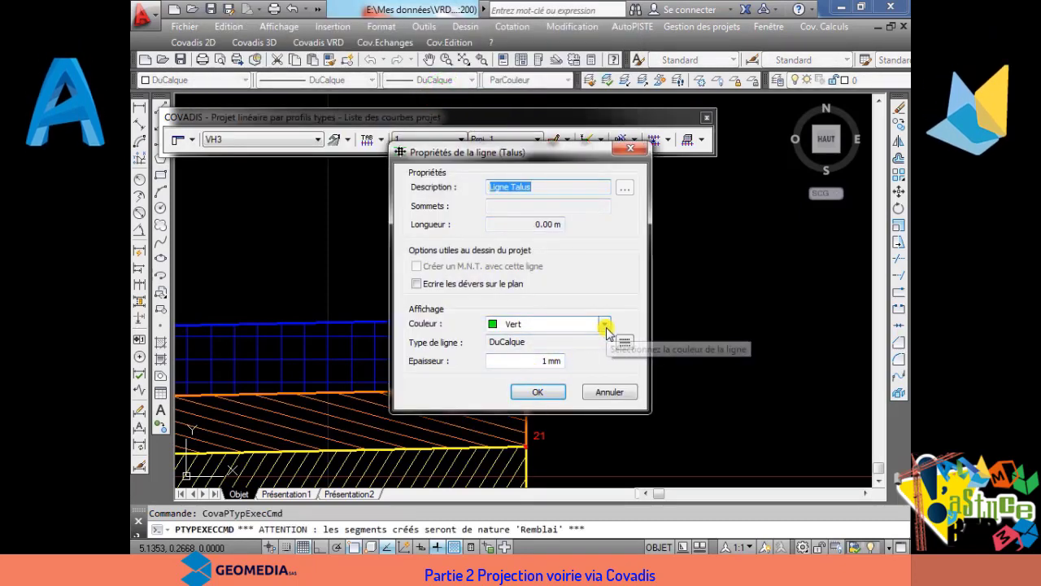
click(599, 389)
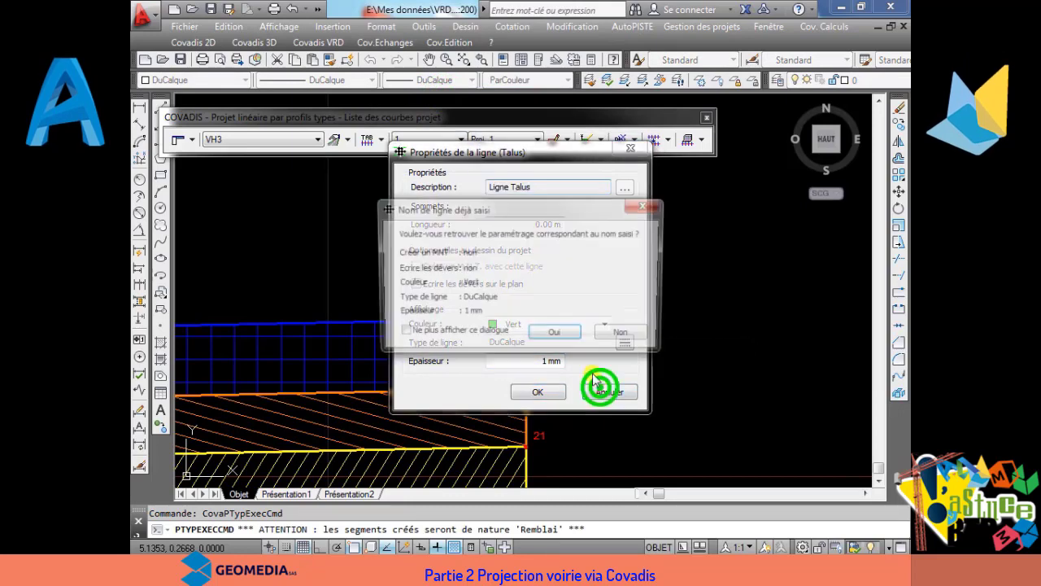
click(606, 336)
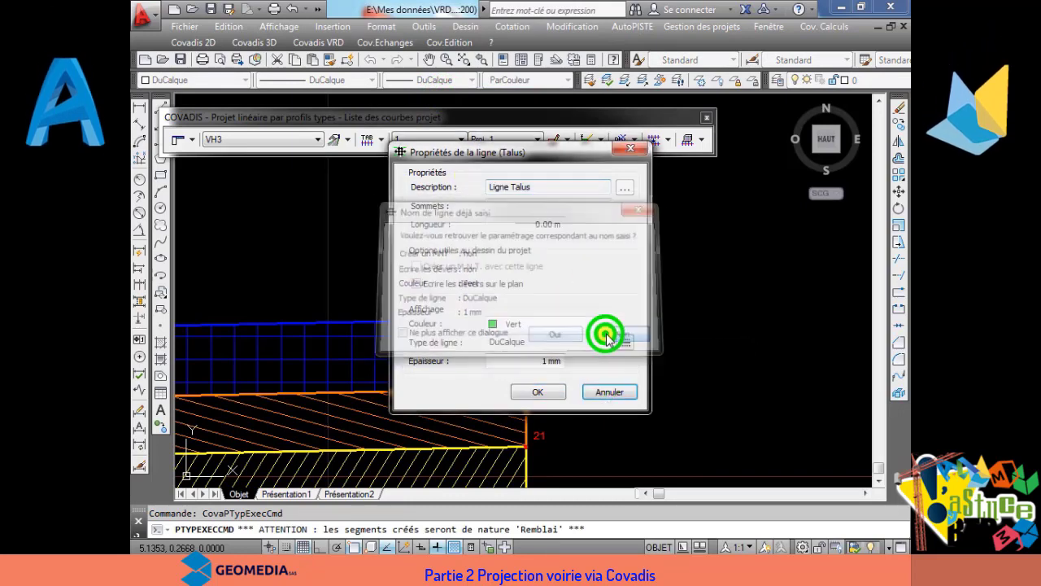
click(610, 391)
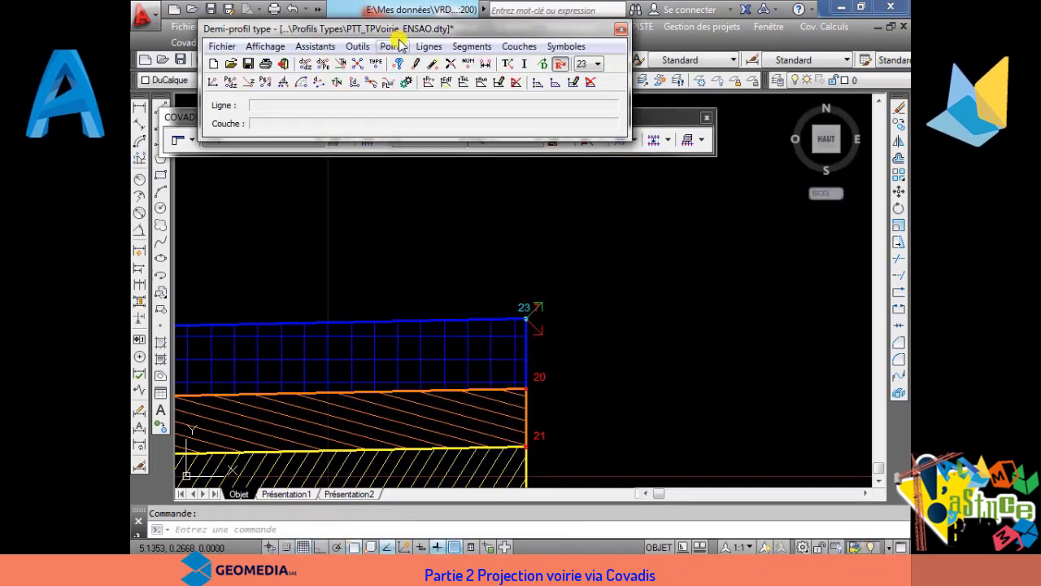
Step: Create a slope-to-TN point from point 7 for the fill case with a downward 3/2 slope and the search limited by dZ
click(399, 45)
click(423, 121)
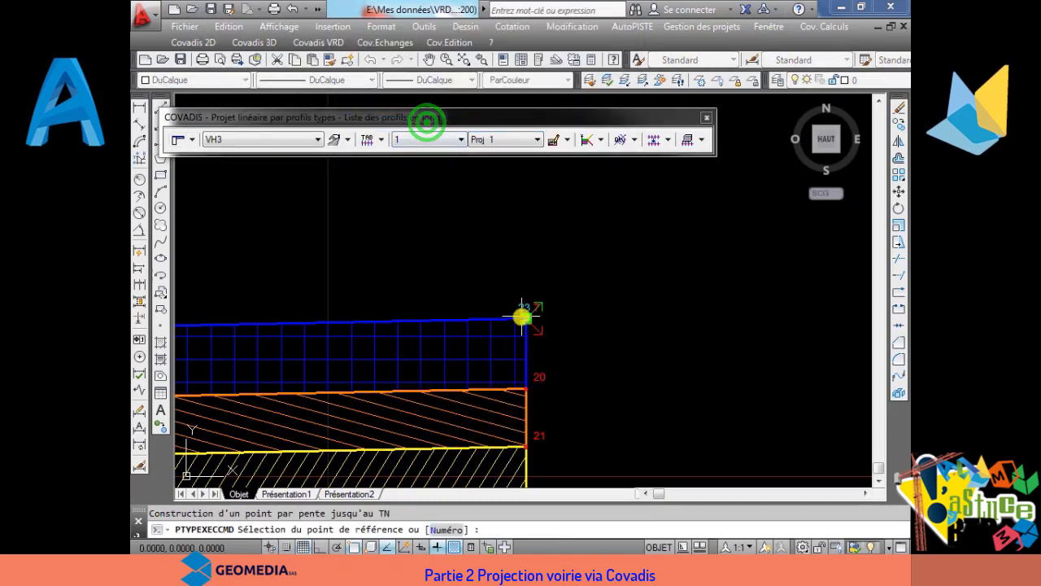
click(522, 315)
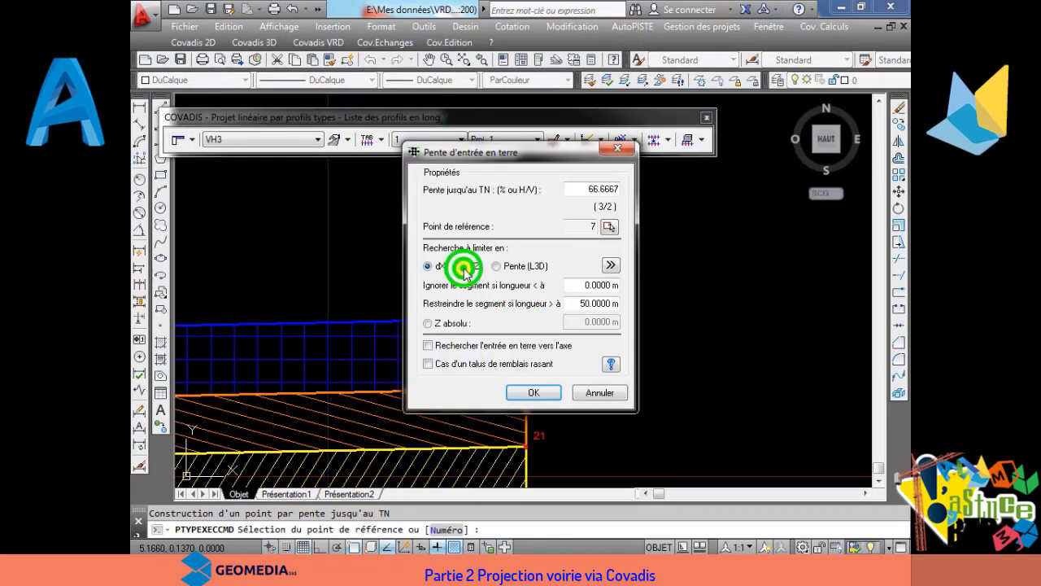
click(584, 189)
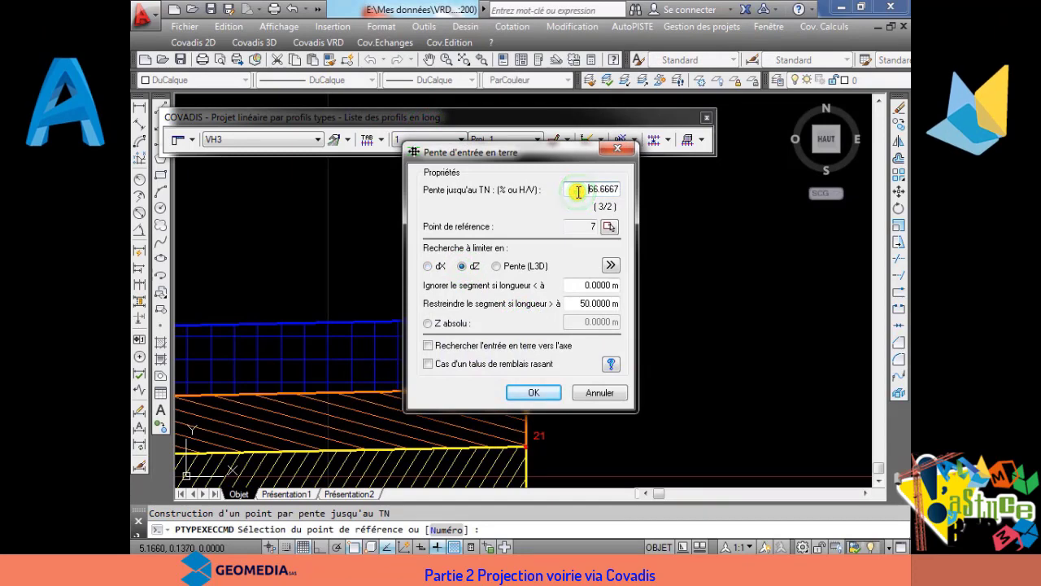
click(539, 393)
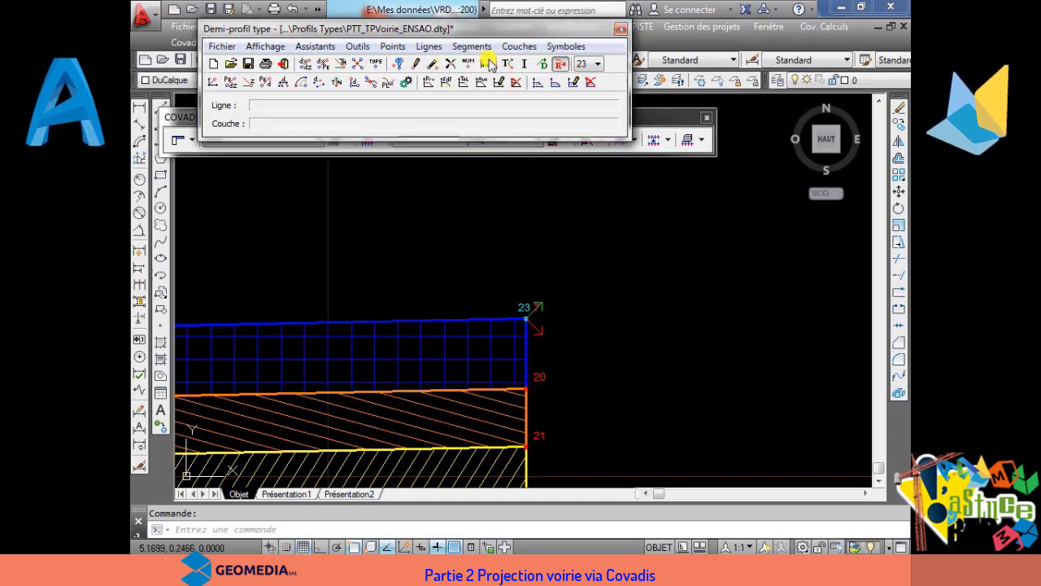
Step: Begin a Fond de forme line with Remblai segments, reusing the saved settings of Ligne FdF
click(430, 50)
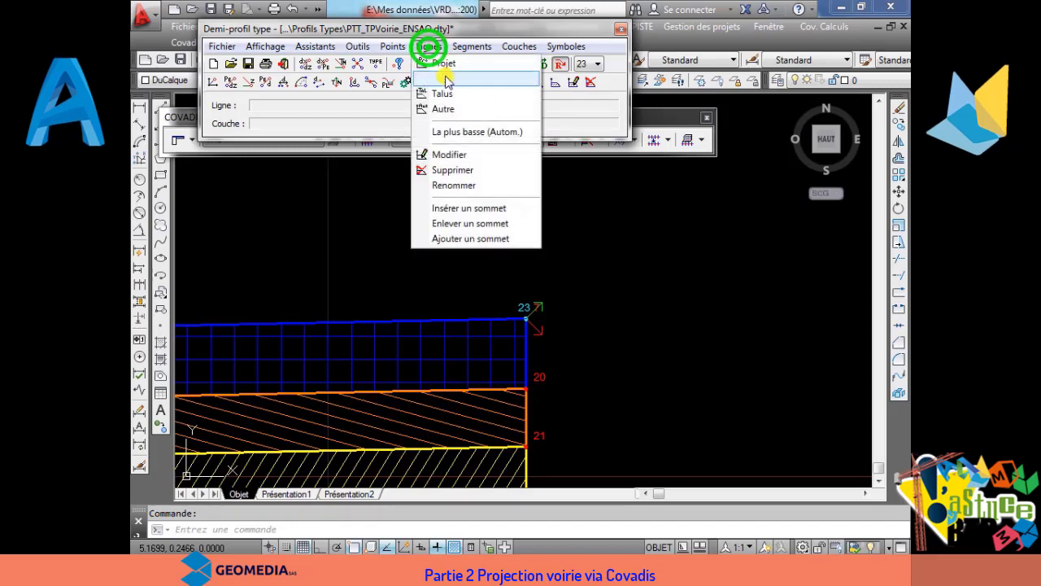
click(440, 80)
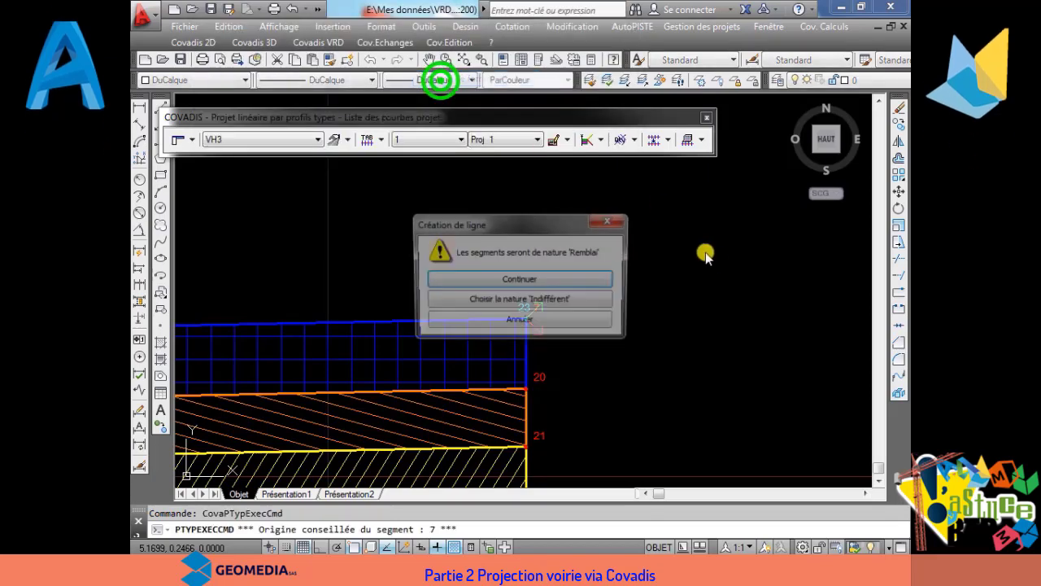
click(559, 283)
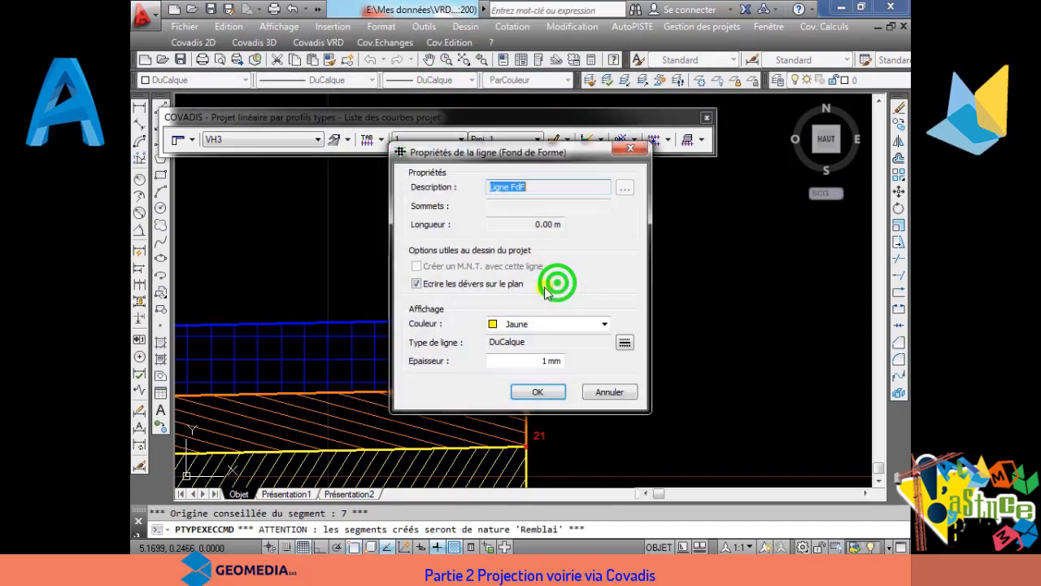
click(541, 390)
click(553, 336)
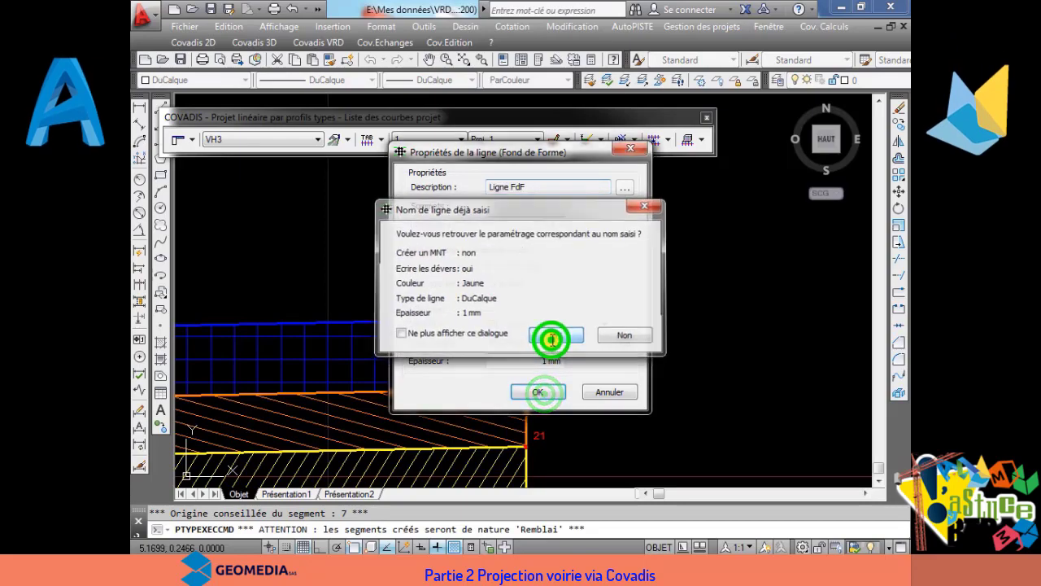
click(541, 390)
Step: Pick the Fond de forme line's vertices down the road axis, from the carriageway surface to the lowest layer's bottom corner
scroll(488, 326, down, 6)
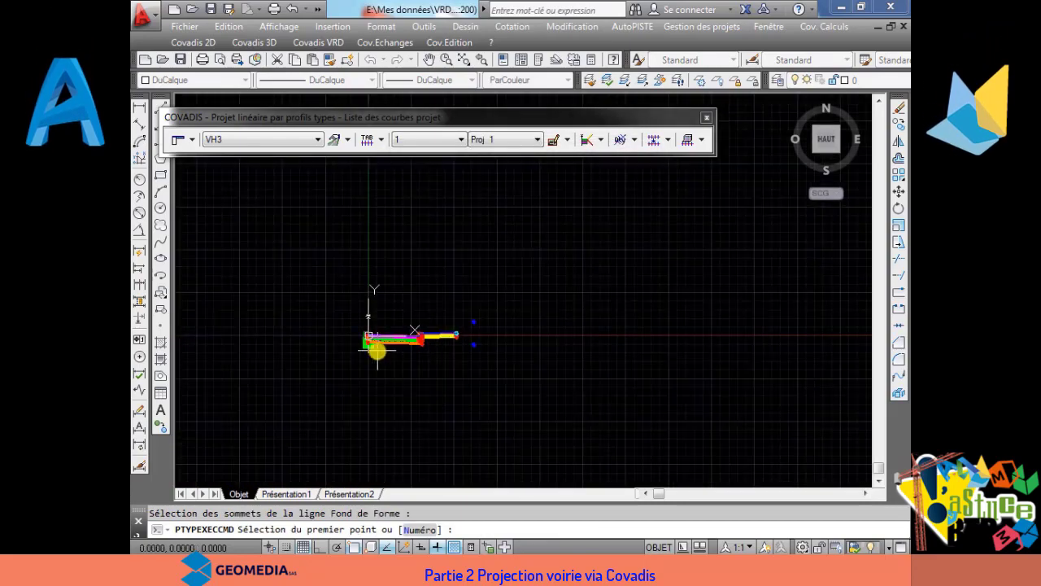
scroll(355, 349, up, 10)
scroll(333, 272, up, 5)
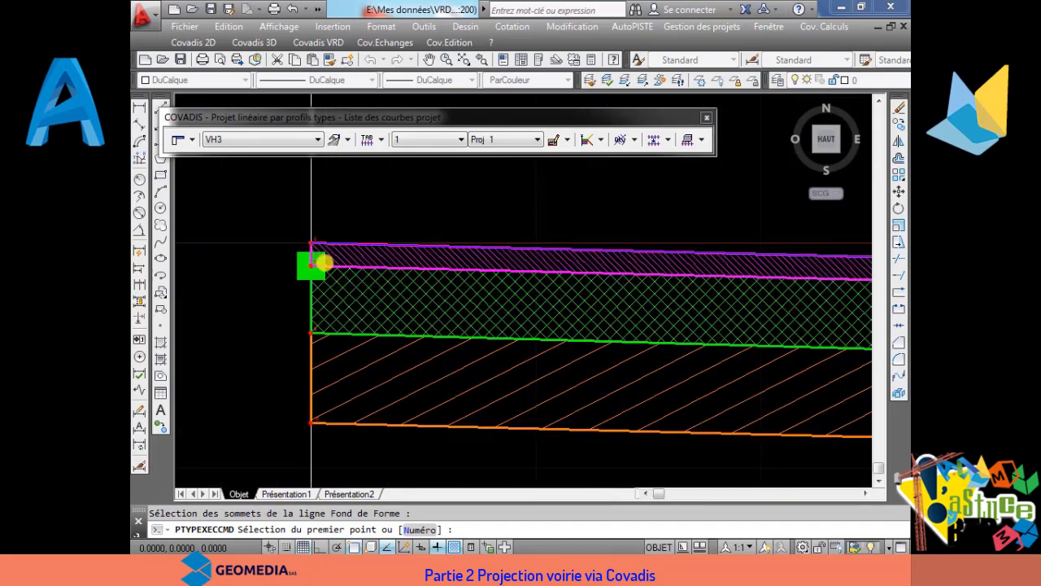
click(294, 372)
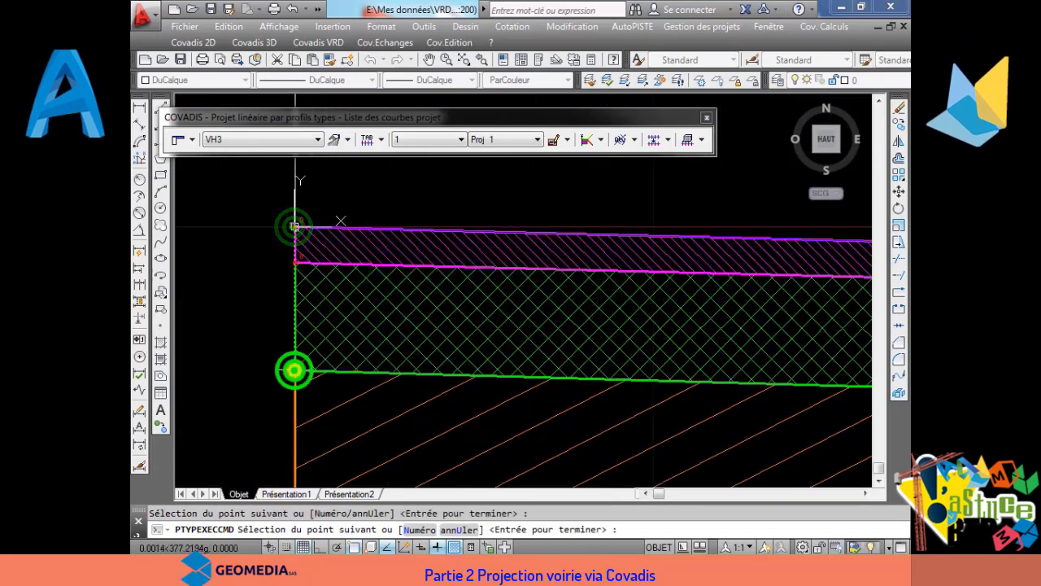
scroll(372, 381, down, 3)
scroll(370, 403, up, 2)
scroll(341, 407, up, 2)
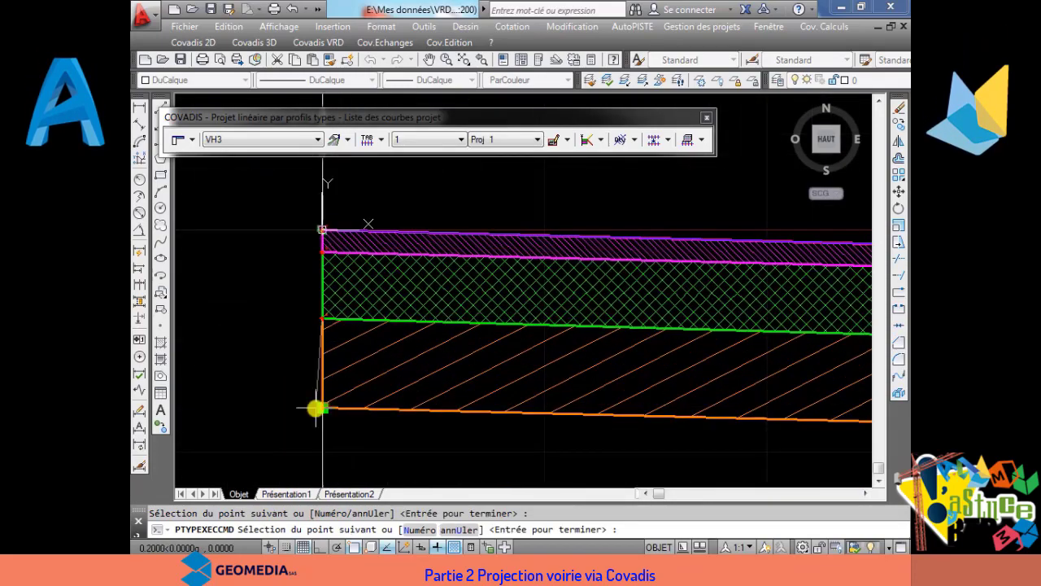
click(318, 410)
Step: Continue the Fond de forme line through point 15 and along the sidewalk's underside to point 22, finishing it at the sidewalk's top outer corner
scroll(477, 447, down, 5)
scroll(707, 470, up, 5)
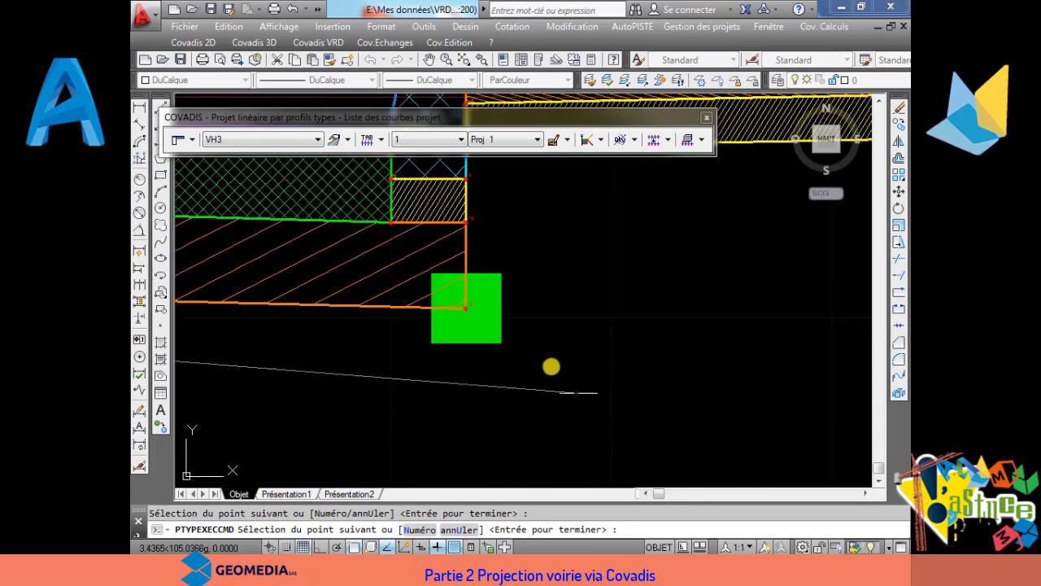
click(465, 309)
scroll(492, 218, down, 2)
scroll(490, 218, up, 5)
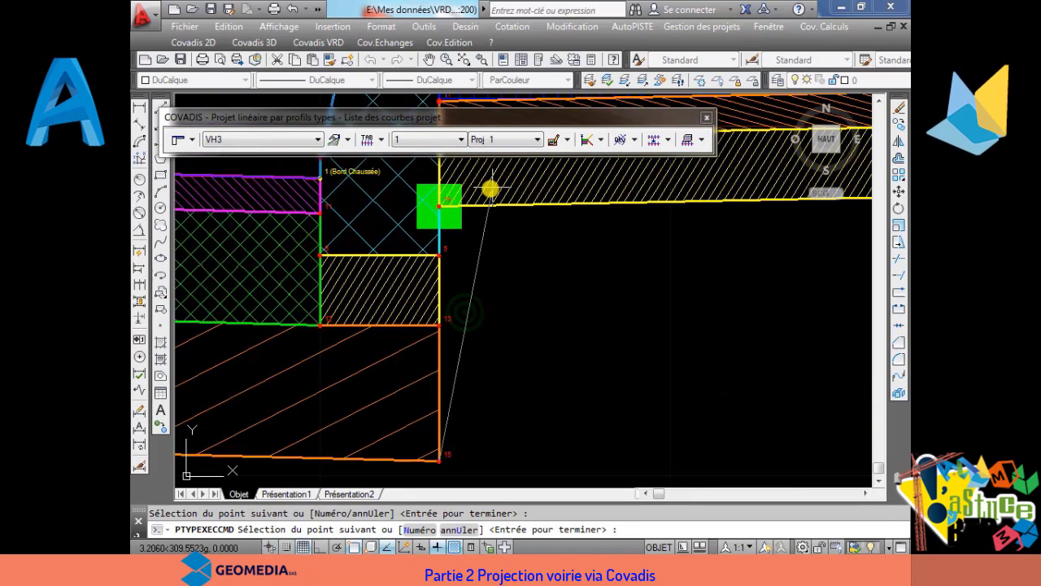
scroll(521, 244, down, 4)
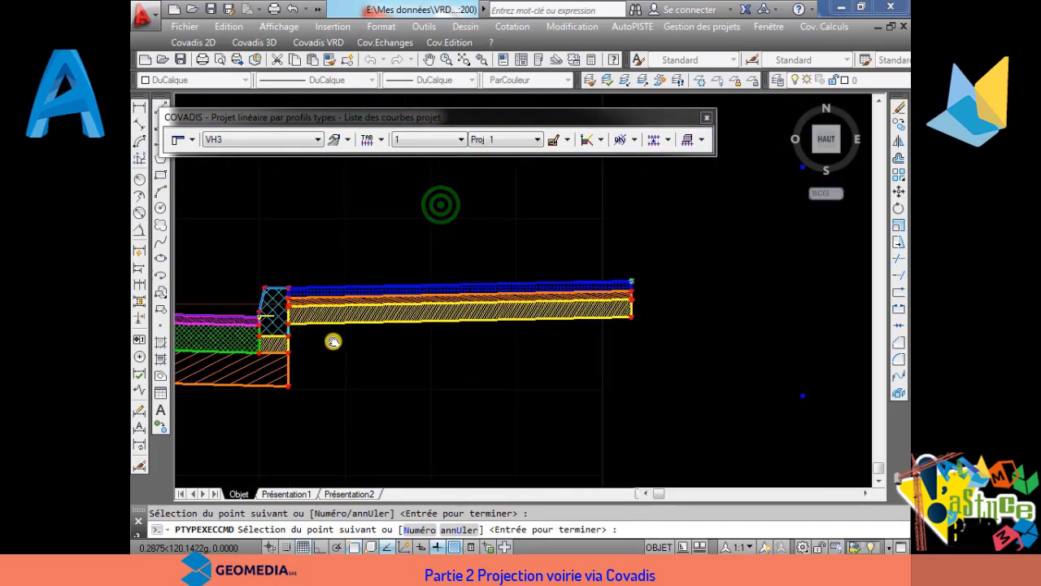
scroll(642, 337, up, 4)
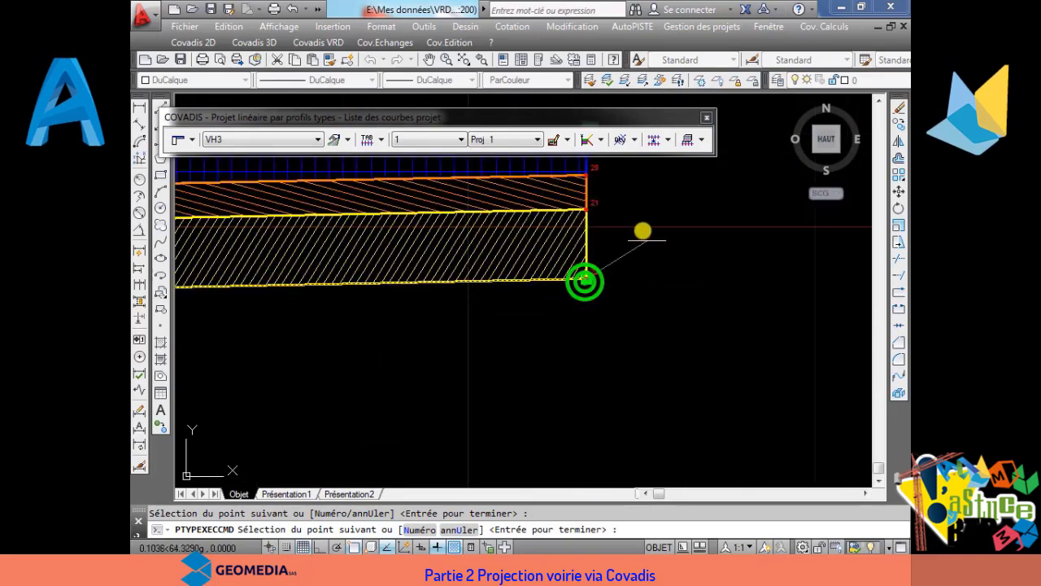
middle_drag(631, 217, 607, 344)
click(561, 264)
right_click(562, 266)
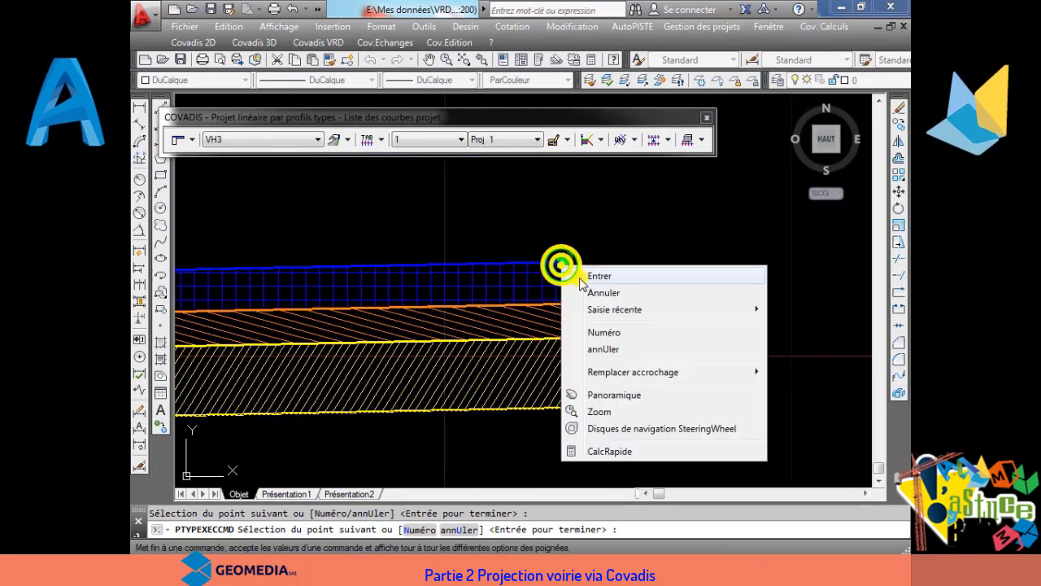
click(594, 277)
Step: Draw the fill Talus line from the sidewalk's top outer corner to point 25, reusing the saved settings of Ligne Talus
click(428, 47)
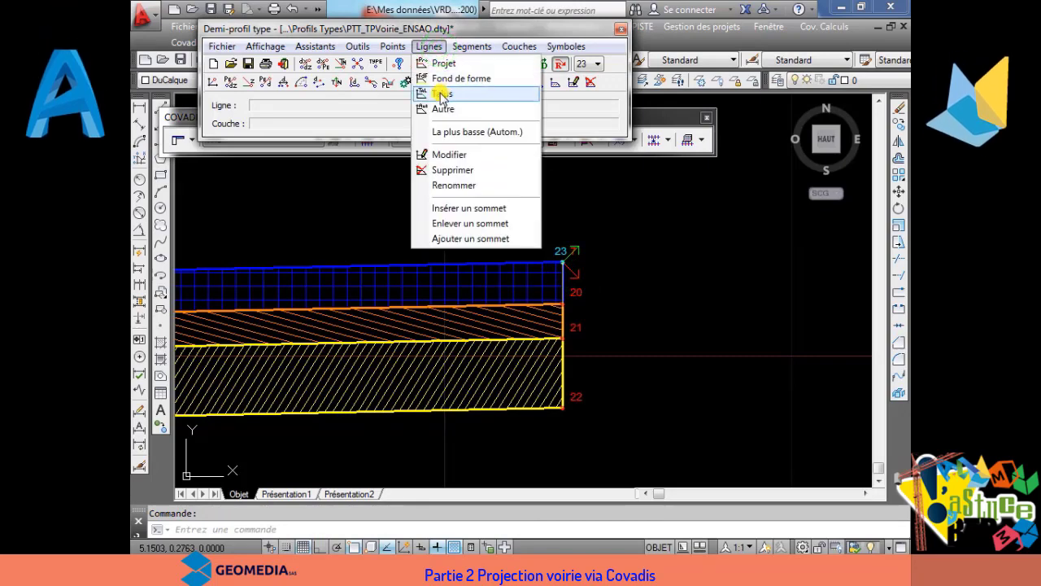
click(445, 95)
click(538, 392)
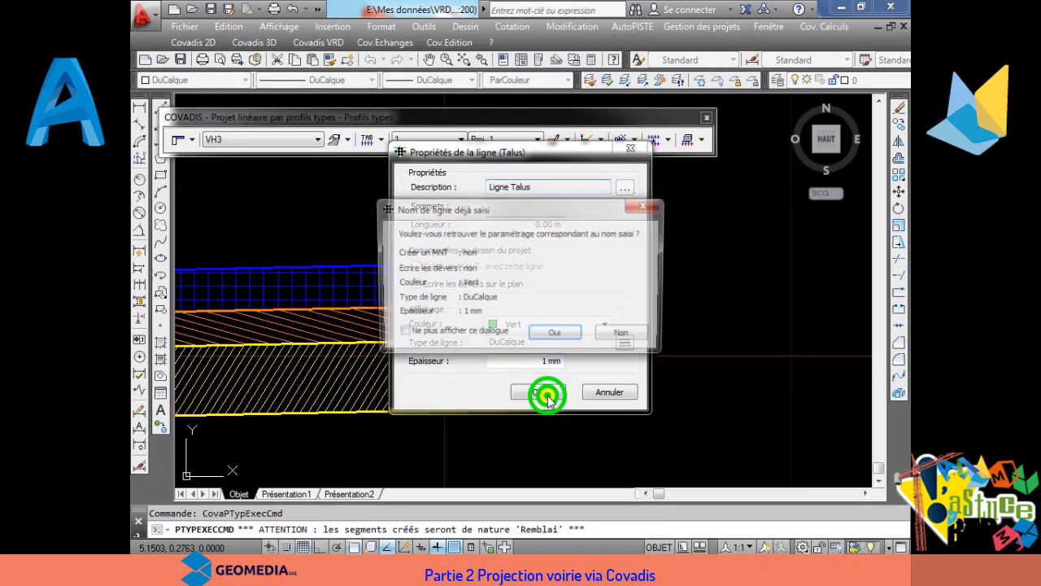
click(557, 334)
click(552, 394)
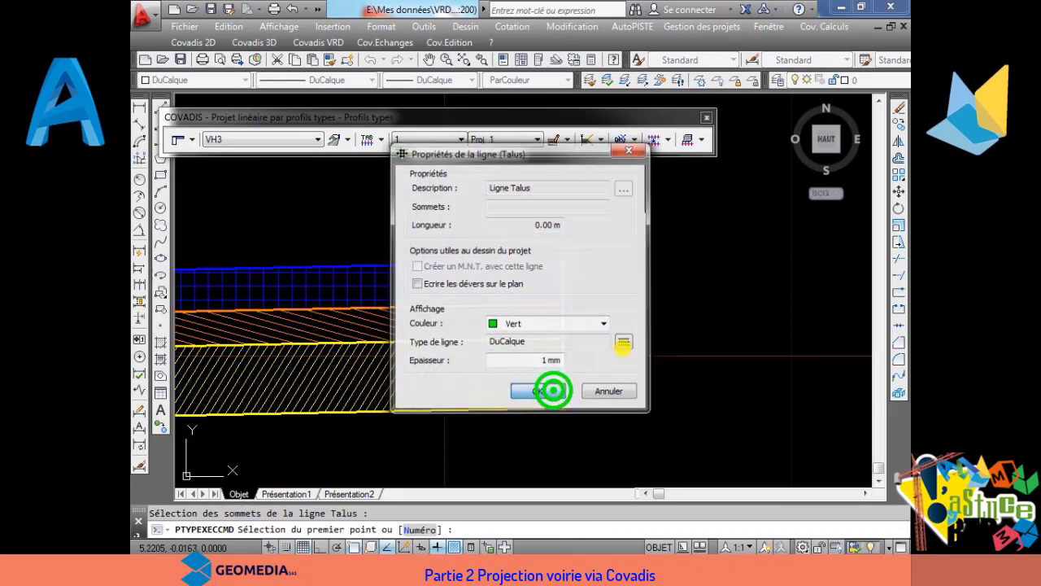
click(566, 270)
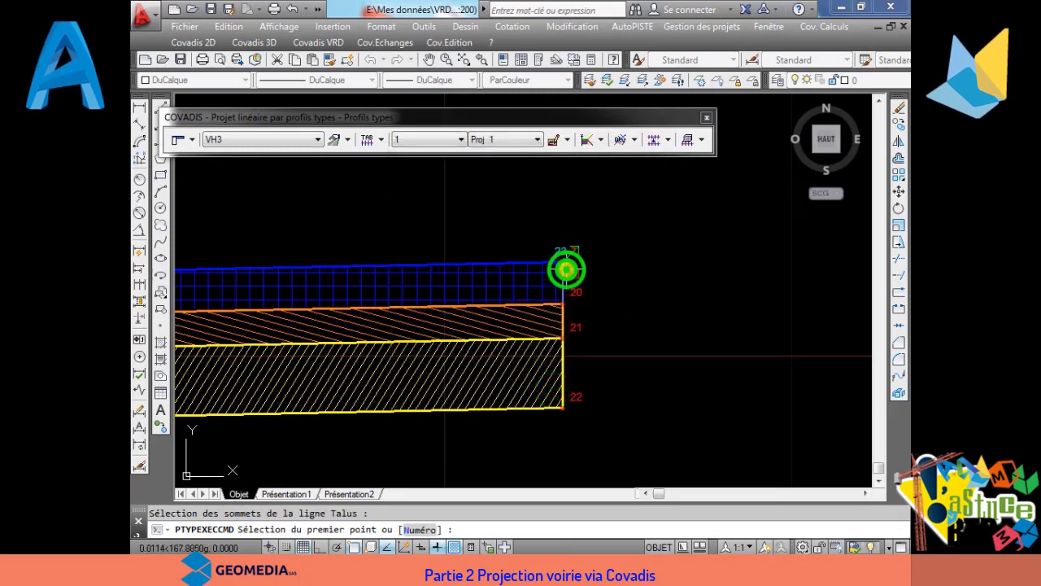
right_click(746, 376)
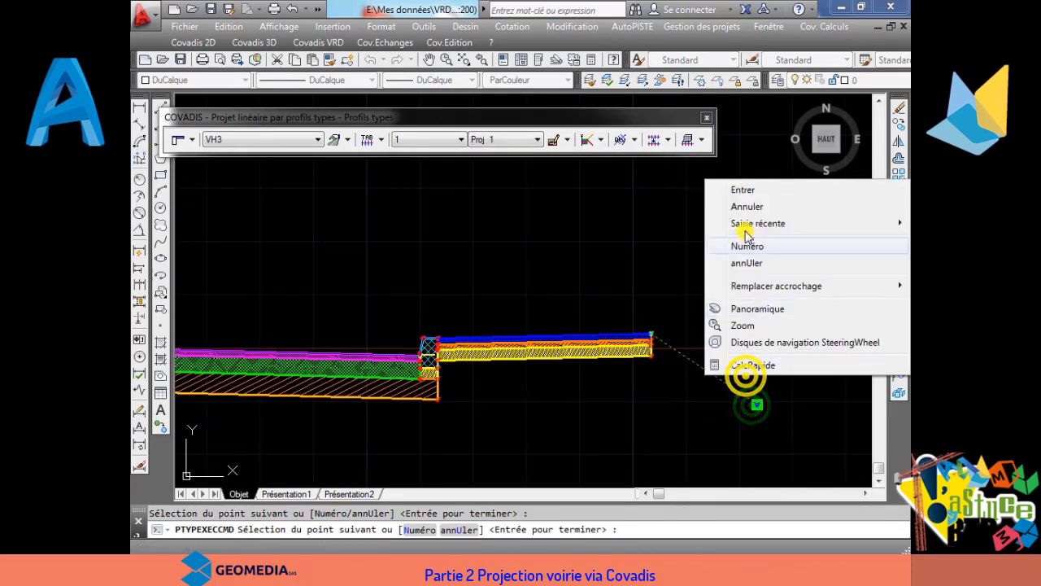
click(737, 188)
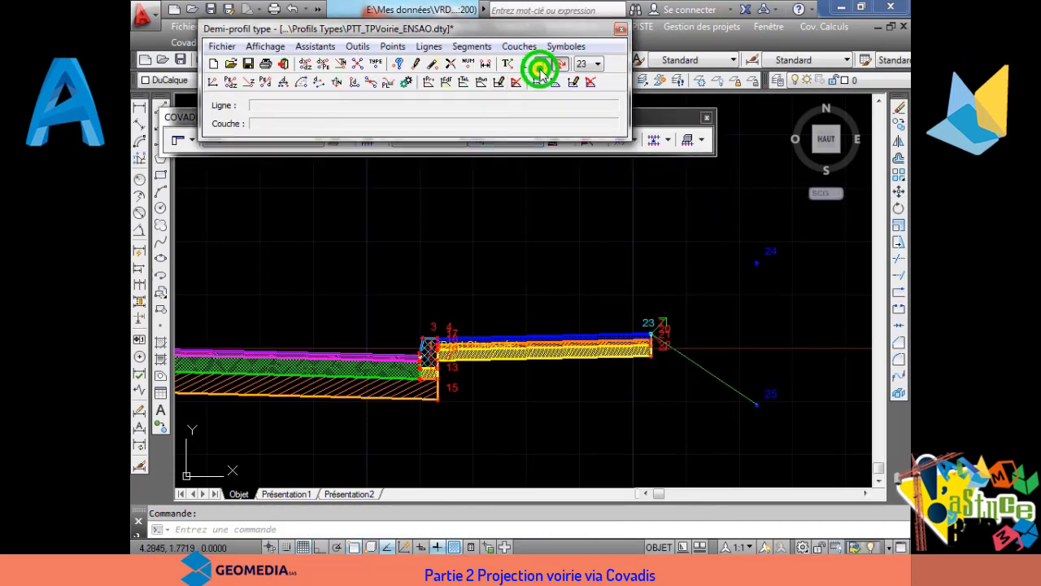
Step: Draw the cut-case Talus line from point 23 at the sidewalk's top outer corner up to point 24
click(432, 47)
click(437, 92)
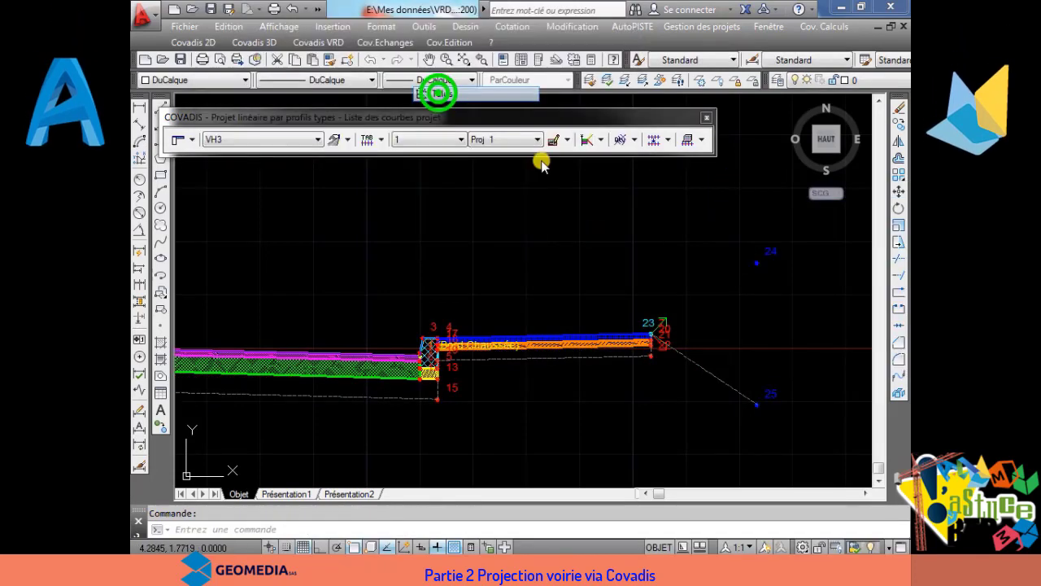
click(653, 332)
click(755, 266)
right_click(753, 268)
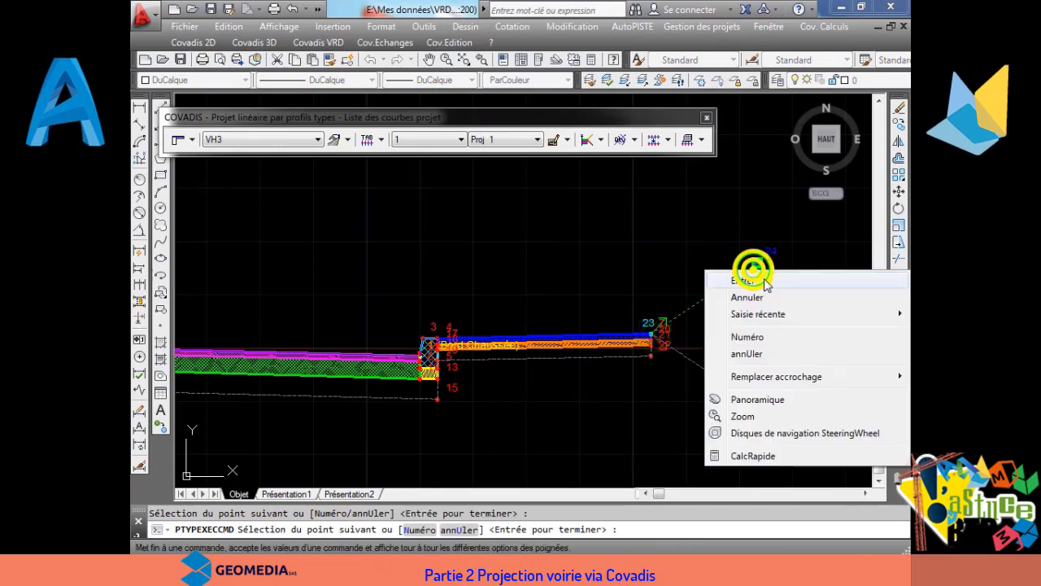
click(761, 280)
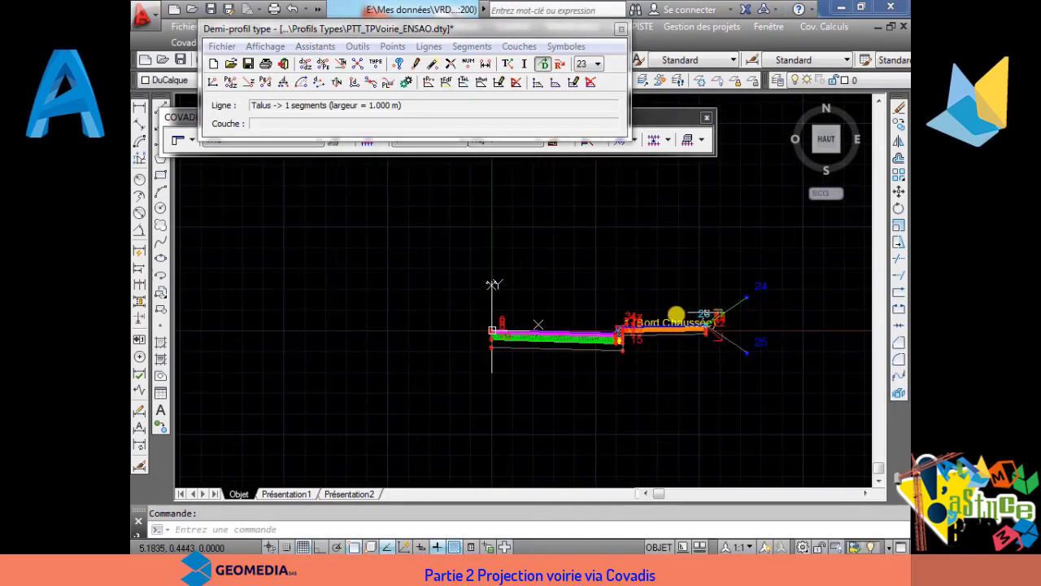
Step: Save the PTT_TPVoirie_ENSAO half-profile, accepting the remarks dialog
click(250, 63)
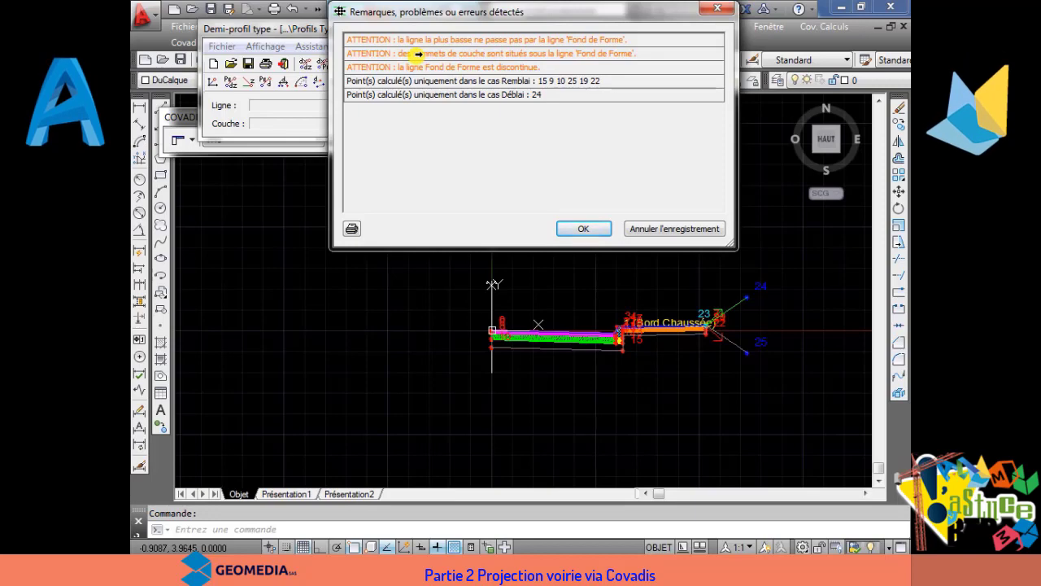
click(586, 228)
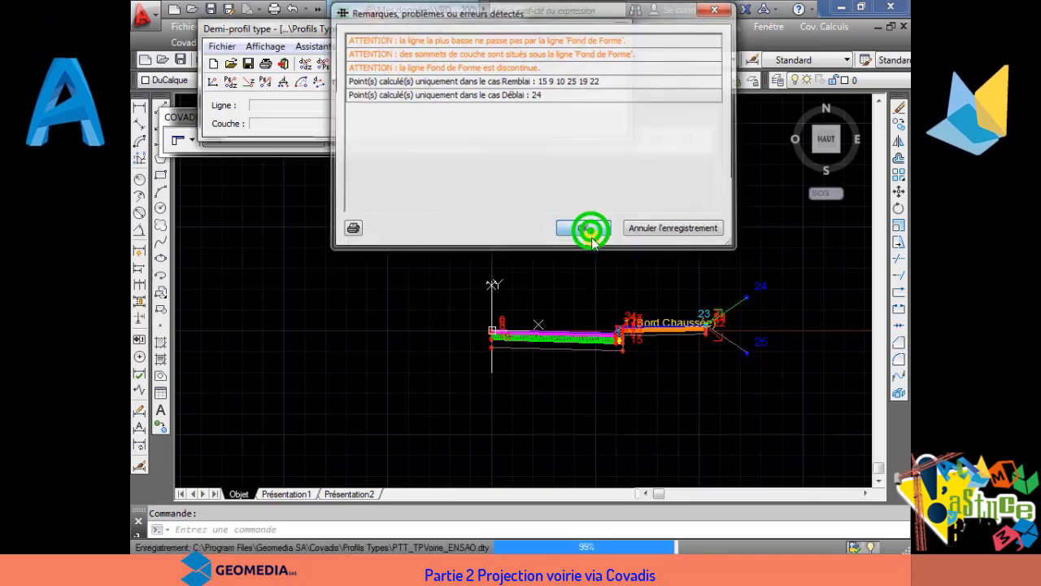
scroll(413, 94, up, 2)
click(442, 33)
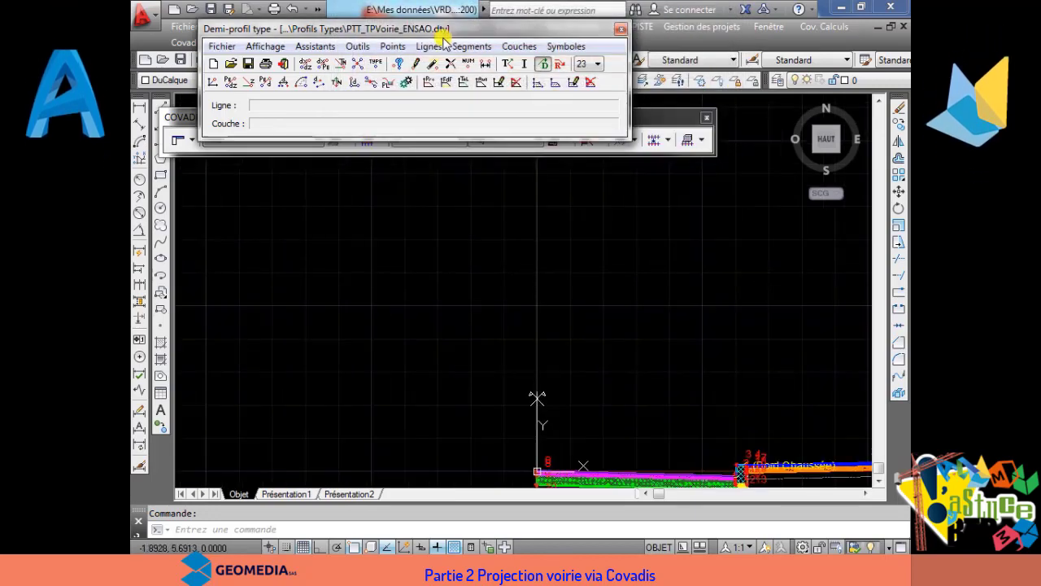
scroll(485, 72, down, 2)
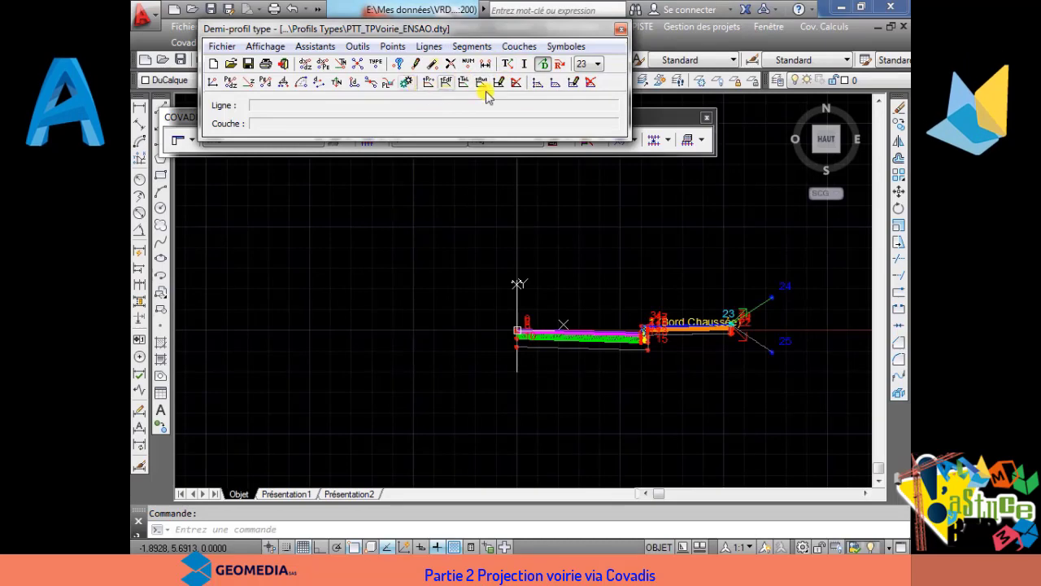
Step: Start a Fond de forme line common to the cut and fill cases, from point 10 on the road axis to point 15
click(602, 319)
scroll(659, 372, up, 3)
scroll(626, 325, up, 3)
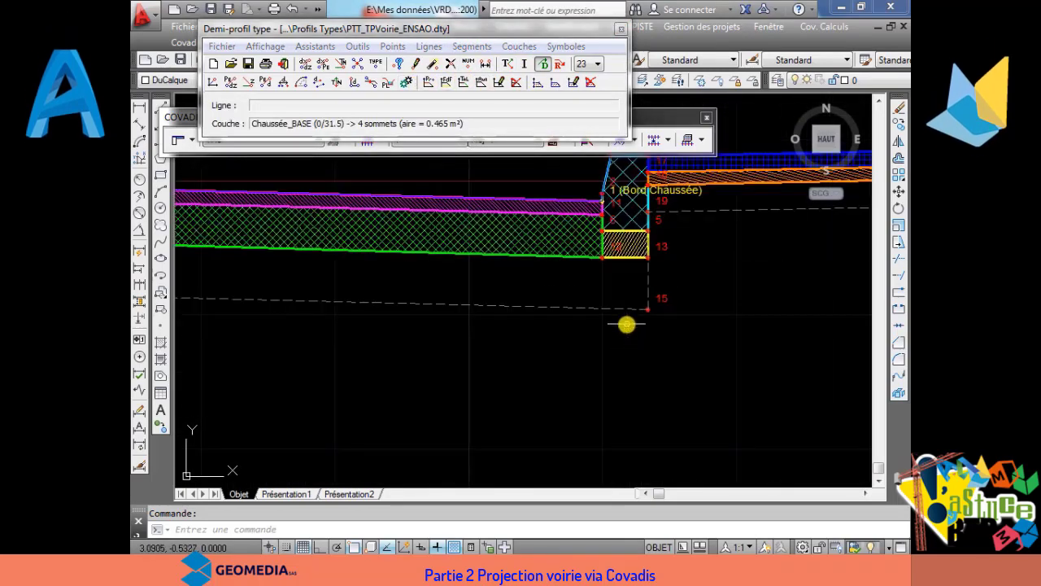
scroll(626, 324, down, 3)
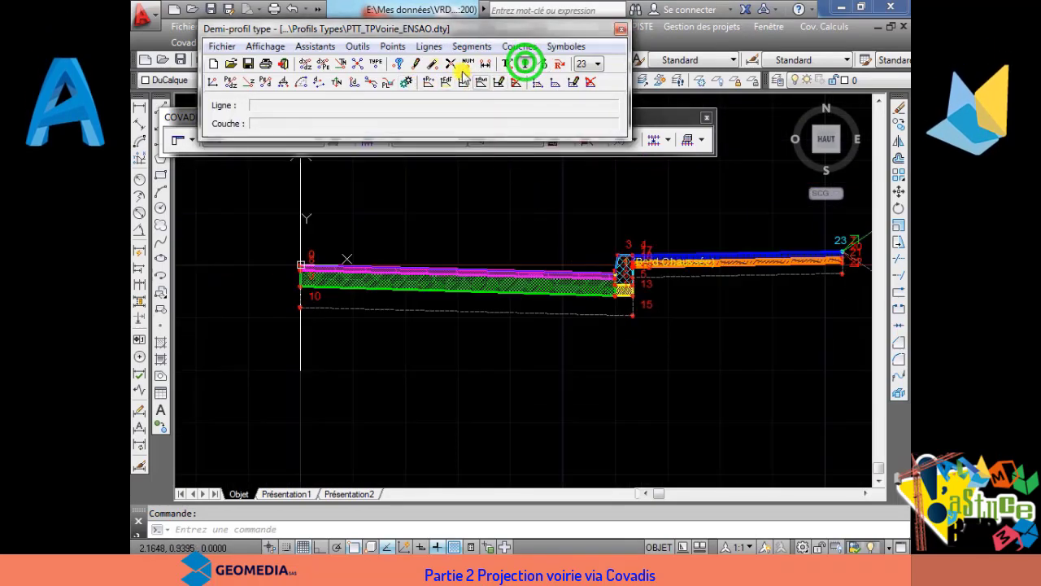
click(429, 47)
click(444, 77)
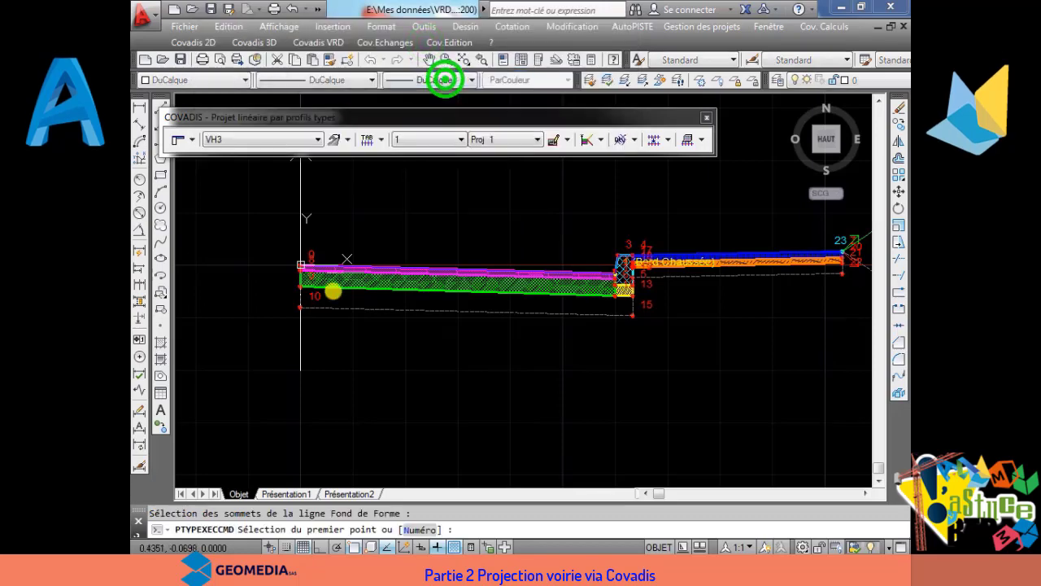
scroll(301, 306, up, 6)
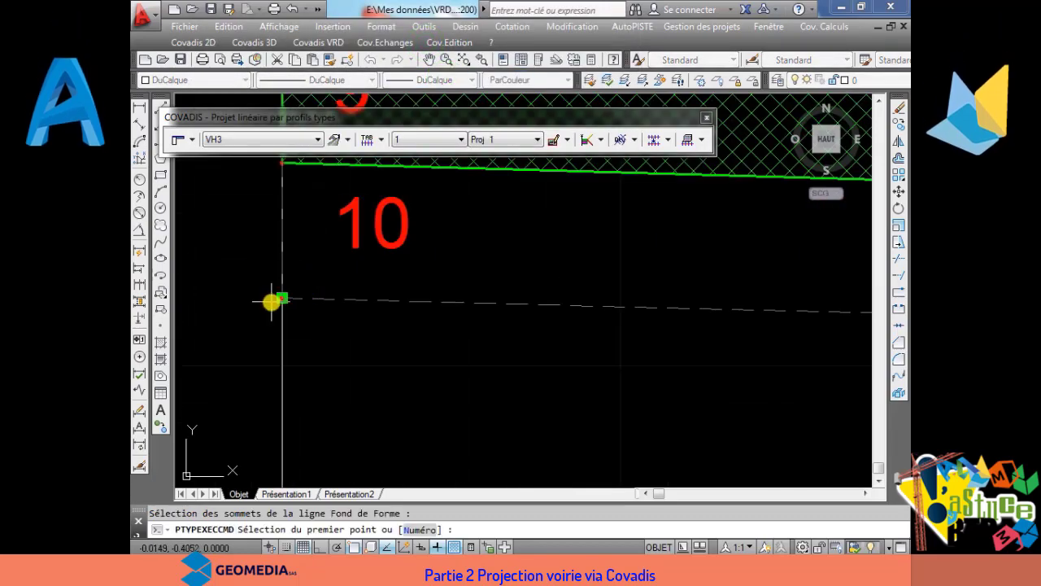
click(271, 302)
scroll(572, 377, down, 5)
scroll(654, 360, up, 4)
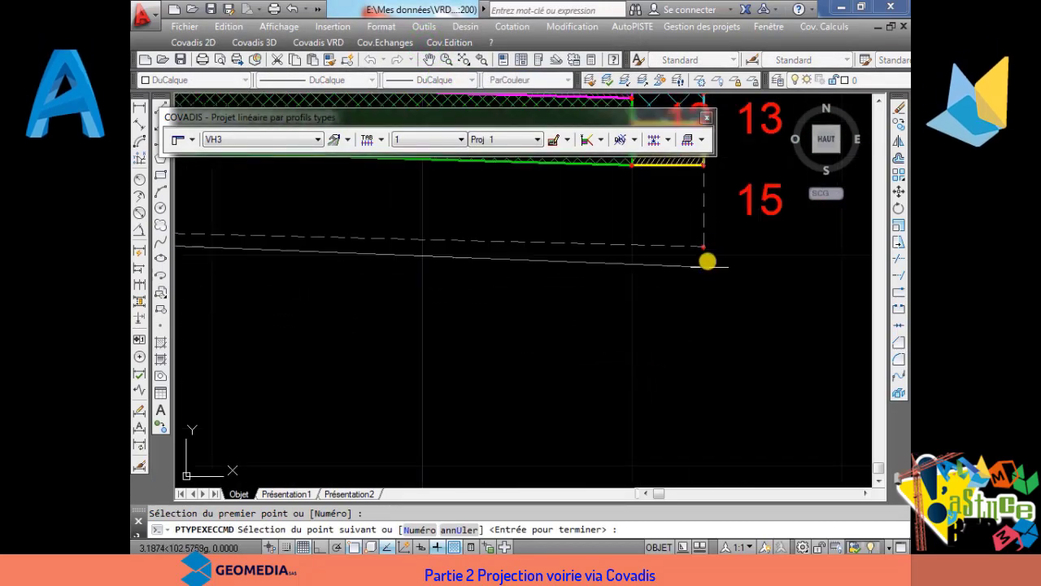
click(707, 248)
Step: Continue the Fond de forme line up the back face of the kerb through points 13 and 5 to point 19
middle_drag(705, 171, 575, 311)
scroll(580, 292, up, 5)
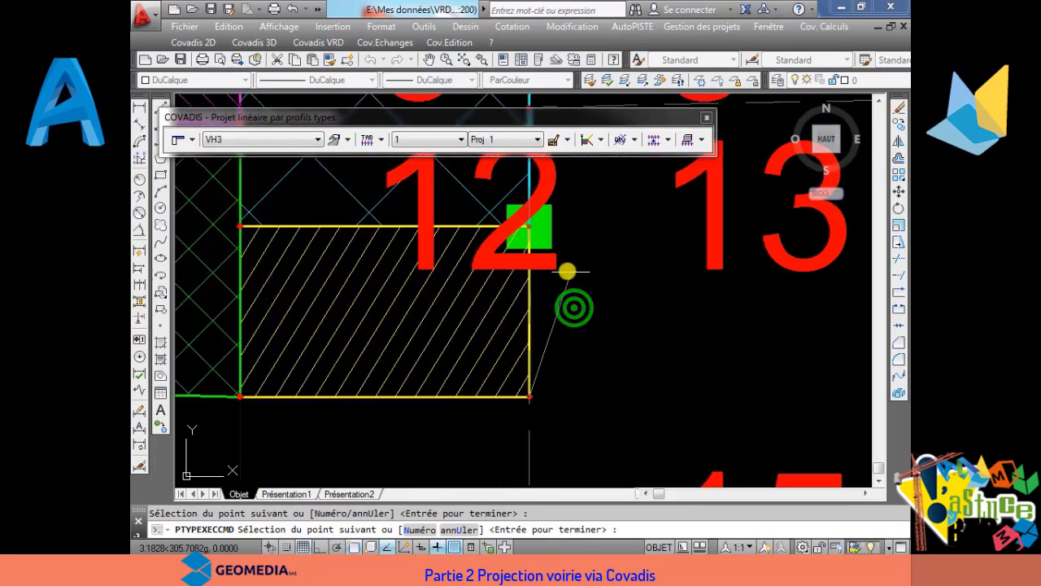
click(530, 222)
middle_drag(570, 223, 523, 396)
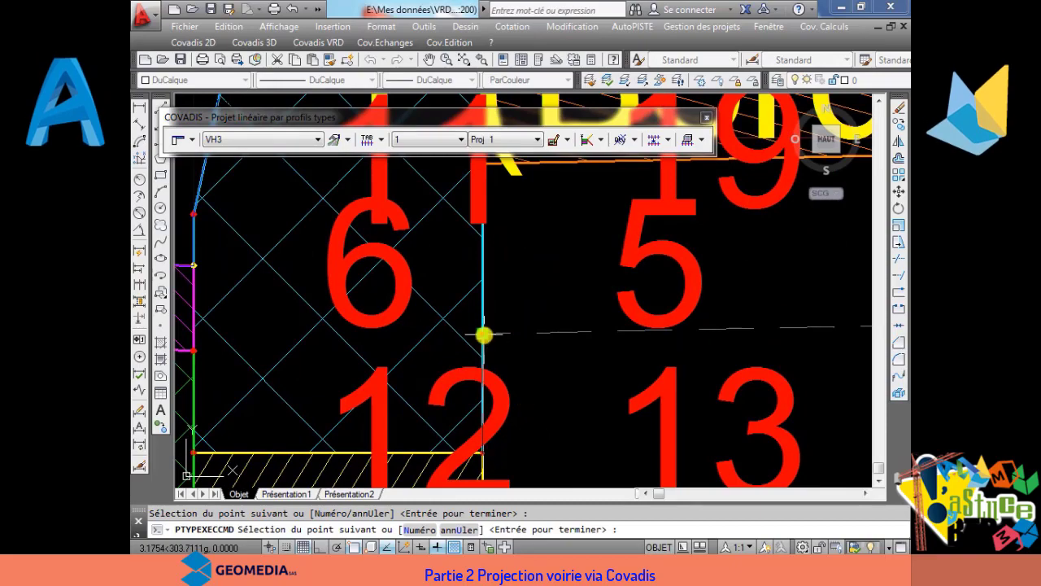
scroll(554, 380, down, 5)
scroll(664, 402, down, 3)
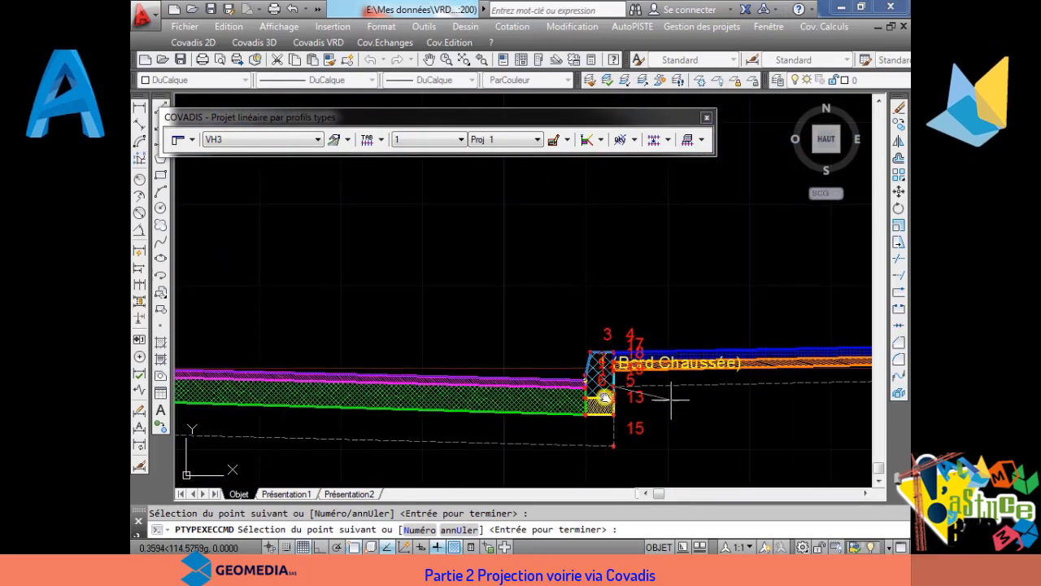
Step: Extend the Fond de forme line under the sidewalk to point 22, then up through points 21 and 20, and finish it at point 23
middle_drag(670, 395, 368, 358)
scroll(675, 366, up, 5)
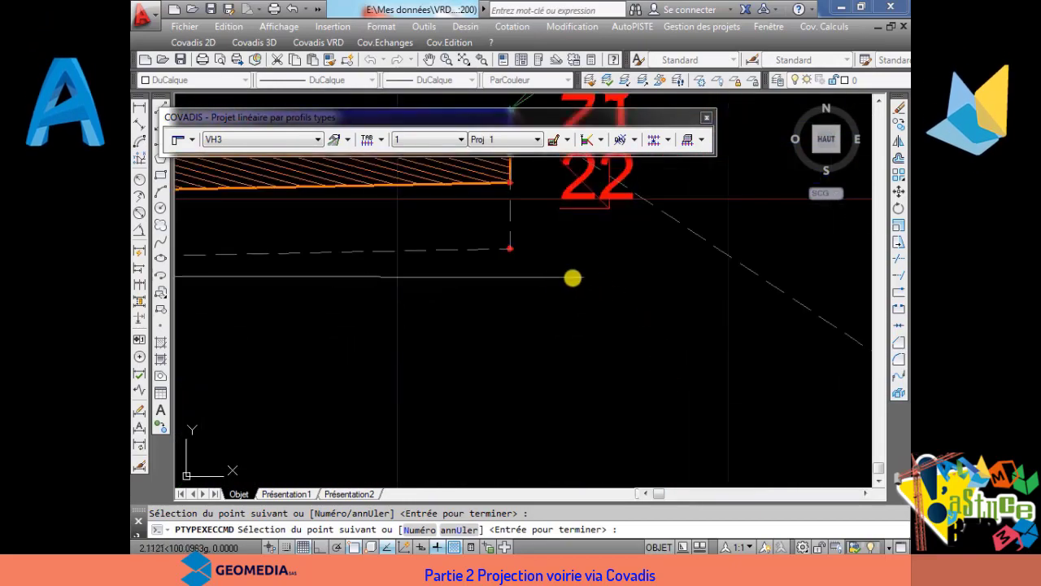
click(509, 252)
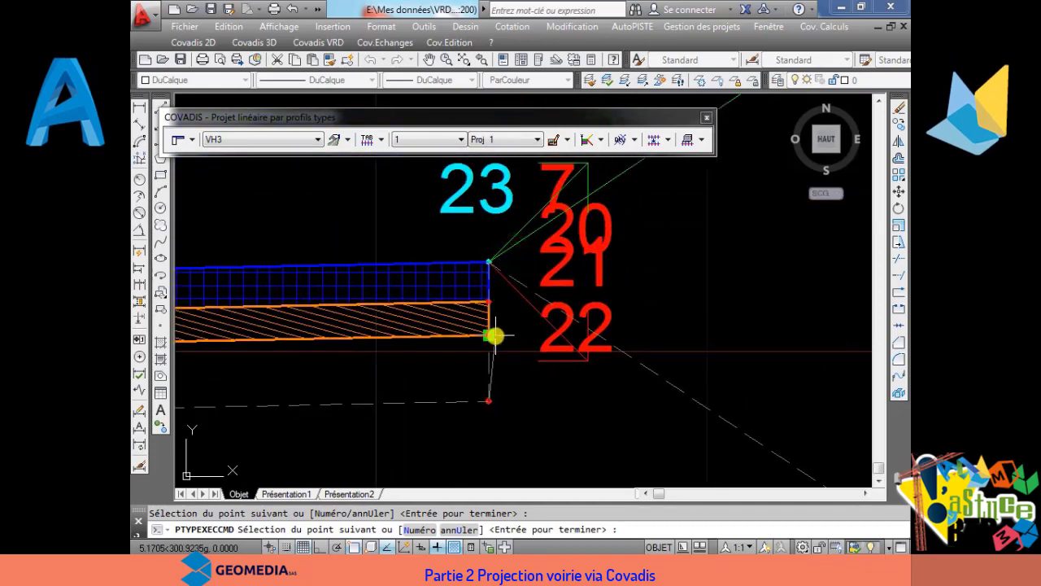
click(493, 336)
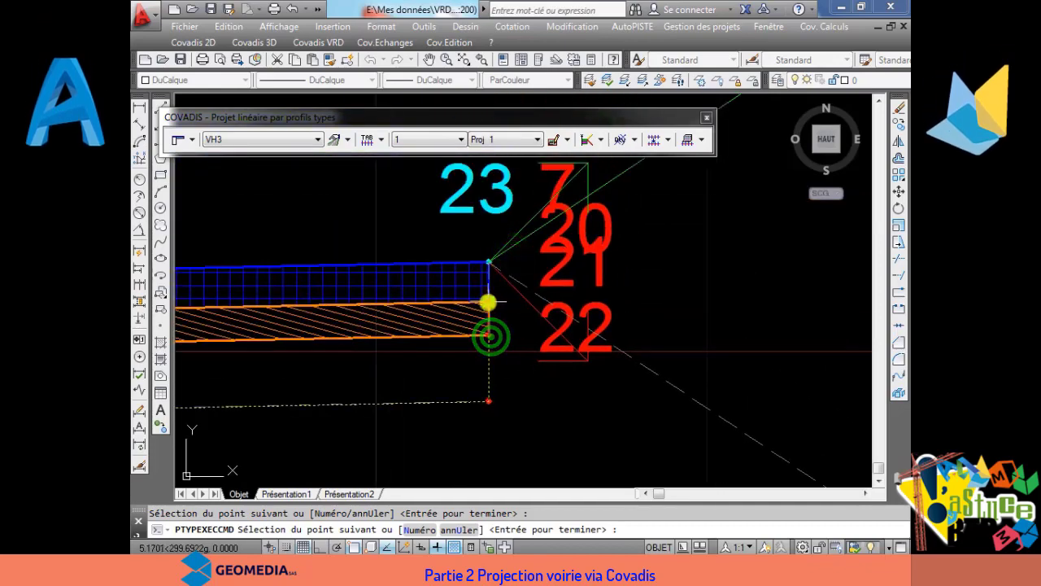
click(489, 262)
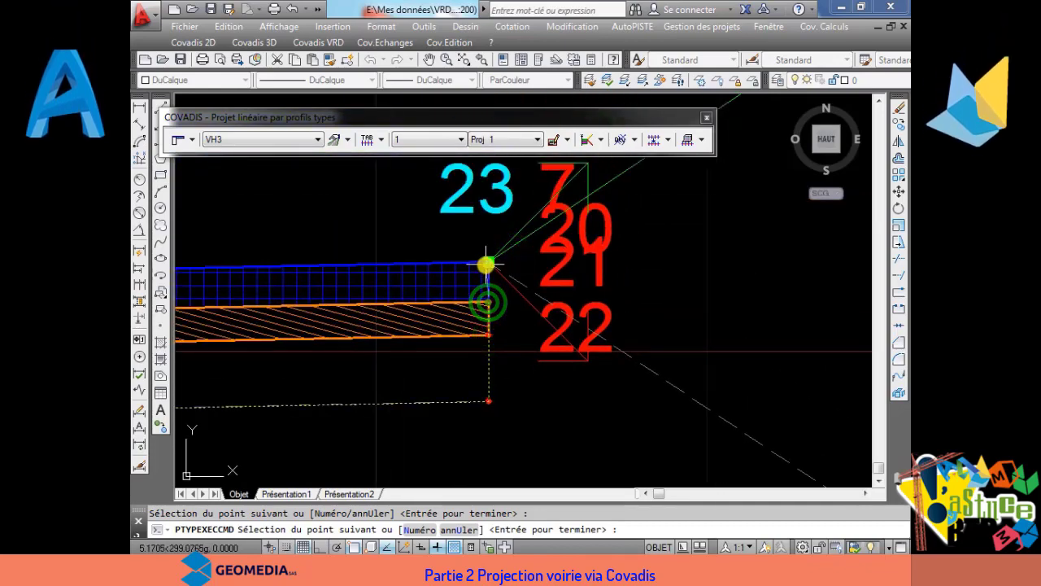
right_click(488, 264)
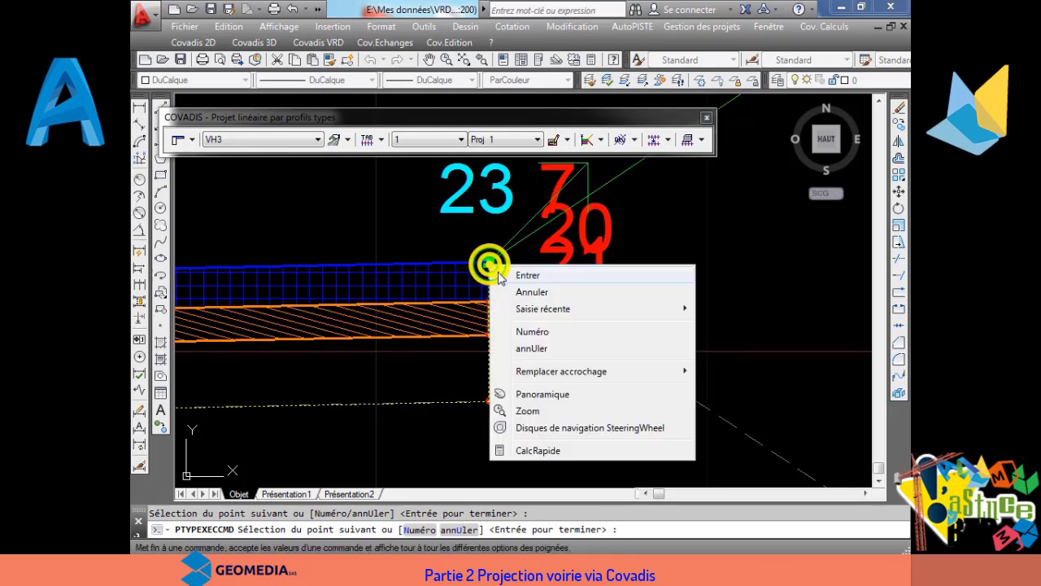
click(513, 274)
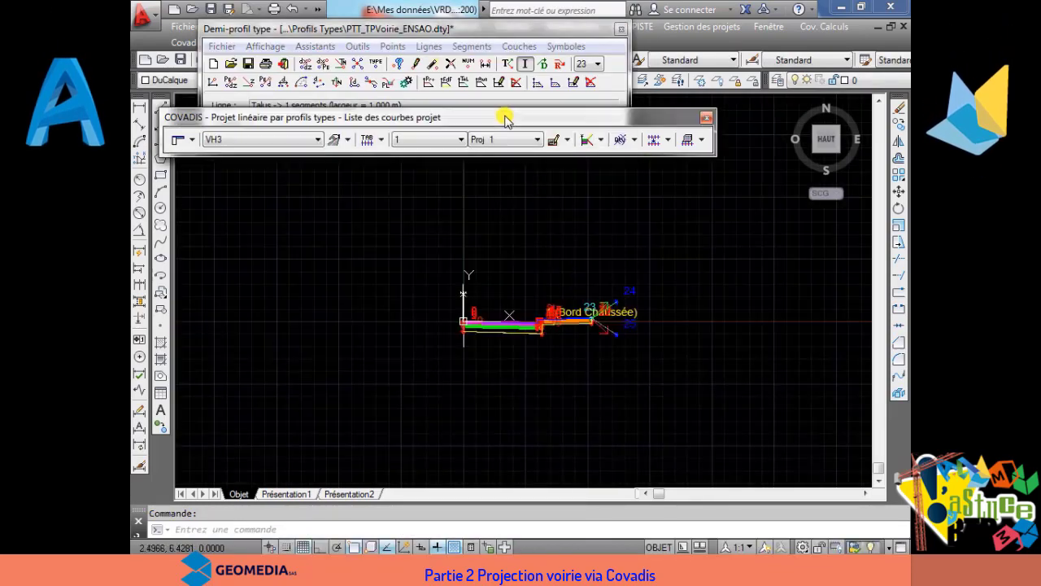
Step: Save the half-profile with the new Fond de forme line, accepting the calculated-points remarks
click(248, 64)
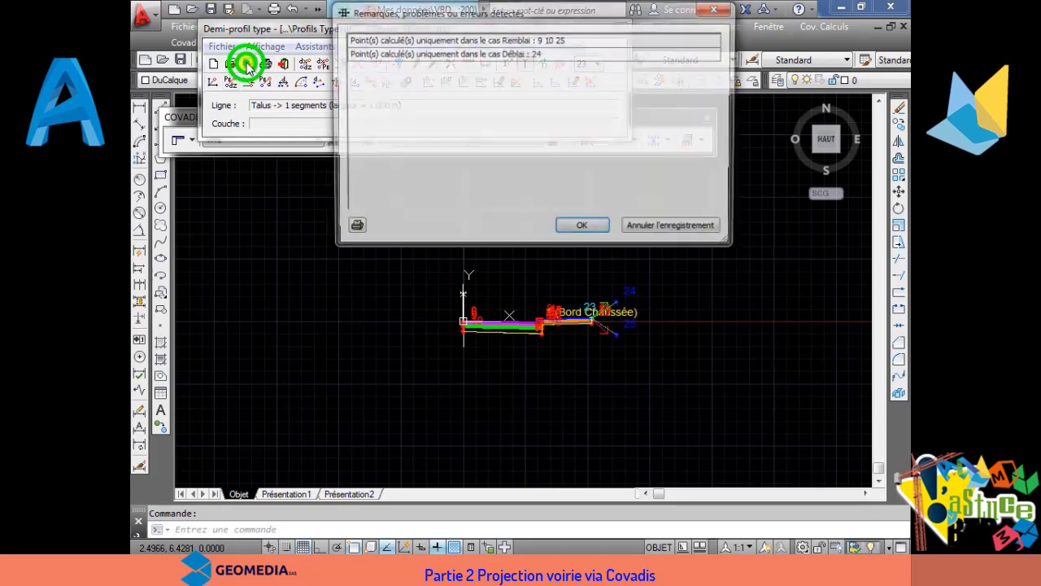
click(583, 229)
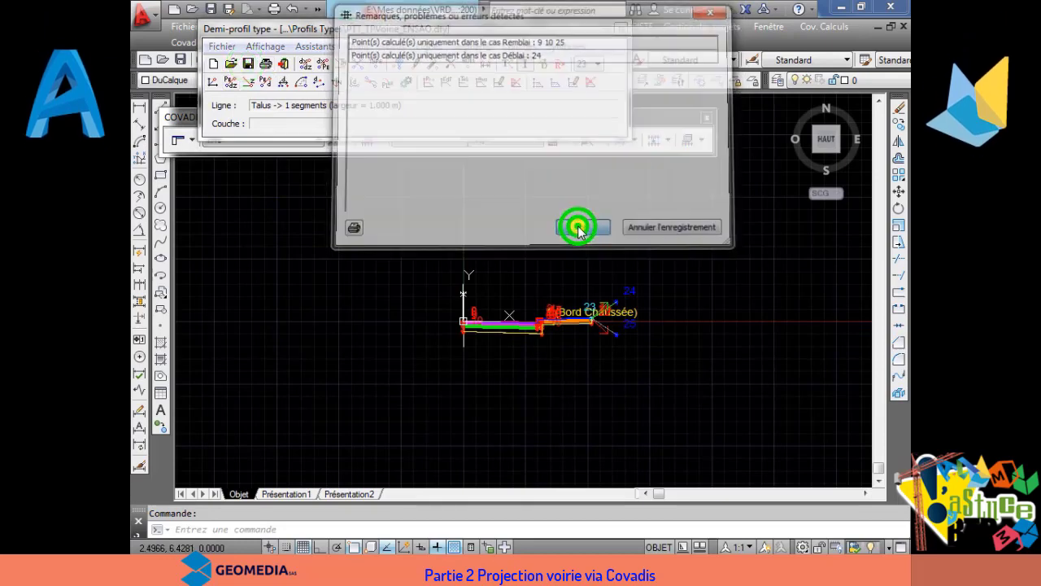
scroll(603, 343, up, 5)
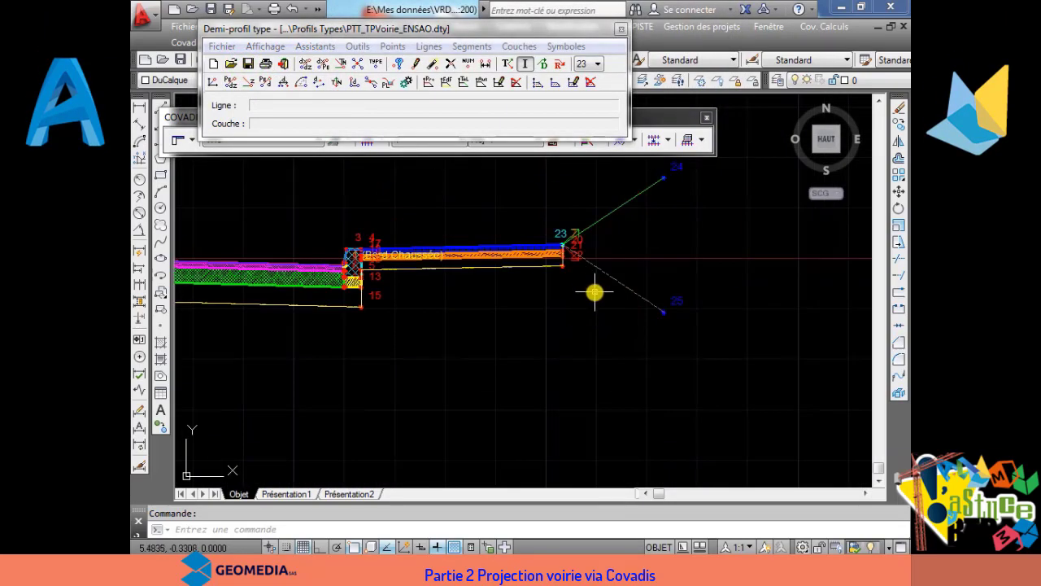
scroll(560, 232, up, 3)
scroll(588, 282, down, 5)
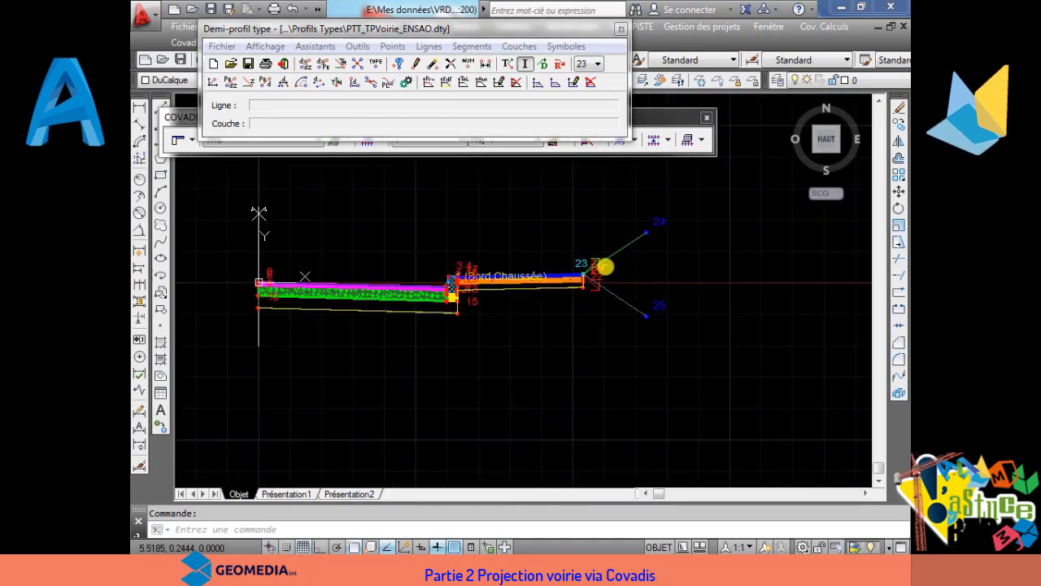
scroll(605, 266, down, 2)
Step: Save the half-profile once more and close its editor
click(245, 62)
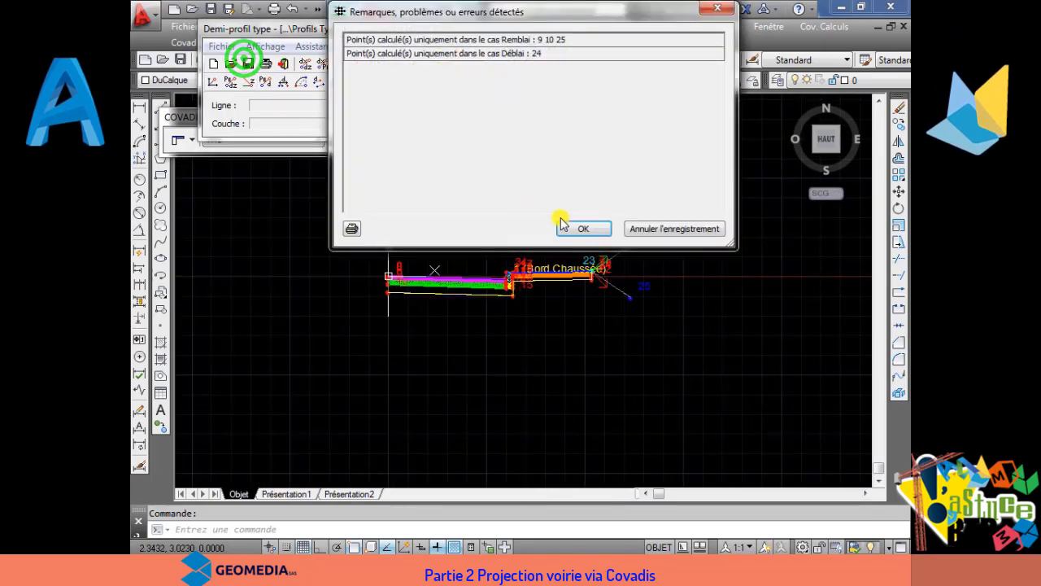
click(587, 228)
click(516, 194)
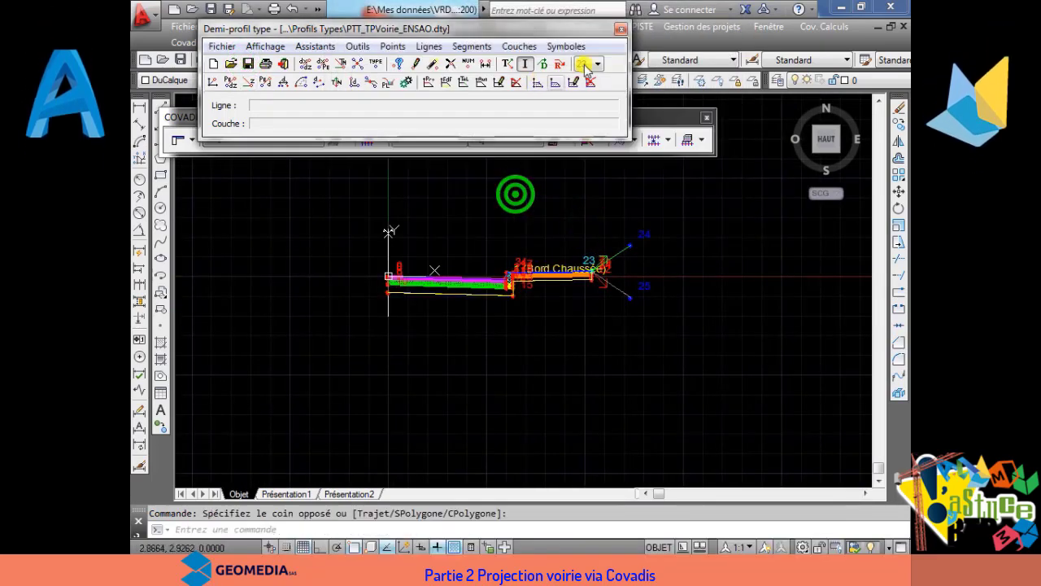
click(623, 31)
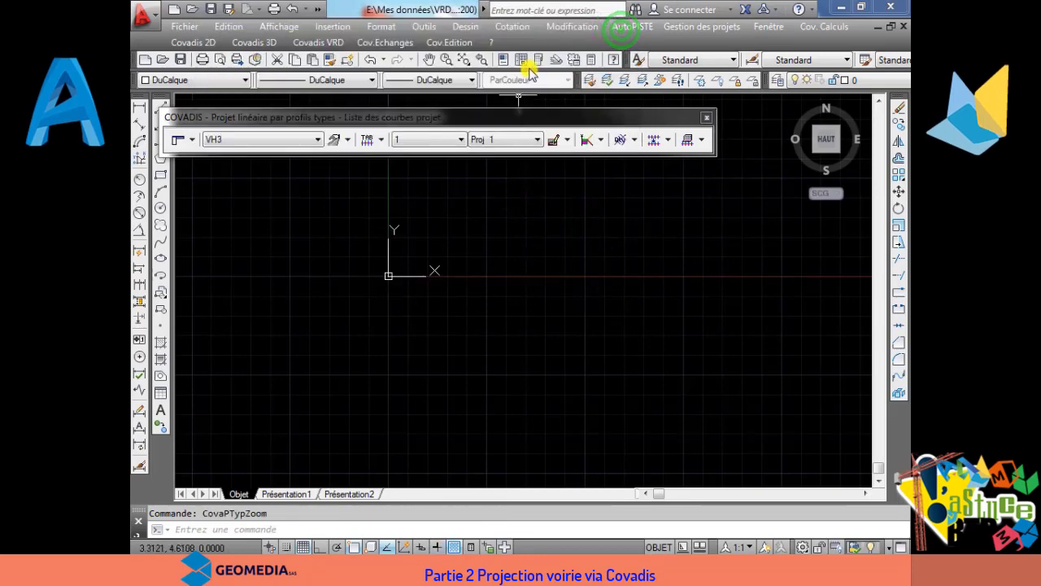
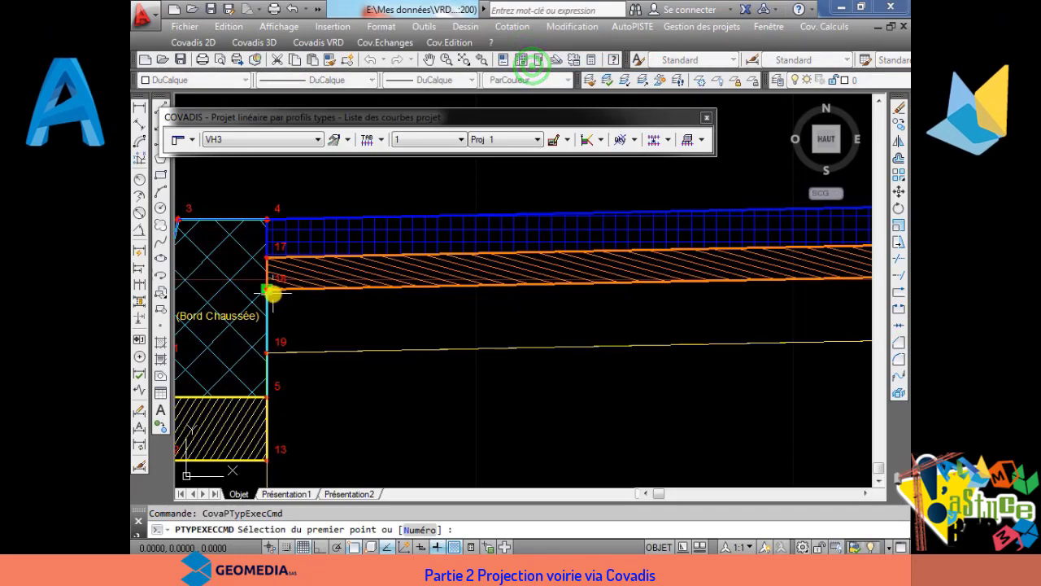
Step: Outline the lowest sidewalk layer through points 19, 22, 21 and 18 and finish the outline
click(270, 356)
scroll(511, 330, down, 5)
scroll(641, 324, up, 4)
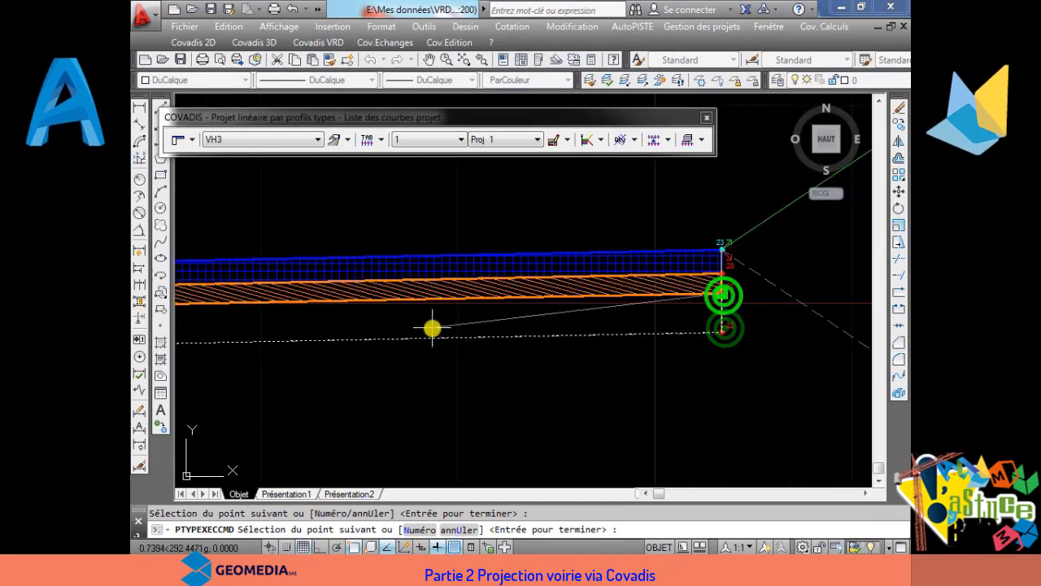
scroll(432, 328, down, 5)
scroll(263, 328, up, 5)
click(239, 342)
right_click(239, 341)
click(272, 350)
Step: Load the TROTTOIR layer settings from the other typical profiles into the new layer's properties
click(602, 164)
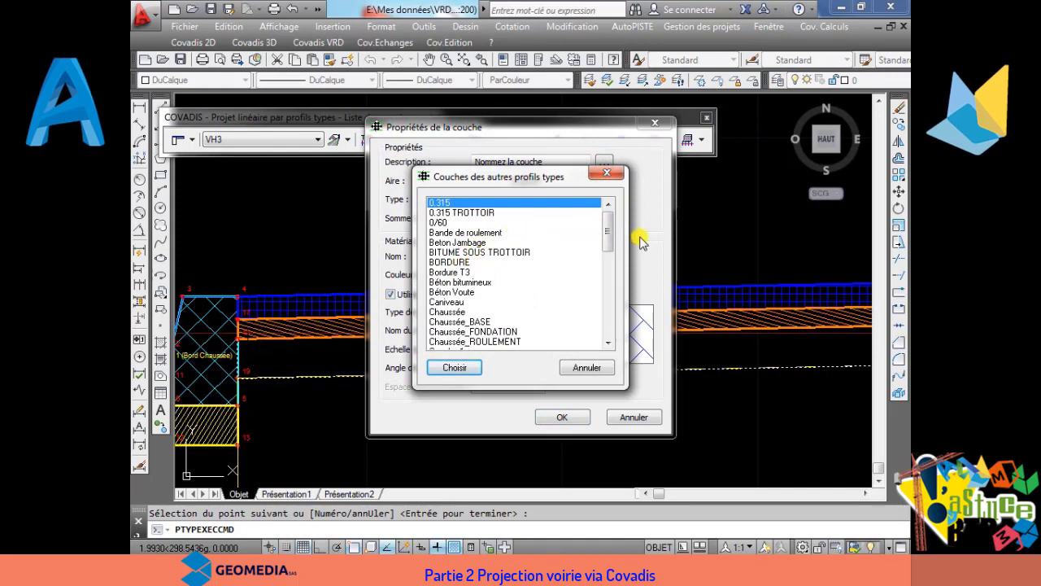
drag(604, 222, 608, 327)
click(455, 367)
click(551, 335)
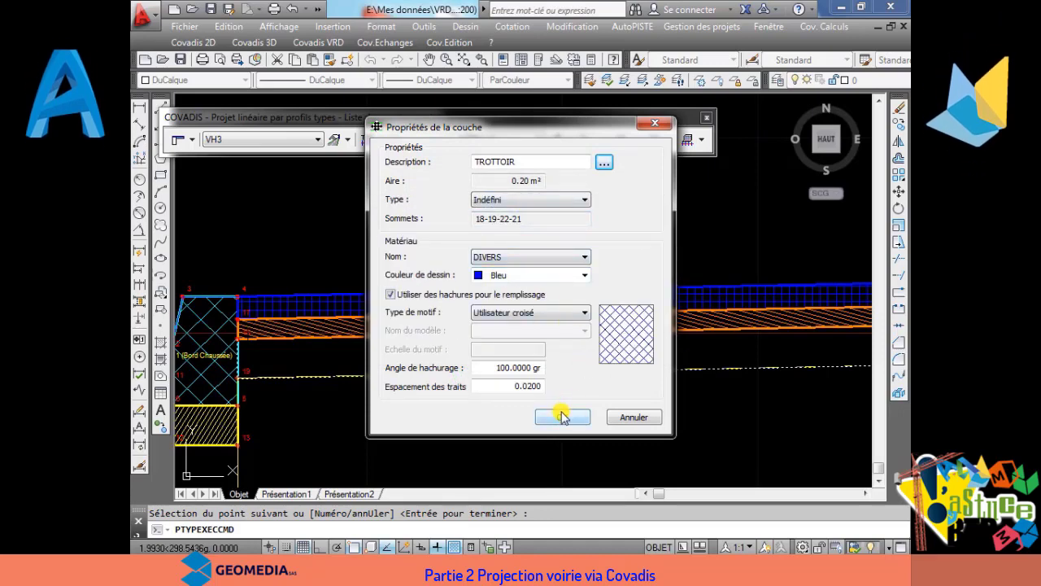
Step: Keep the lowest sidewalk layer's type as Indéfini and assign BETON as its material
click(560, 276)
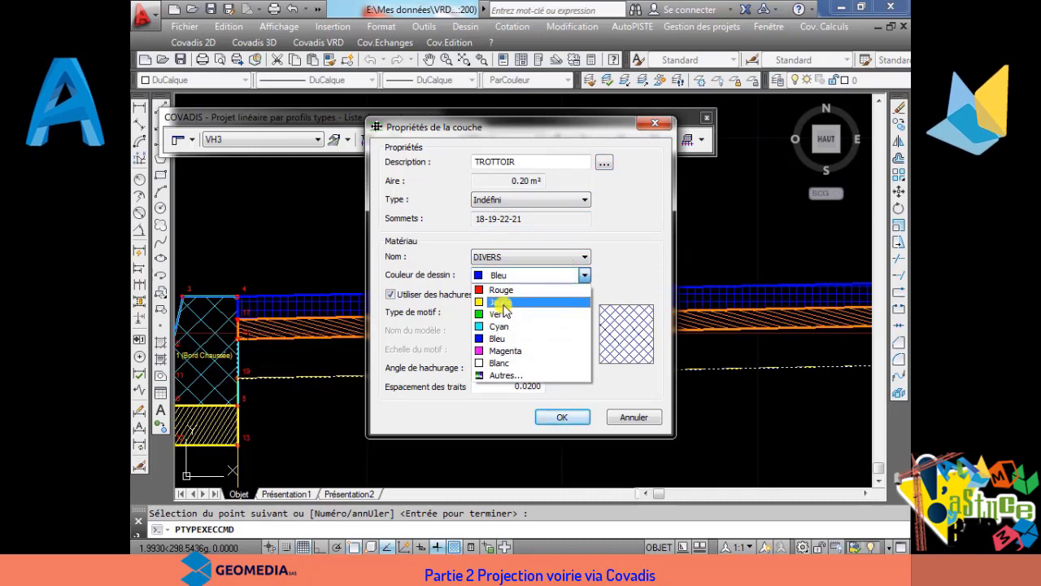
click(579, 200)
click(579, 201)
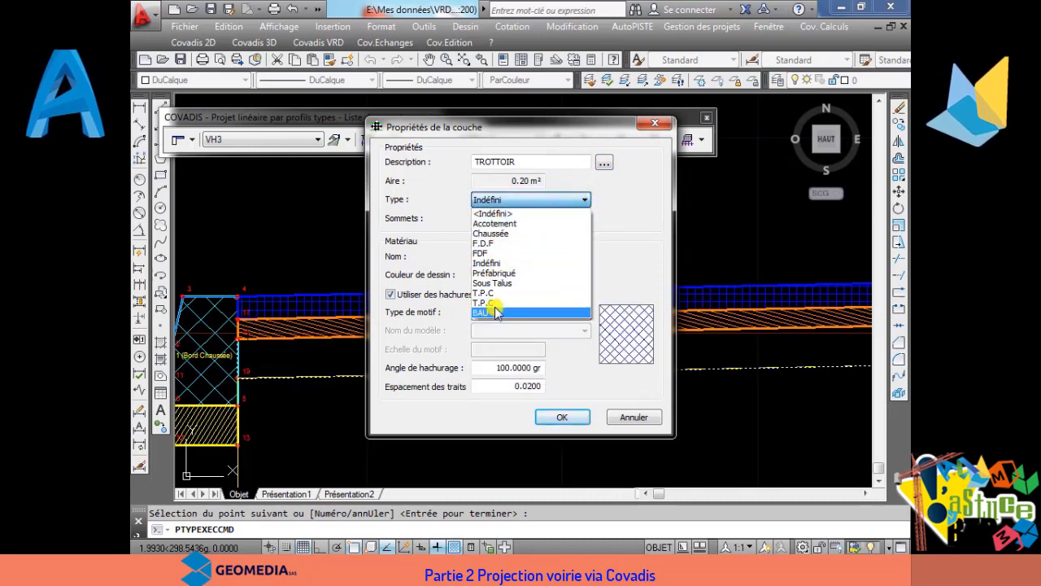
click(512, 264)
click(523, 258)
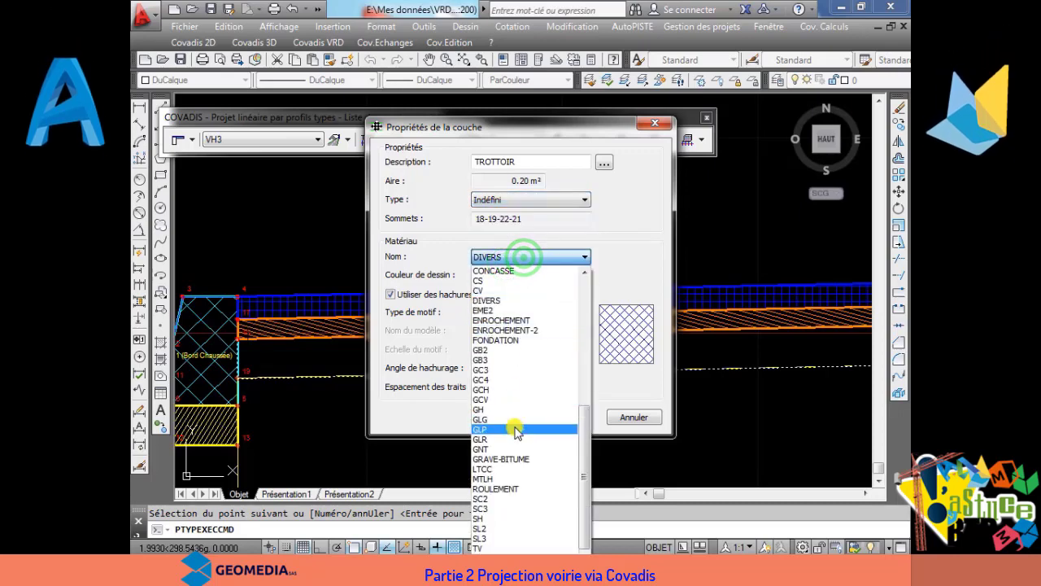
key(b)
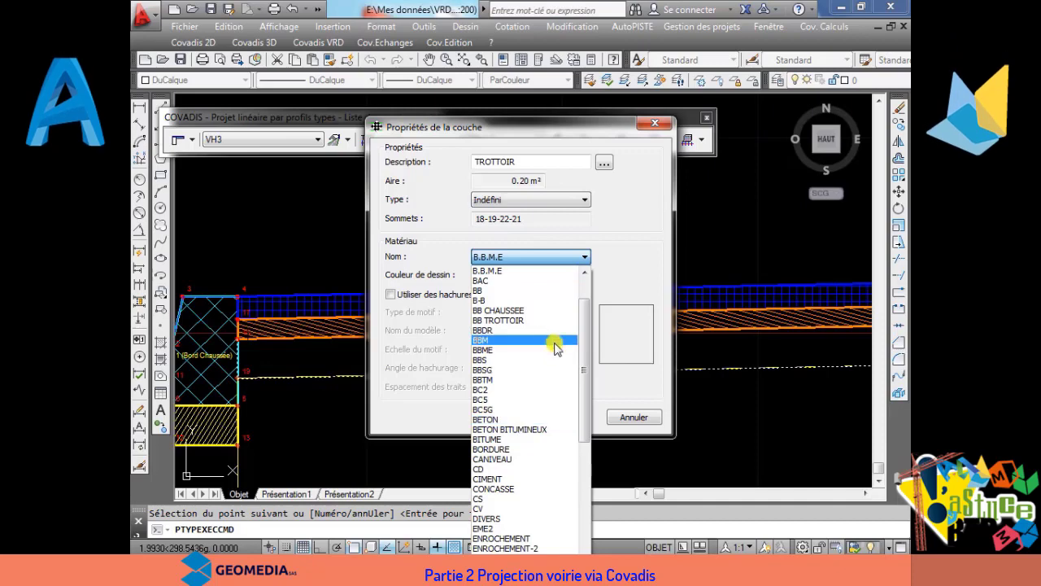
click(521, 420)
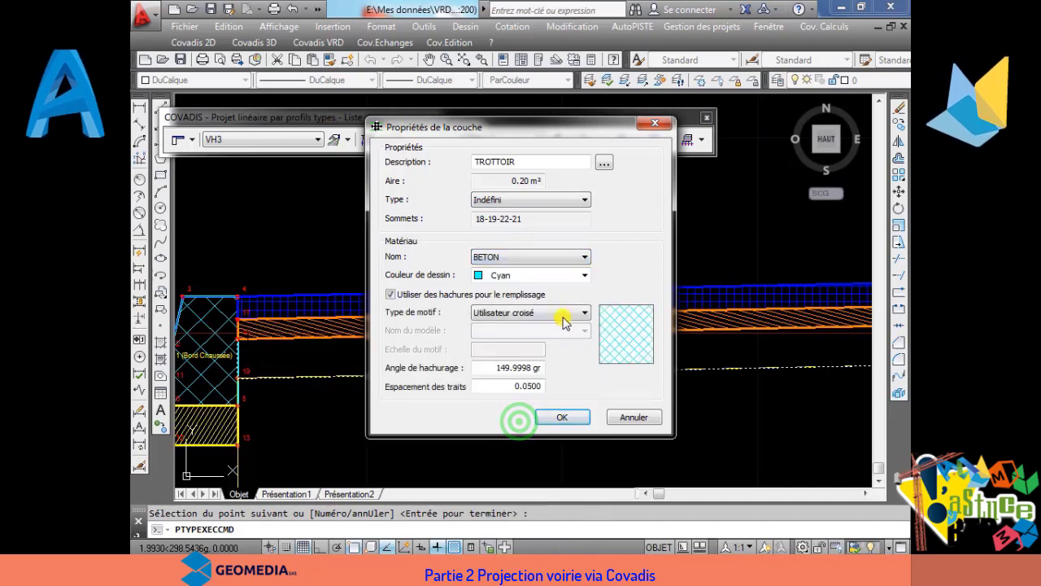
Step: Set the layer's drawing colour to Jaune with the Utilisateur simple hatch, accept the properties and end layer definition
click(581, 277)
click(516, 303)
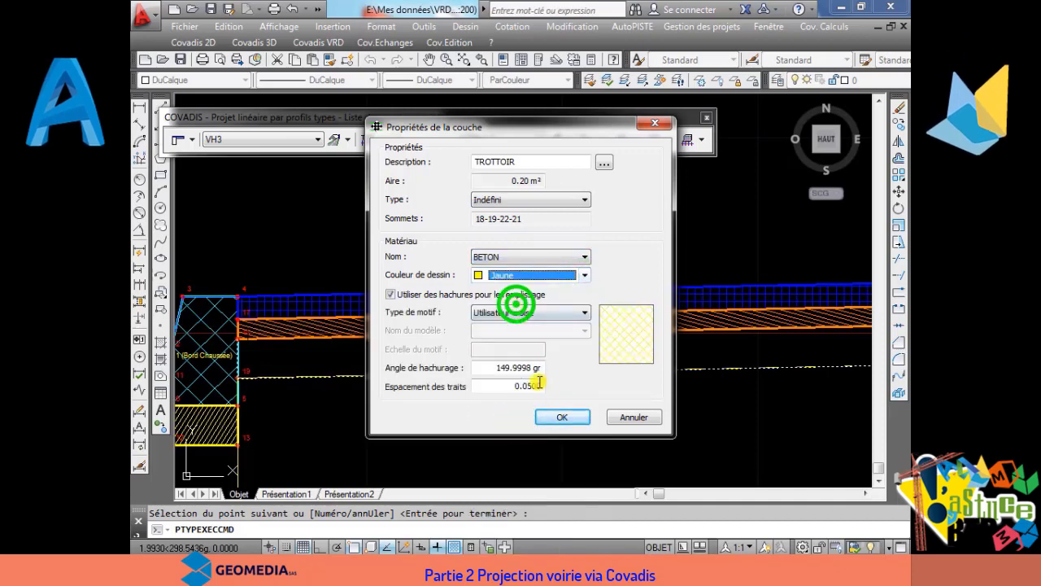
click(545, 314)
click(532, 337)
click(562, 417)
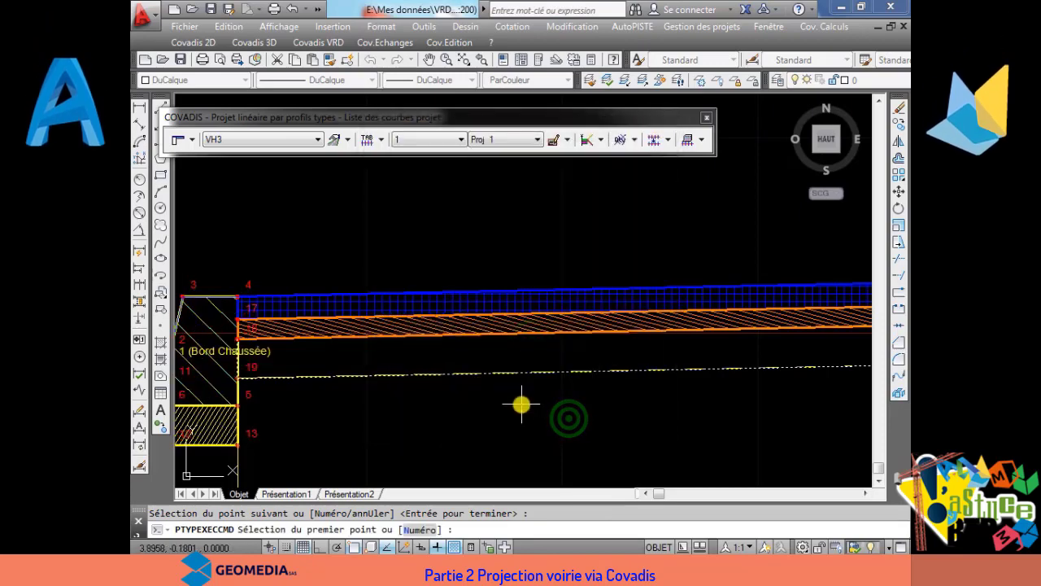
right_click(554, 383)
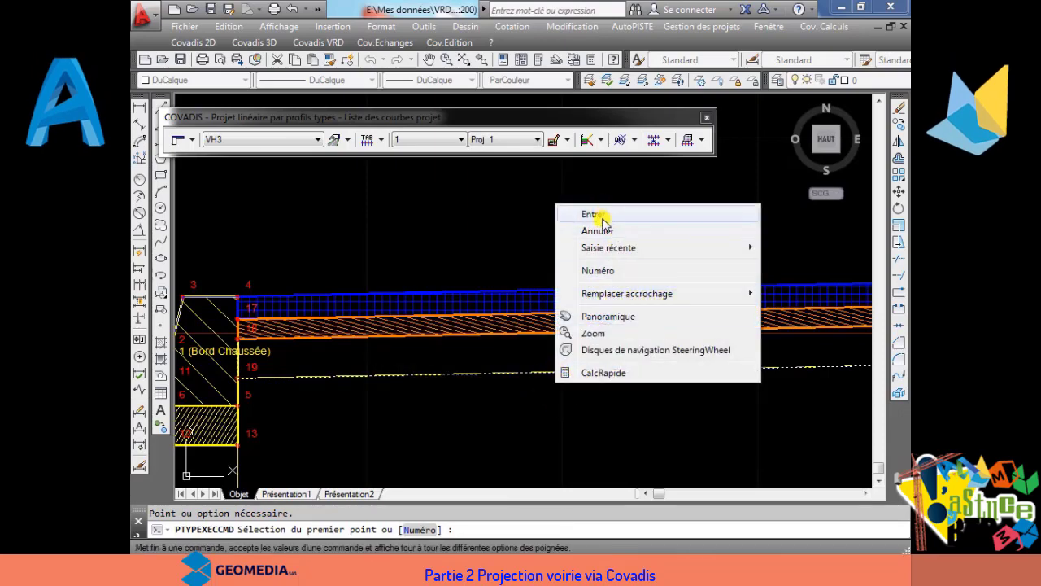
click(594, 215)
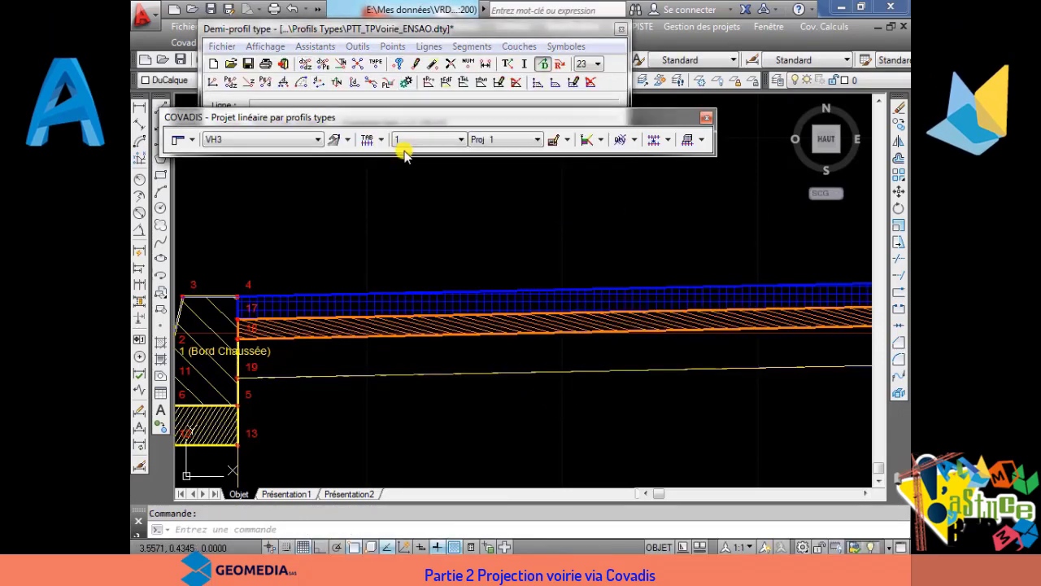
Step: Try to modify the lowest sidewalk layer by picking inside its outline below the orange layer
click(516, 46)
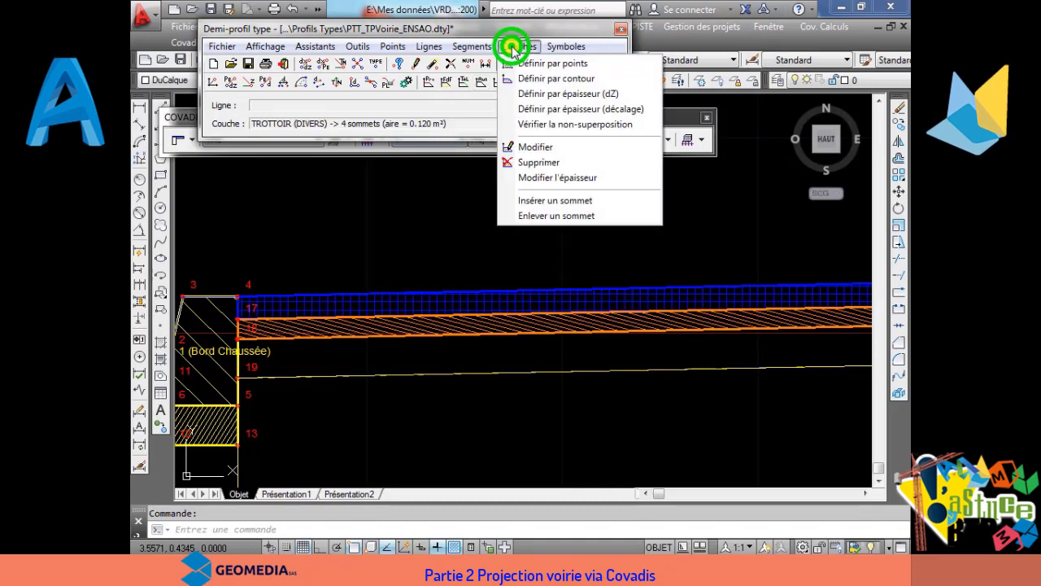
click(470, 30)
click(572, 84)
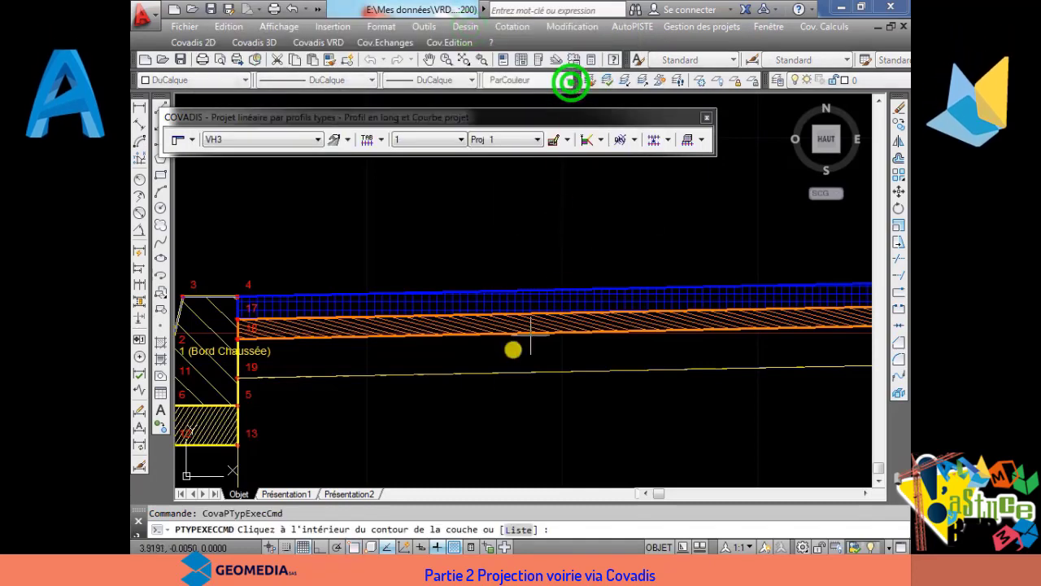
click(391, 353)
click(607, 320)
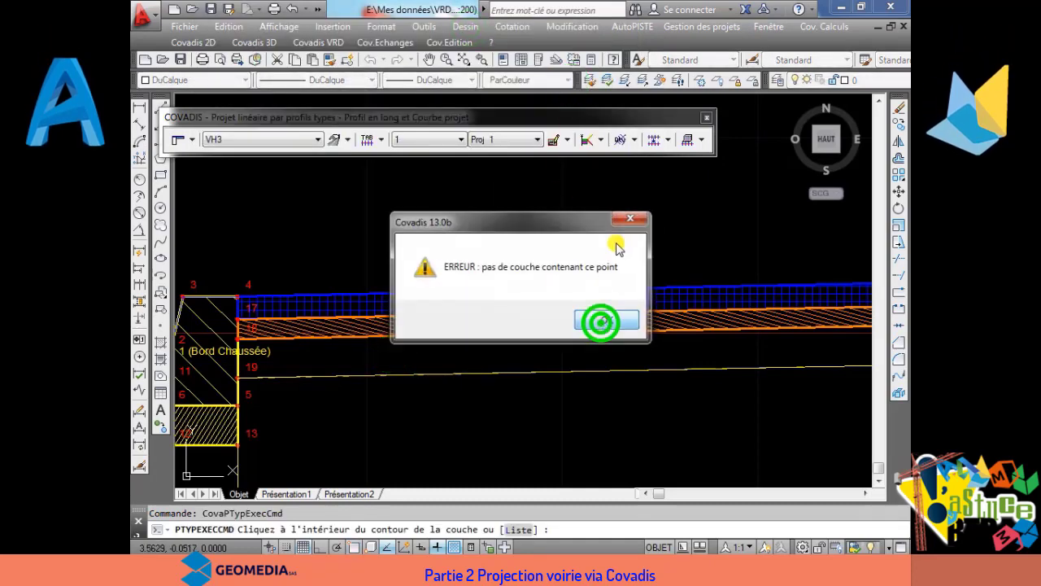
Step: Define the lowest sidewalk layer by points again, through points 18, 19, 22 and 21, and finish the outline
click(520, 47)
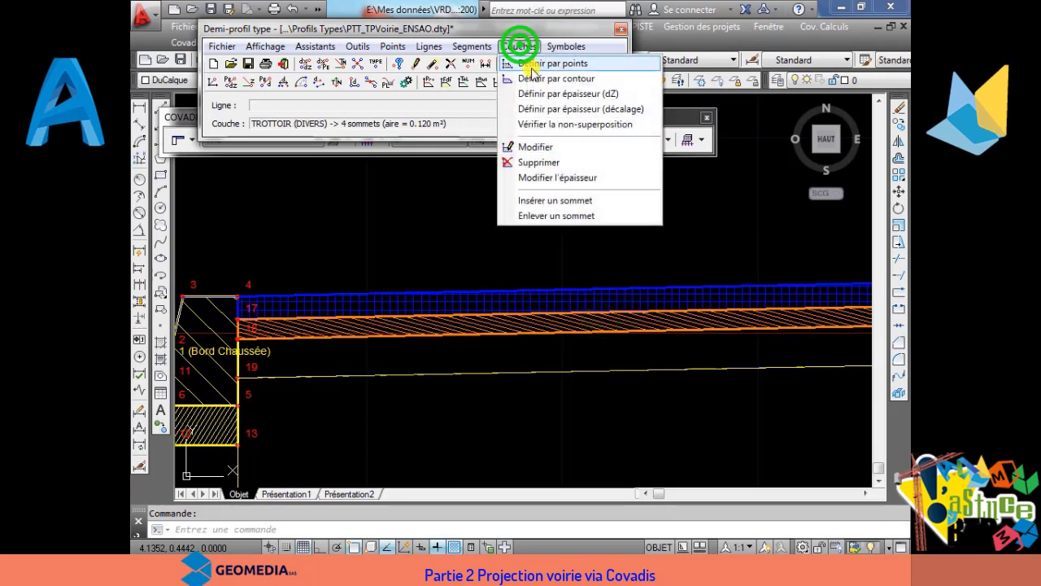
click(530, 65)
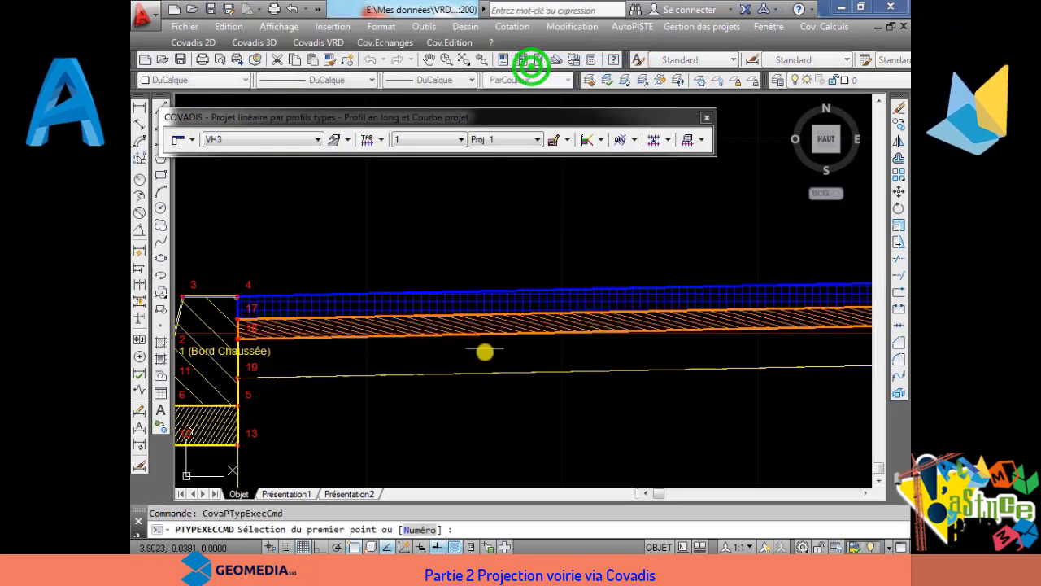
click(246, 336)
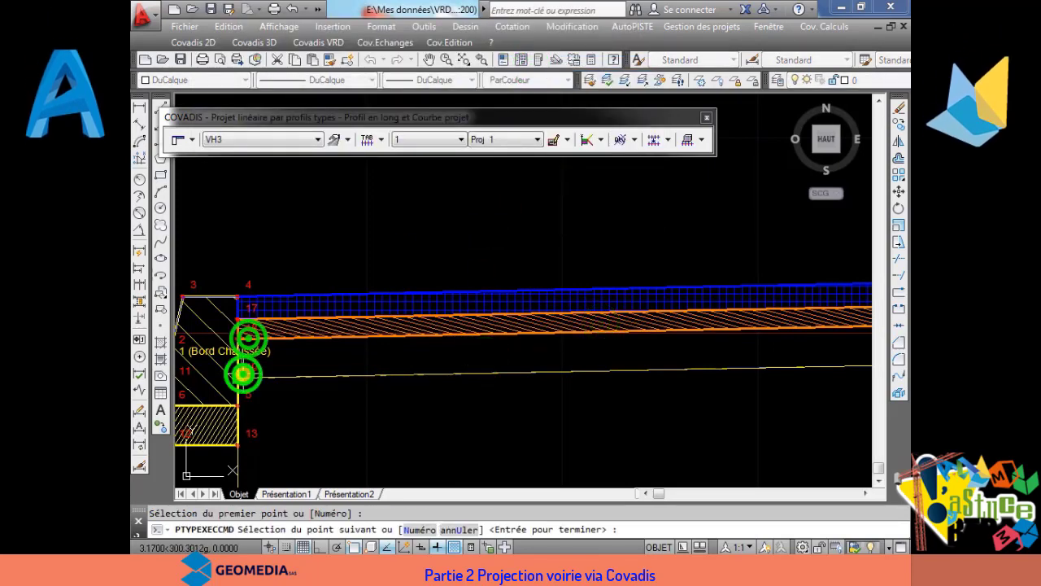
scroll(242, 372, down, 3)
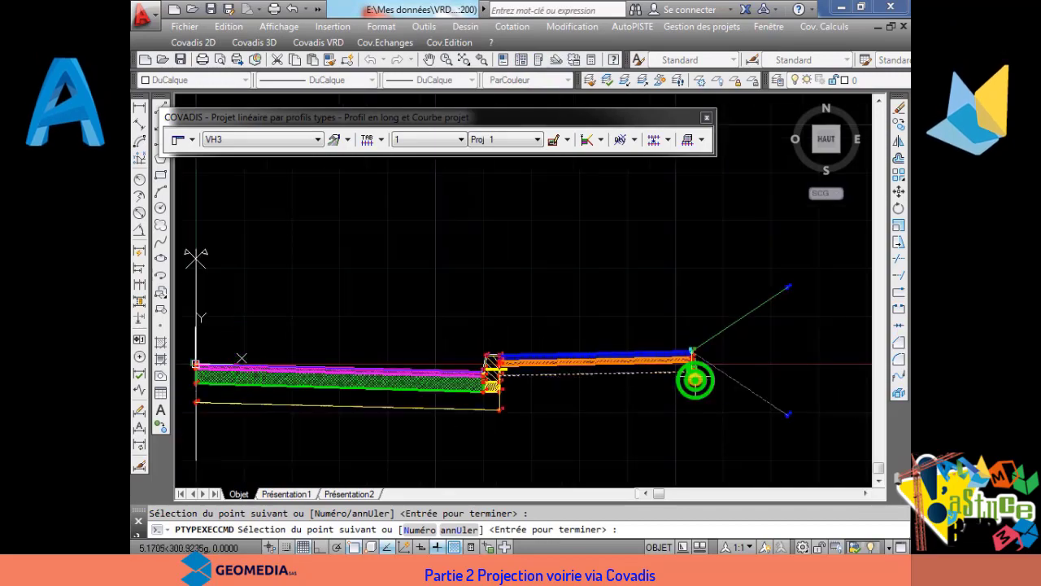
scroll(696, 377, up, 4)
click(661, 306)
scroll(572, 324, down, 4)
scroll(372, 331, up, 5)
click(389, 311)
right_click(412, 317)
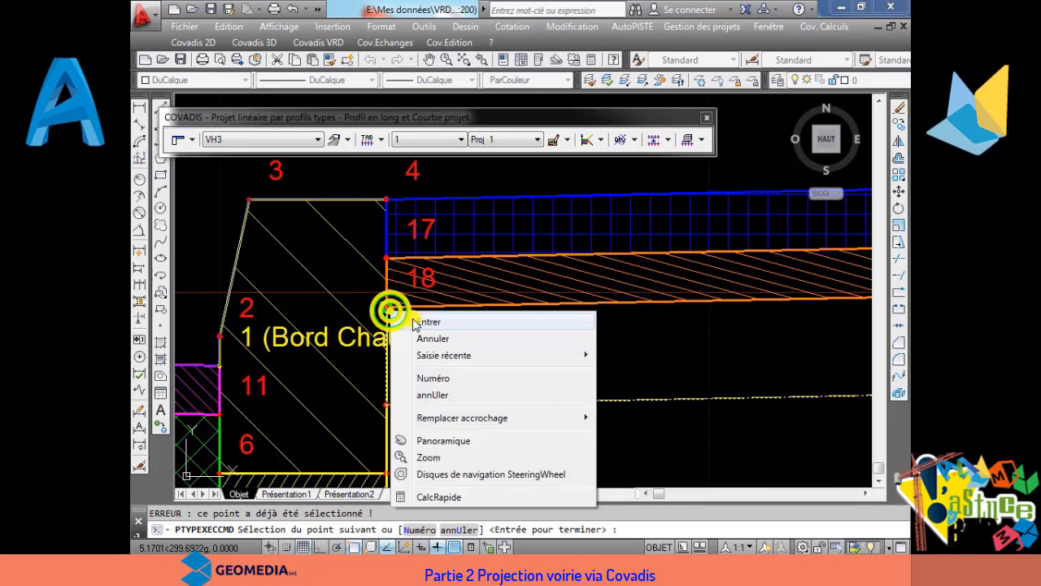
click(415, 321)
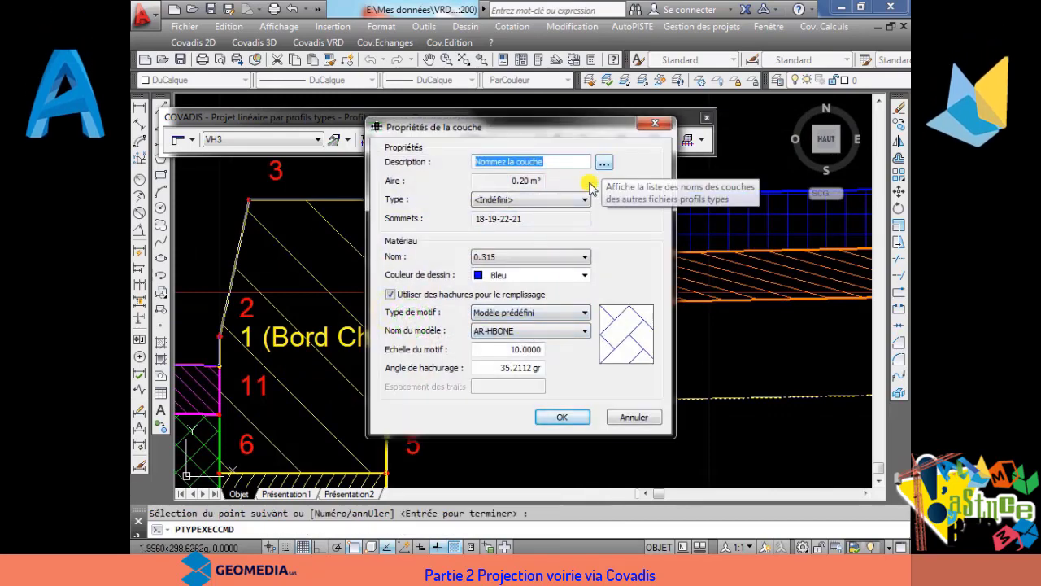
Step: Assign BETON as the new sidewalk layer's material and Accotement as its type
click(541, 258)
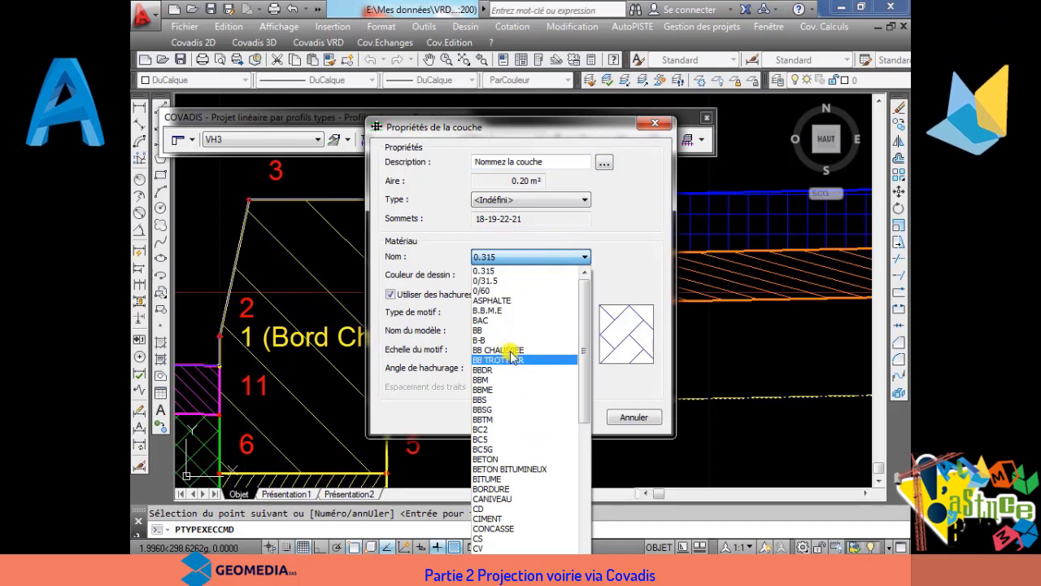
click(501, 459)
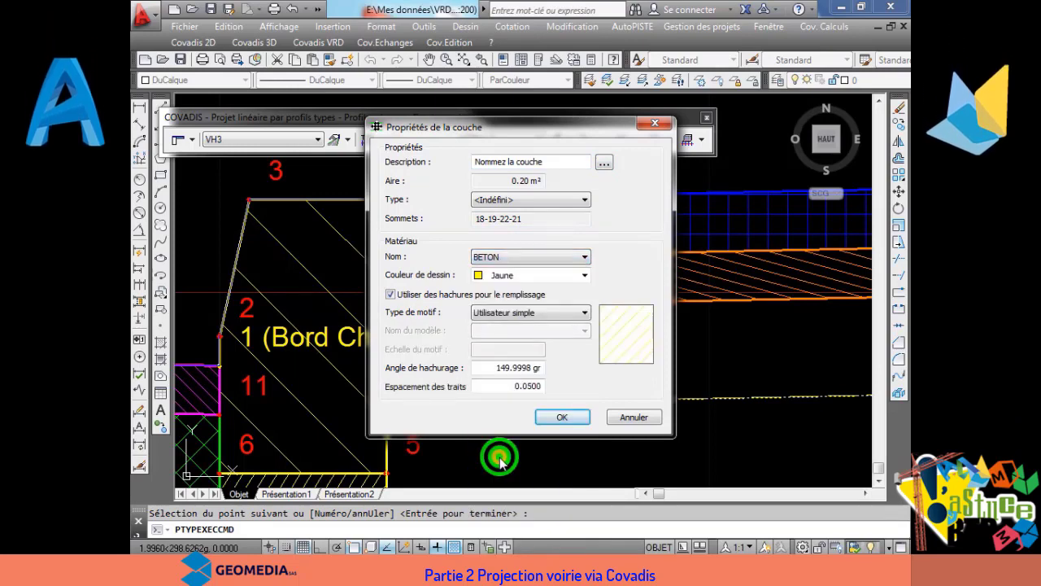
click(543, 199)
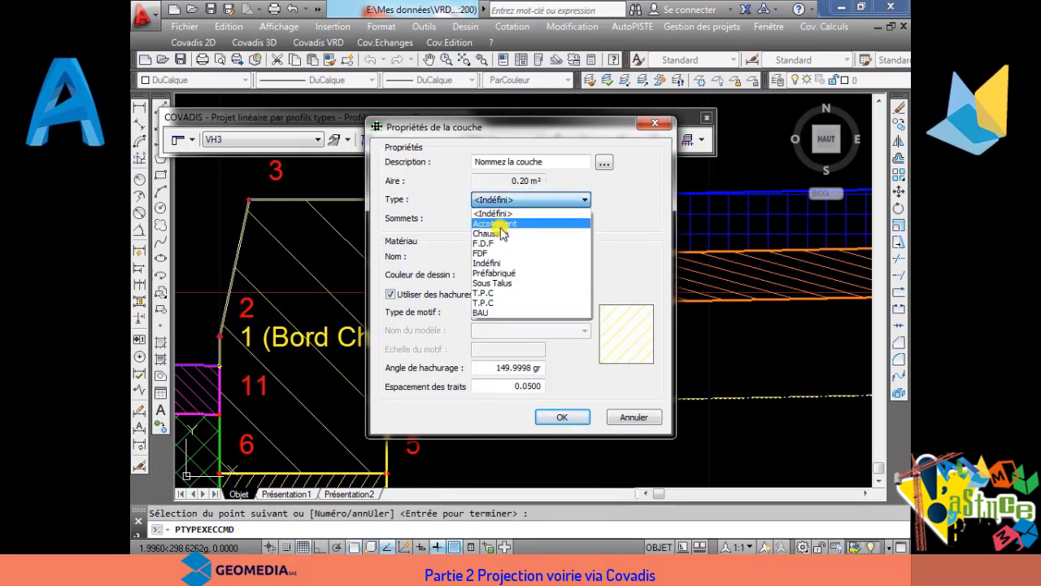
click(512, 232)
Step: Set the layer's drawing colour to Bleu with the Utilisateur croisé hatch, accept the properties and end layer definition
click(521, 275)
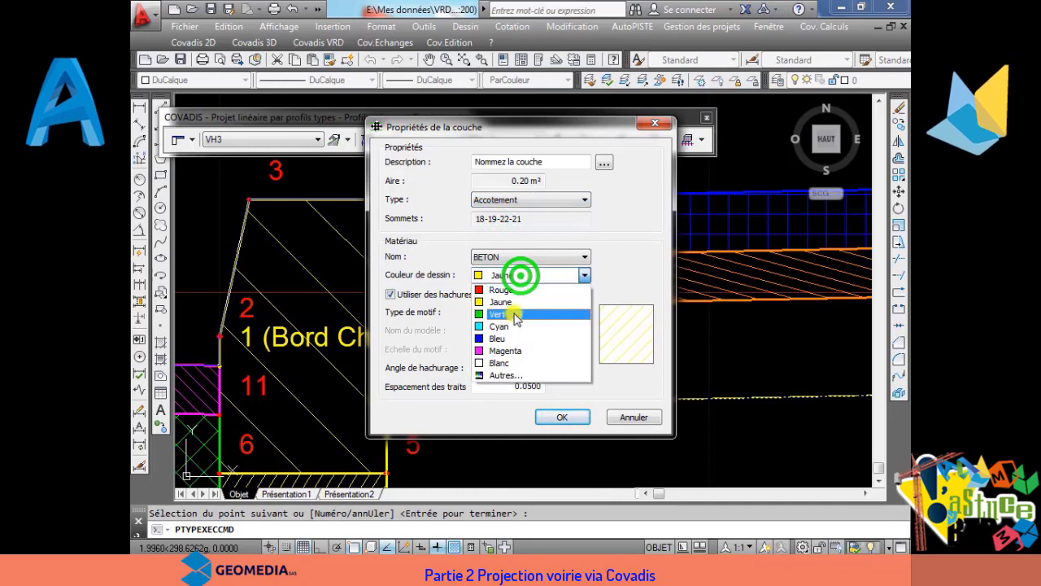
click(506, 339)
click(521, 312)
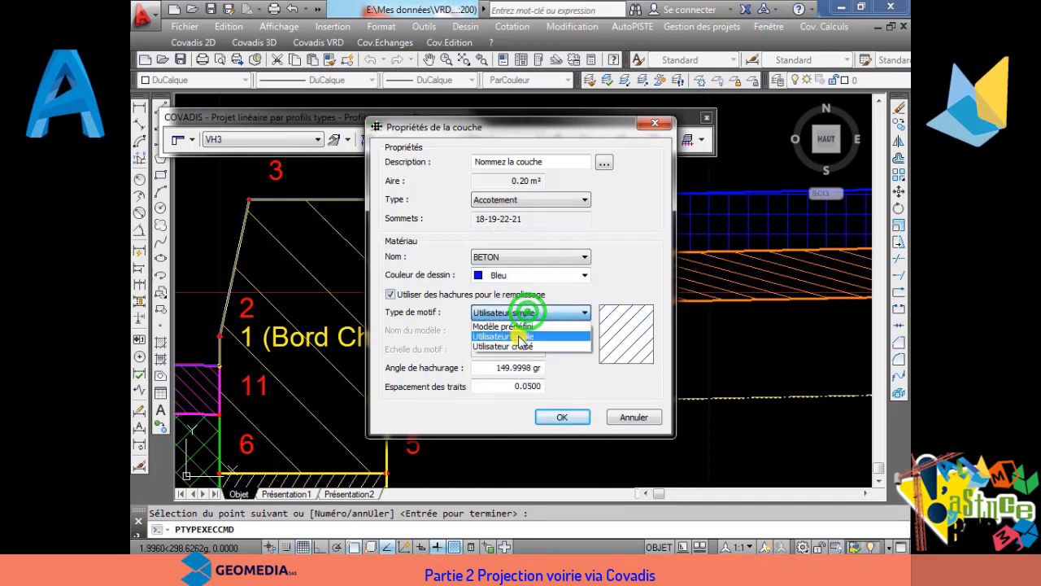
click(514, 348)
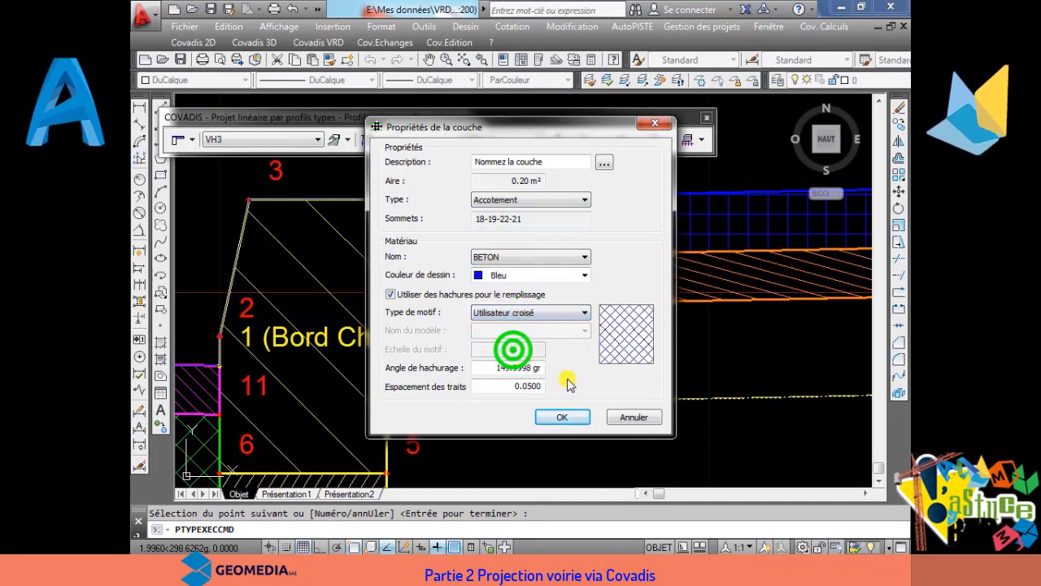
click(573, 417)
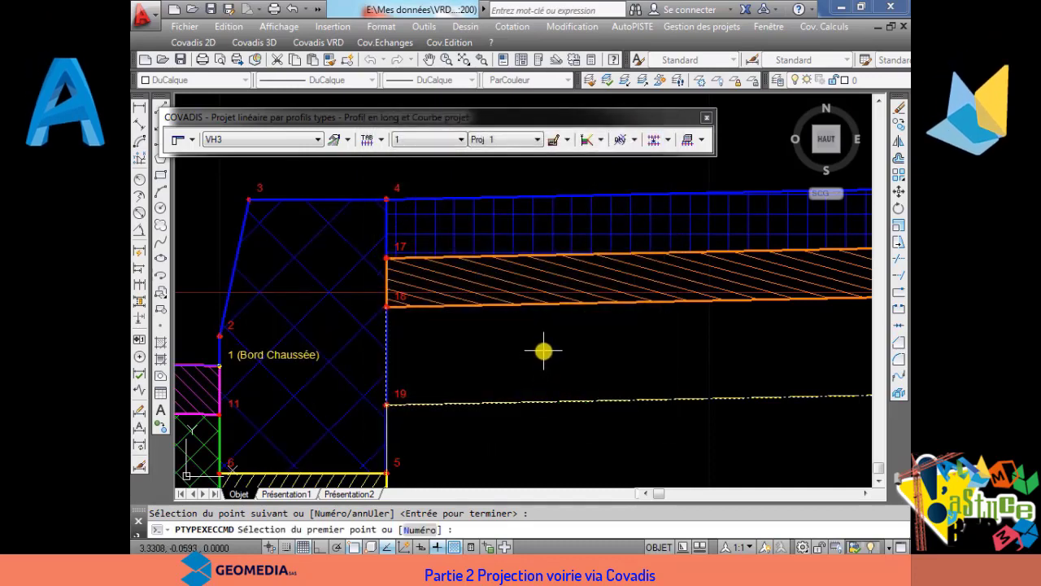
scroll(543, 348, down, 5)
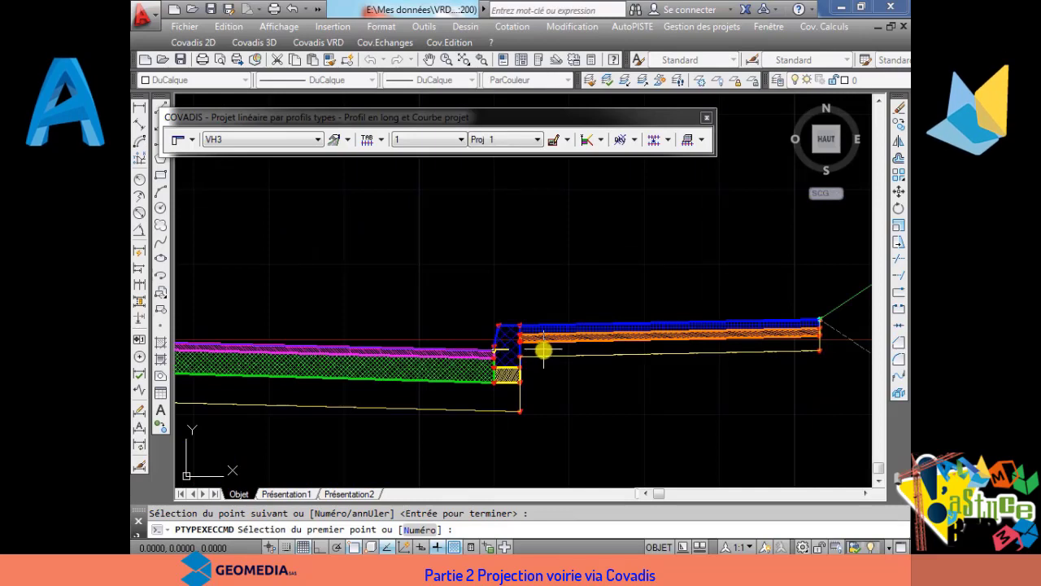
scroll(600, 347, down, 4)
scroll(629, 349, up, 10)
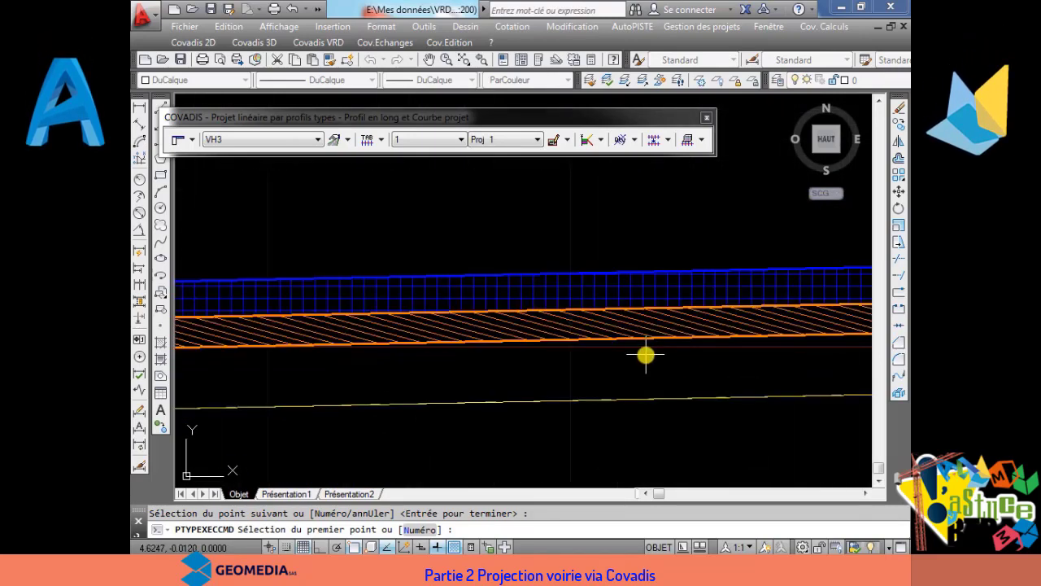
scroll(646, 354, down, 5)
right_click(492, 301)
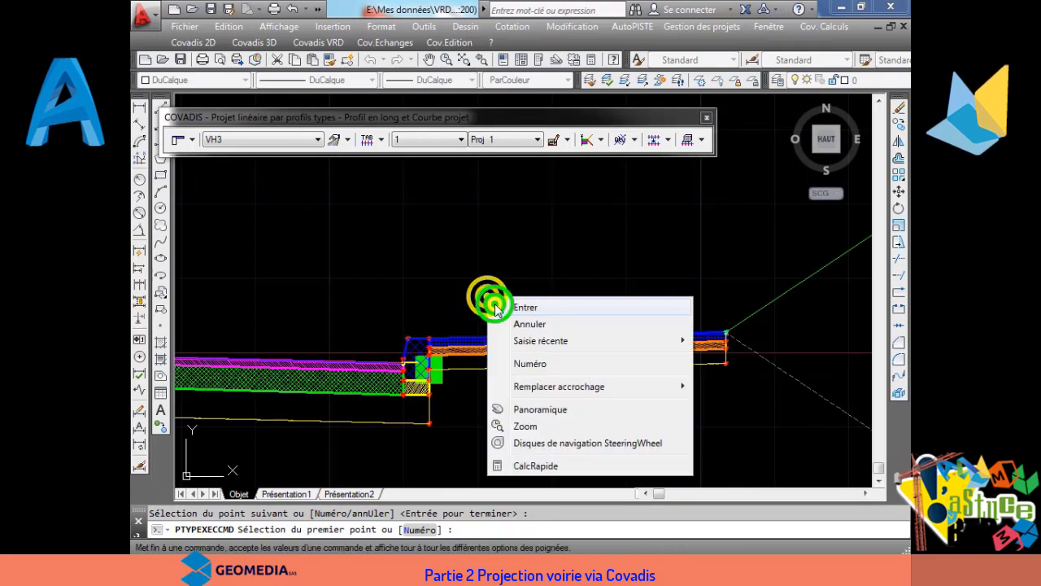
click(496, 308)
Step: Define a layer by points under the green roadway base, through points 9, 10, 15, 13 and 12, and finish the outline
scroll(448, 289, down, 3)
scroll(375, 306, up, 8)
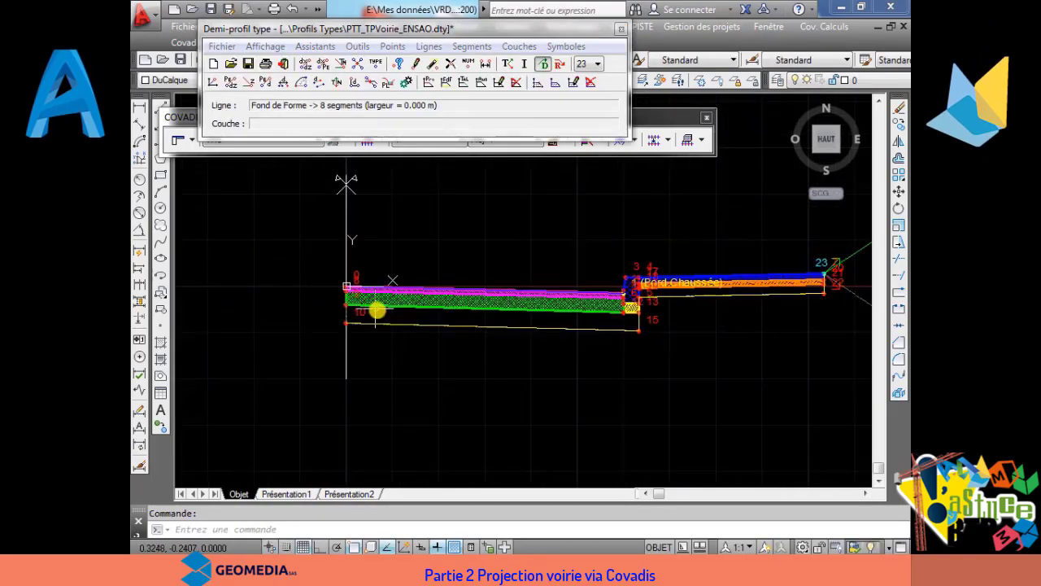
middle_drag(307, 342, 203, 274)
scroll(432, 267, down, 4)
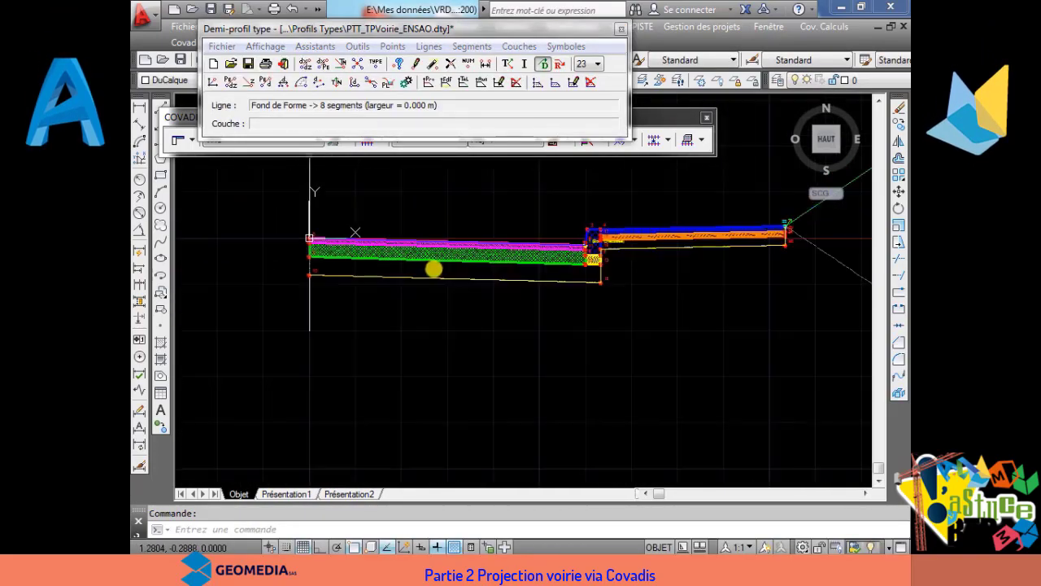
scroll(532, 265, up, 2)
middle_drag(472, 265, 565, 282)
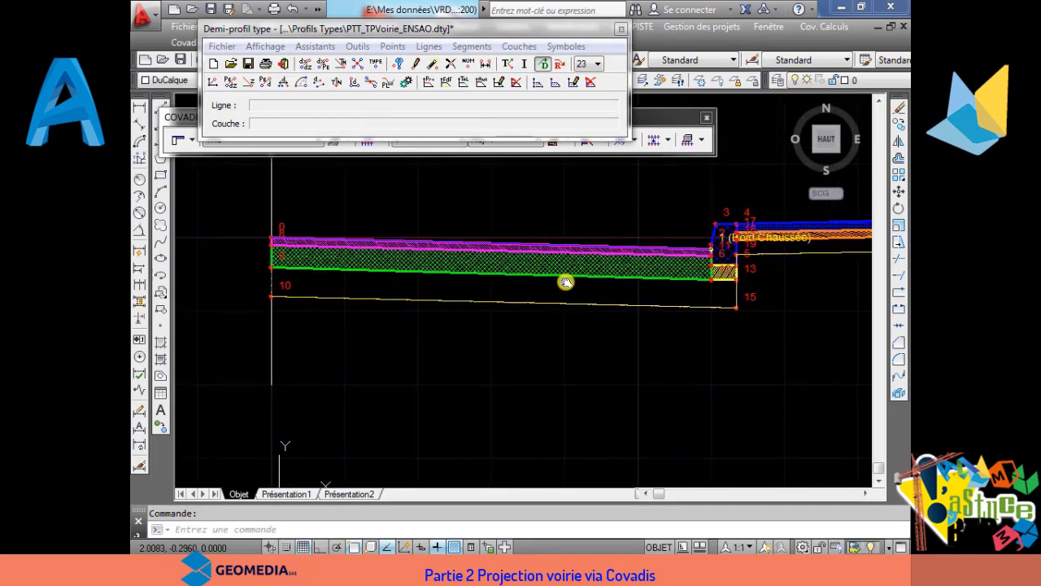
click(521, 46)
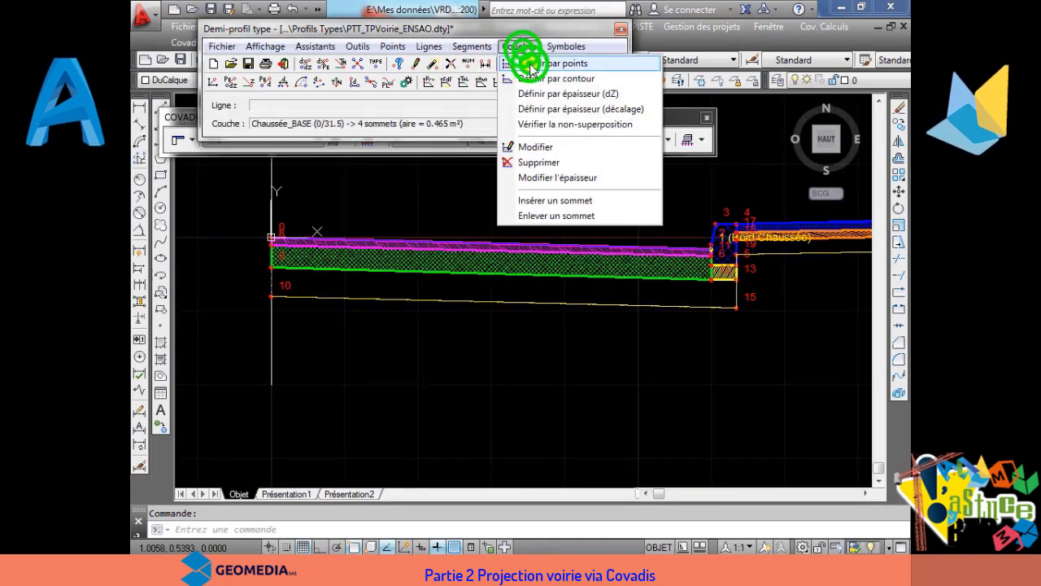
click(529, 62)
click(272, 267)
click(272, 295)
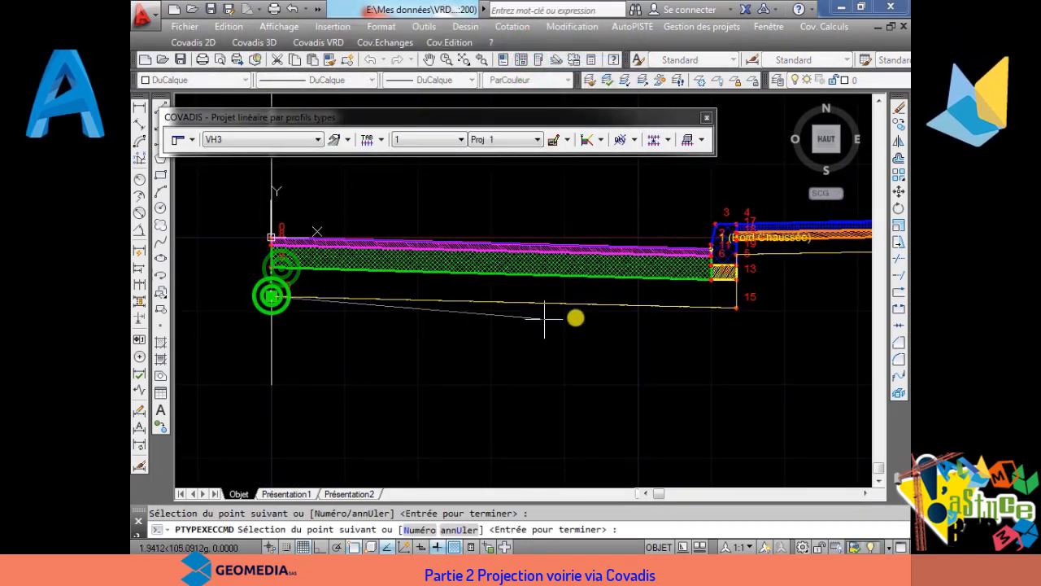
click(730, 306)
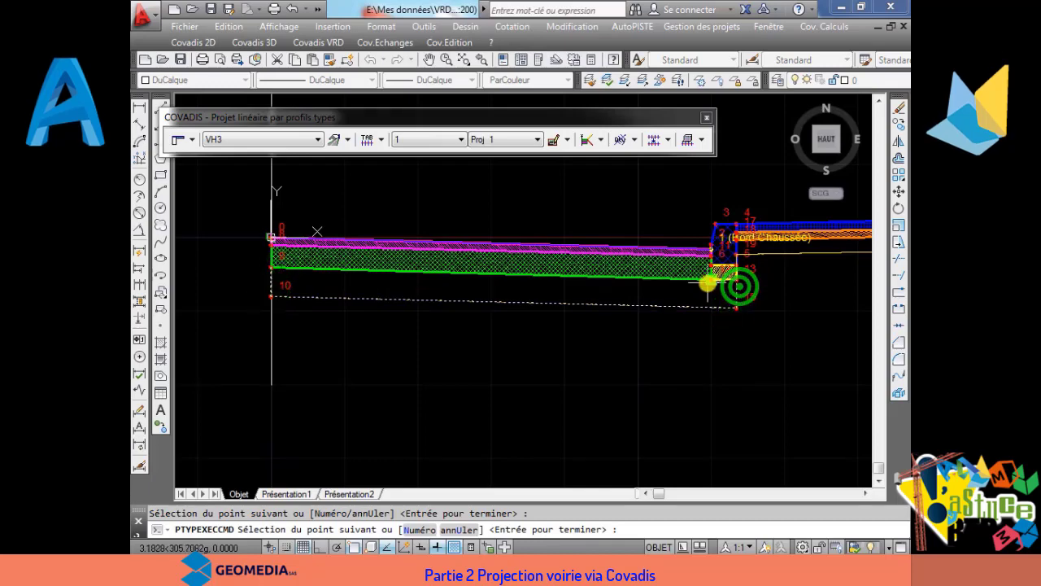
scroll(708, 282, up, 4)
scroll(560, 290, down, 5)
scroll(347, 288, up, 1)
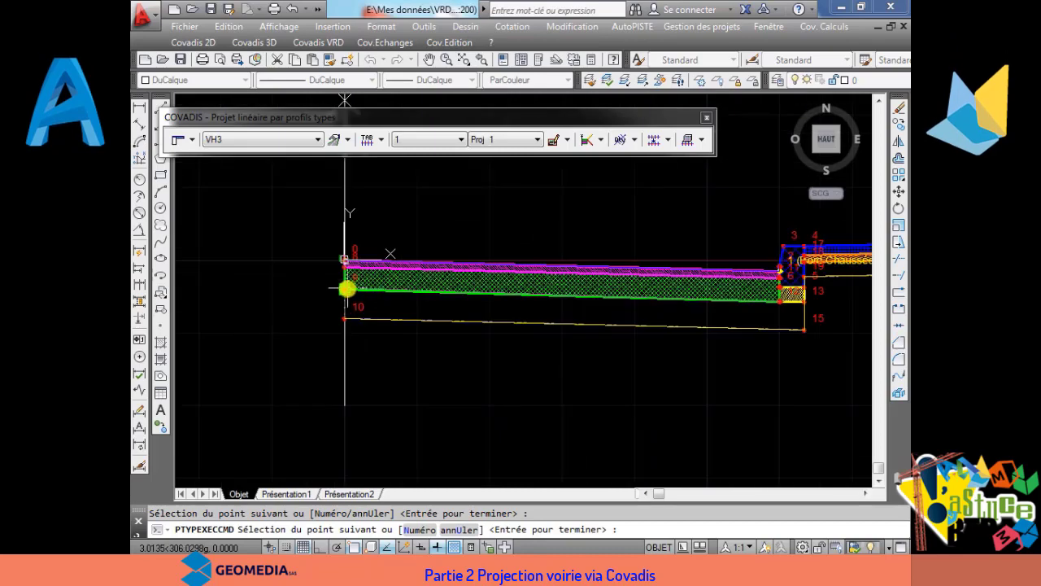
right_click(346, 288)
click(425, 295)
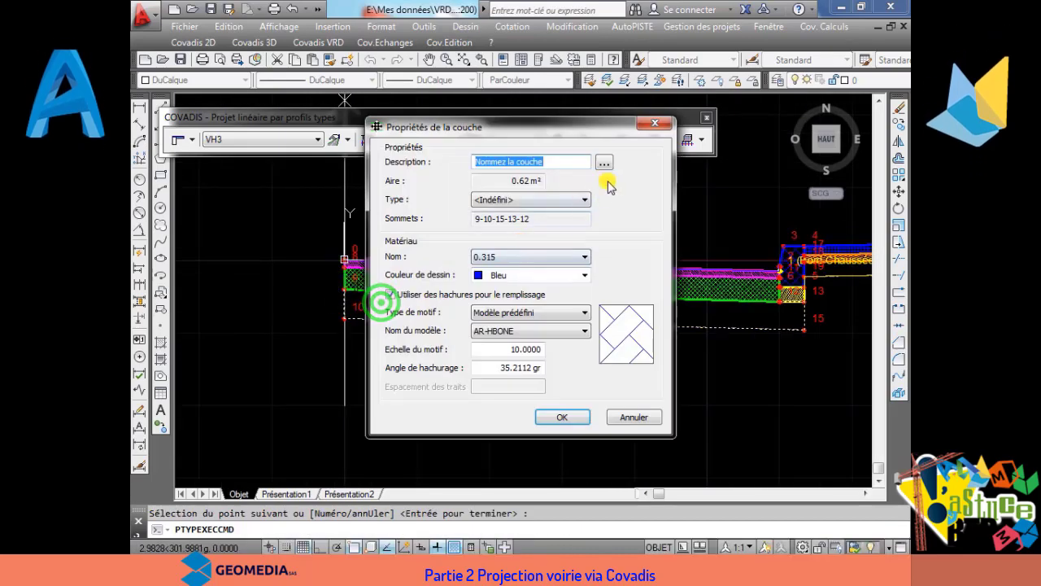
Step: Assign the predefined Chaussée_FONDATION description with GNT material to the new roadway layer, accept the properties and end layer definition
click(603, 164)
click(459, 332)
click(455, 367)
click(562, 331)
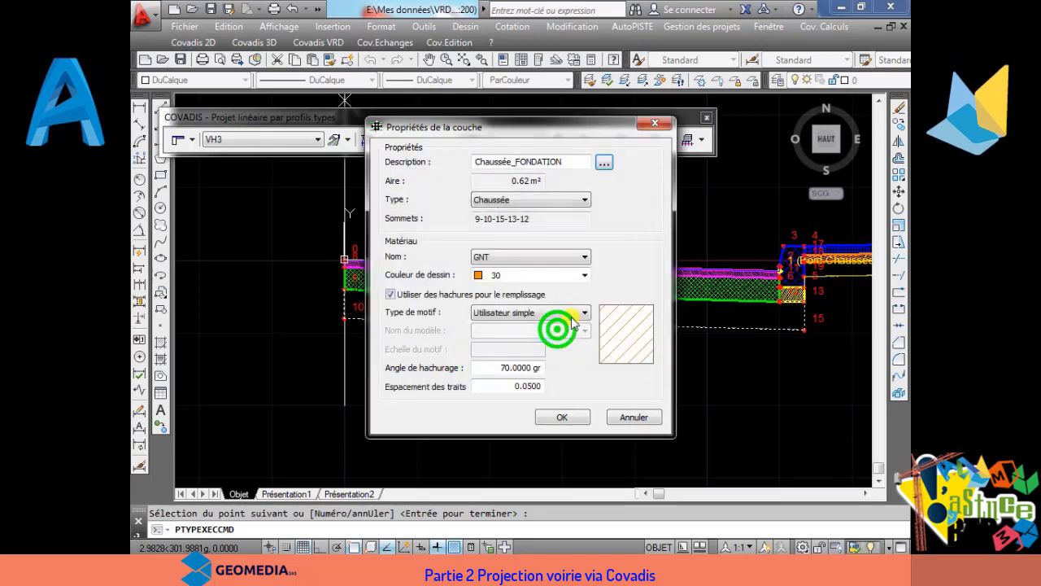
click(562, 416)
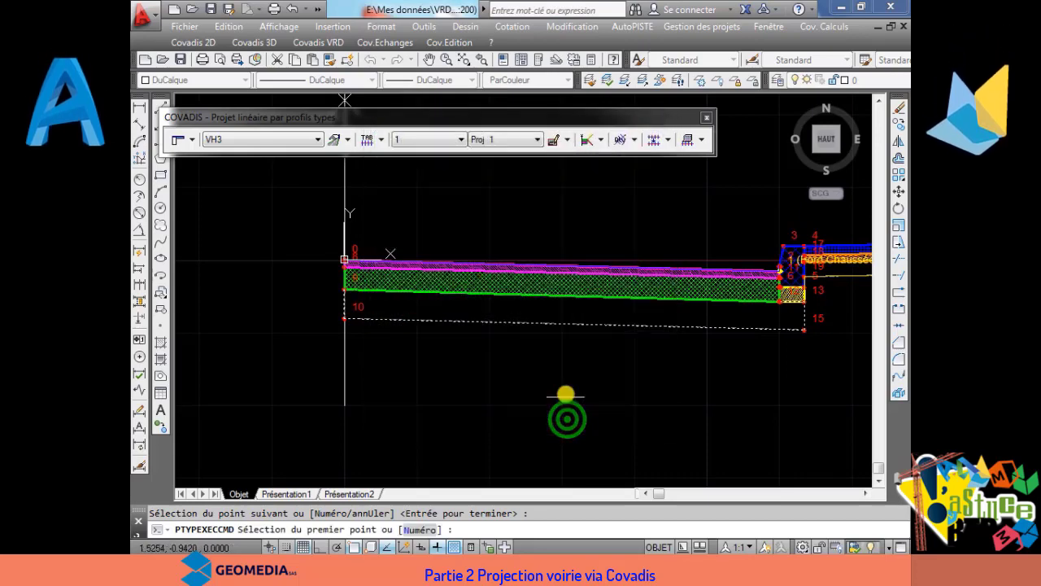
right_click(507, 321)
click(521, 329)
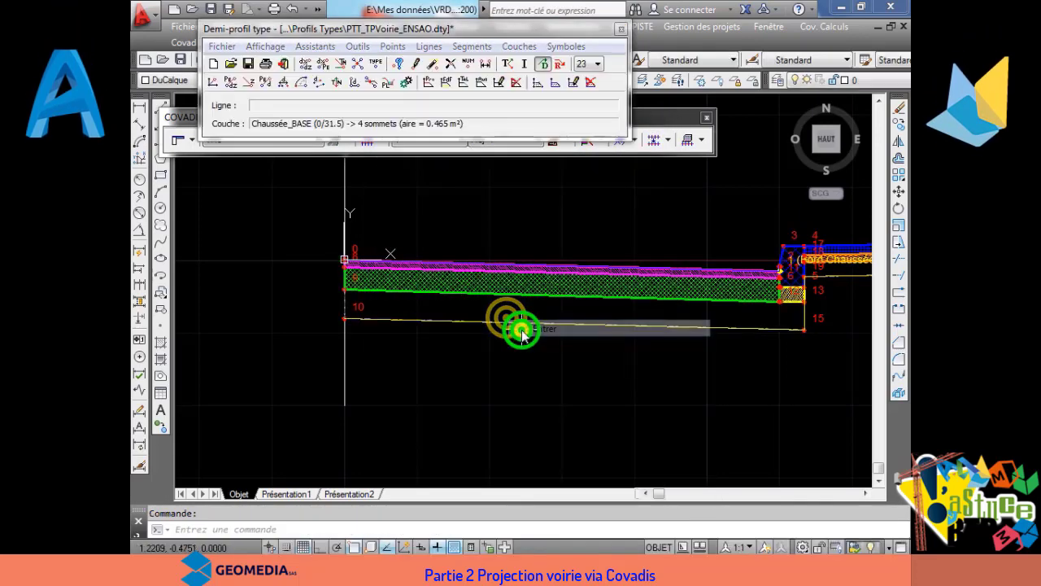
Step: Try to define the roadway foundation layer by contour, picking inside the area between the green layer and the Fond de Forme line
scroll(555, 317, down, 5)
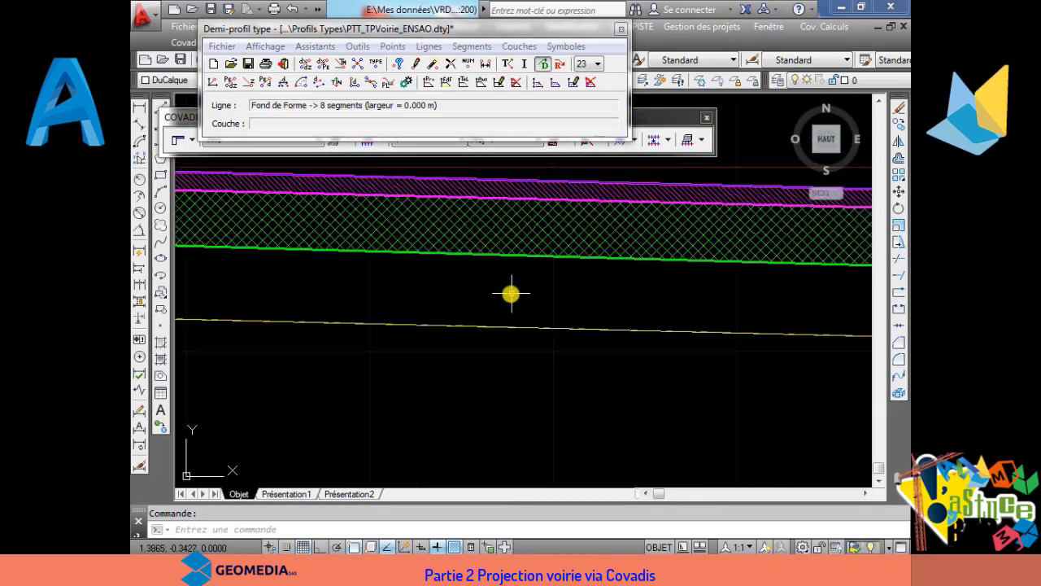
click(557, 83)
click(552, 292)
click(593, 319)
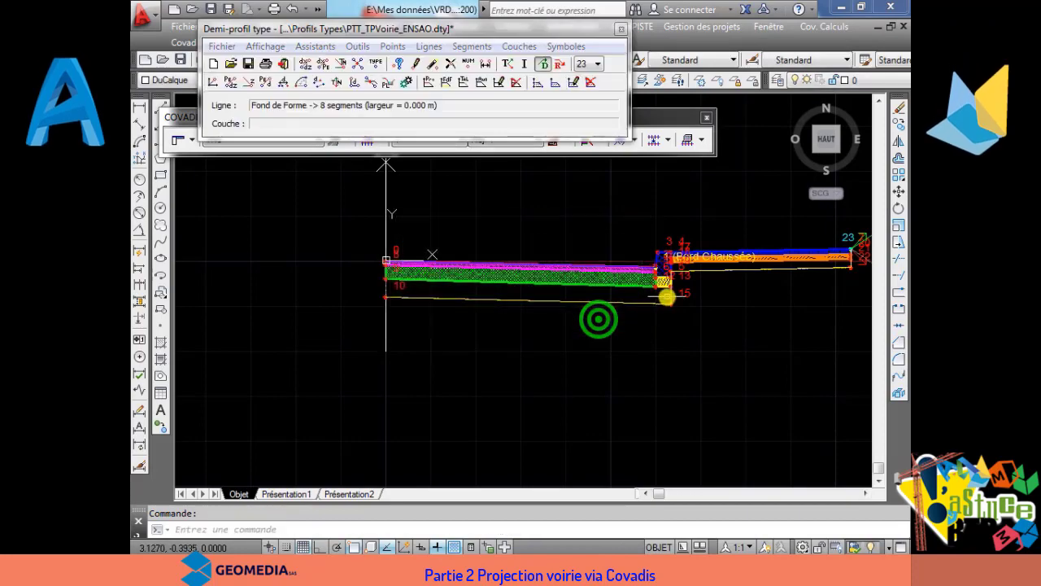
Step: Examine the half-profile's layer outlines around points 13 and 15, along the Fond de Forme line and across the whole section
scroll(667, 309, up, 5)
scroll(733, 346, down, 5)
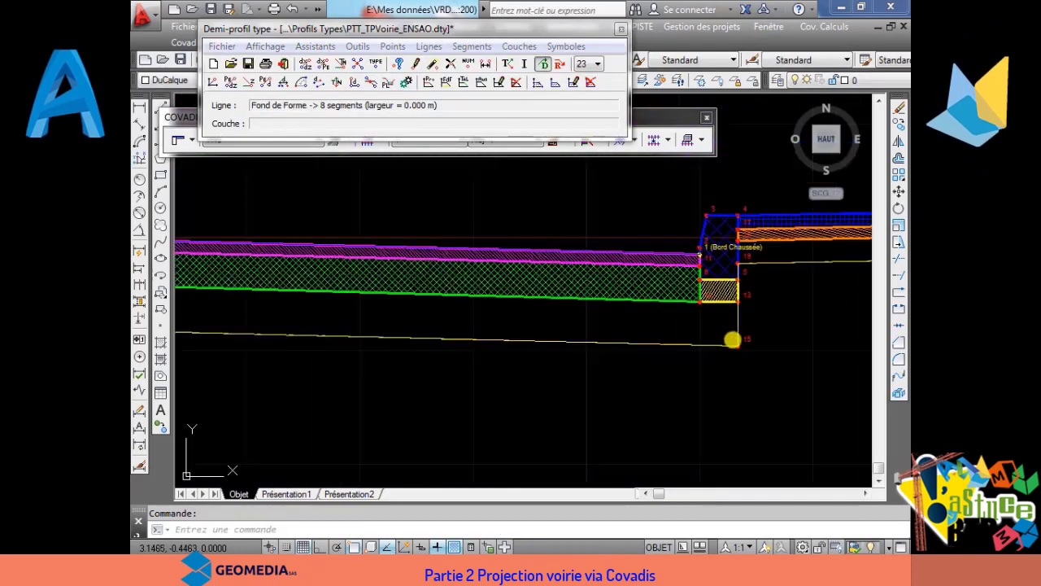
scroll(727, 333, up, 4)
middle_drag(727, 333, 541, 348)
scroll(586, 308, up, 5)
scroll(551, 309, down, 11)
mouse_move(401, 313)
middle_down()
mouse_move(561, 328)
mouse_move(508, 306)
middle_up()
scroll(474, 338, up, 6)
scroll(485, 338, down, 10)
scroll(576, 325, up, 2)
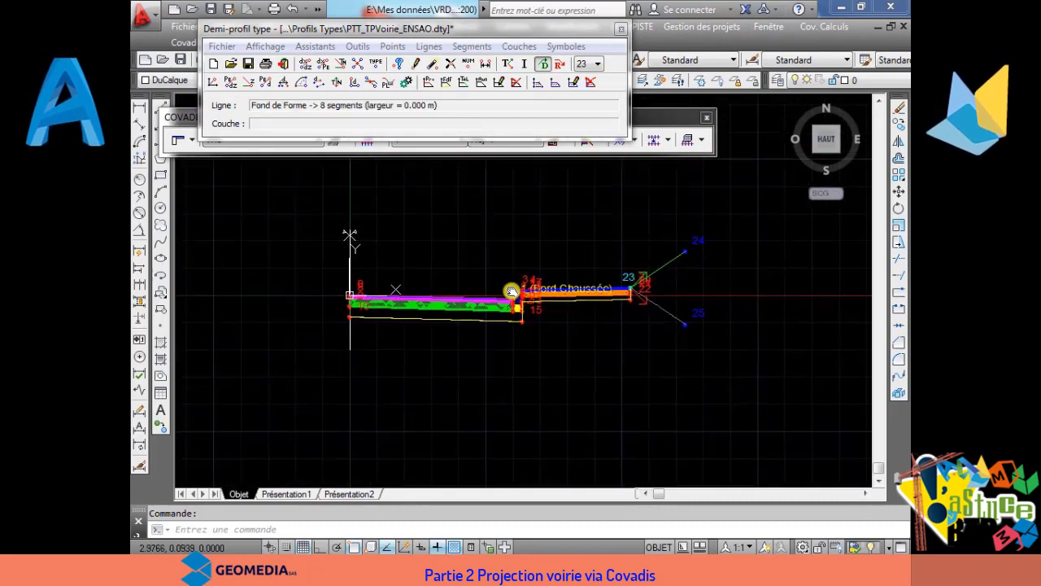
scroll(541, 303, up, 2)
scroll(554, 298, down, 2)
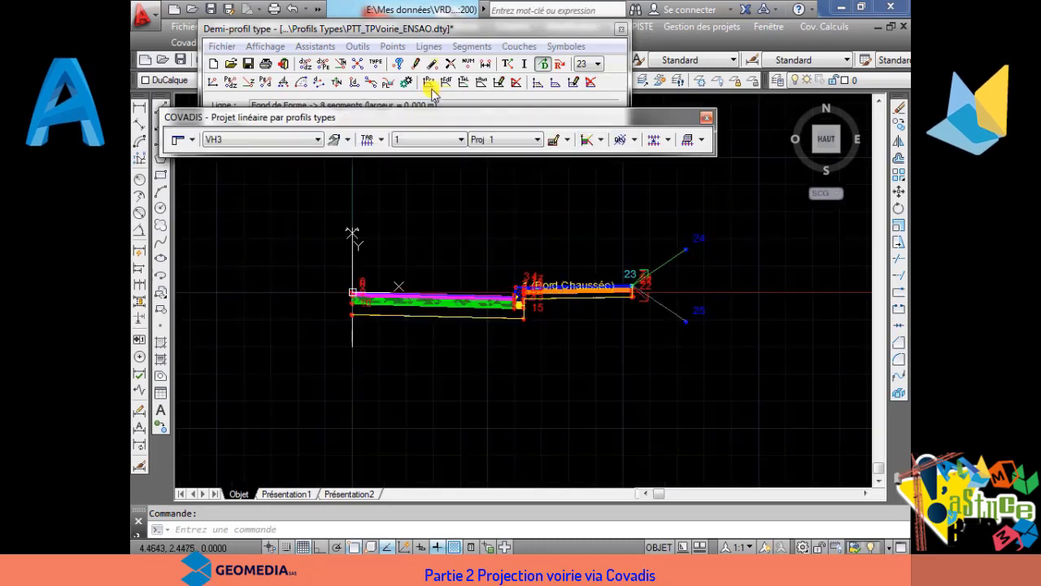
Step: Save the PTT_TPVoirie_ENSAO half-profile, accepting the detected remarks, and close the half-profile editor
click(248, 63)
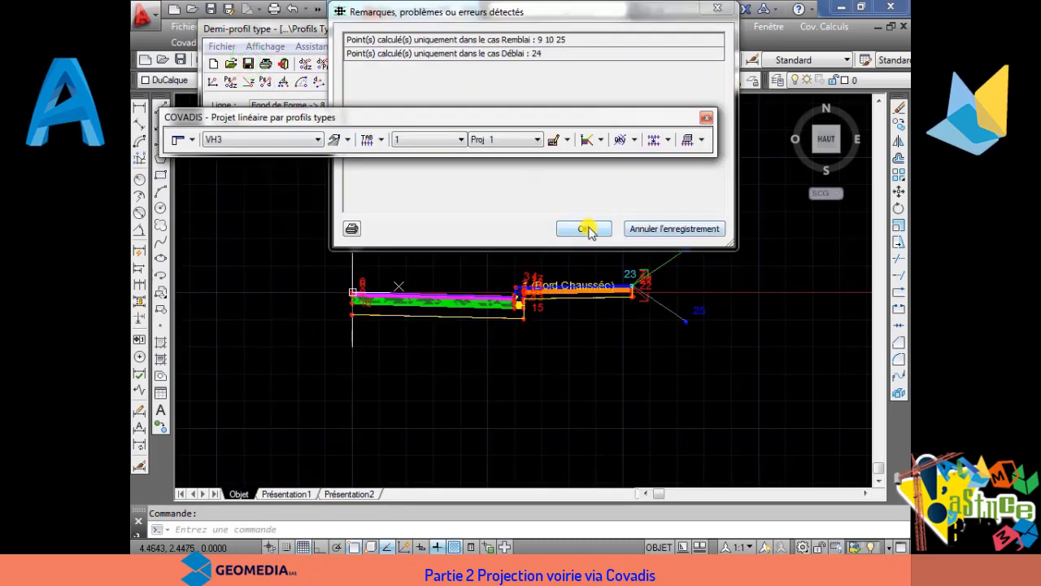
click(595, 233)
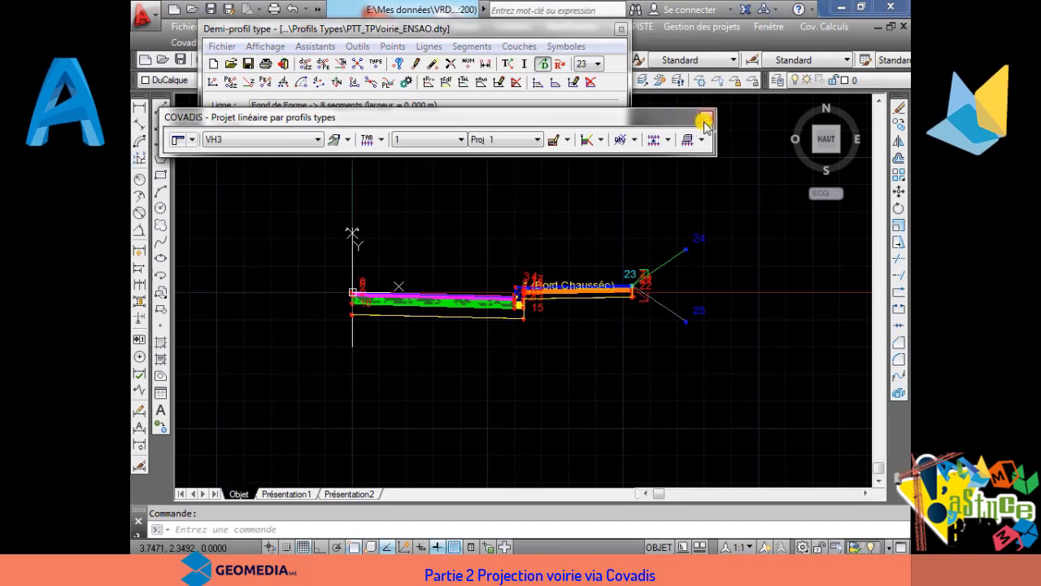
click(621, 30)
Step: Locate the VV1 road in the site plan and select its two roadway edge lines between lots 323 and 334 to inspect them
click(465, 55)
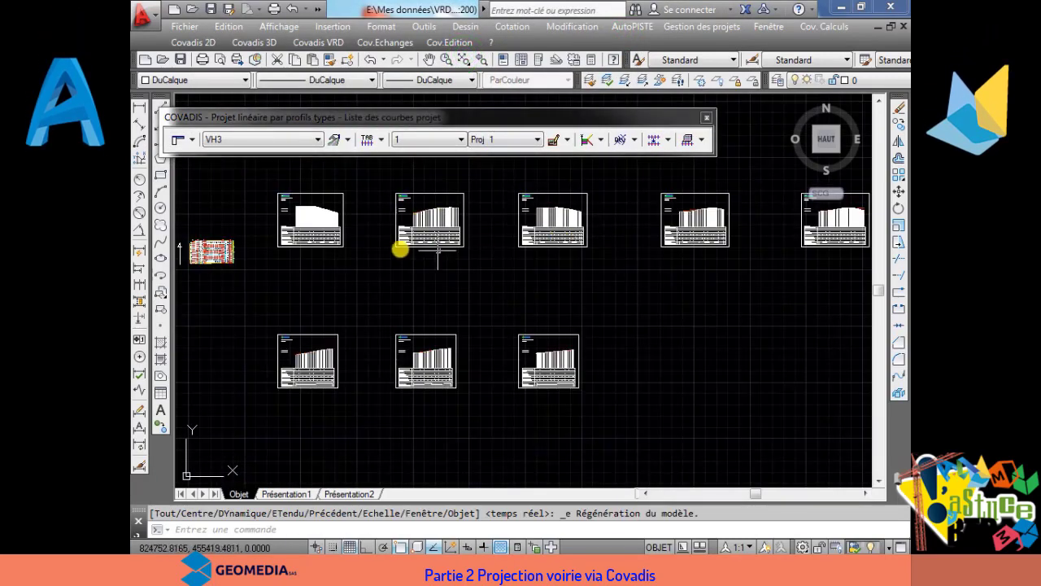
middle_drag(191, 244, 358, 267)
scroll(458, 285, up, 10)
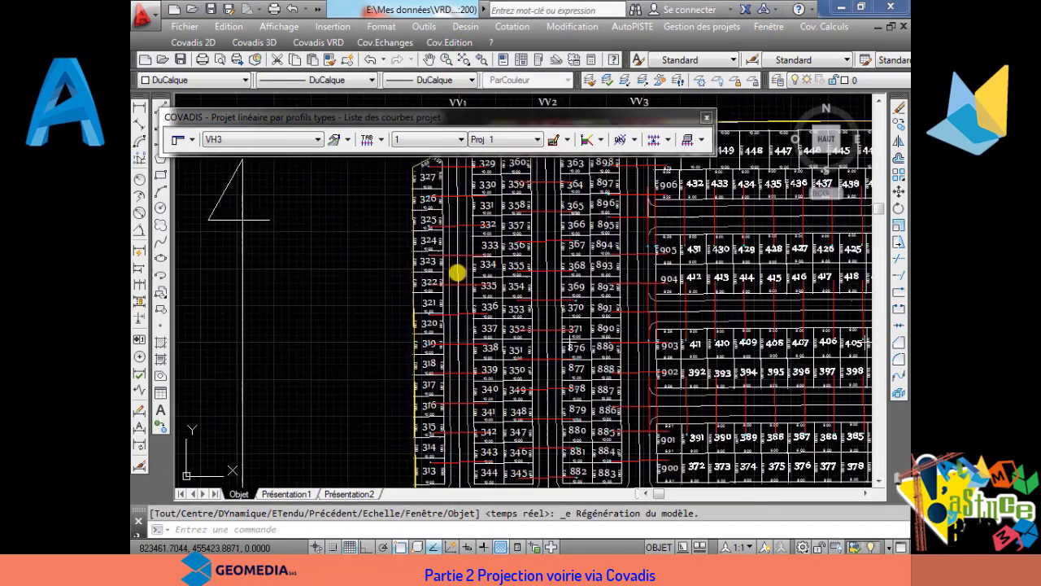
scroll(476, 281, up, 6)
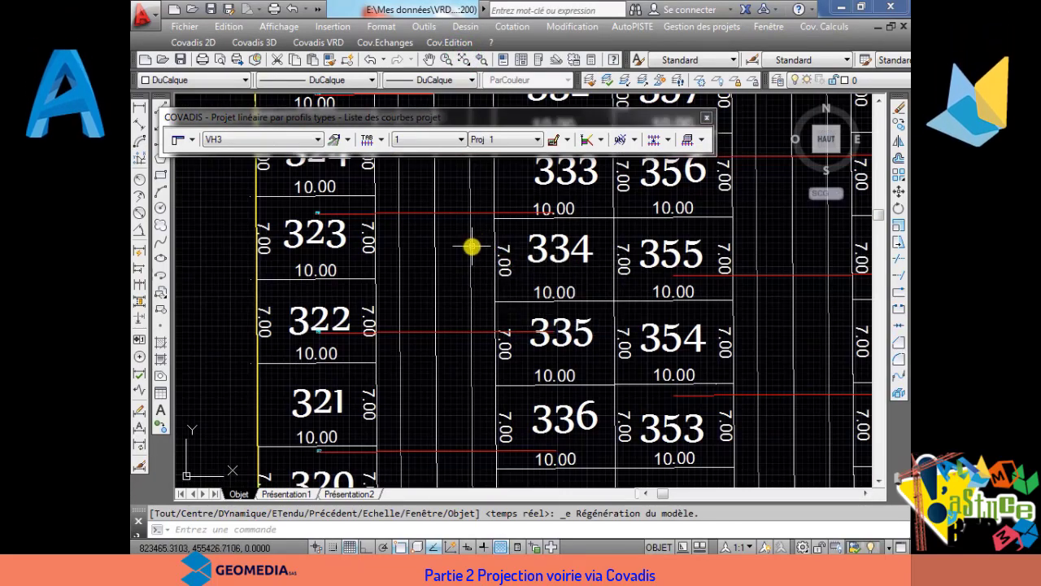
click(472, 245)
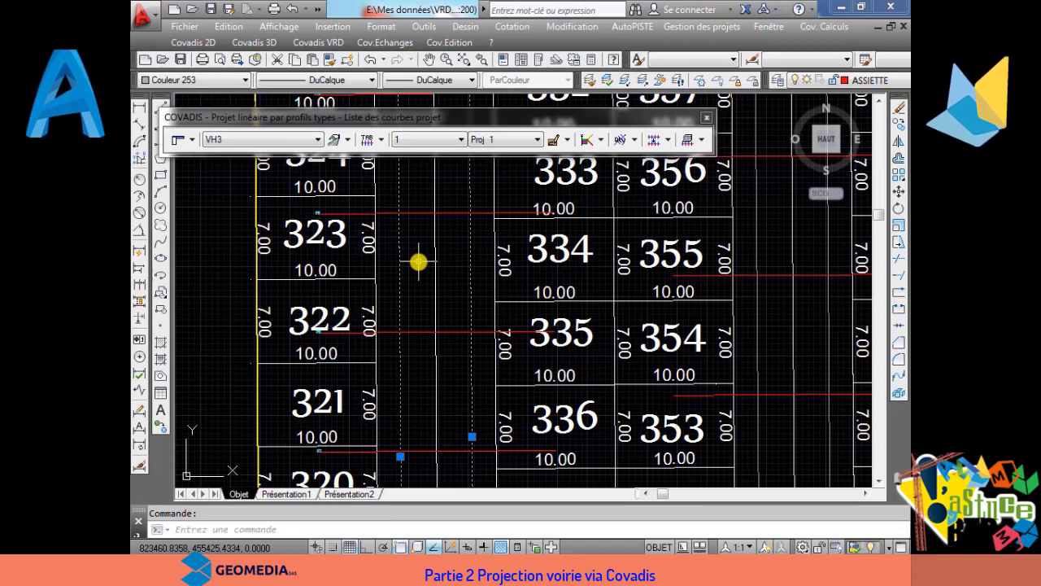
scroll(477, 332, down, 5)
scroll(477, 332, up, 6)
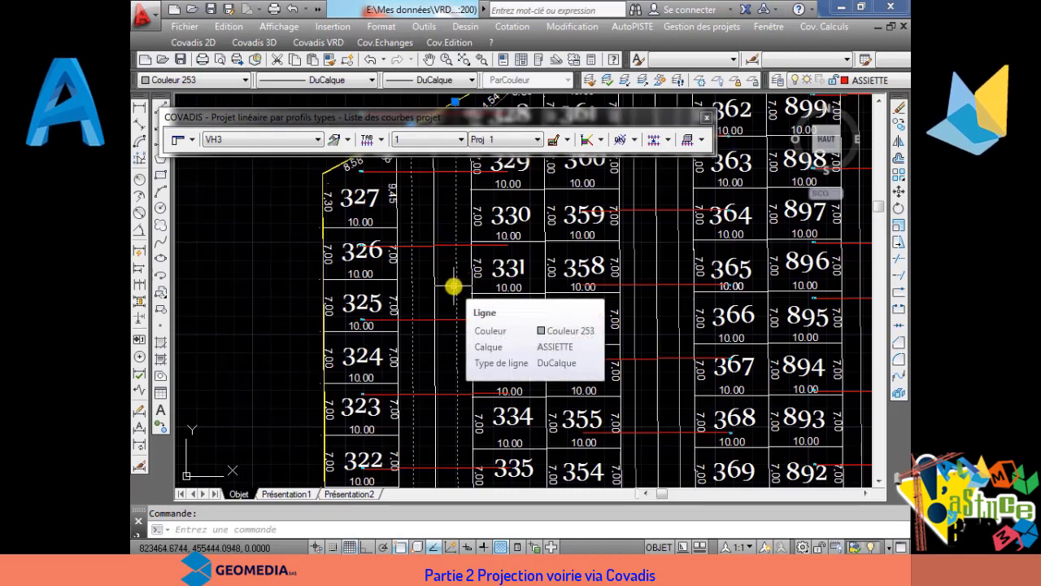
click(629, 144)
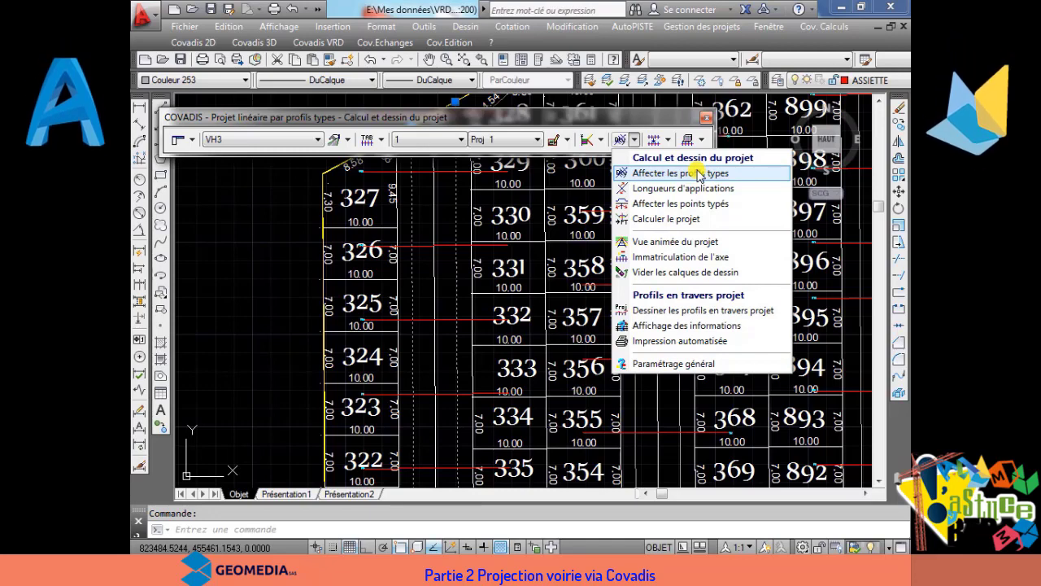
click(636, 115)
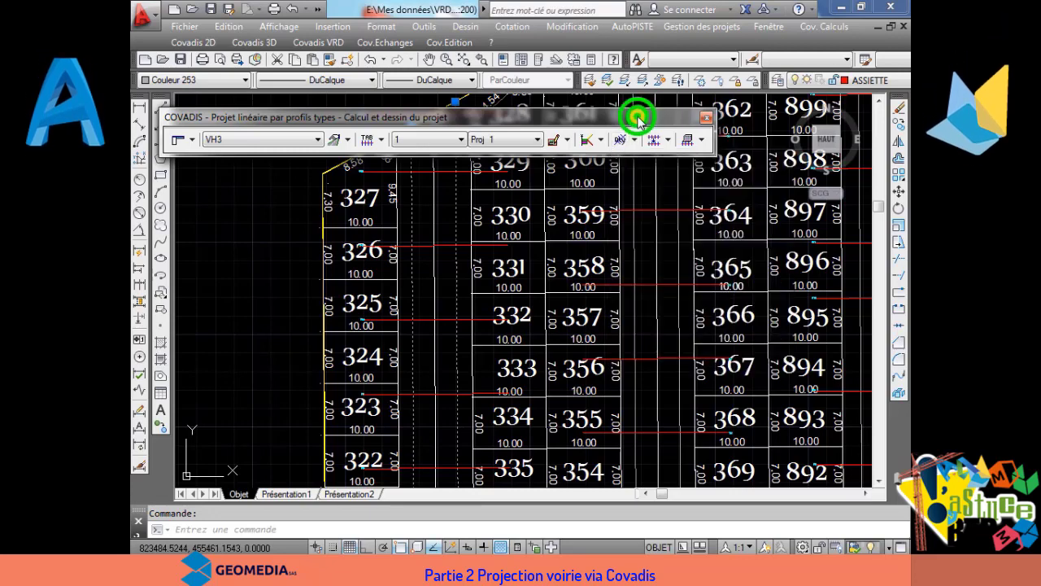